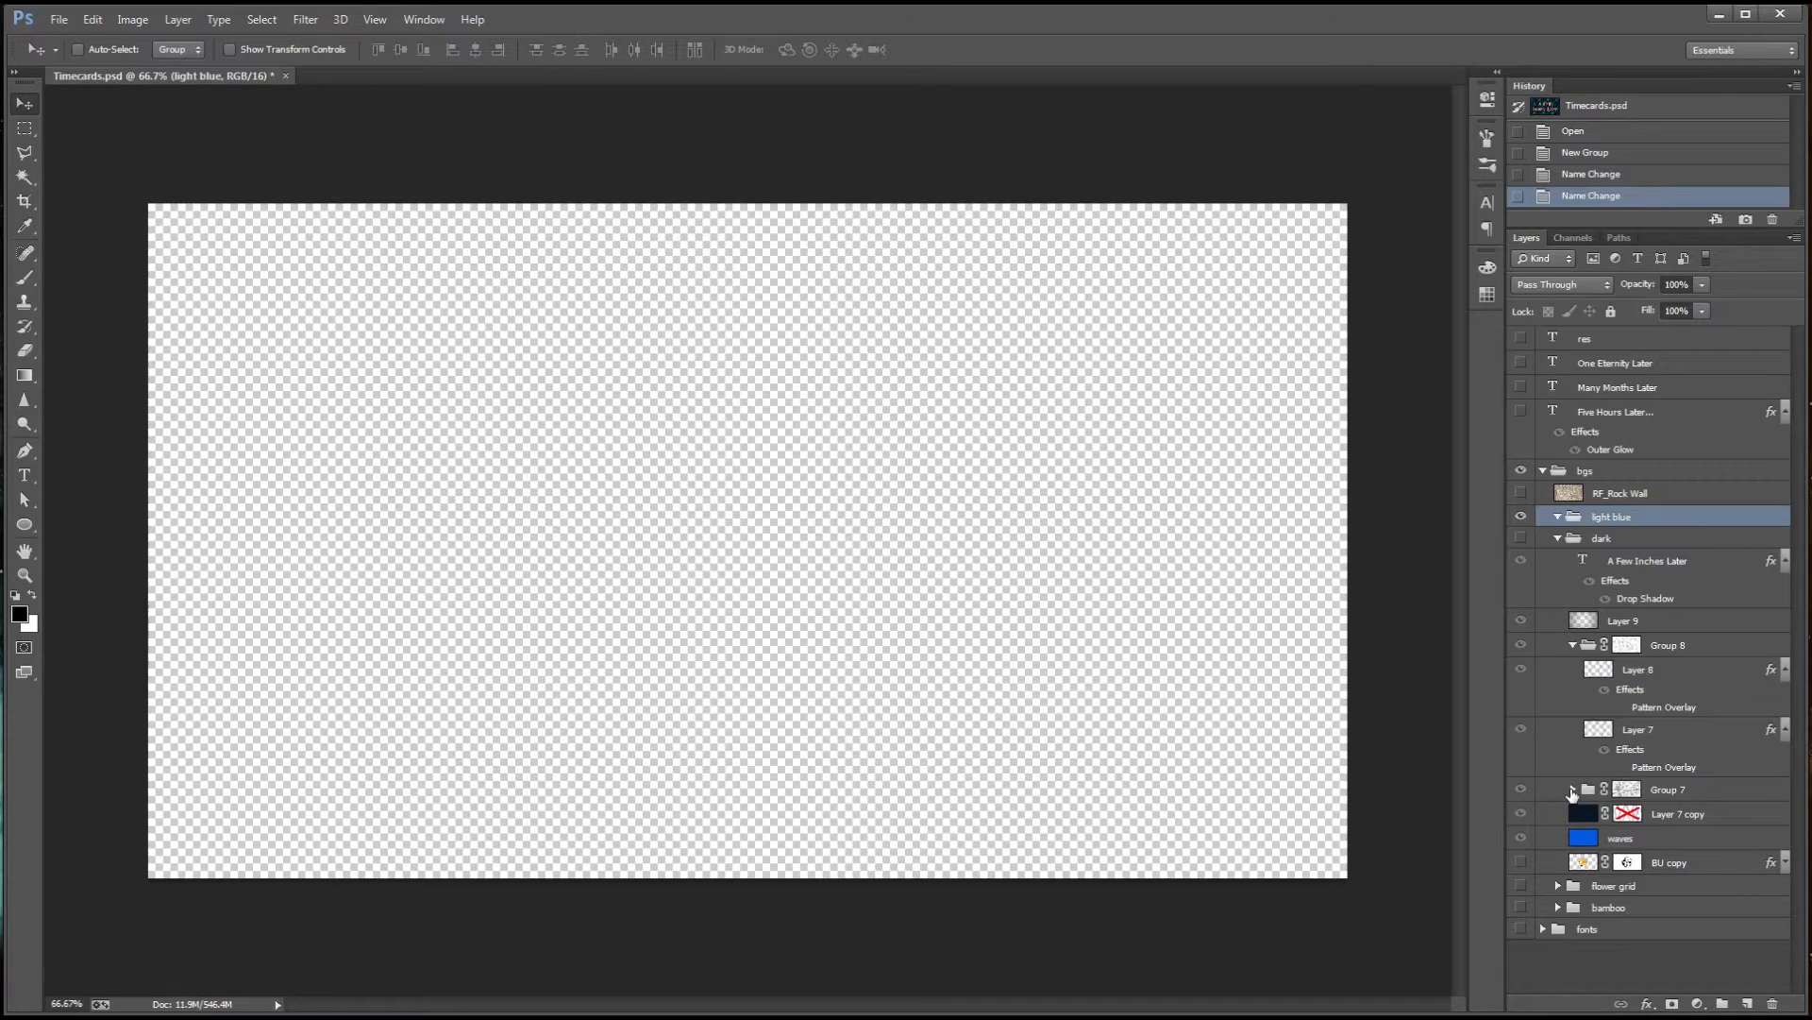
Duplicate the BU copy flower layer from the dark group into the light blue group and make the duplicate visible
{"action": "left_click", "coordinate": [1572, 790]}
{"action": "left_click", "coordinate": [1572, 791]}
{"action": "left_click_drag", "start_coordinate": [1669, 868], "coordinate": [1656, 524]}
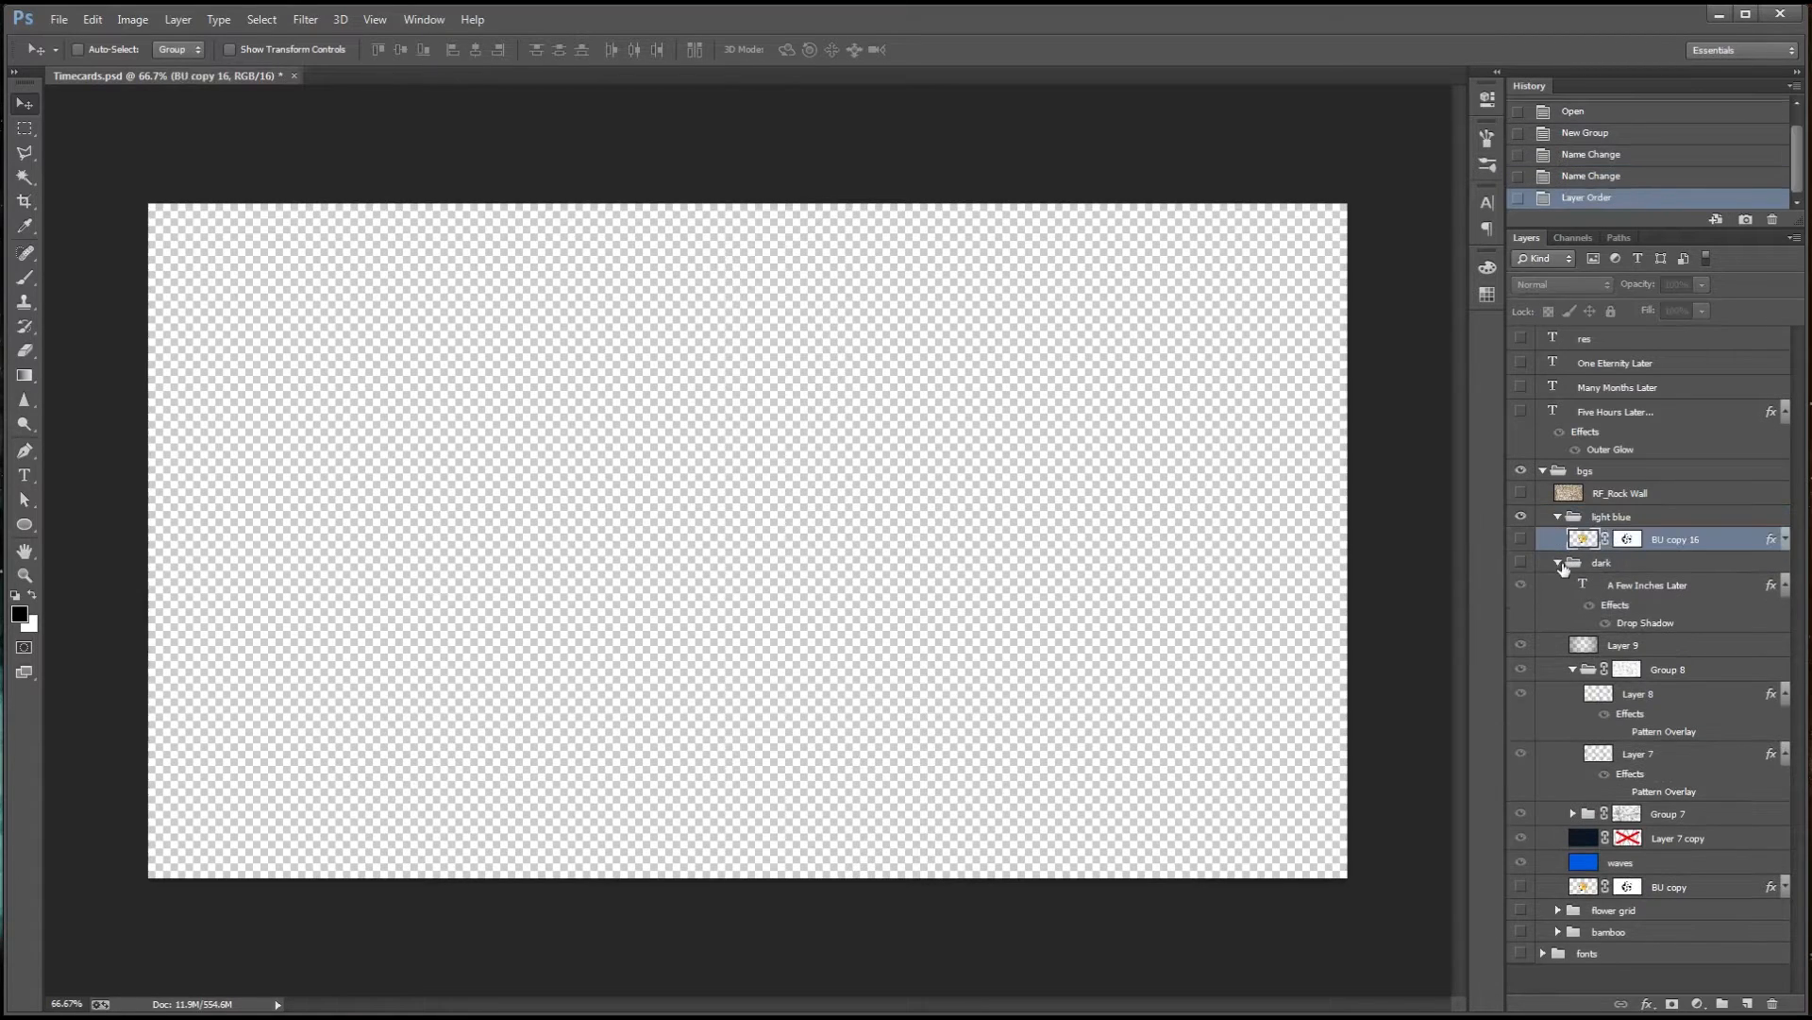
{"action": "left_click", "coordinate": [1559, 563]}
{"action": "left_click", "coordinate": [1521, 538]}
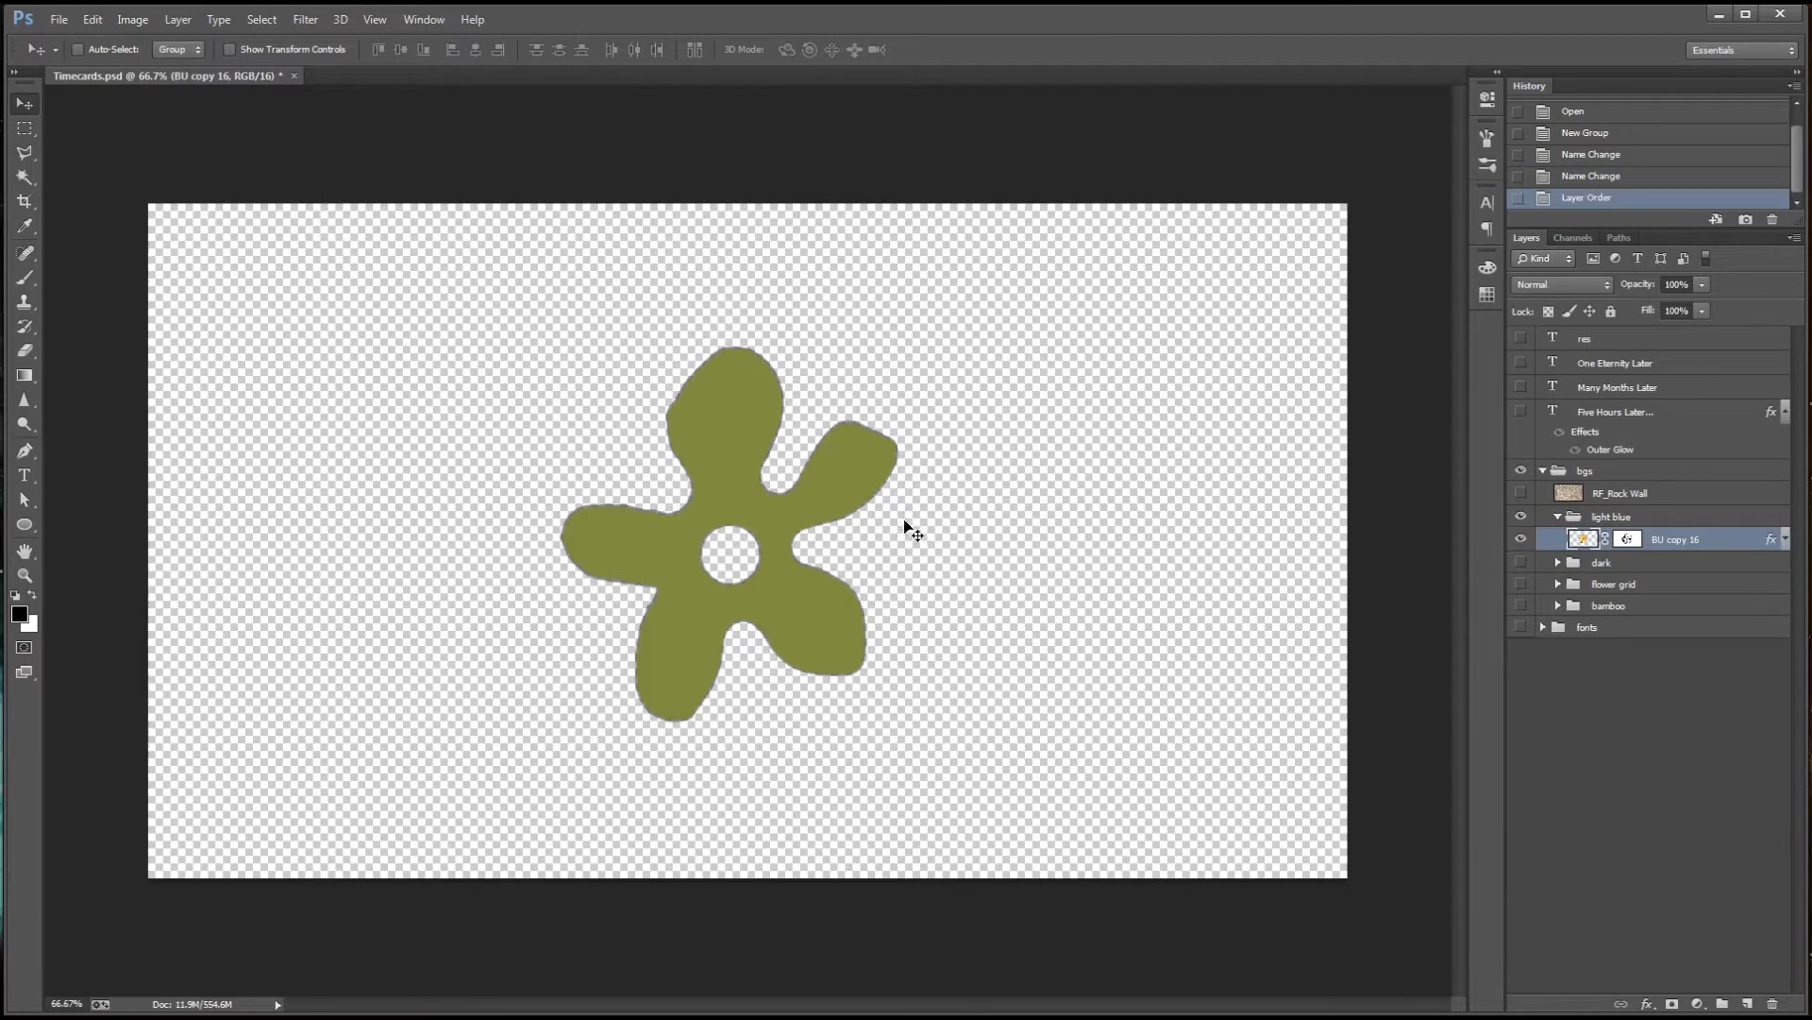
Reposition the green flower towards the upper left of the canvas and expand its layer effects list
{"action": "left_click_drag", "start_coordinate": [854, 487], "coordinate": [736, 439]}
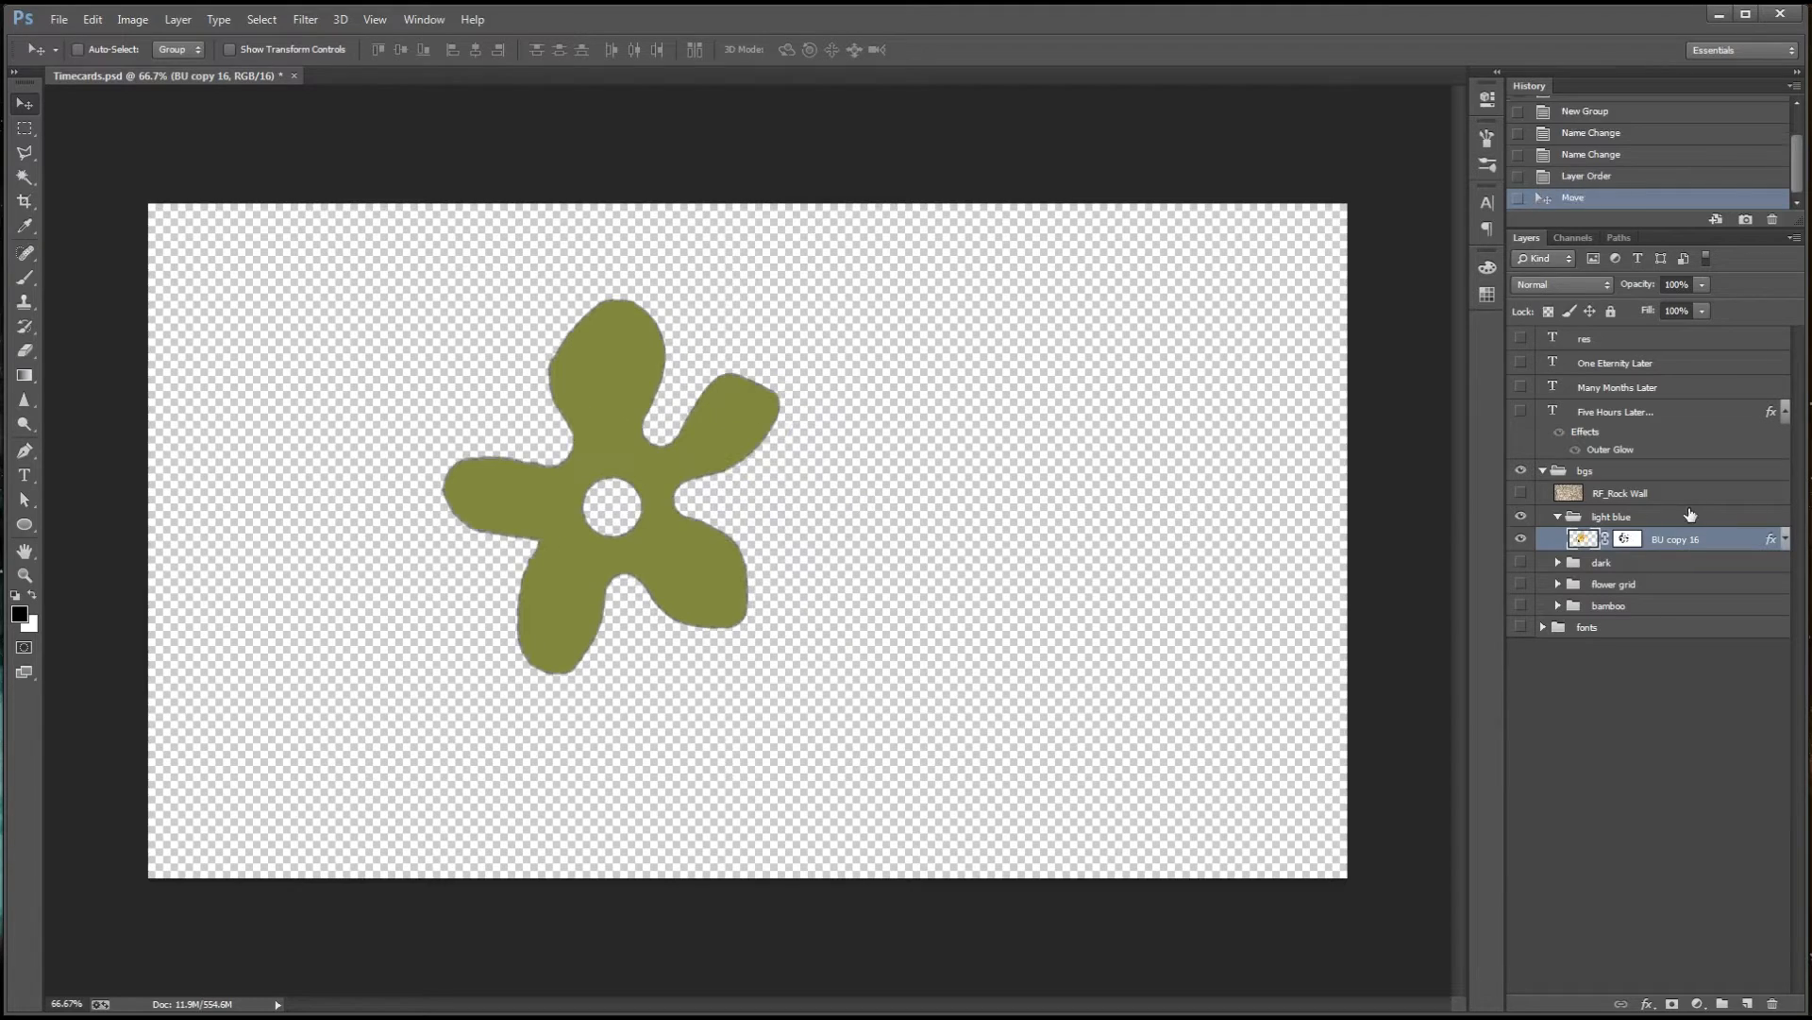
{"action": "left_click", "coordinate": [1786, 538]}
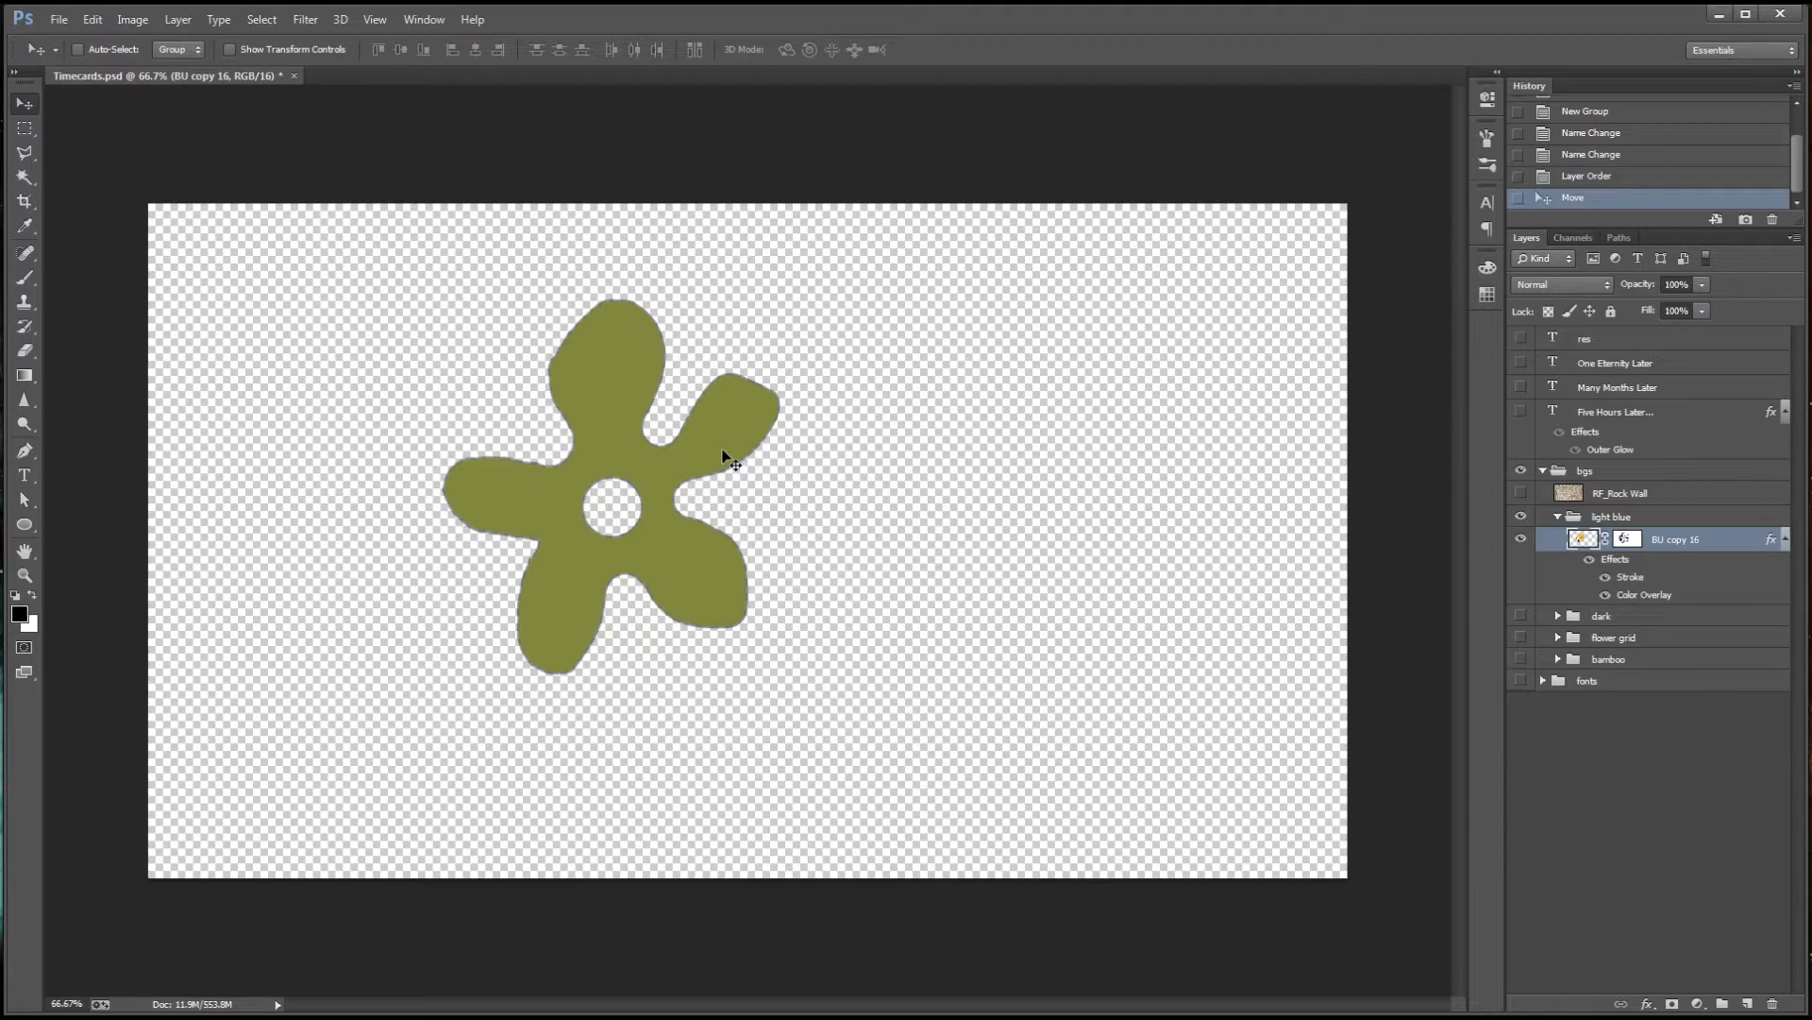
{"action": "left_click_drag", "start_coordinate": [722, 455], "coordinate": [631, 517]}
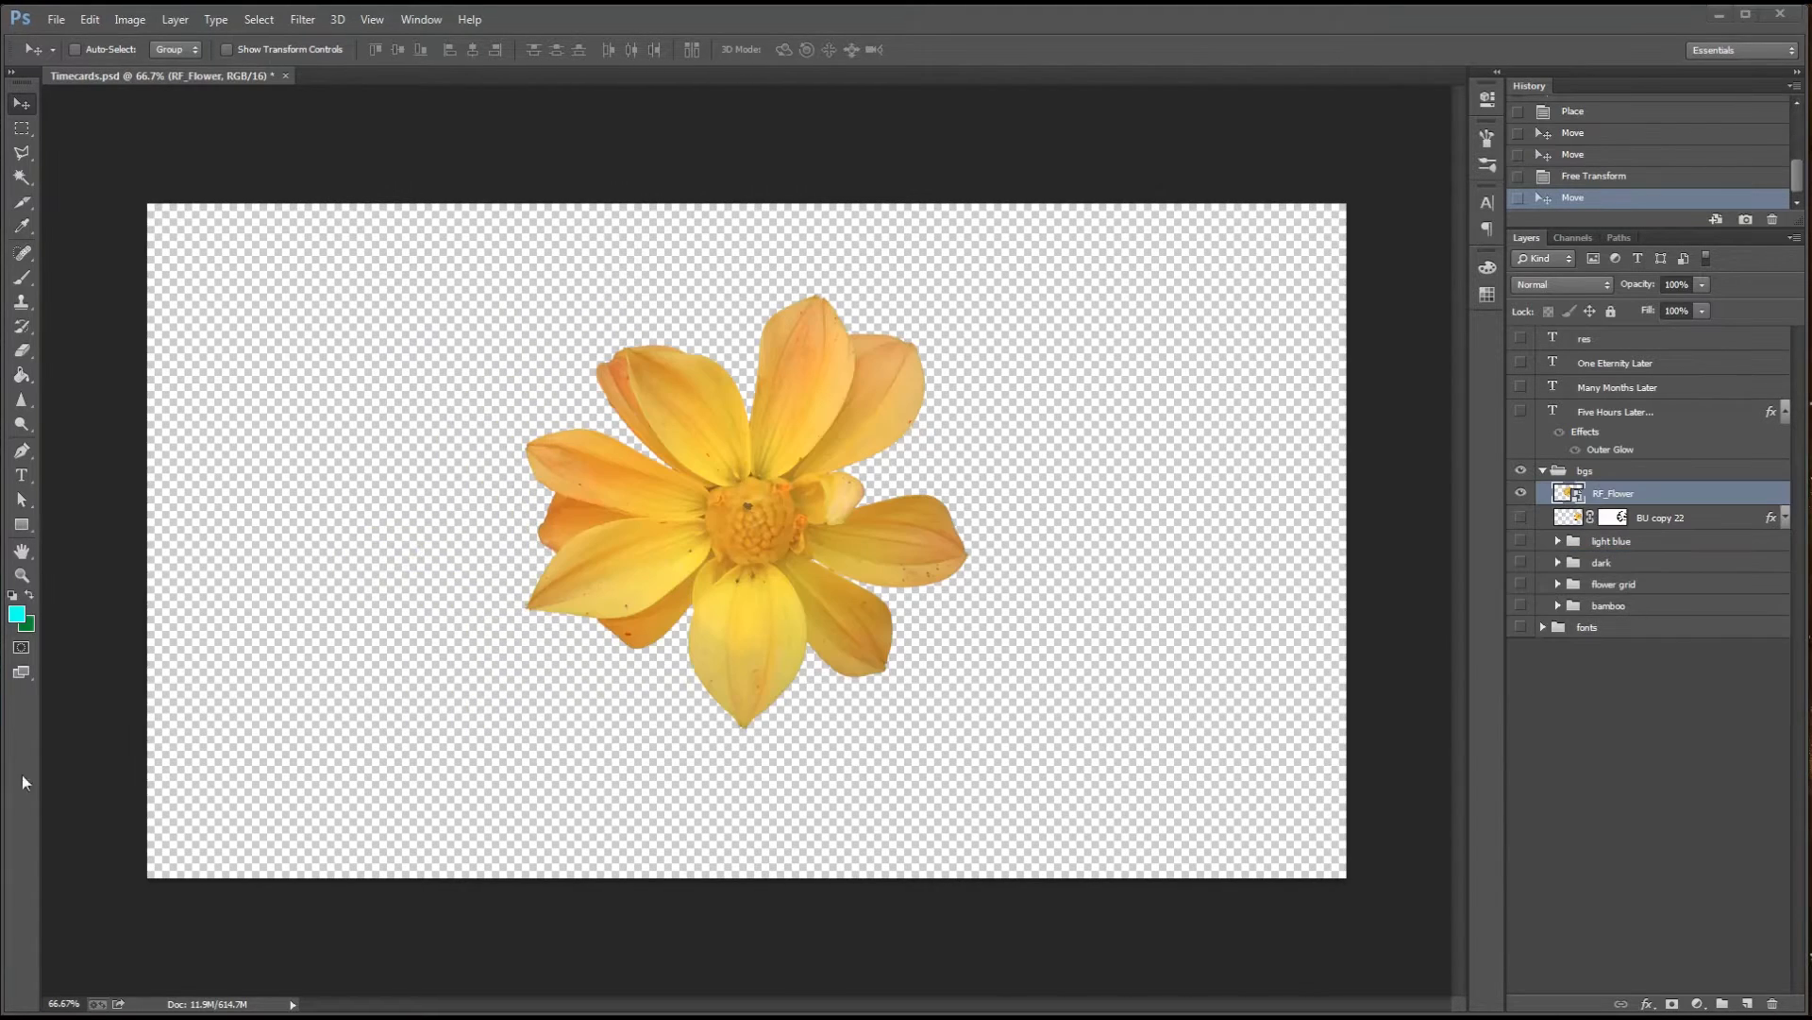
Apply a Color Overlay layer style to the RF_Flower layer using dark red #932121
{"action": "double_click", "coordinate": [1751, 498]}
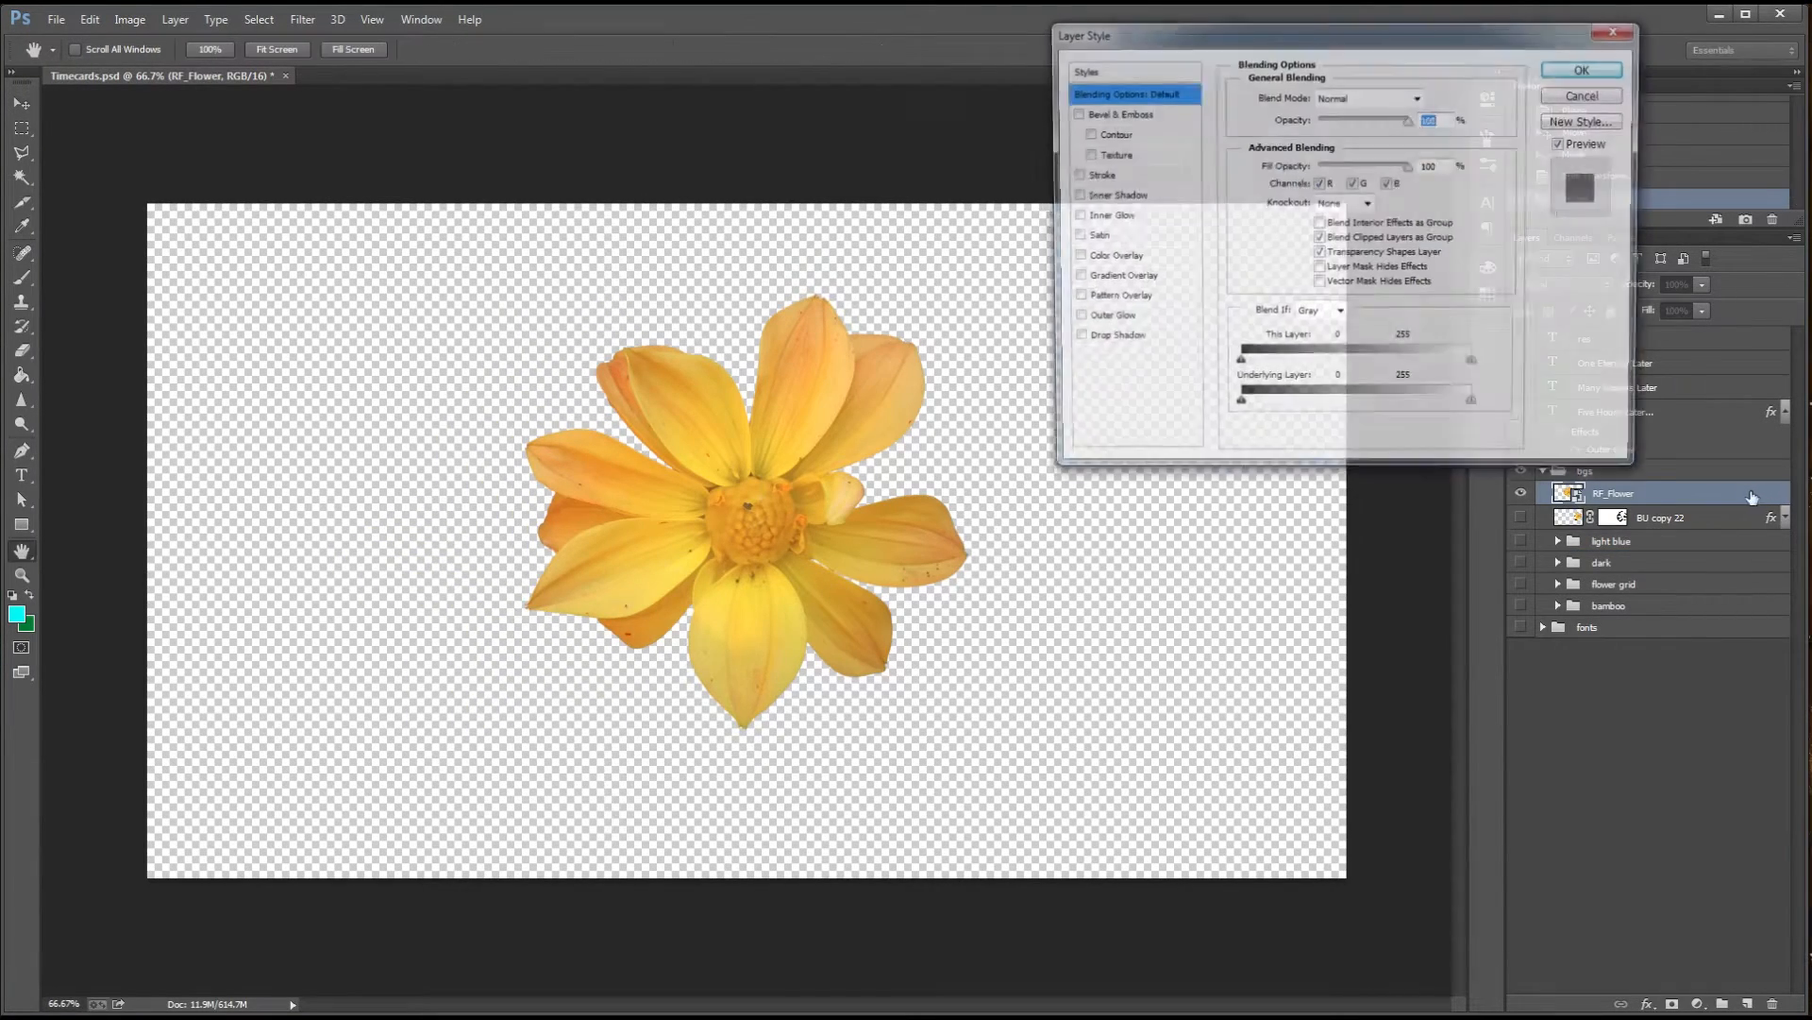
{"action": "left_click", "coordinate": [1073, 257]}
{"action": "left_click", "coordinate": [1423, 98]}
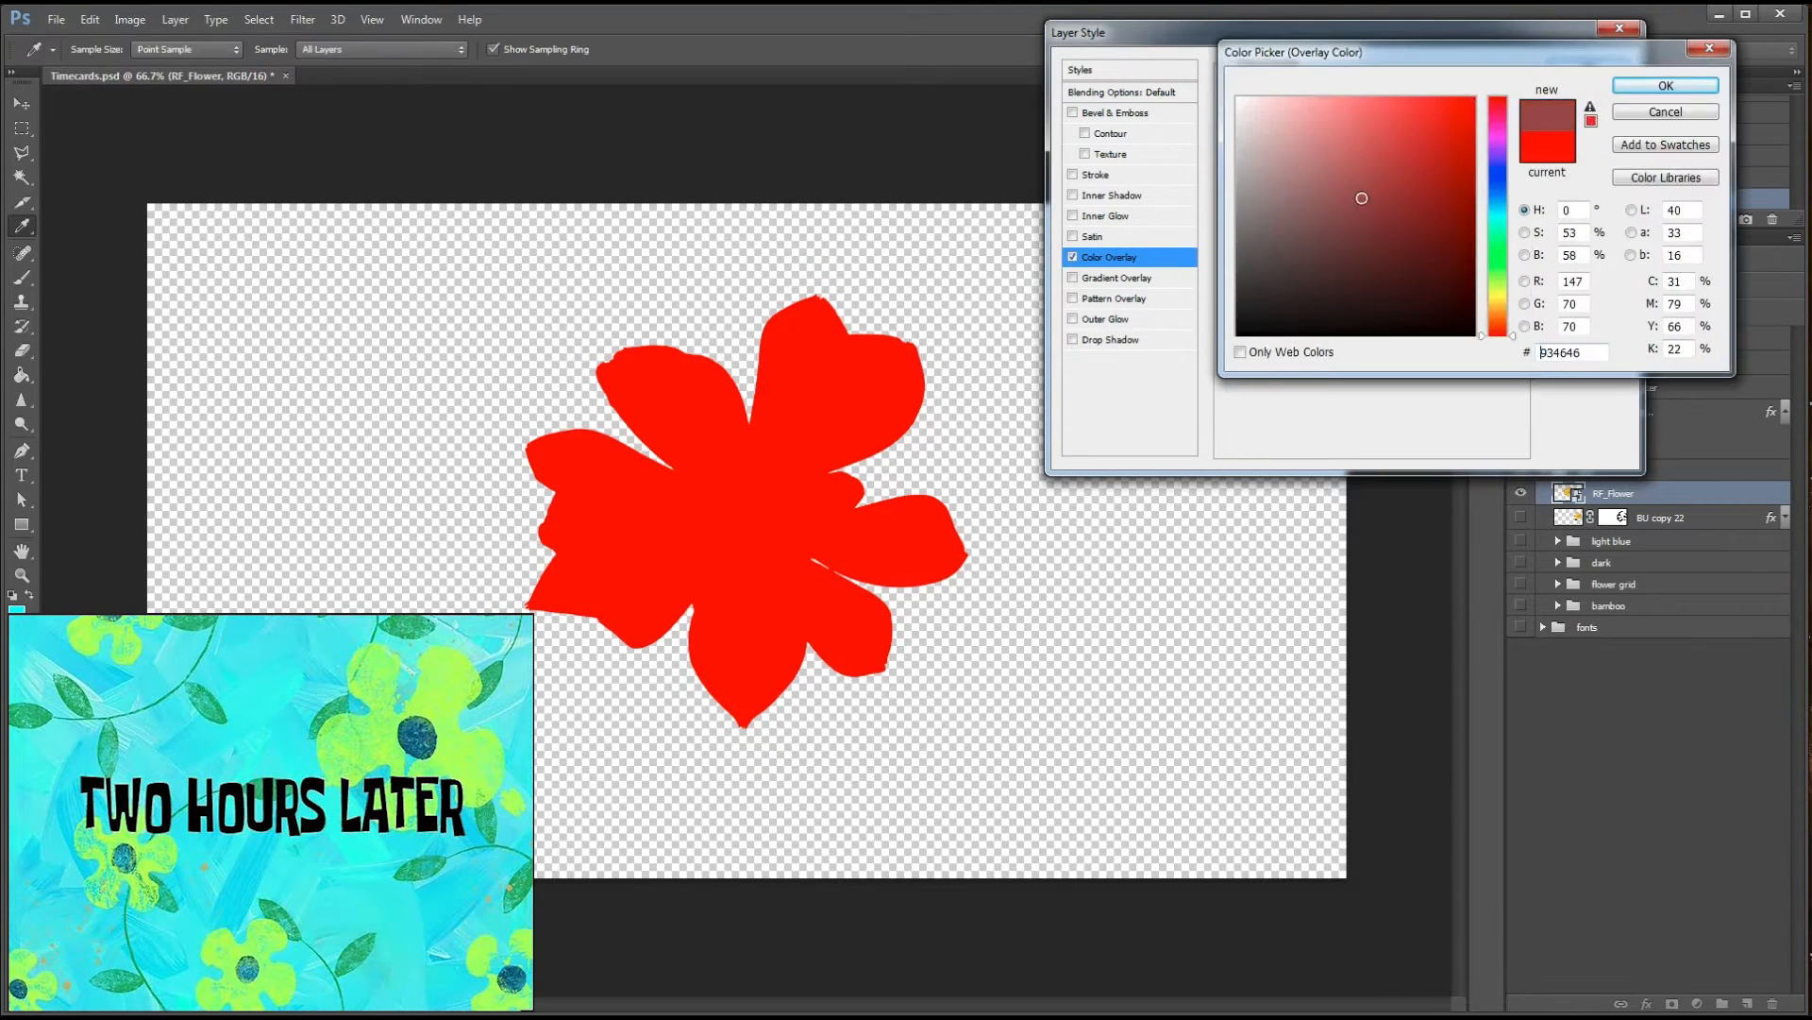
{"action": "left_click", "coordinate": [1357, 198]}
{"action": "left_click", "coordinate": [1420, 198]}
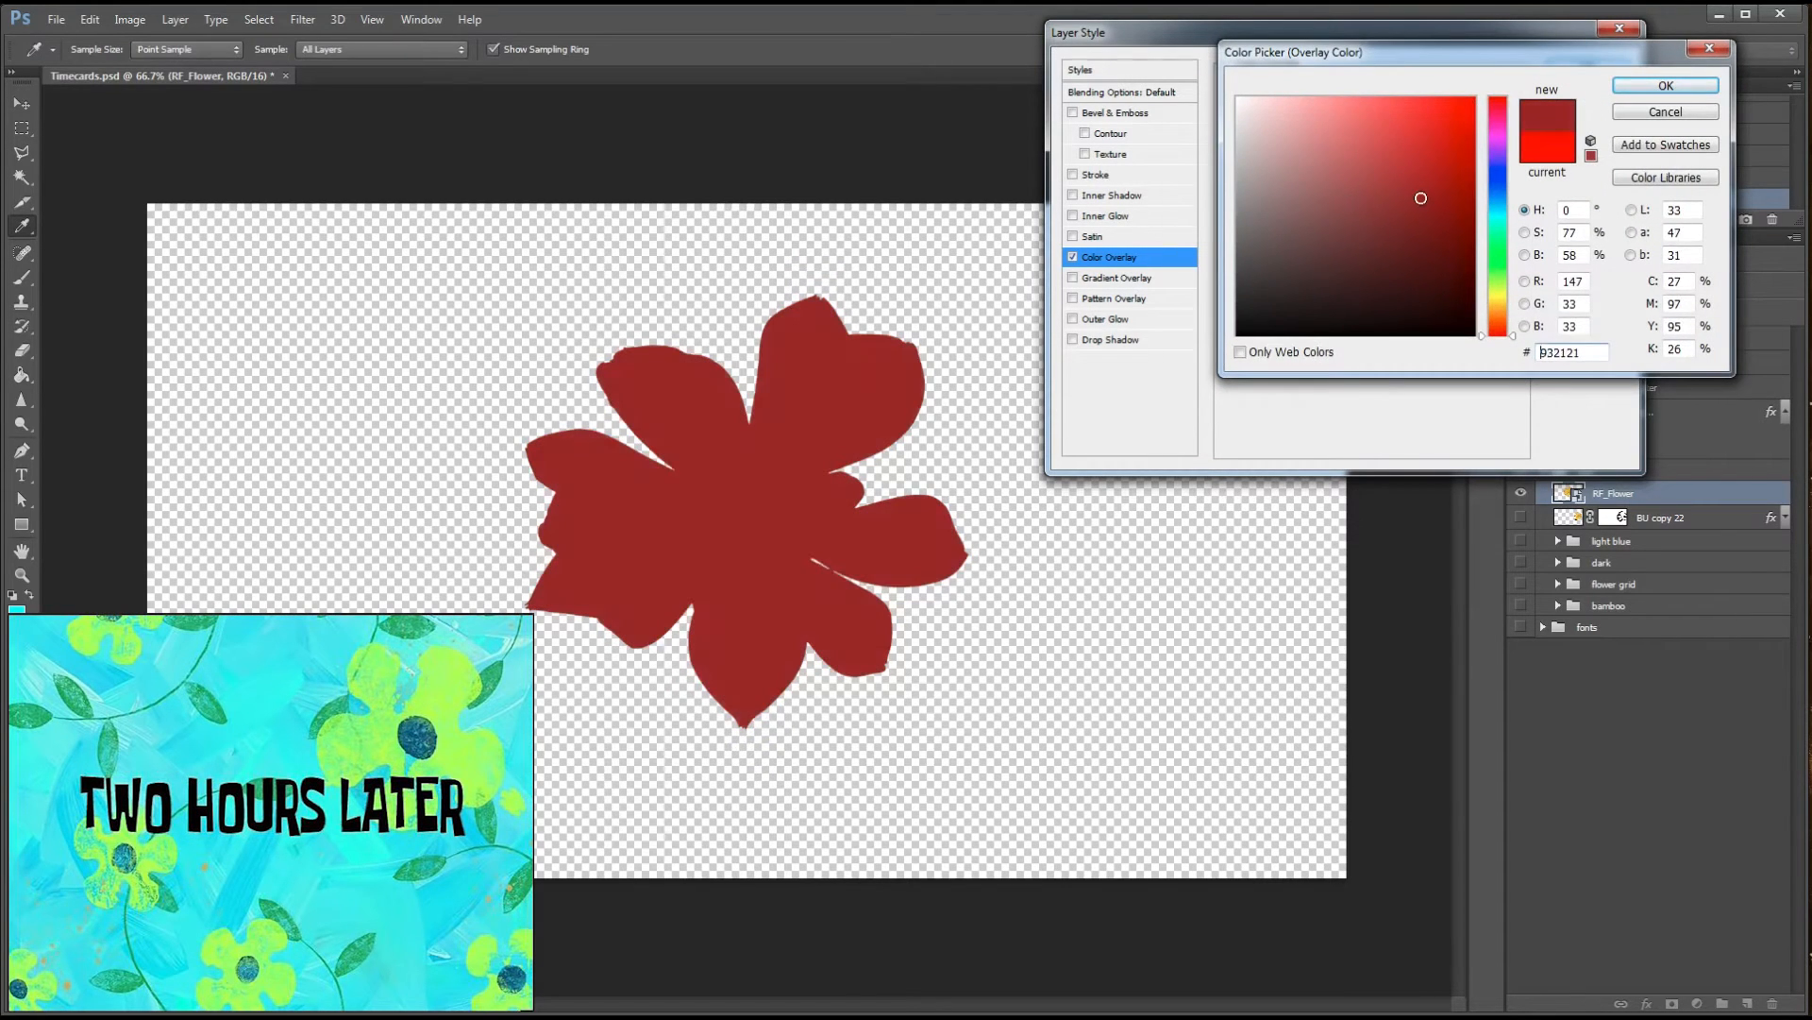
{"action": "left_click", "coordinate": [1666, 86]}
{"action": "left_click", "coordinate": [1601, 75]}
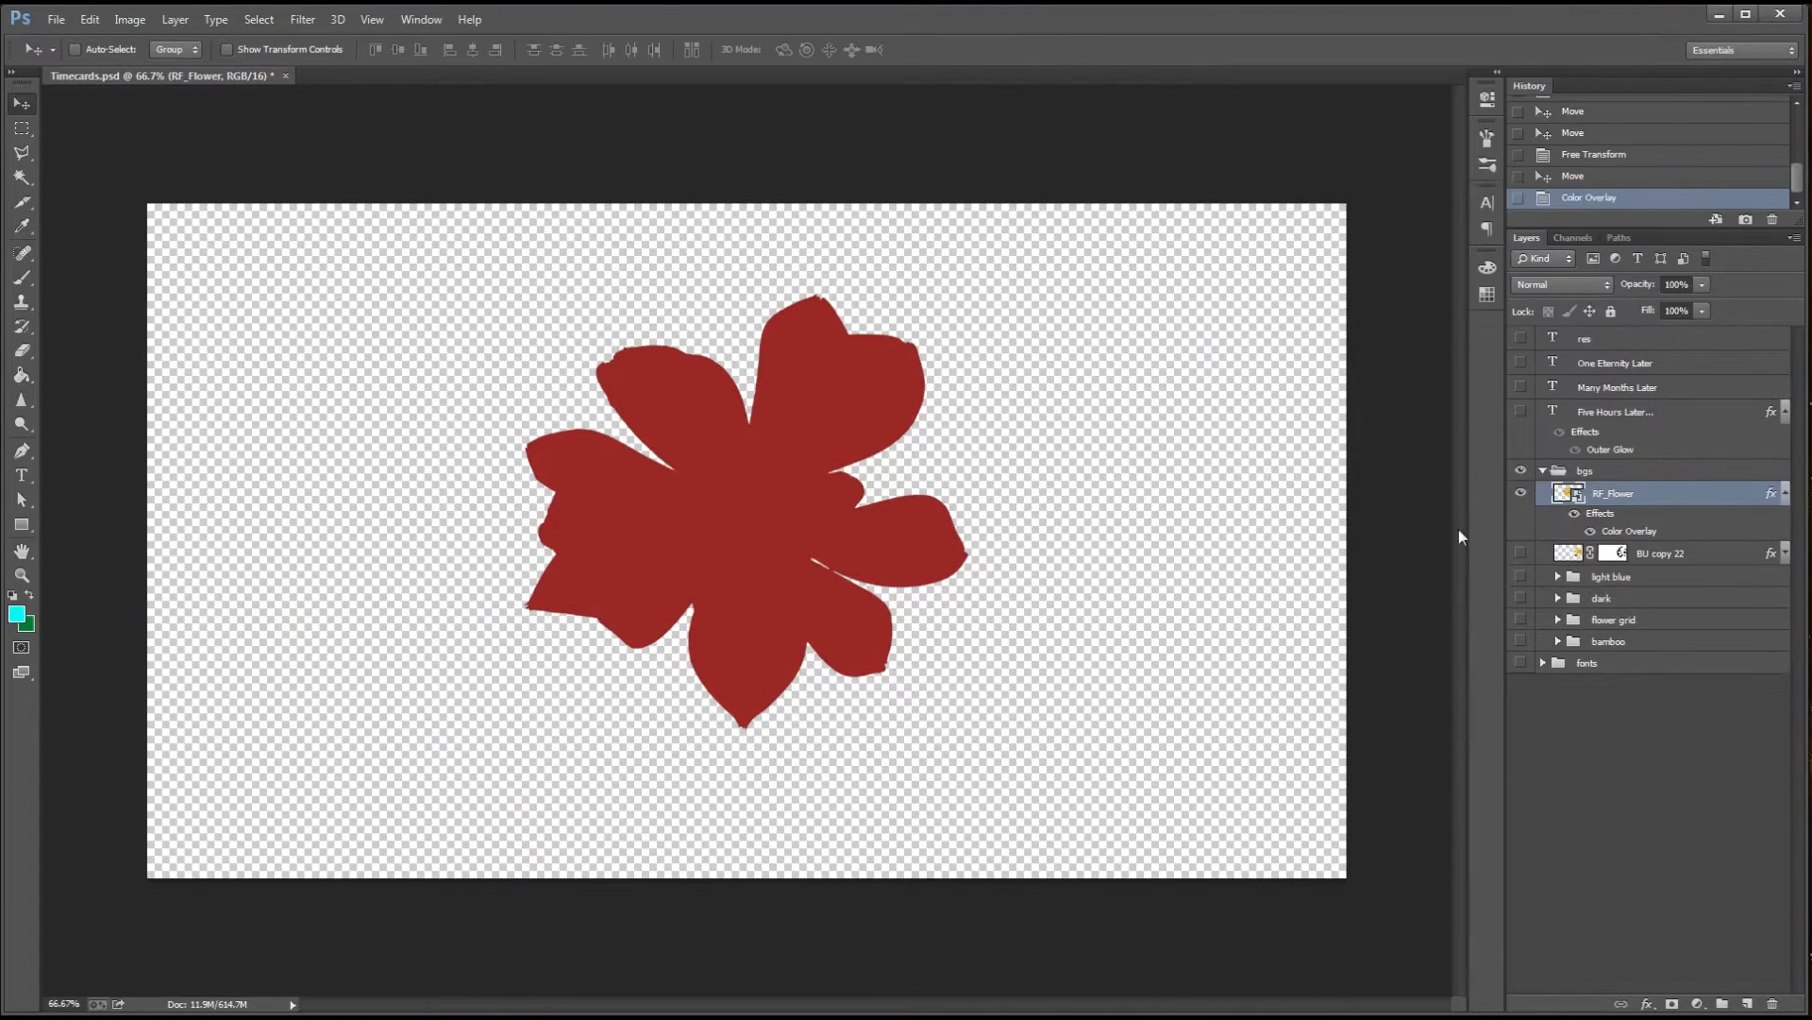
Add a layer mask to RF_Flower and choose a hard round brush with 100% hardness
{"action": "left_click", "coordinate": [1672, 1003]}
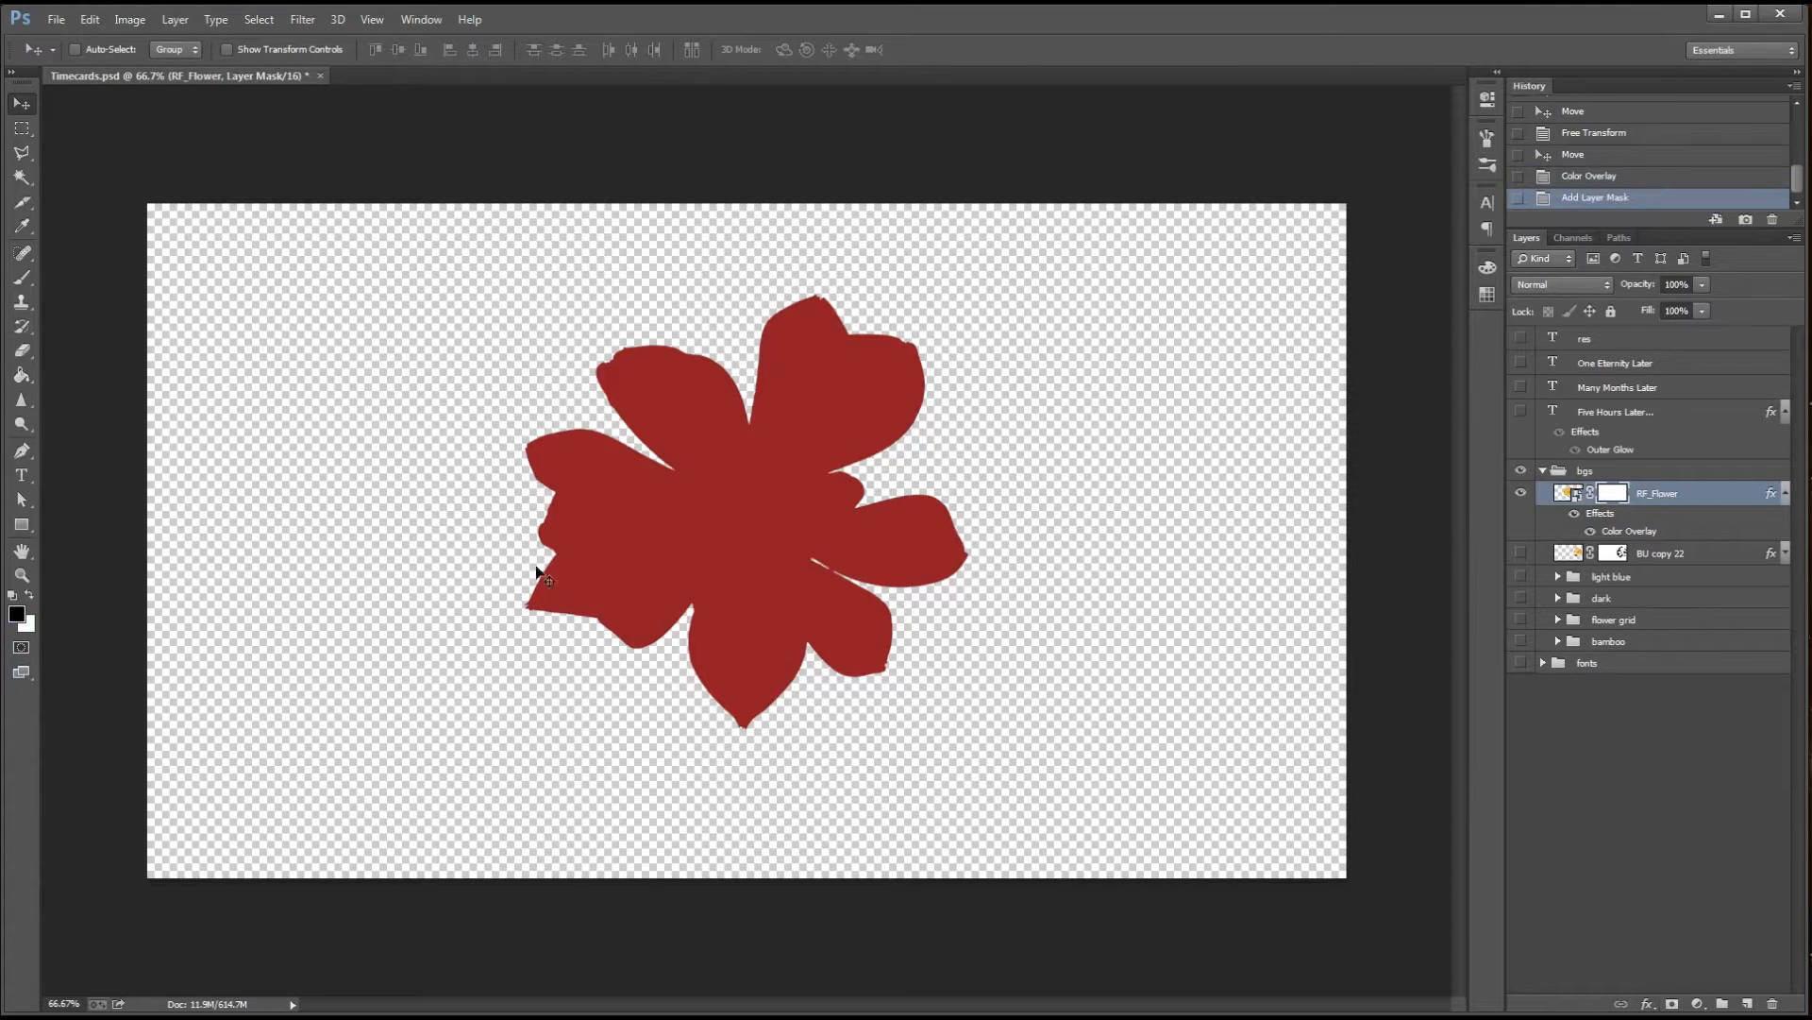
{"action": "key", "text": "b"}
{"action": "left_click", "coordinate": [98, 50]}
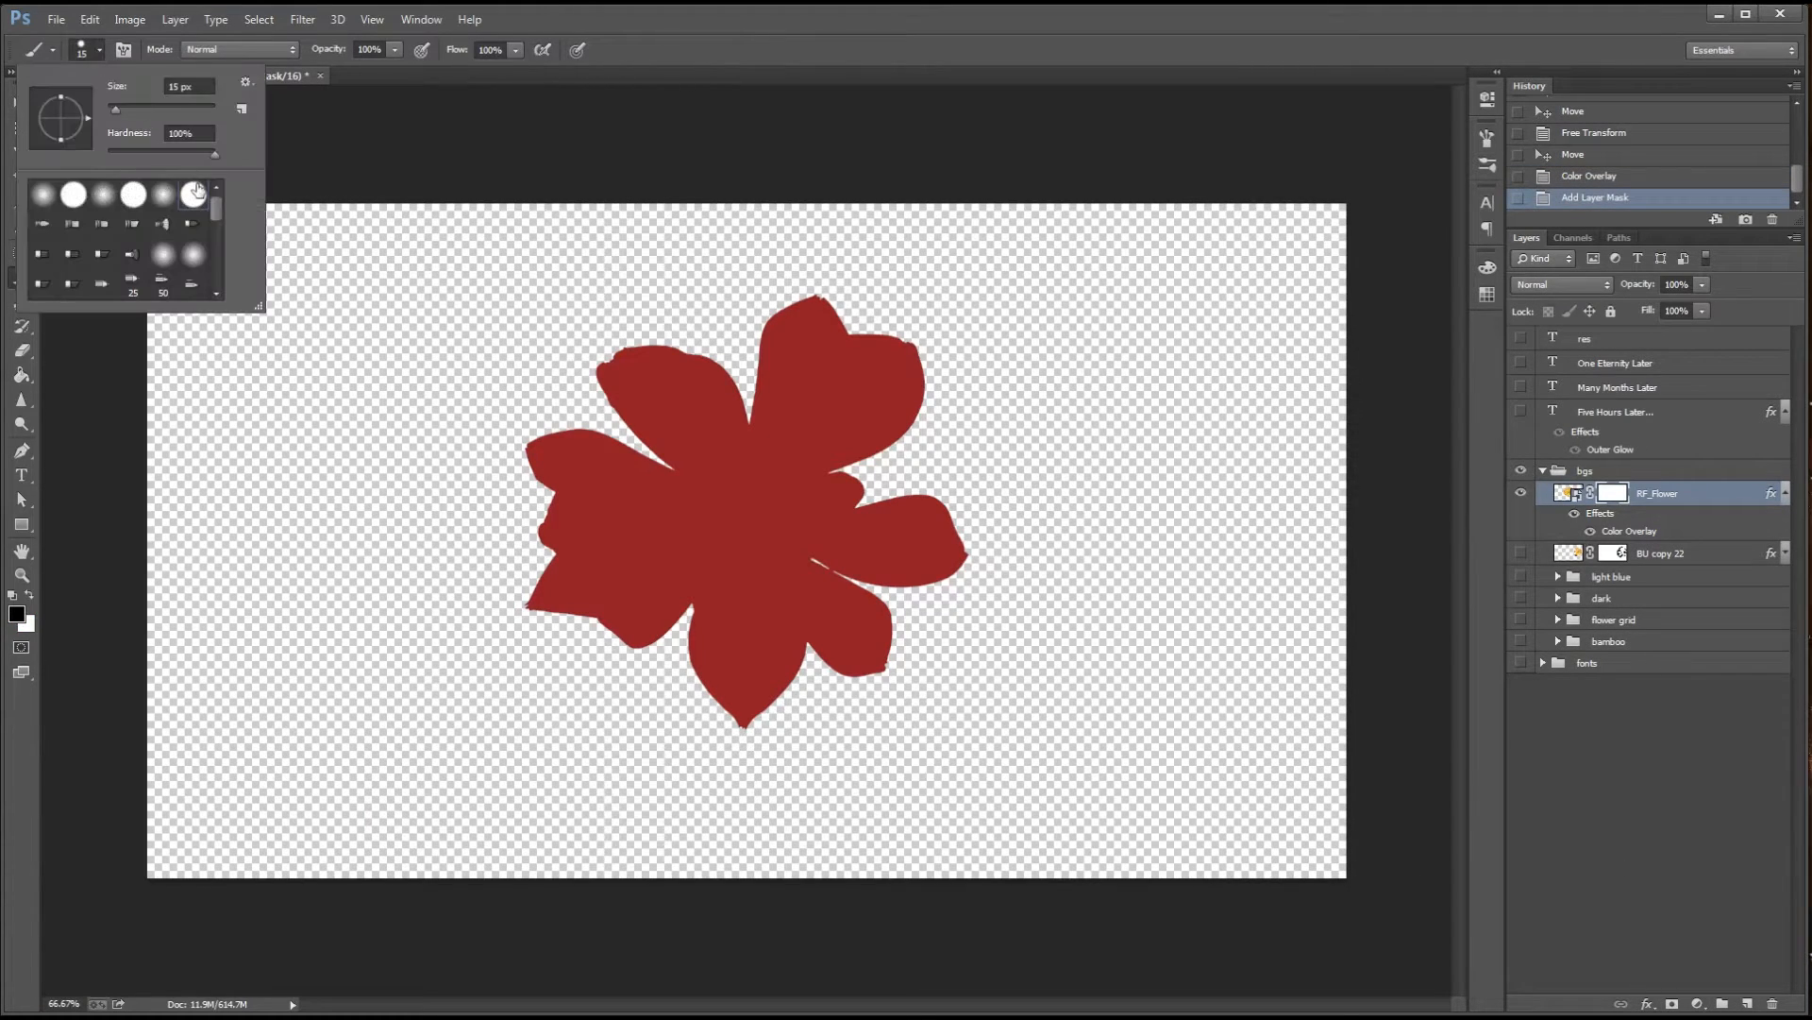
{"action": "left_click", "coordinate": [864, 411]}
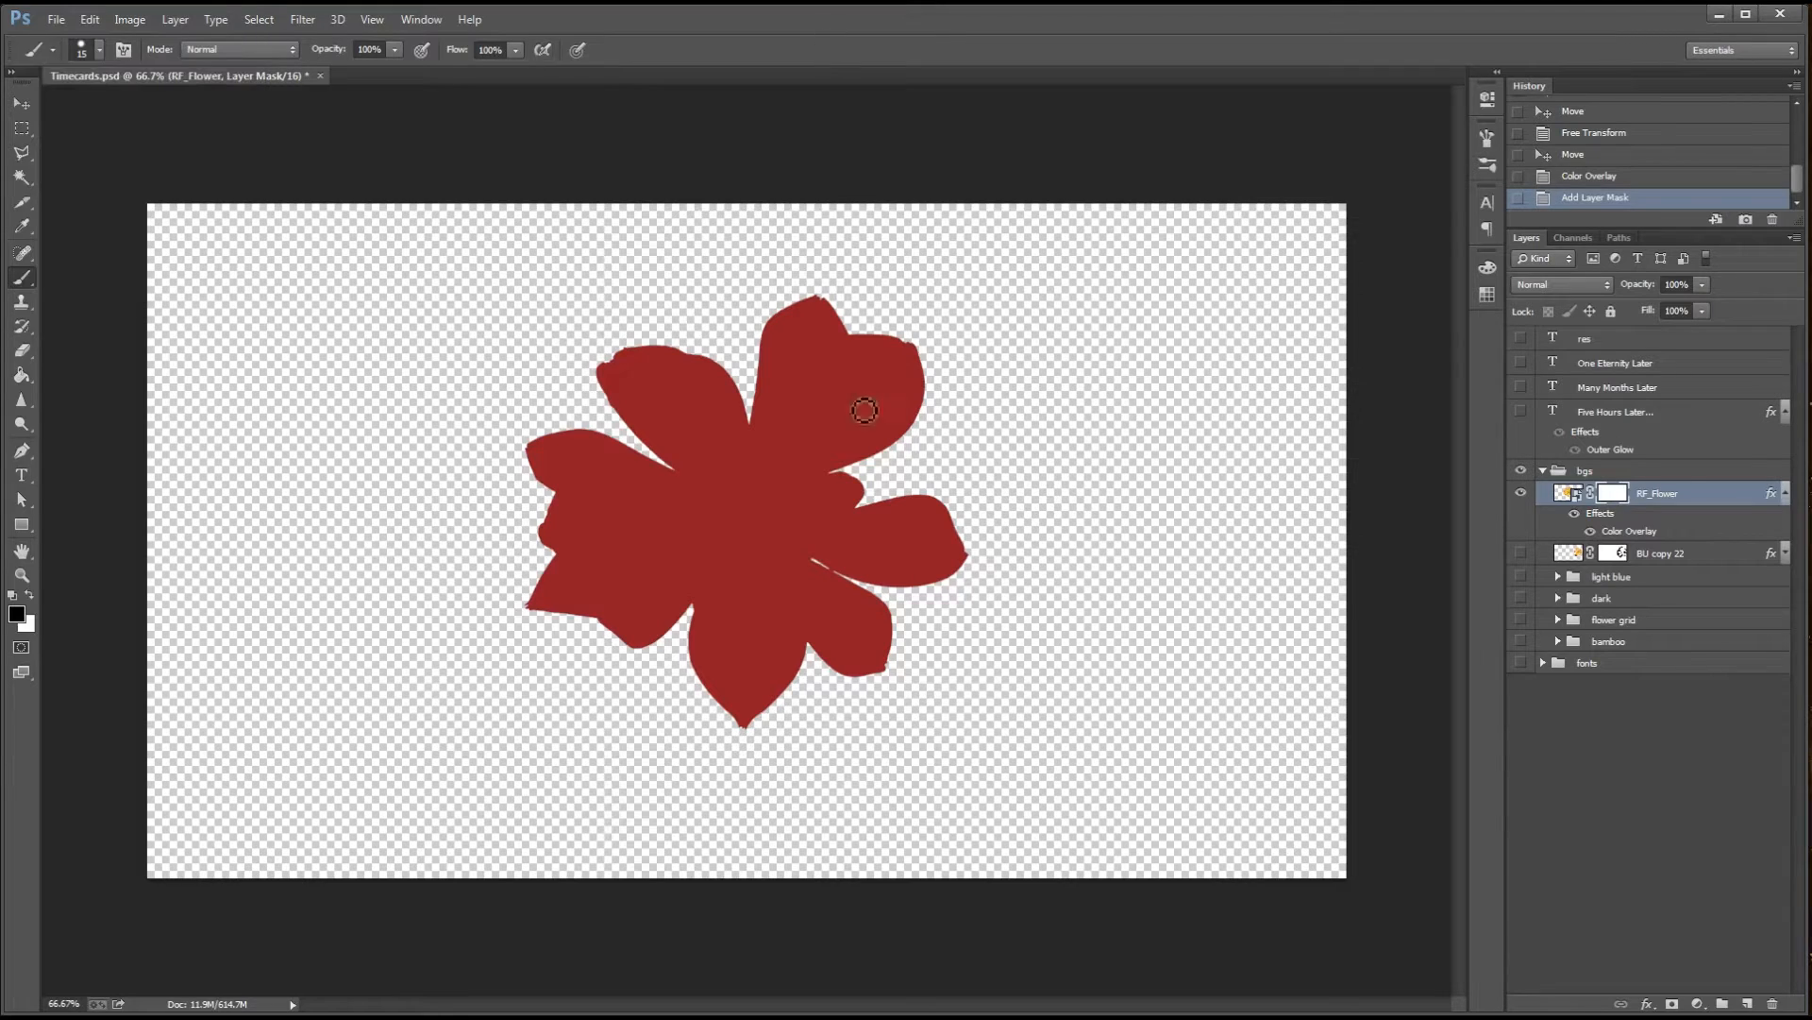
Paint black on the mask to hide the small petal stub between the upper-right and right petals, leaving a rounded notch
{"action": "mouse_move", "coordinate": [876, 483]}
{"action": "left_mouse_down"}
{"action": "mouse_move", "coordinate": [894, 483]}
{"action": "mouse_move", "coordinate": [836, 488]}
{"action": "left_mouse_up"}
{"action": "scroll", "coordinate": [851, 479], "scroll_direction": "up", "scroll_amount": 4}
{"action": "left_click", "coordinate": [857, 485]}
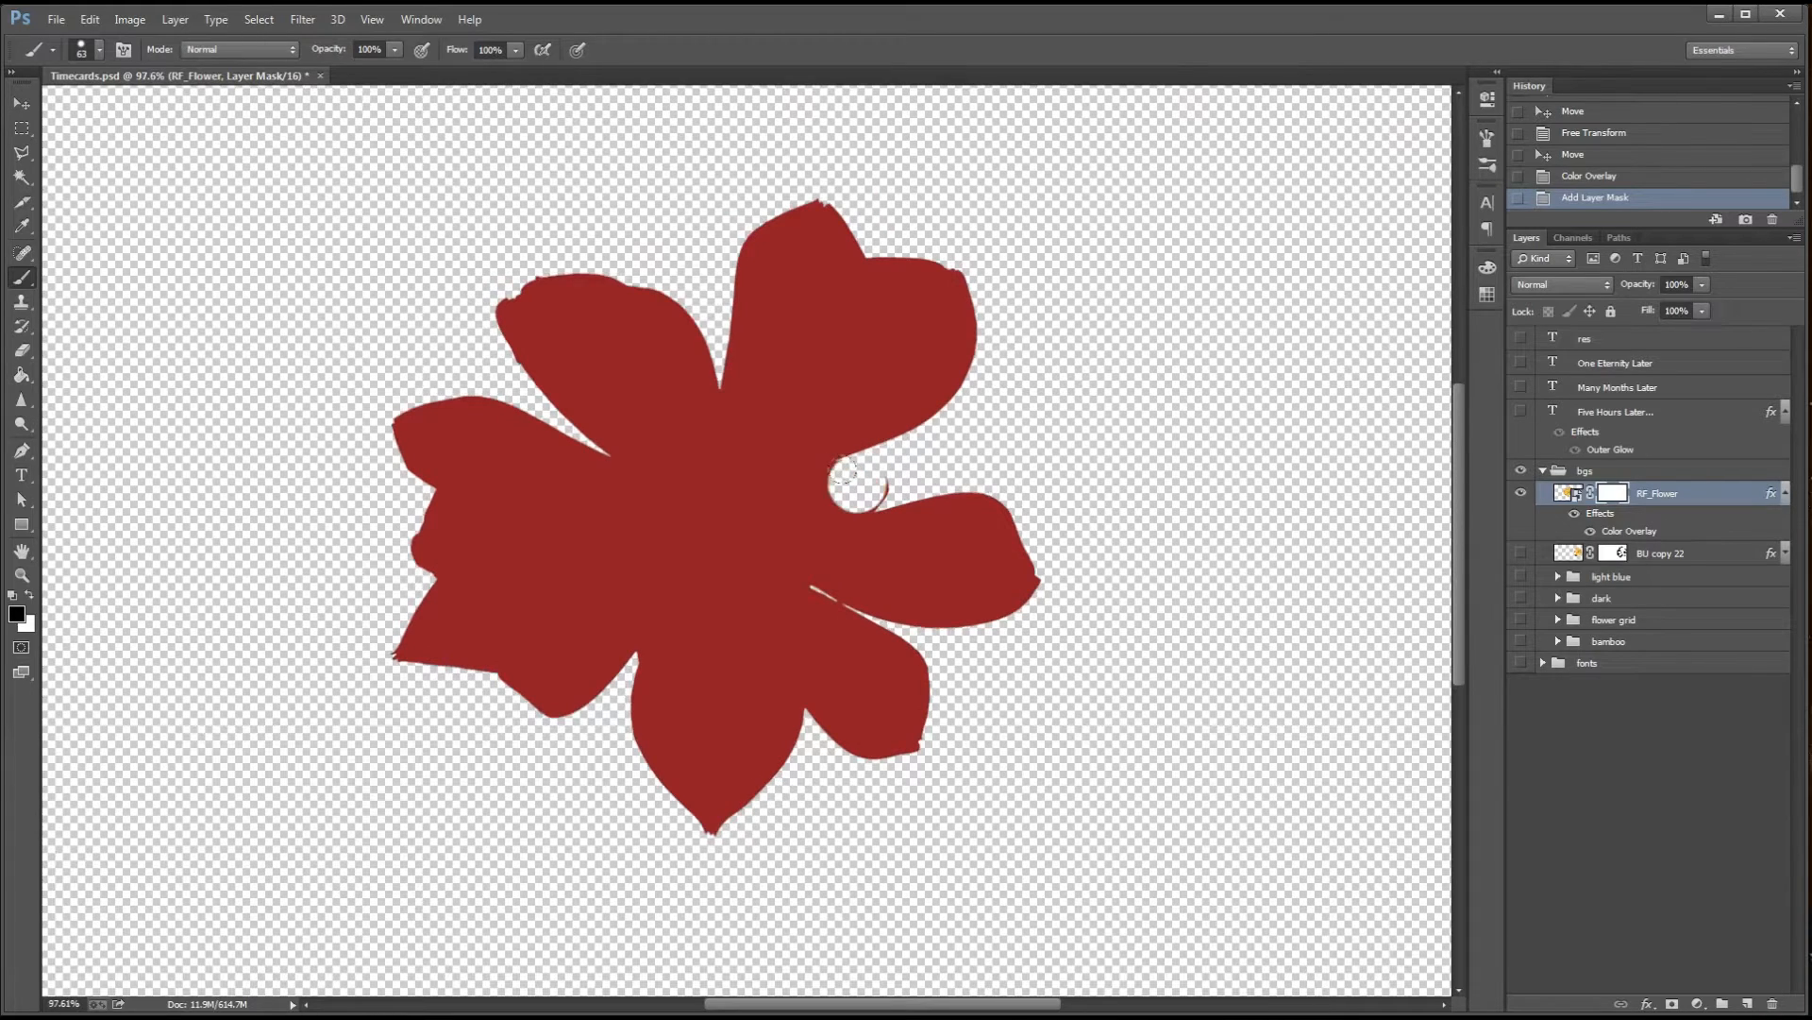
{"action": "left_click", "coordinate": [852, 484]}
{"action": "left_click", "coordinate": [865, 483]}
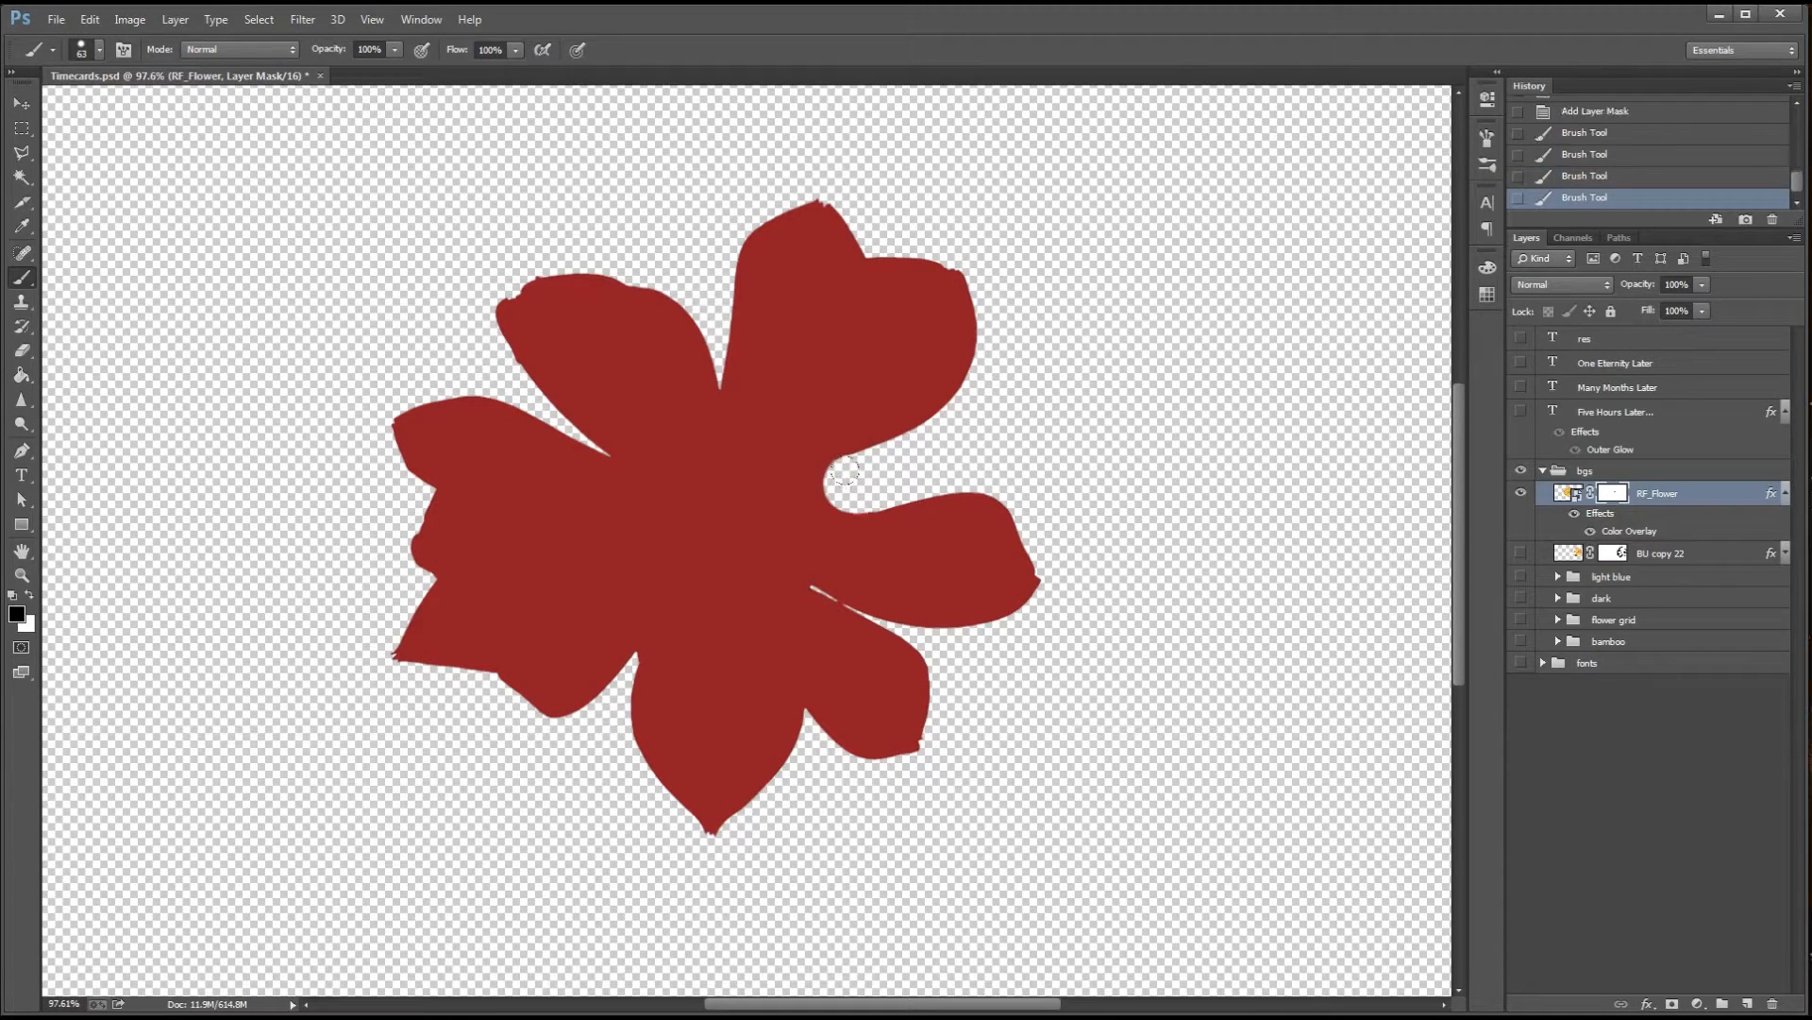
{"action": "key", "text": "x"}
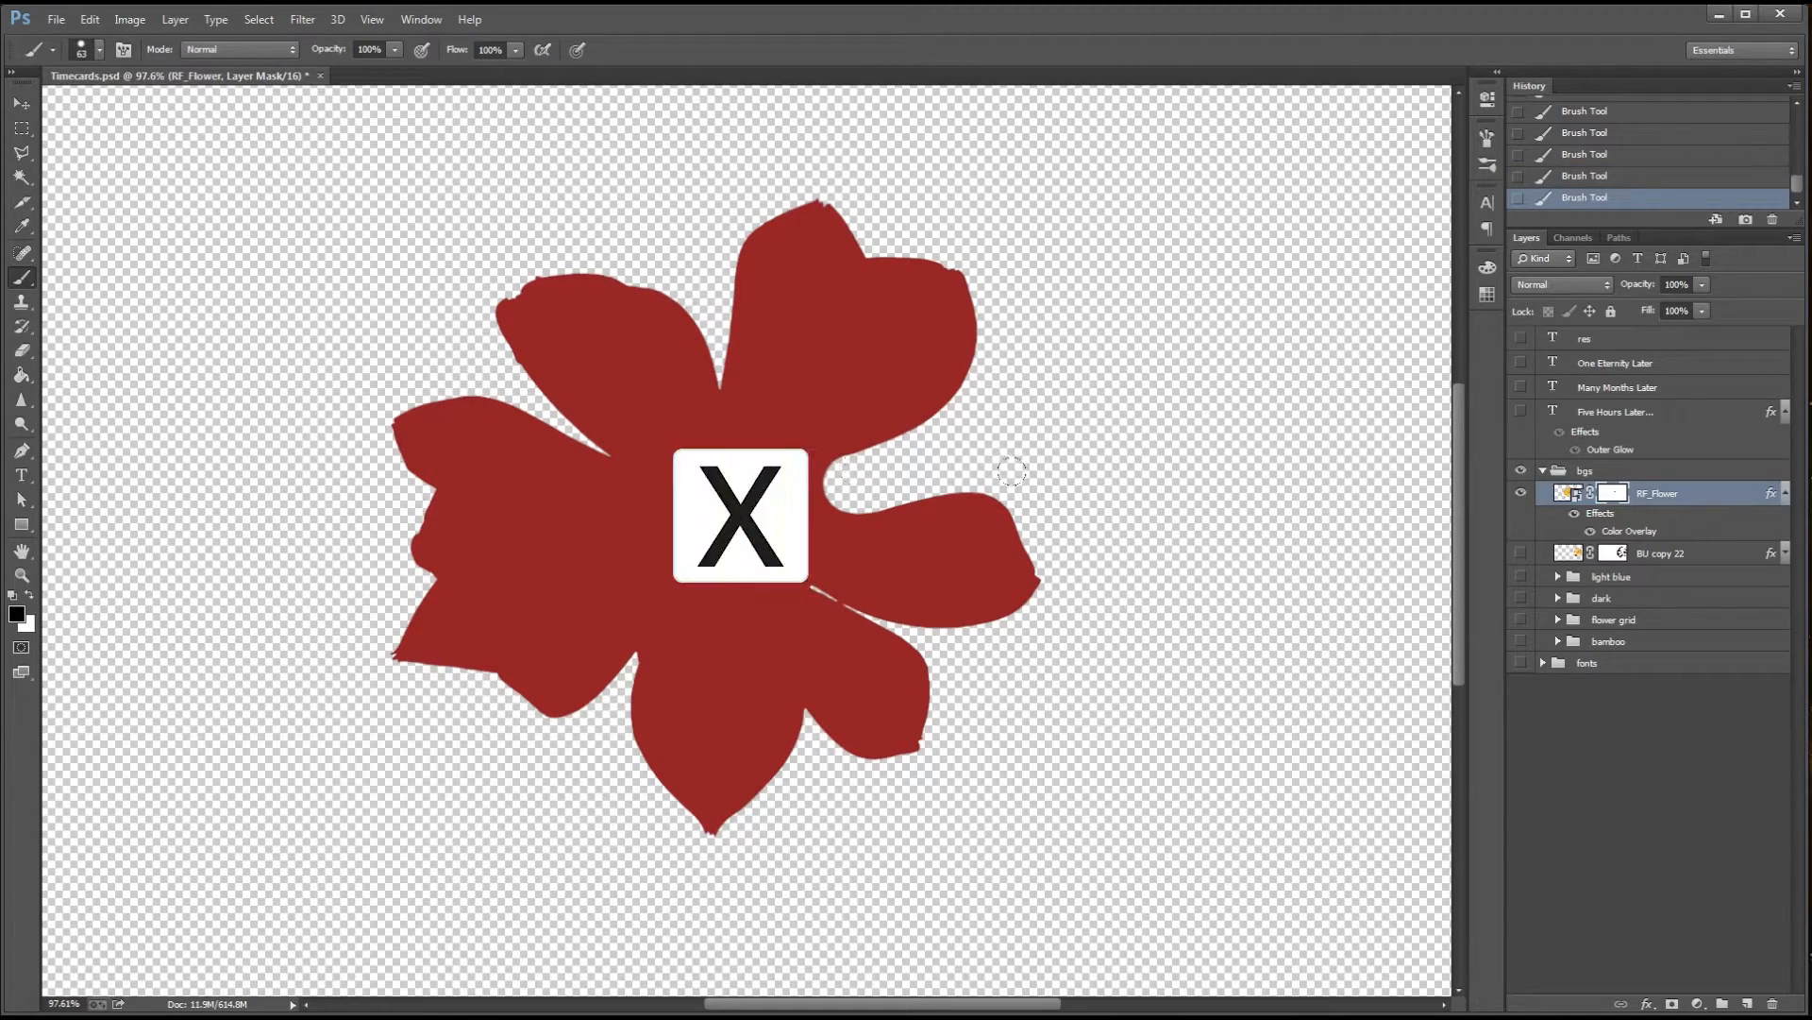
Mask out the lower-right petal and round off the pointed tip of the bottom petal
{"action": "mouse_move", "coordinate": [1035, 545]}
{"action": "left_mouse_down"}
{"action": "mouse_move", "coordinate": [985, 616]}
{"action": "mouse_move", "coordinate": [931, 623]}
{"action": "mouse_move", "coordinate": [819, 594]}
{"action": "mouse_move", "coordinate": [935, 602]}
{"action": "mouse_move", "coordinate": [898, 560]}
{"action": "mouse_move", "coordinate": [951, 564]}
{"action": "mouse_move", "coordinate": [900, 541]}
{"action": "mouse_move", "coordinate": [823, 614]}
{"action": "mouse_move", "coordinate": [872, 656]}
{"action": "mouse_move", "coordinate": [824, 674]}
{"action": "left_mouse_up"}
{"action": "key", "text": "x"}
{"action": "key", "text": "x"}
{"action": "right_click", "coordinate": [710, 793], "text": "alt"}
{"action": "left_click_drag", "start_coordinate": [649, 821], "coordinate": [746, 820]}
{"action": "left_click", "coordinate": [711, 791]}
{"action": "key", "text": "x"}
{"action": "right_click", "coordinate": [711, 771], "text": "alt"}
{"action": "key", "text": "x"}
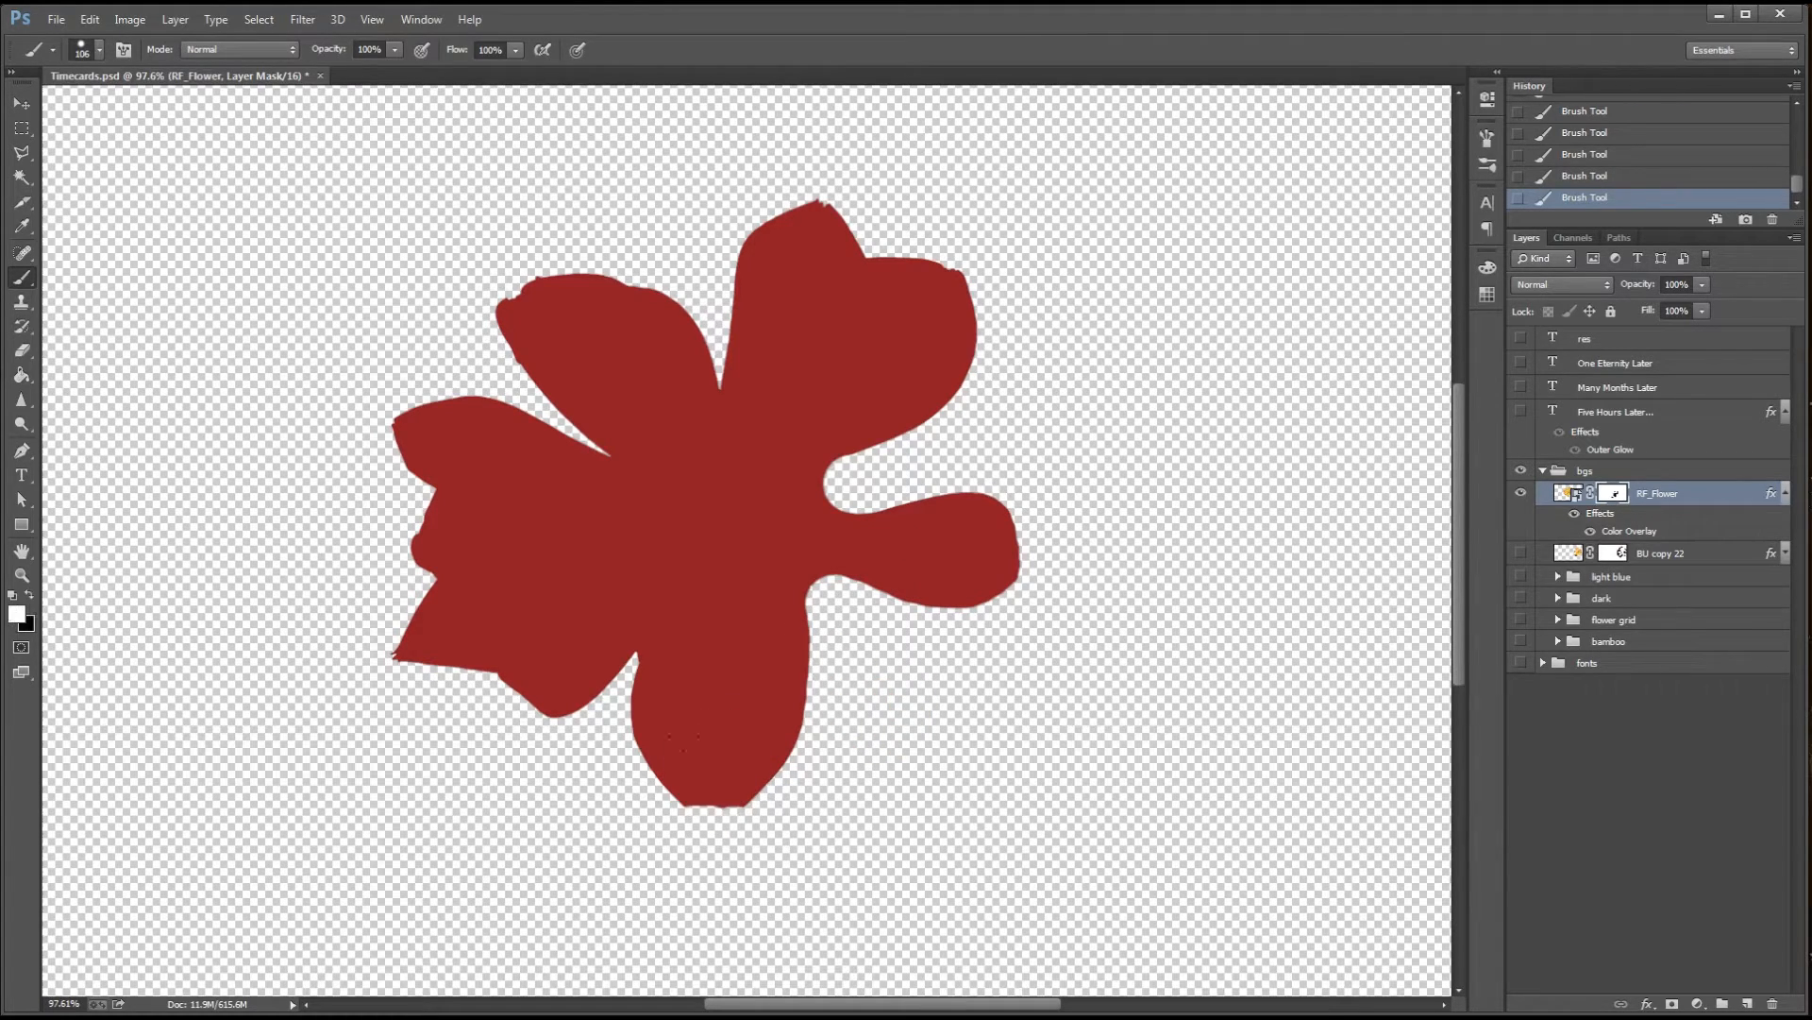
{"action": "key", "text": "x"}
Widen and round the gaps between the upper petals and beside the bottom petal on the mask, smoothing the upper-left petal
{"action": "mouse_move", "coordinate": [755, 175]}
{"action": "left_mouse_down"}
{"action": "mouse_move", "coordinate": [830, 174]}
{"action": "mouse_move", "coordinate": [698, 228]}
{"action": "mouse_move", "coordinate": [699, 350]}
{"action": "mouse_move", "coordinate": [760, 307]}
{"action": "left_mouse_up"}
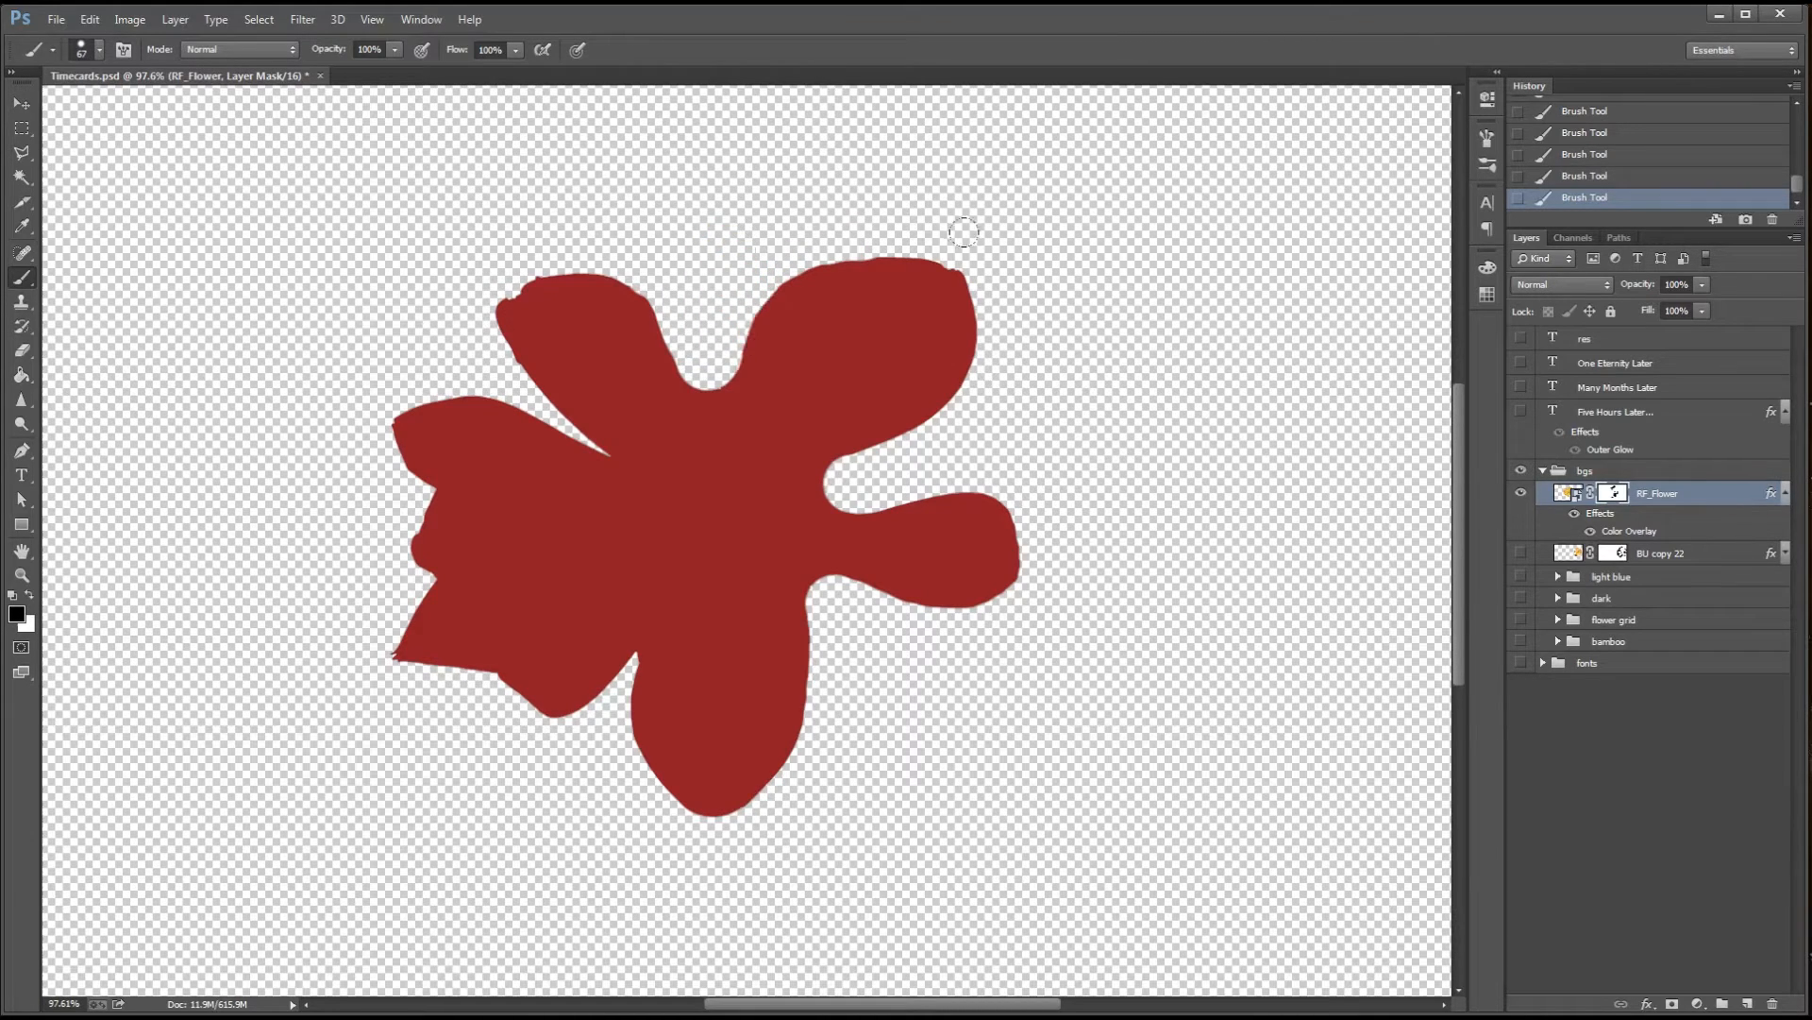
{"action": "left_click_drag", "start_coordinate": [502, 291], "coordinate": [491, 356]}
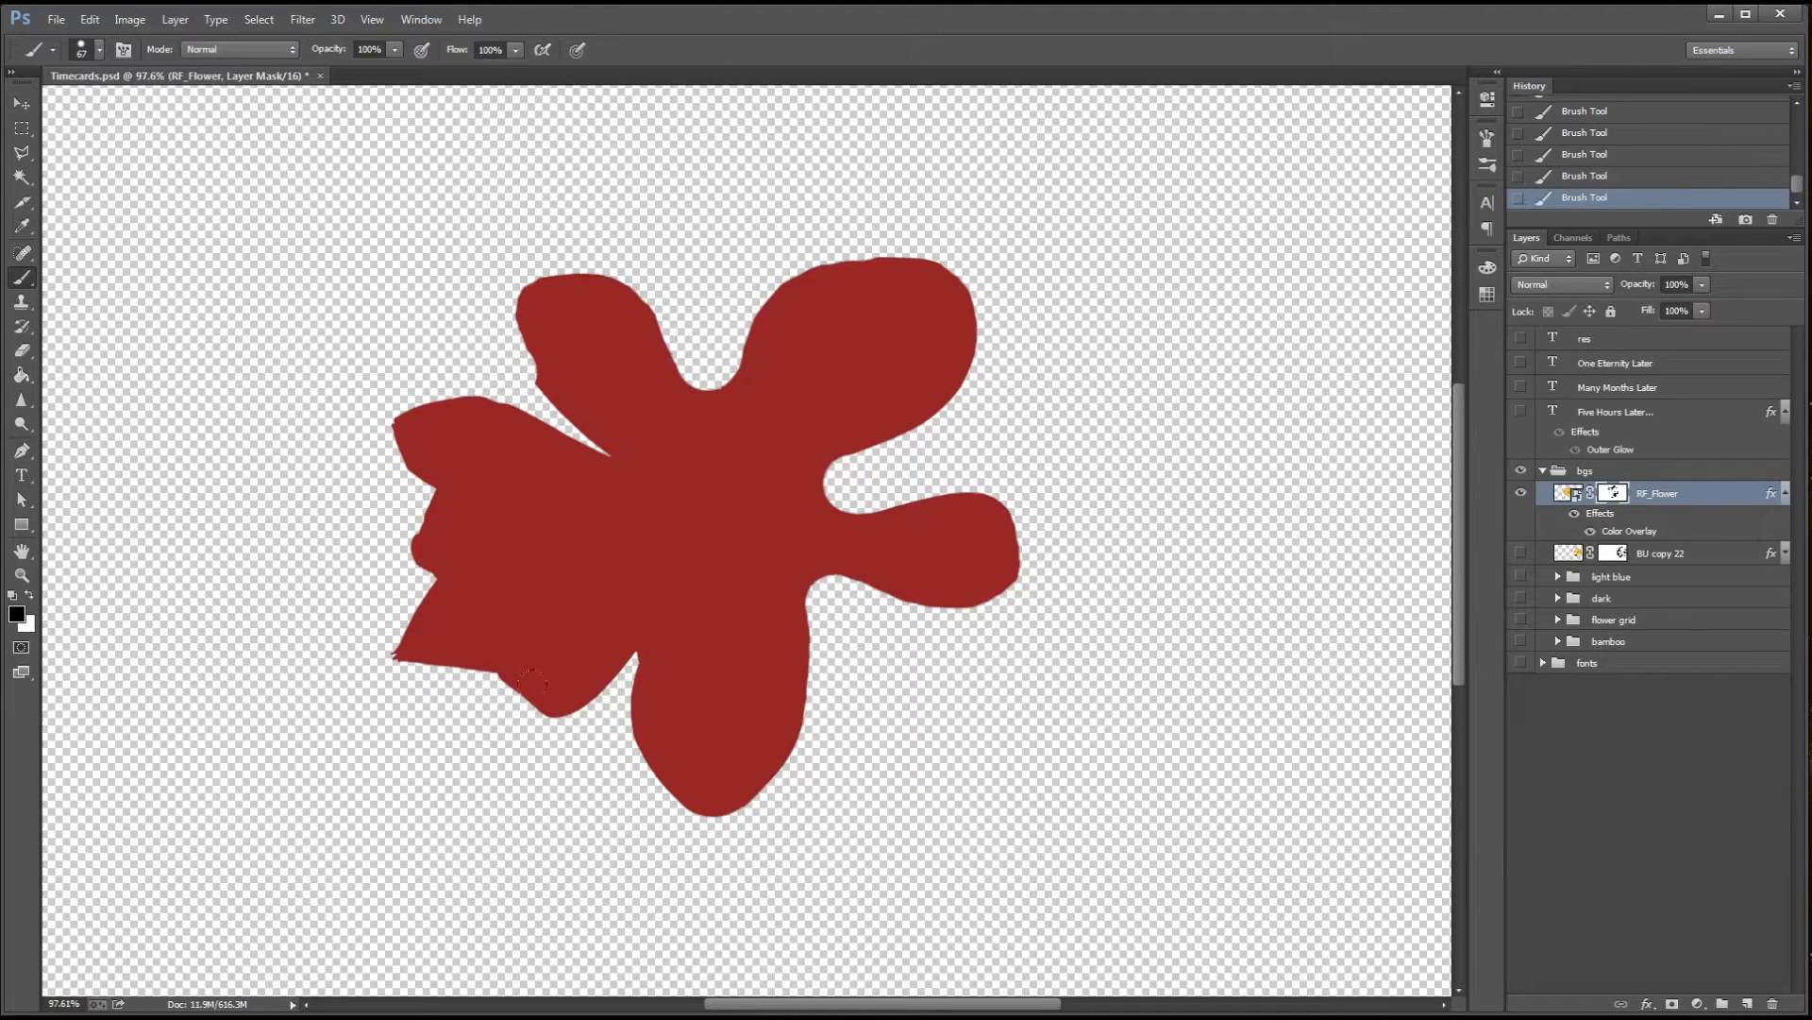
{"action": "mouse_move", "coordinate": [532, 682]}
{"action": "left_mouse_down"}
{"action": "mouse_move", "coordinate": [581, 660]}
{"action": "mouse_move", "coordinate": [611, 745]}
{"action": "mouse_move", "coordinate": [460, 687]}
{"action": "mouse_move", "coordinate": [602, 642]}
{"action": "mouse_move", "coordinate": [647, 831]}
{"action": "left_mouse_up"}
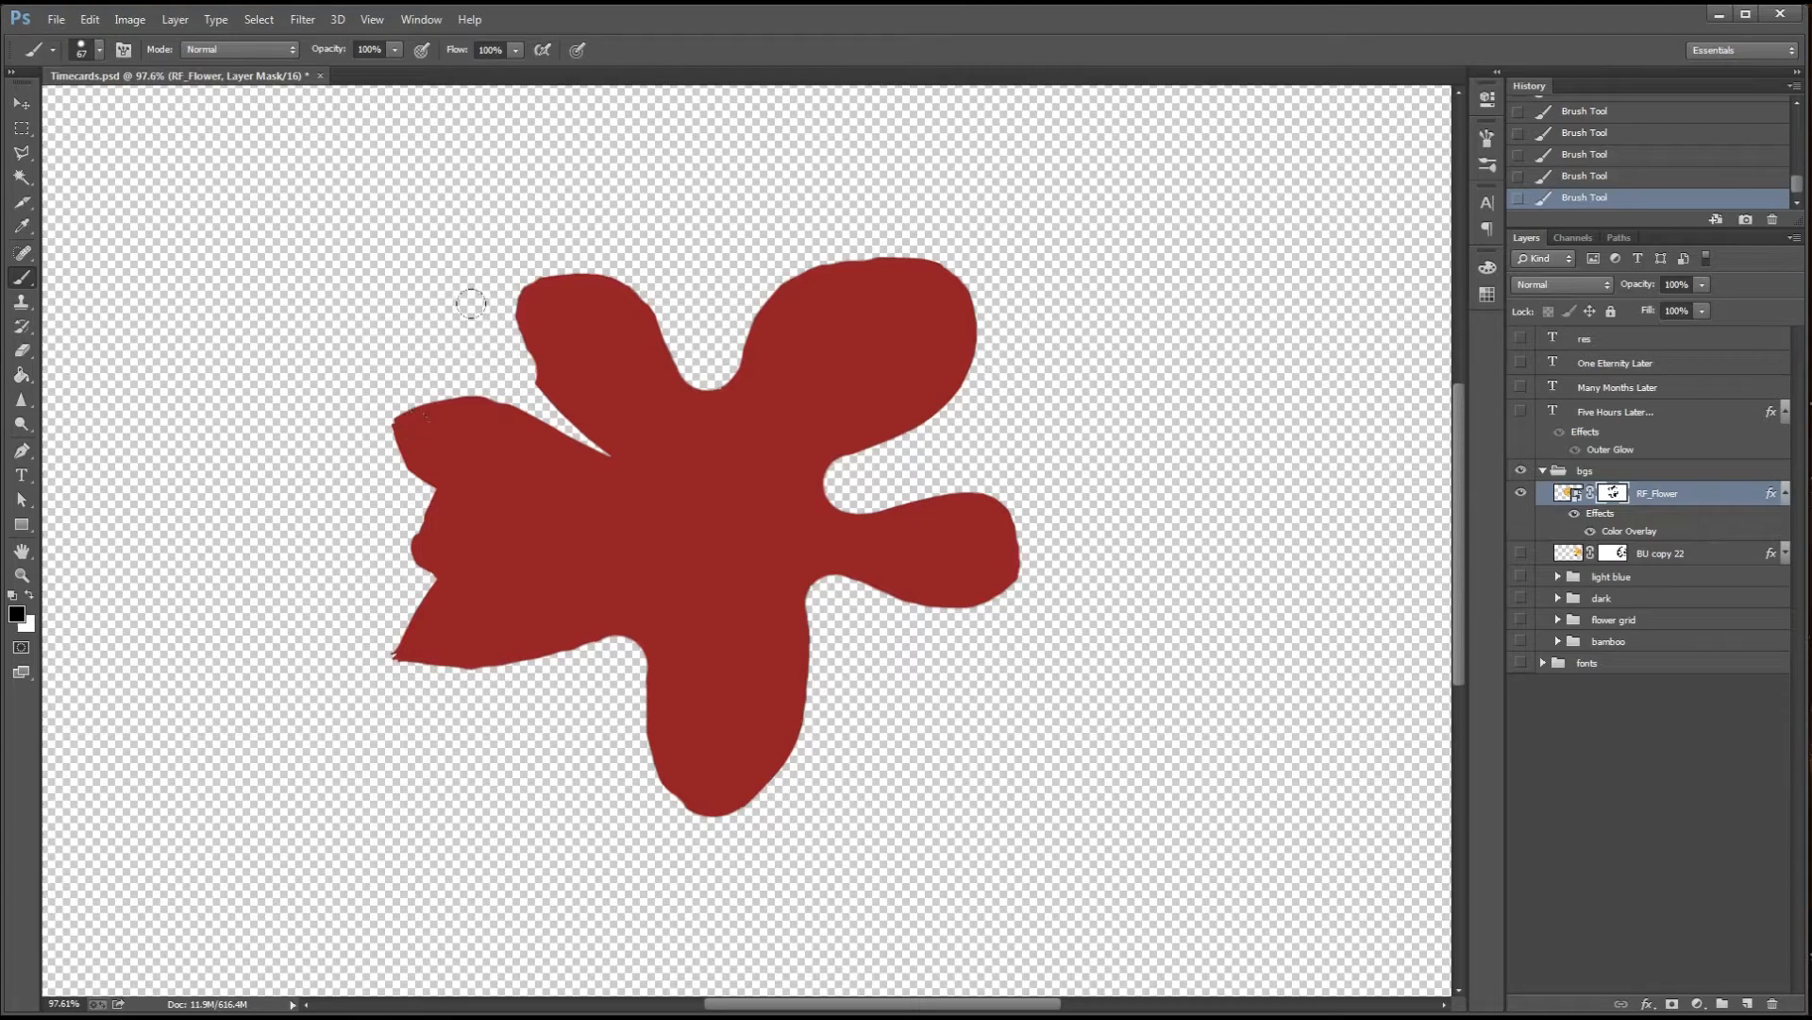
{"action": "mouse_move", "coordinate": [490, 401]}
{"action": "left_mouse_down"}
{"action": "mouse_move", "coordinate": [566, 443]}
{"action": "mouse_move", "coordinate": [524, 445]}
{"action": "mouse_move", "coordinate": [648, 315]}
{"action": "left_mouse_up"}
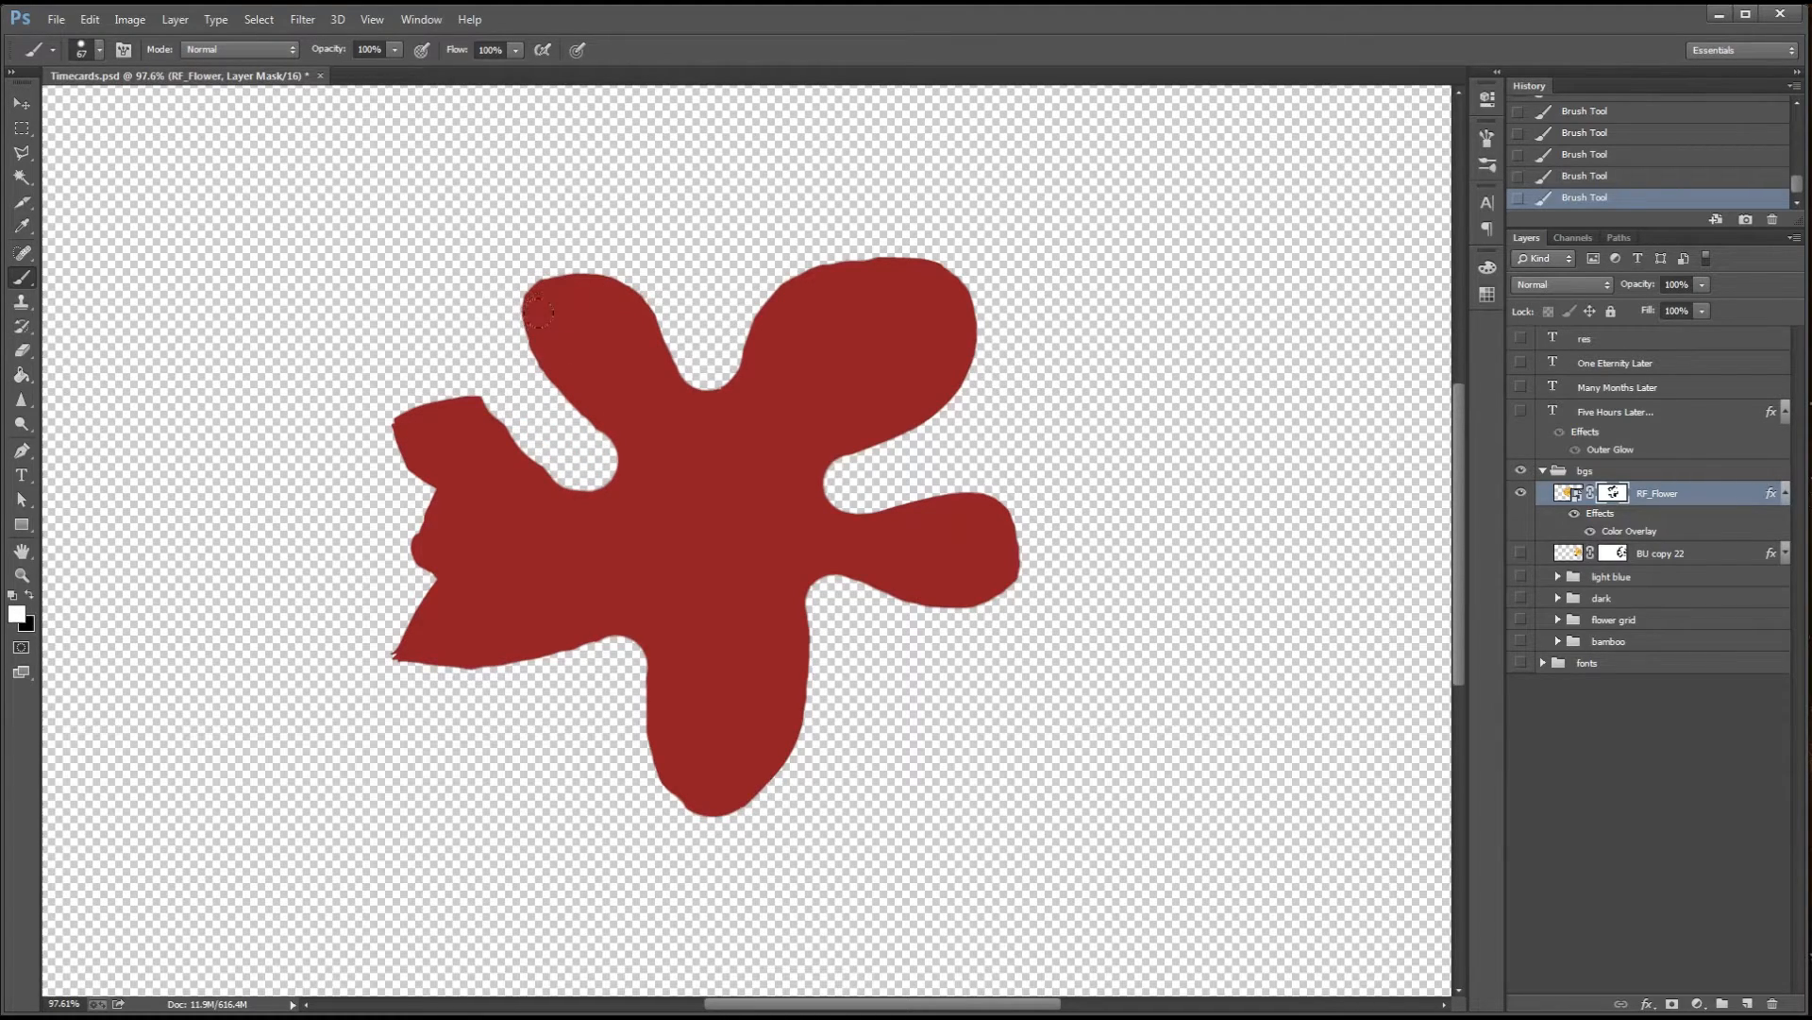
{"action": "key", "text": "x"}
Mask away the jagged outer parts on the flower's left side to leave one rounded left petal
{"action": "left_click_drag", "start_coordinate": [567, 453], "coordinate": [334, 427]}
{"action": "mouse_move", "coordinate": [613, 661]}
{"action": "left_mouse_down"}
{"action": "mouse_move", "coordinate": [471, 673]}
{"action": "mouse_move", "coordinate": [394, 550]}
{"action": "mouse_move", "coordinate": [431, 680]}
{"action": "mouse_move", "coordinate": [406, 545]}
{"action": "mouse_move", "coordinate": [512, 458]}
{"action": "mouse_move", "coordinate": [485, 460]}
{"action": "mouse_move", "coordinate": [563, 457]}
{"action": "mouse_move", "coordinate": [465, 493]}
{"action": "left_mouse_up"}
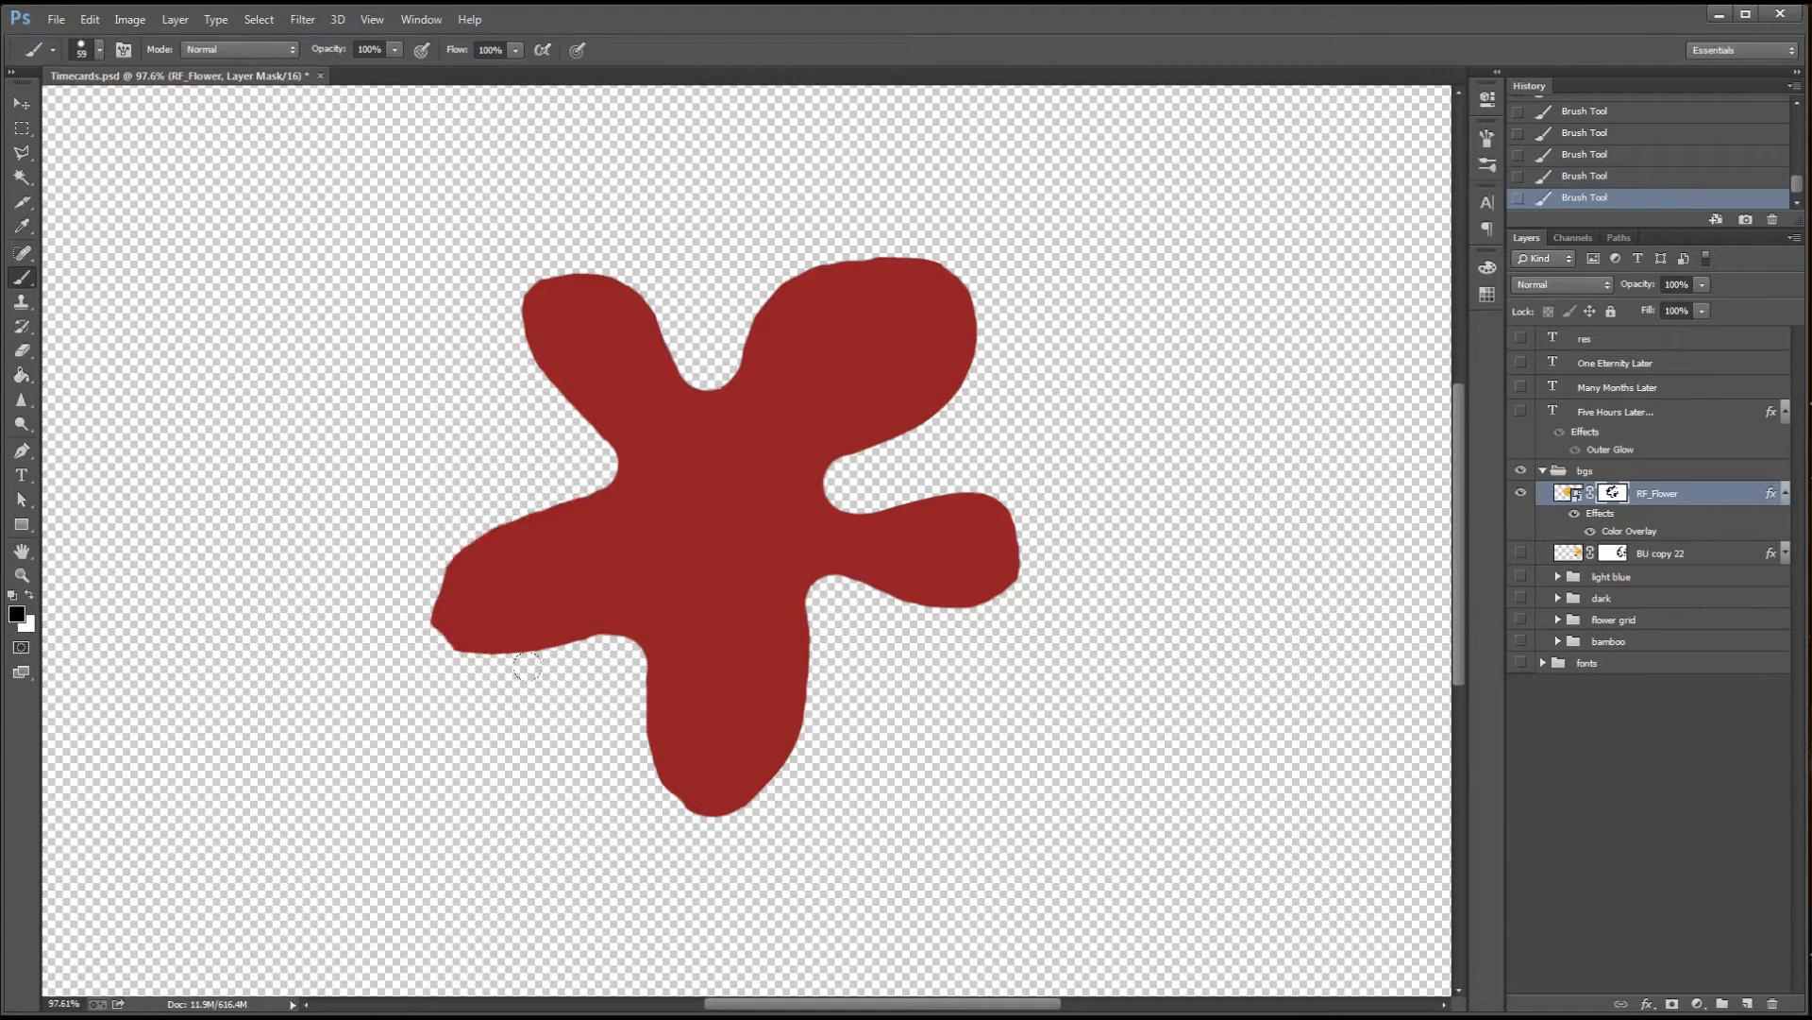
{"action": "left_click_drag", "start_coordinate": [589, 651], "coordinate": [458, 644]}
{"action": "key", "text": "x"}
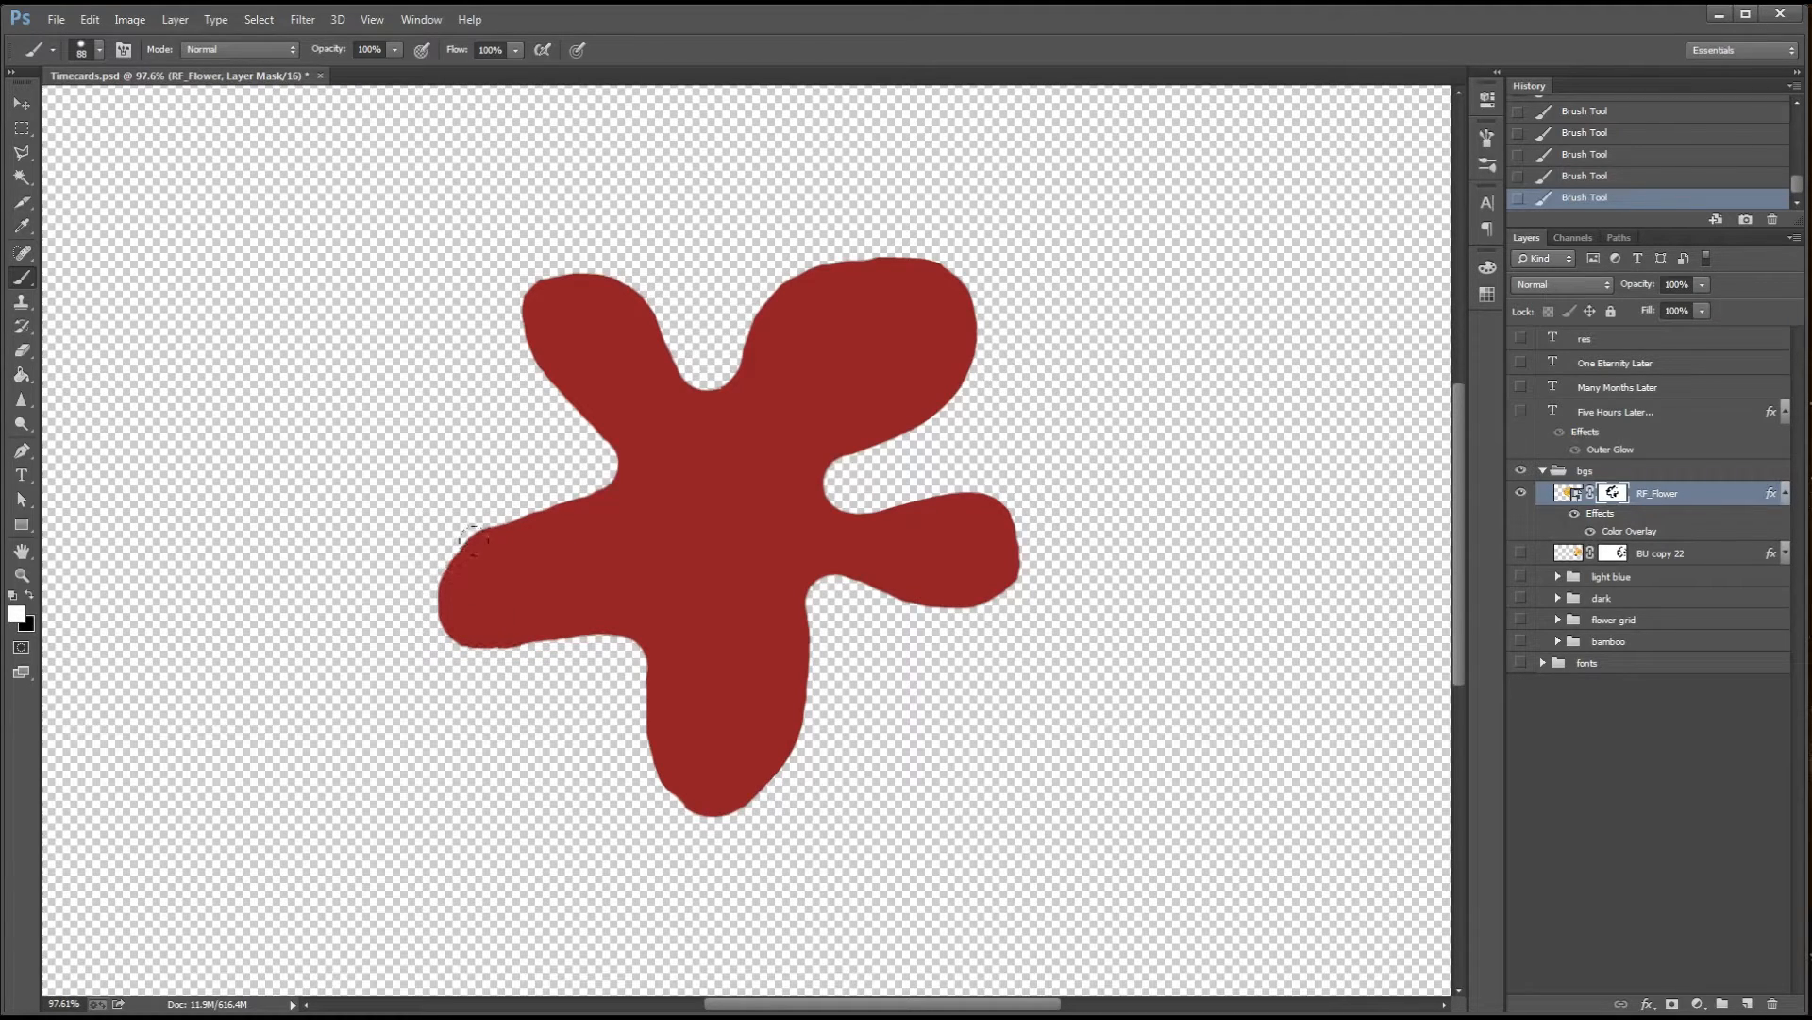
Mask a round hole in the centre of the red flower
{"action": "key", "text": "x"}
{"action": "left_click_drag", "start_coordinate": [804, 541], "coordinate": [776, 544]}
{"action": "key", "text": "x"}
{"action": "left_click_drag", "start_coordinate": [843, 557], "coordinate": [825, 548]}
{"action": "key", "text": "ctrl+minus"}
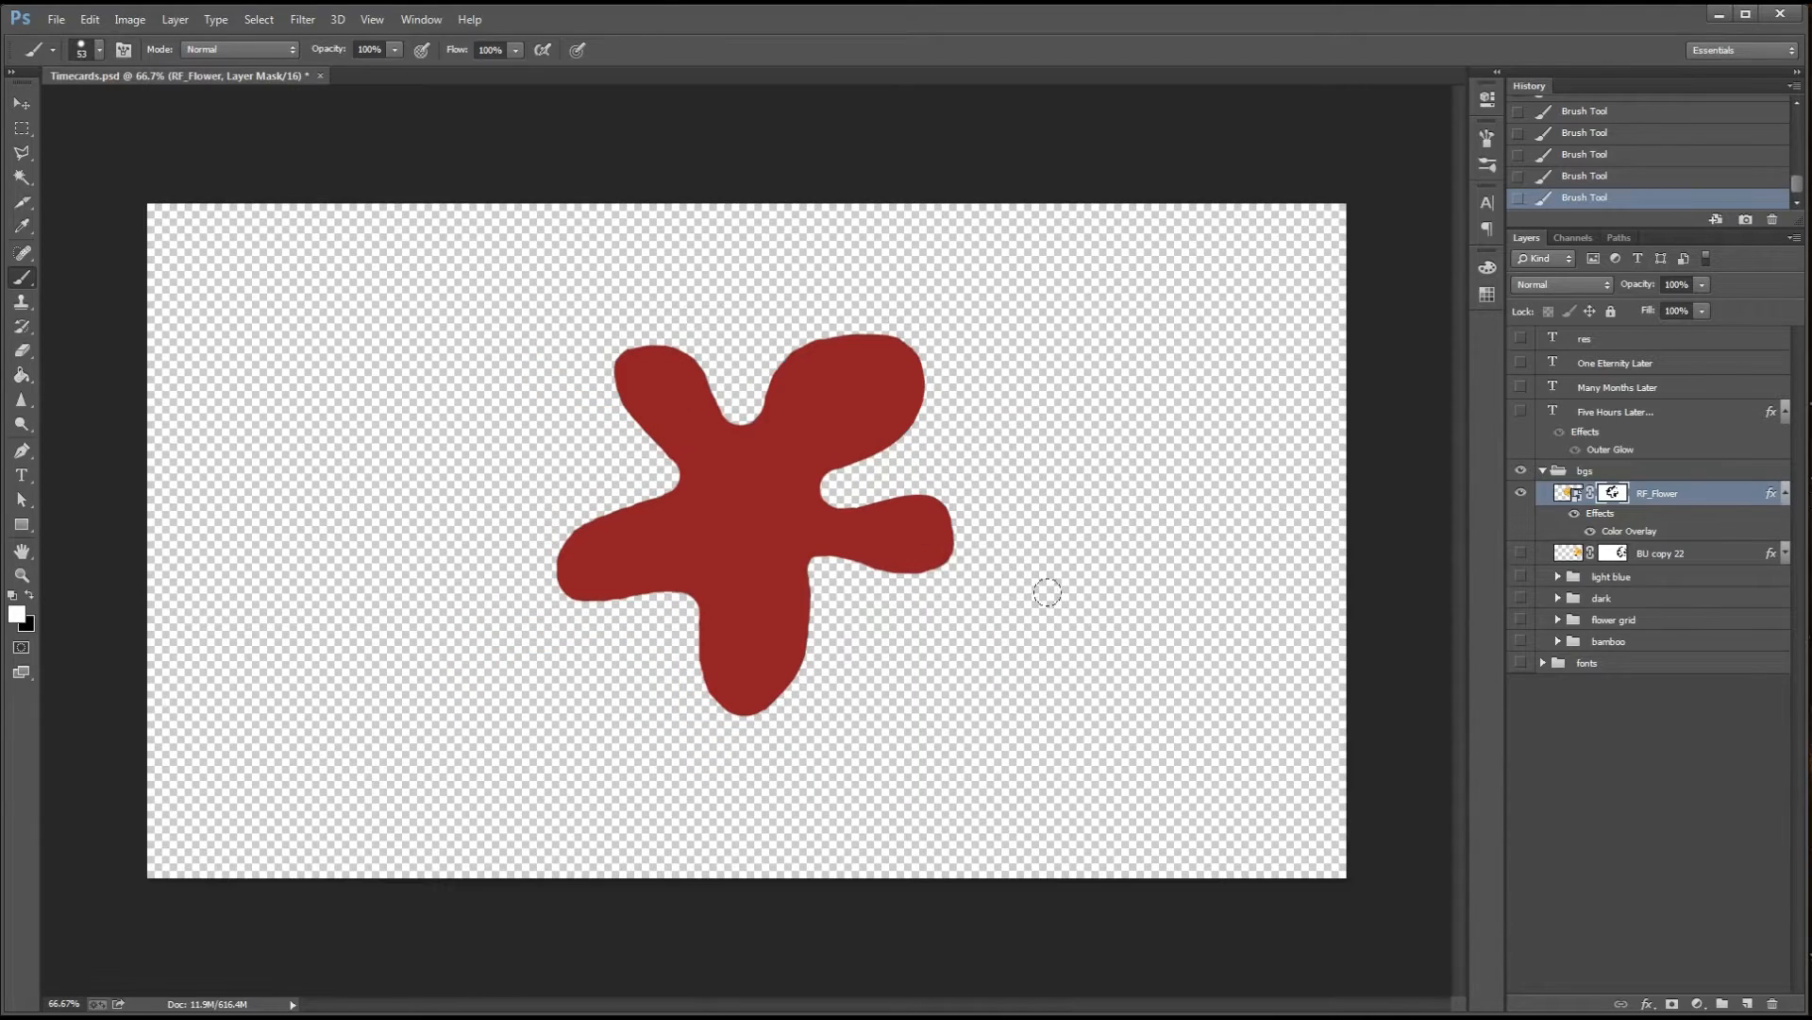
{"action": "mouse_move", "coordinate": [752, 517]}
{"action": "left_mouse_down"}
{"action": "mouse_move", "coordinate": [772, 519]}
{"action": "mouse_move", "coordinate": [746, 519]}
{"action": "left_mouse_up"}
{"action": "key", "text": "x"}
{"action": "left_click", "coordinate": [749, 519]}
Rotate the red flower layer about 180 degrees with Free Transform
{"action": "key", "text": "v"}
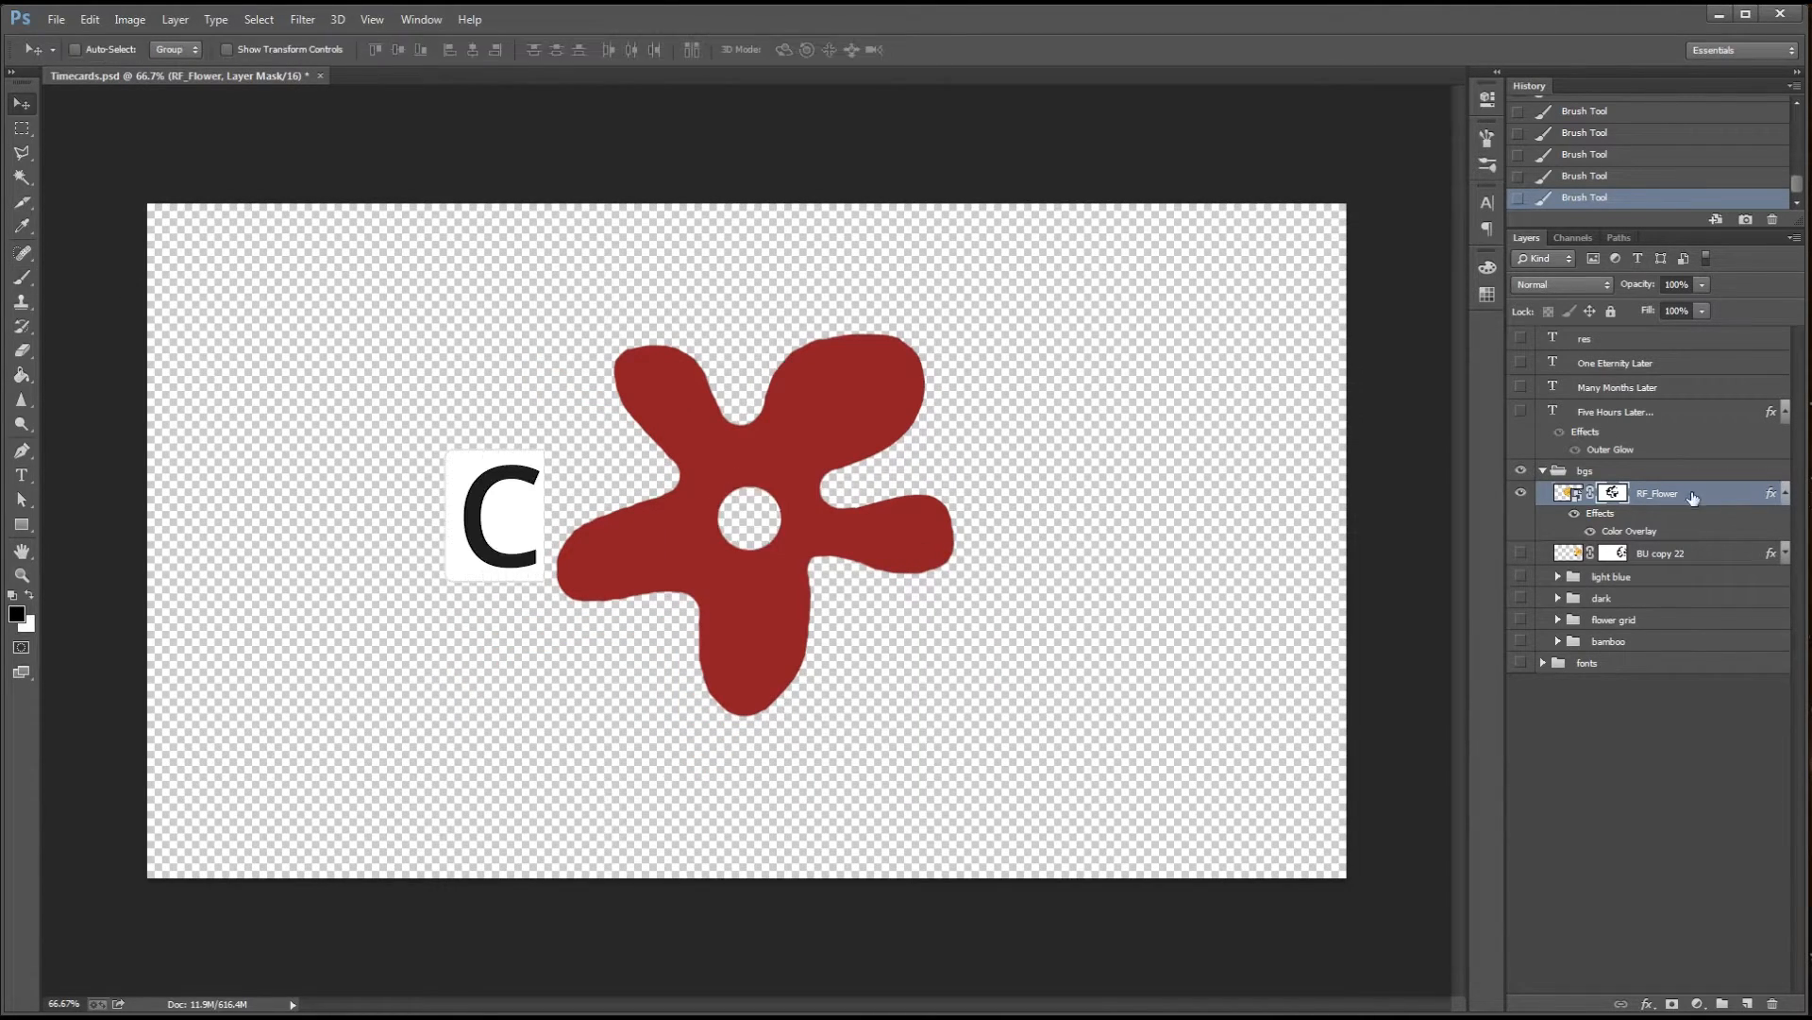
{"action": "left_click", "coordinate": [1568, 493]}
{"action": "key", "text": "ctrl+t"}
{"action": "mouse_move", "coordinate": [1086, 260]}
{"action": "left_mouse_down"}
{"action": "mouse_move", "coordinate": [437, 716]}
{"action": "mouse_move", "coordinate": [457, 744]}
{"action": "left_mouse_up"}
{"action": "key", "text": "Return"}
Slim and round the wide lower-left petal by painting on the flower's layer mask
{"action": "scroll", "coordinate": [722, 623], "scroll_direction": "up", "scroll_amount": 6}
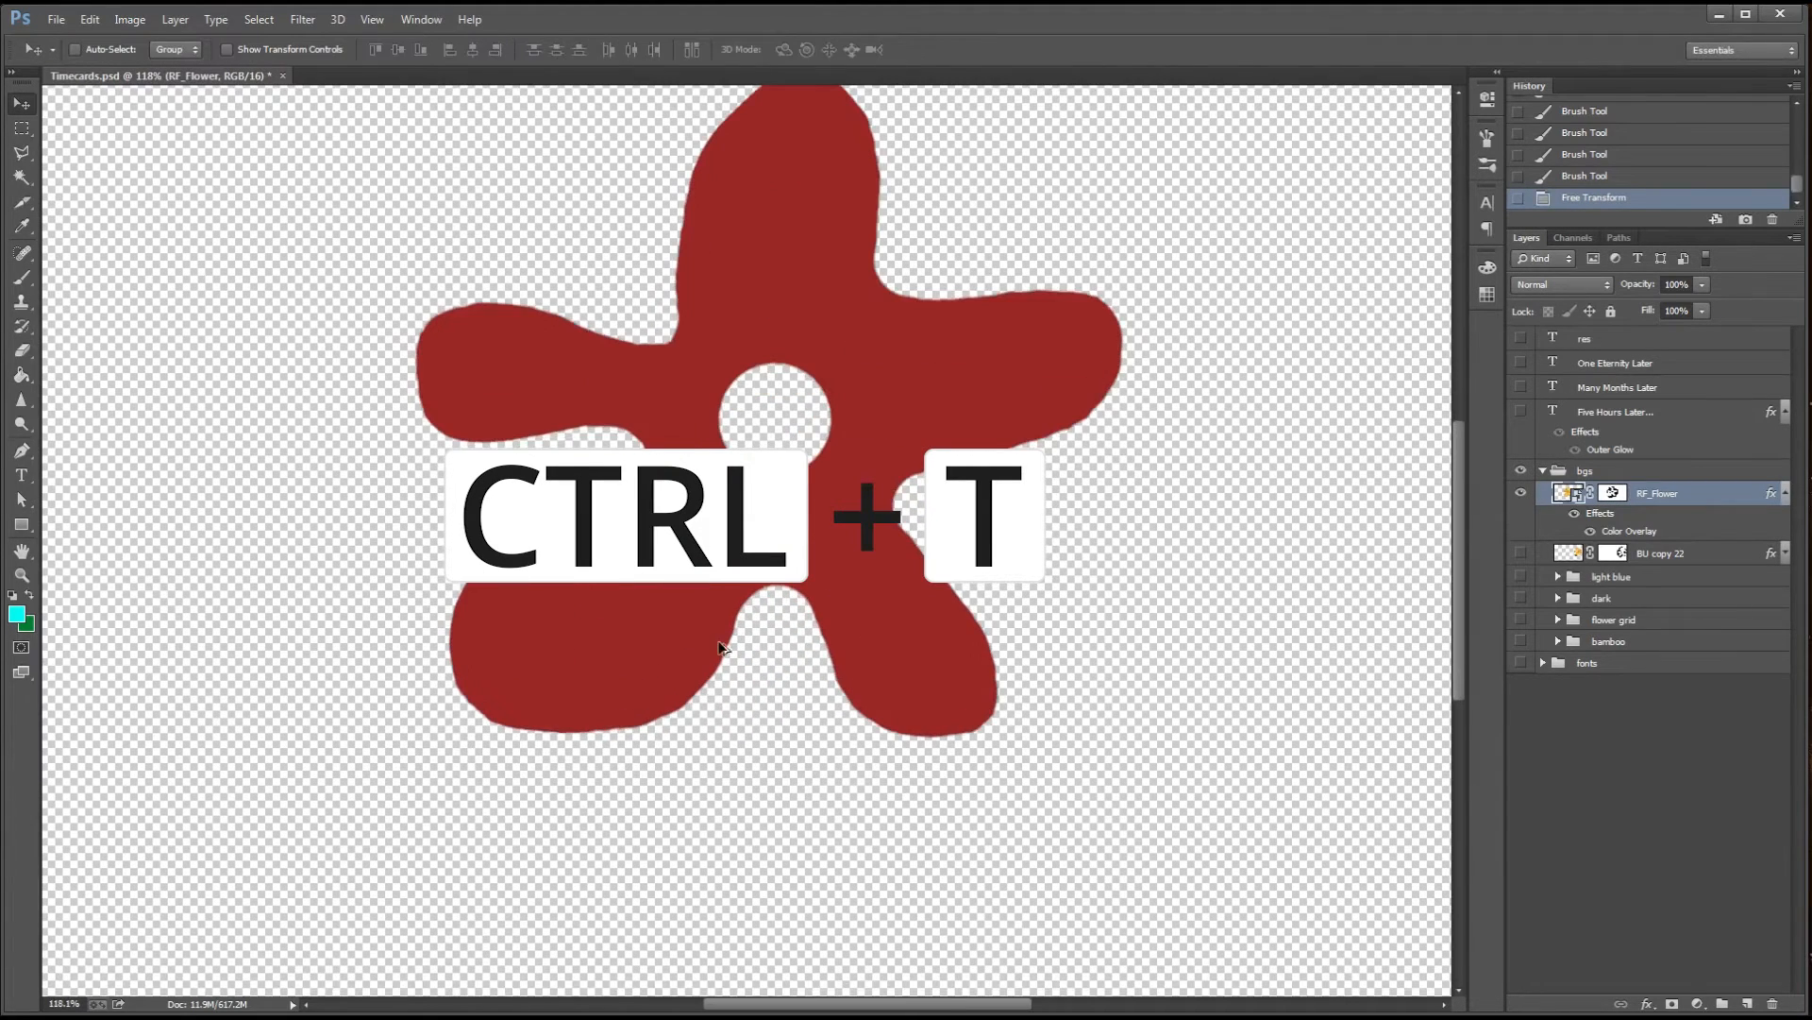
{"action": "key", "text": "b"}
{"action": "left_click", "coordinate": [1608, 496]}
{"action": "left_click_drag", "start_coordinate": [559, 496], "coordinate": [535, 496]}
{"action": "mouse_move", "coordinate": [593, 493]}
{"action": "left_mouse_down"}
{"action": "mouse_move", "coordinate": [534, 505]}
{"action": "mouse_move", "coordinate": [562, 467]}
{"action": "mouse_move", "coordinate": [426, 570]}
{"action": "mouse_move", "coordinate": [474, 750]}
{"action": "left_mouse_up"}
{"action": "mouse_move", "coordinate": [744, 655]}
{"action": "left_mouse_down"}
{"action": "mouse_move", "coordinate": [733, 635]}
{"action": "mouse_move", "coordinate": [516, 742]}
{"action": "mouse_move", "coordinate": [542, 740]}
{"action": "mouse_move", "coordinate": [499, 744]}
{"action": "left_mouse_up"}
{"action": "mouse_move", "coordinate": [455, 619]}
{"action": "left_mouse_down"}
{"action": "mouse_move", "coordinate": [463, 590]}
{"action": "mouse_move", "coordinate": [481, 725]}
{"action": "mouse_move", "coordinate": [649, 702]}
{"action": "left_mouse_up"}
{"action": "key", "text": "x"}
{"action": "left_click_drag", "start_coordinate": [616, 681], "coordinate": [544, 691]}
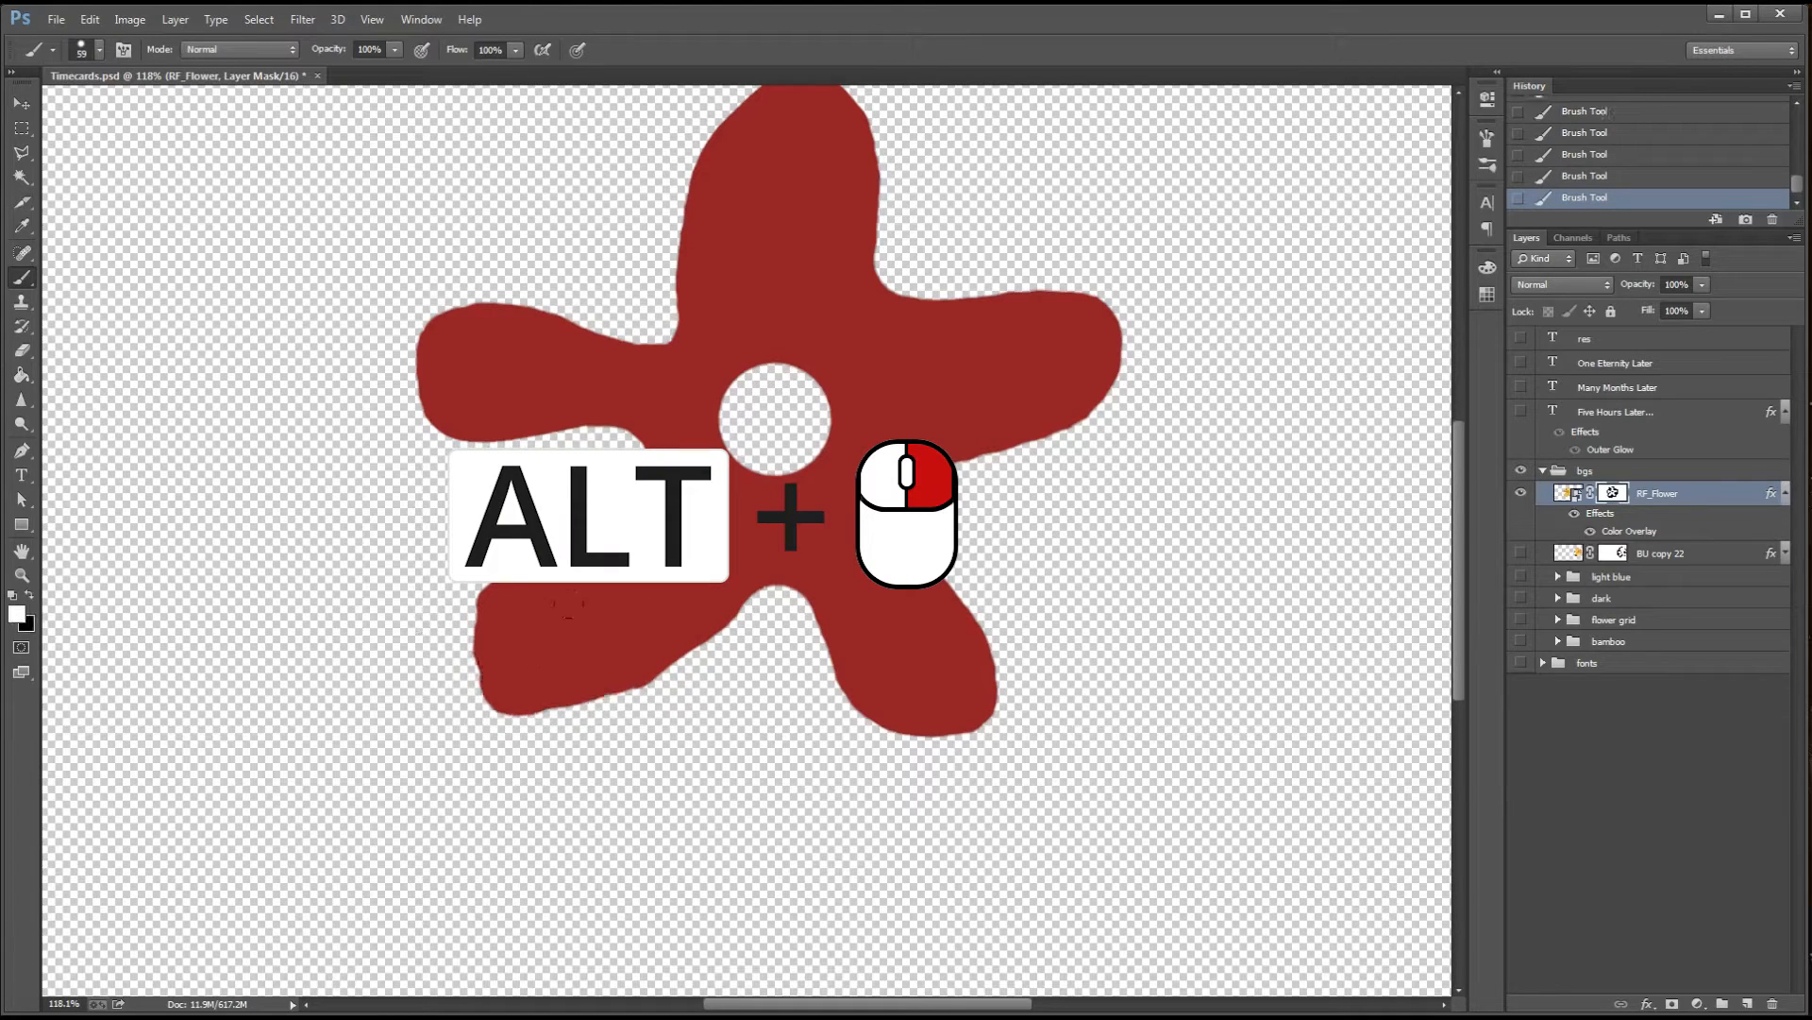
{"action": "left_click_drag", "start_coordinate": [596, 625], "coordinate": [636, 626]}
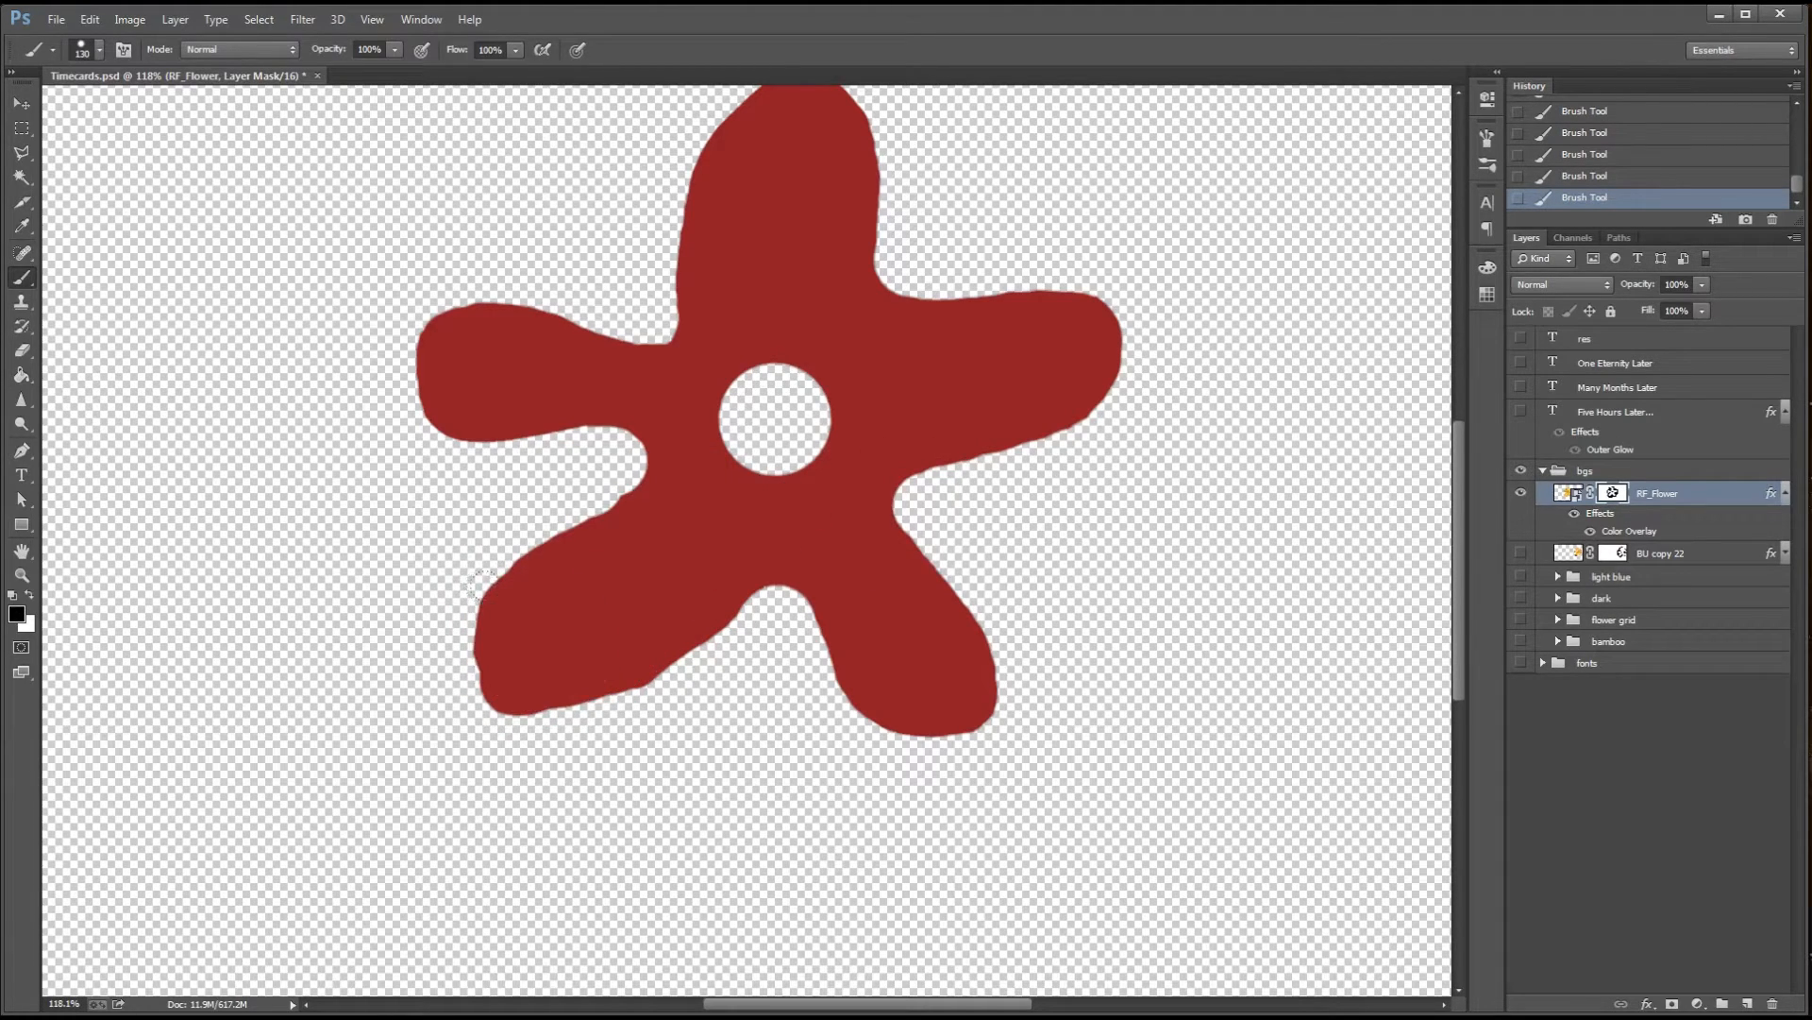
{"action": "key", "text": "x"}
{"action": "left_click_drag", "start_coordinate": [482, 585], "coordinate": [476, 589]}
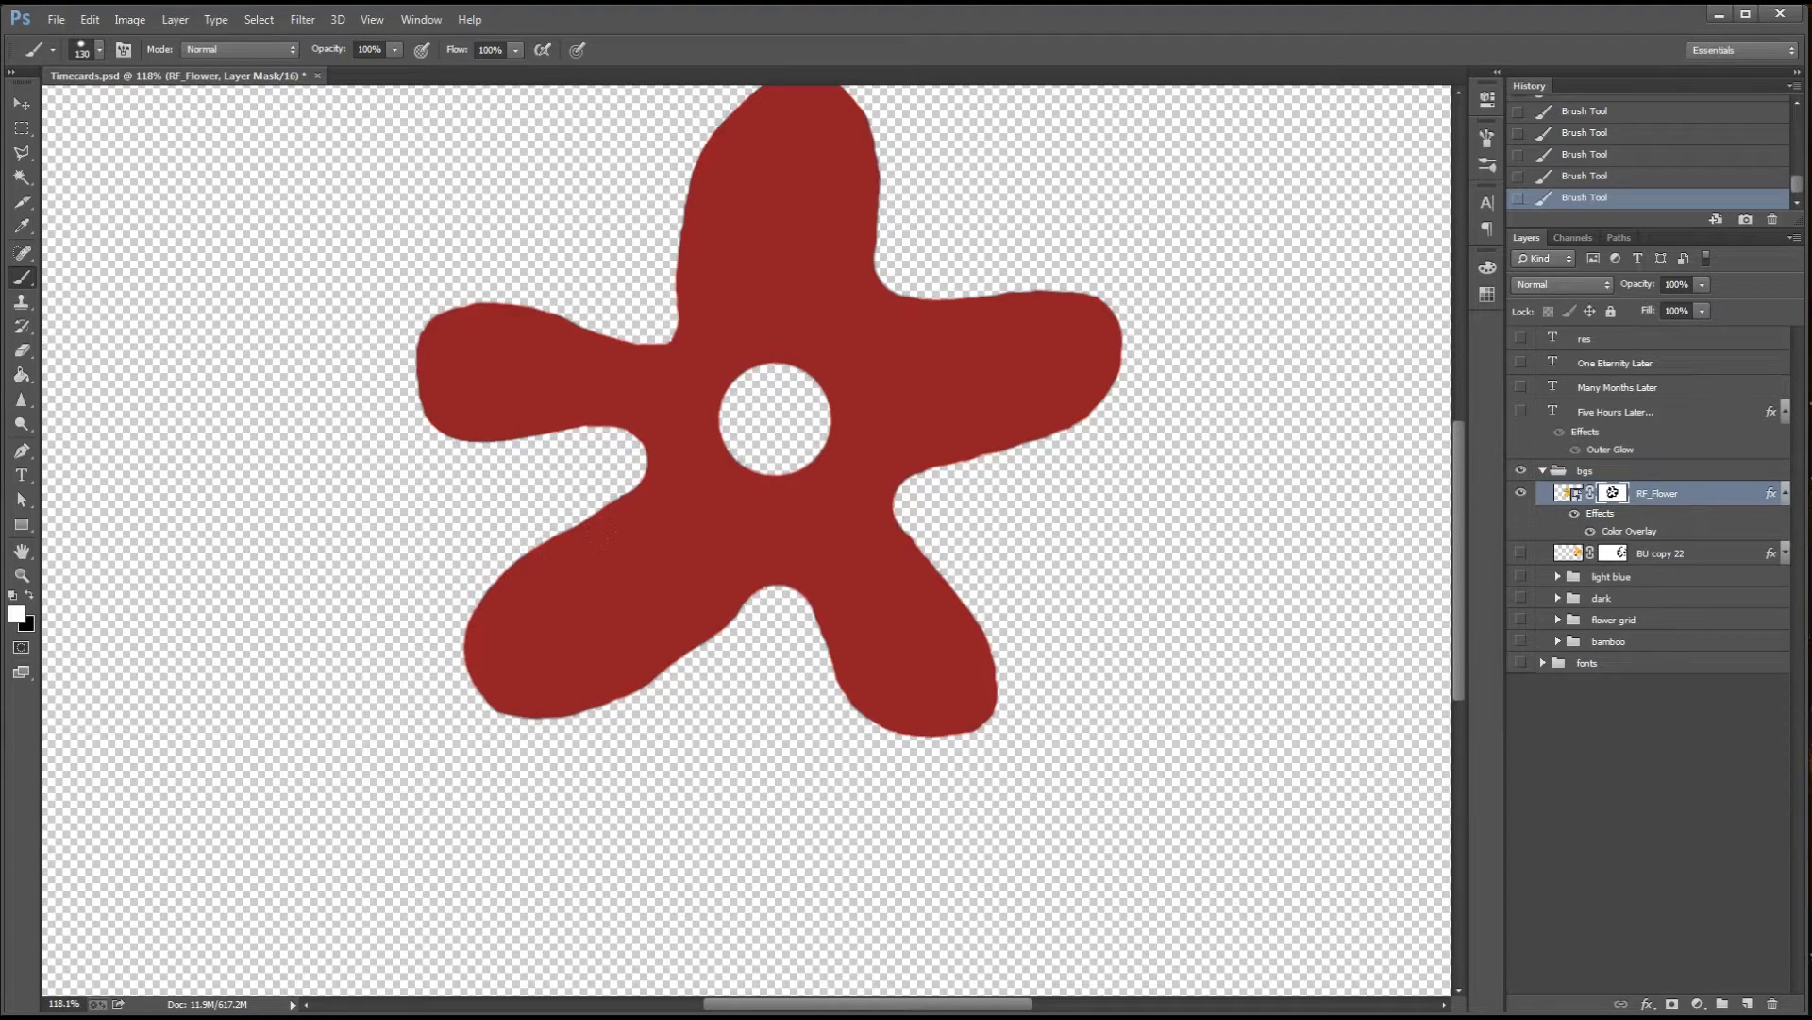
Rotate the masked red flower counterclockwise with Free Transform so its widest petal points to the lower right
{"action": "key", "text": "ctrl+minus"}
{"action": "key", "text": "ctrl+minus"}
{"action": "key", "text": "ctrl+t"}
{"action": "left_click_drag", "start_coordinate": [998, 251], "coordinate": [817, 655]}
{"action": "key", "text": "Return"}
{"action": "key", "text": "v"}
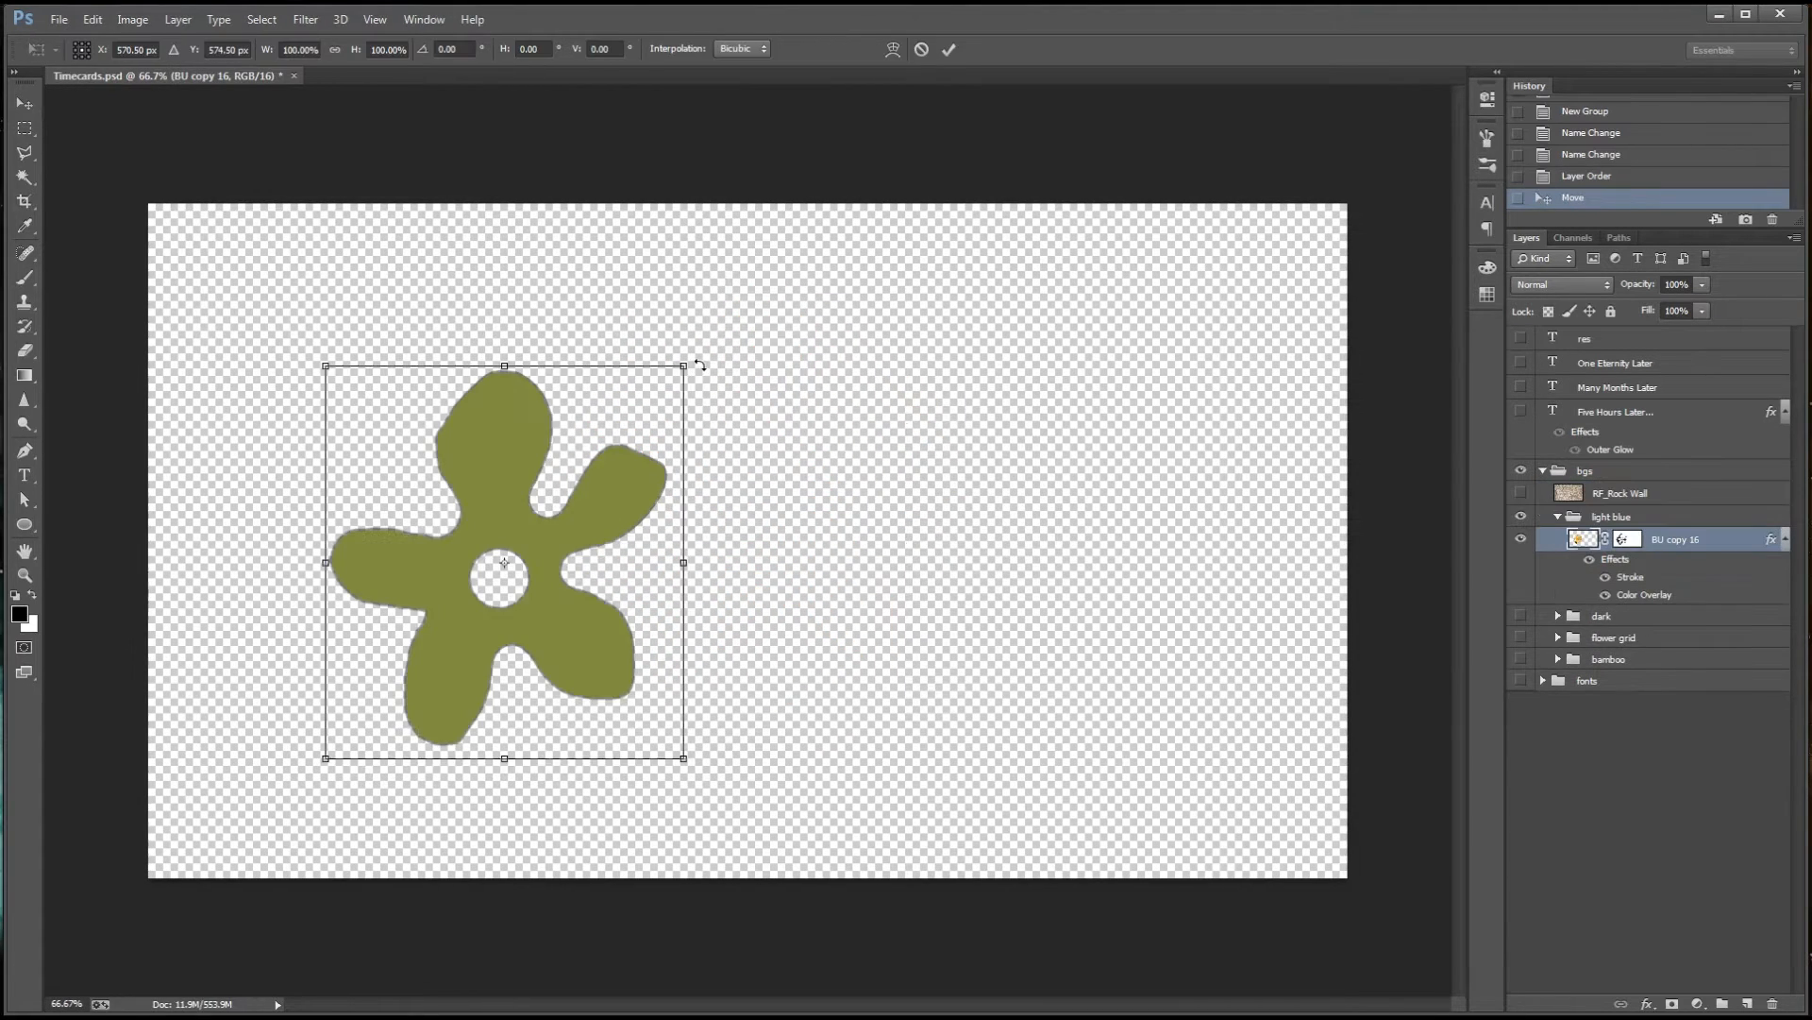
Move the green flower to the upper right of the canvas and rotate it slightly counterclockwise
{"action": "left_click_drag", "start_coordinate": [698, 359], "coordinate": [751, 423]}
{"action": "left_click_drag", "start_coordinate": [486, 571], "coordinate": [1106, 412]}
{"action": "left_click_drag", "start_coordinate": [953, 104], "coordinate": [1106, 605]}
{"action": "left_click_drag", "start_coordinate": [1217, 476], "coordinate": [1214, 494]}
{"action": "key", "text": "Return"}
Duplicate the large green flower to the left half of the canvas and scale the copy down
{"action": "left_click_drag", "start_coordinate": [1081, 478], "coordinate": [417, 620], "text": "alt"}
{"action": "key", "text": "ctrl+t"}
{"action": "left_click_drag", "start_coordinate": [614, 781], "coordinate": [551, 694]}
{"action": "key", "text": "Return"}
Duplicate the small flower to the bottom centre and the lower-left corner, rotating each copy to a different angle
{"action": "left_click_drag", "start_coordinate": [482, 614], "coordinate": [803, 843], "text": "alt"}
{"action": "left_click_drag", "start_coordinate": [803, 842], "coordinate": [221, 872], "text": "alt"}
{"action": "left_click", "coordinate": [1683, 565]}
{"action": "key", "text": "ctrl+t"}
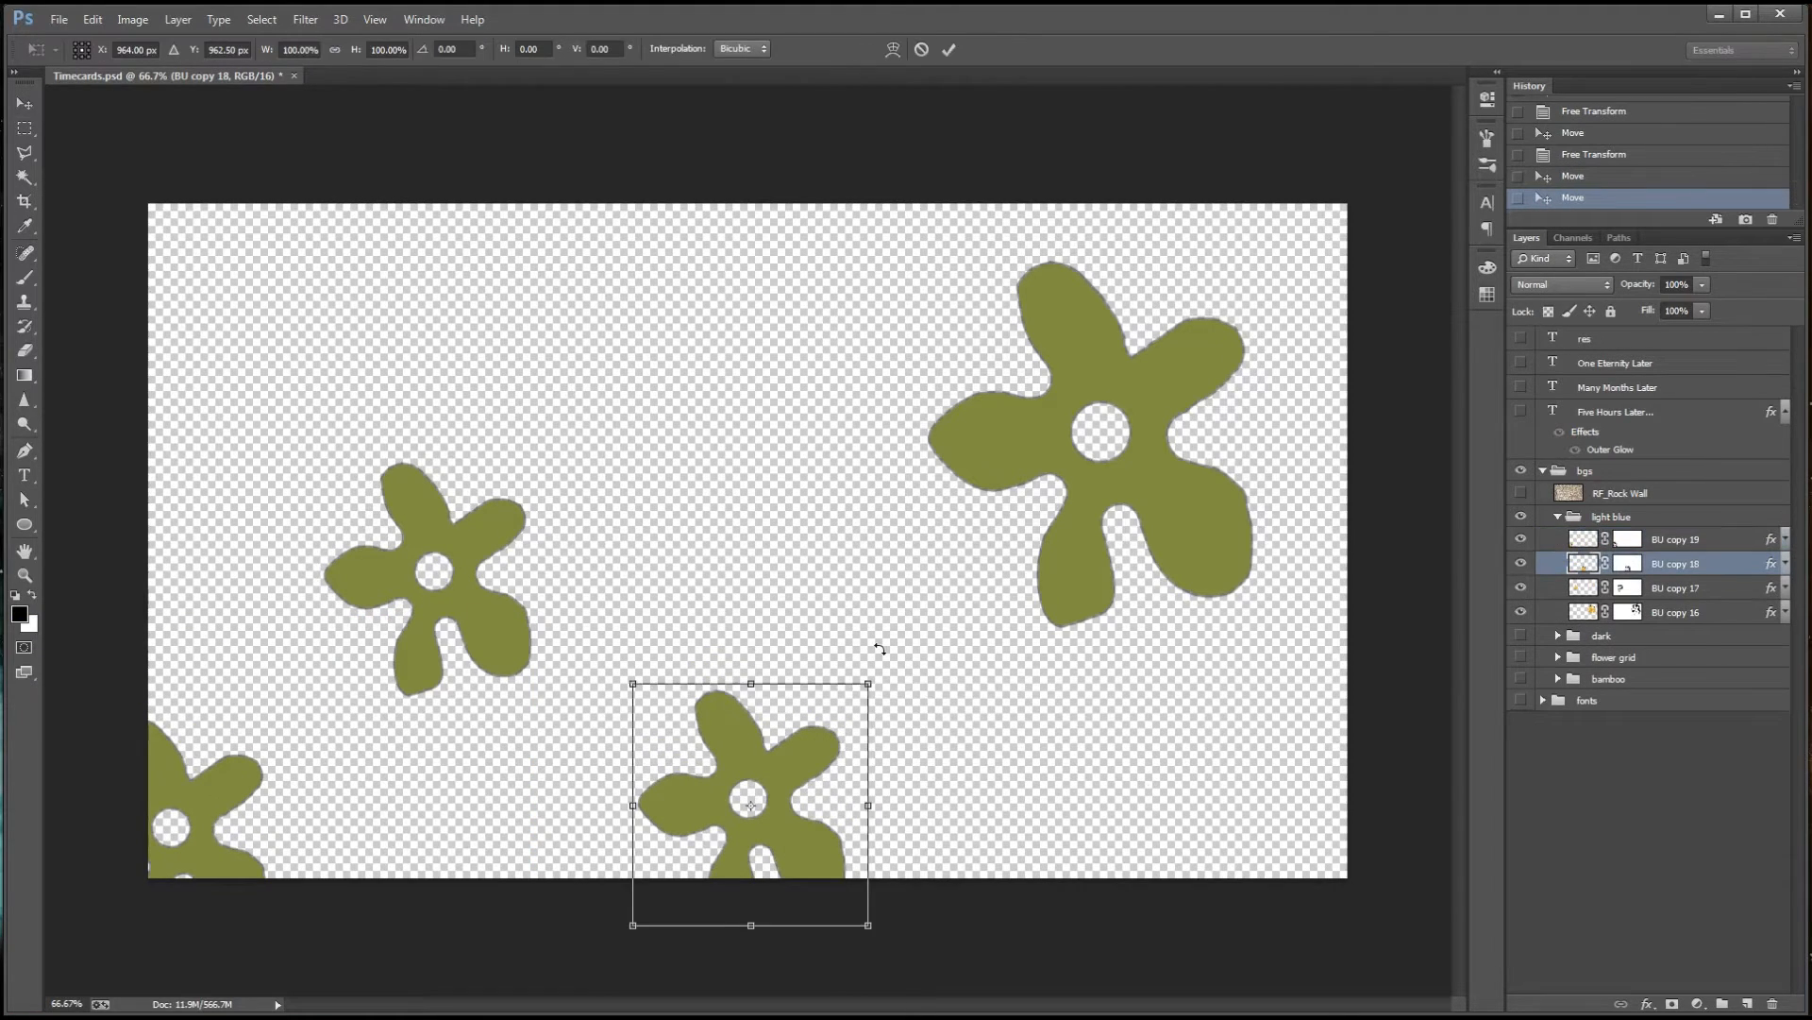
{"action": "left_click_drag", "start_coordinate": [884, 658], "coordinate": [424, 856]}
{"action": "key", "text": "Return"}
{"action": "left_click", "coordinate": [1680, 541]}
{"action": "key", "text": "ctrl+t"}
{"action": "left_click_drag", "start_coordinate": [378, 770], "coordinate": [356, 970]}
{"action": "key", "text": "Return"}
Duplicate a flower to the upper-left edge of the canvas and rotate the copy so it is partly cropped
{"action": "left_click_drag", "start_coordinate": [201, 839], "coordinate": [386, 229], "text": "alt"}
{"action": "key", "text": "ctrl+t"}
{"action": "left_click_drag", "start_coordinate": [521, 128], "coordinate": [307, 378]}
{"action": "key", "text": "Return"}
Duplicate a flower into the lower-right corner, rotate the copy, and nudge it into place
{"action": "left_click_drag", "start_coordinate": [408, 250], "coordinate": [1331, 848]}
{"action": "key", "text": "ctrl+t"}
{"action": "left_click_drag", "start_coordinate": [1444, 661], "coordinate": [1339, 904]}
{"action": "key", "text": "Return"}
{"action": "left_click_drag", "start_coordinate": [1332, 817], "coordinate": [1339, 848]}
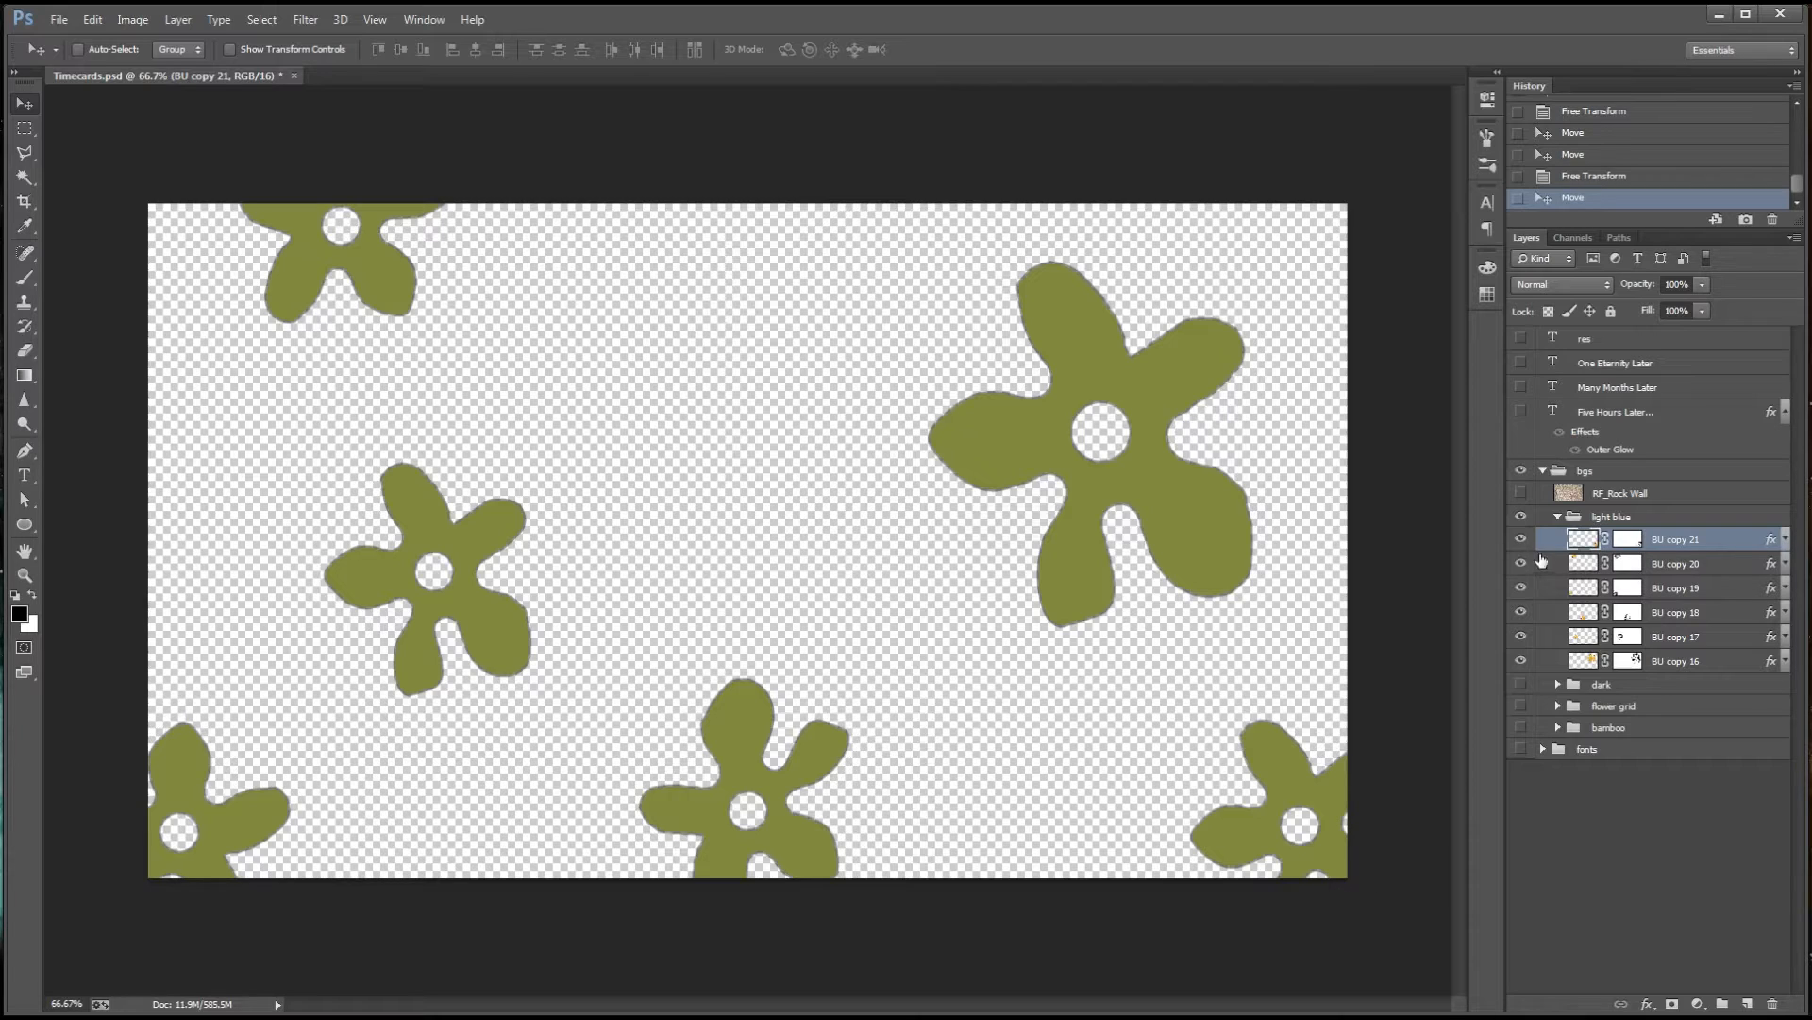
Group all six flower layers and add a new empty layer directly beneath the group
{"action": "left_click", "coordinate": [1673, 660], "text": "shift"}
{"action": "key", "text": "ctrl+g"}
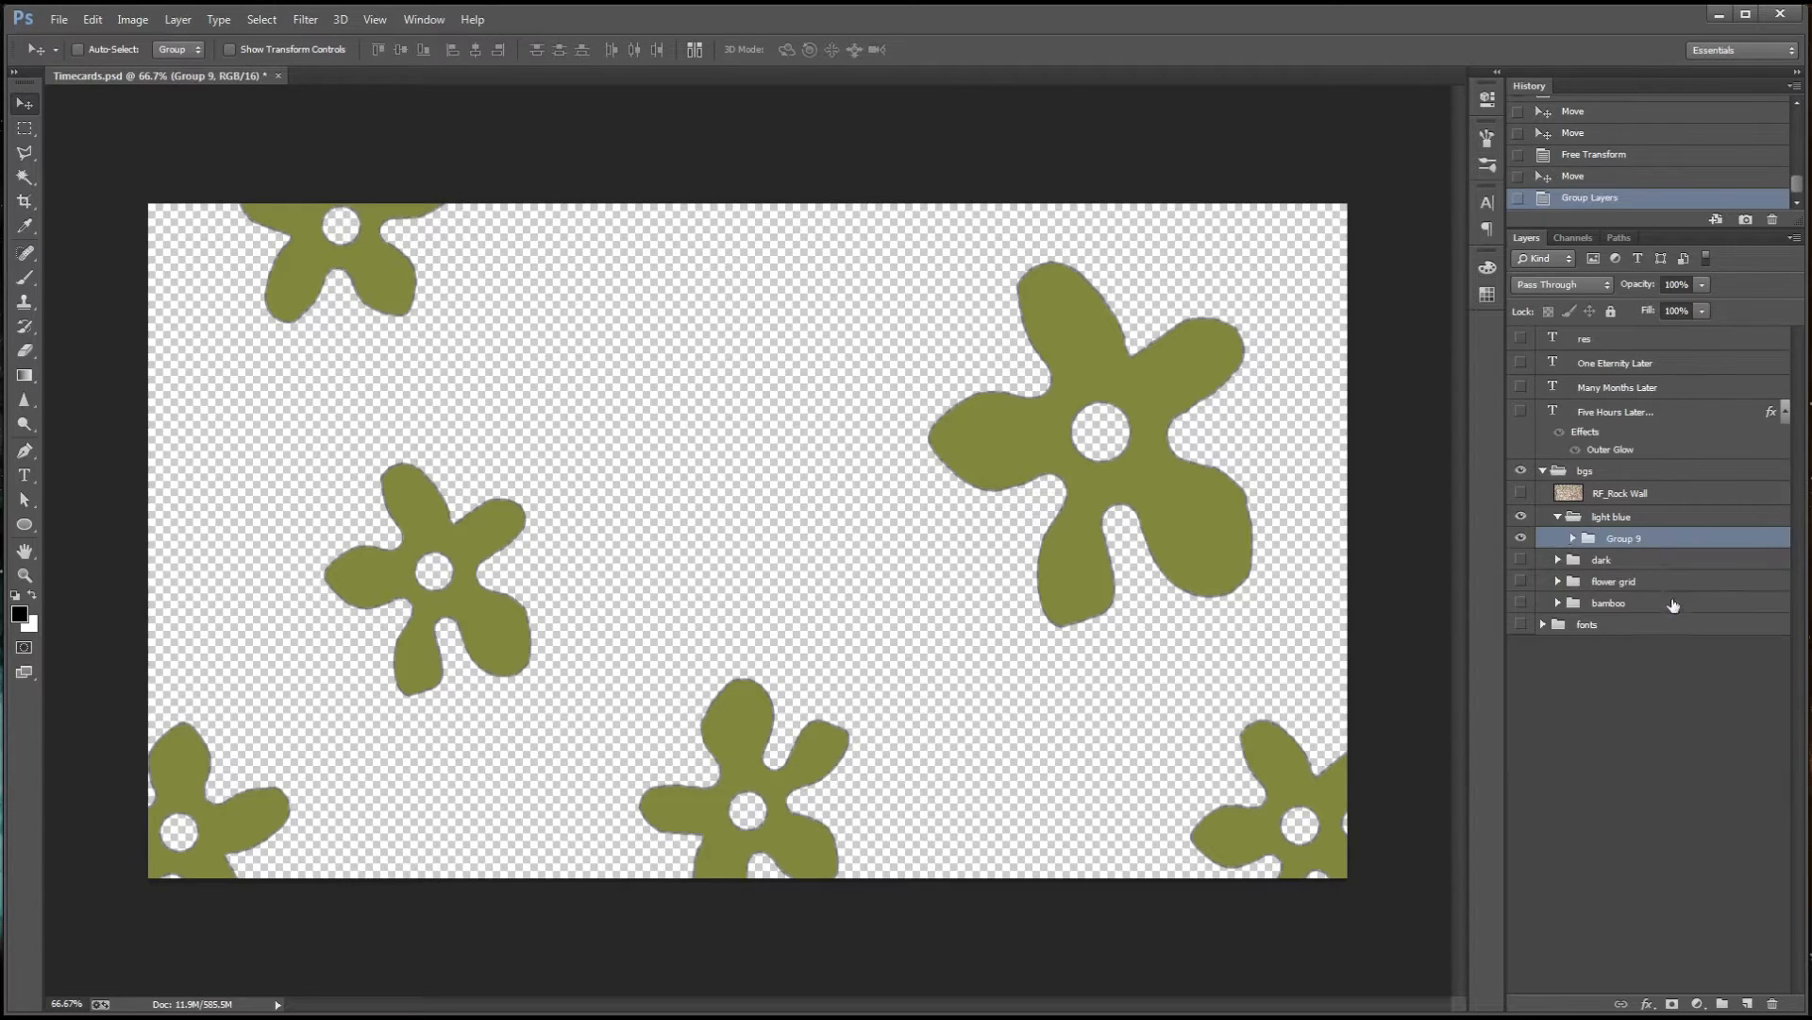
{"action": "left_click", "coordinate": [1747, 1003]}
{"action": "left_click_drag", "start_coordinate": [1620, 547], "coordinate": [1624, 564]}
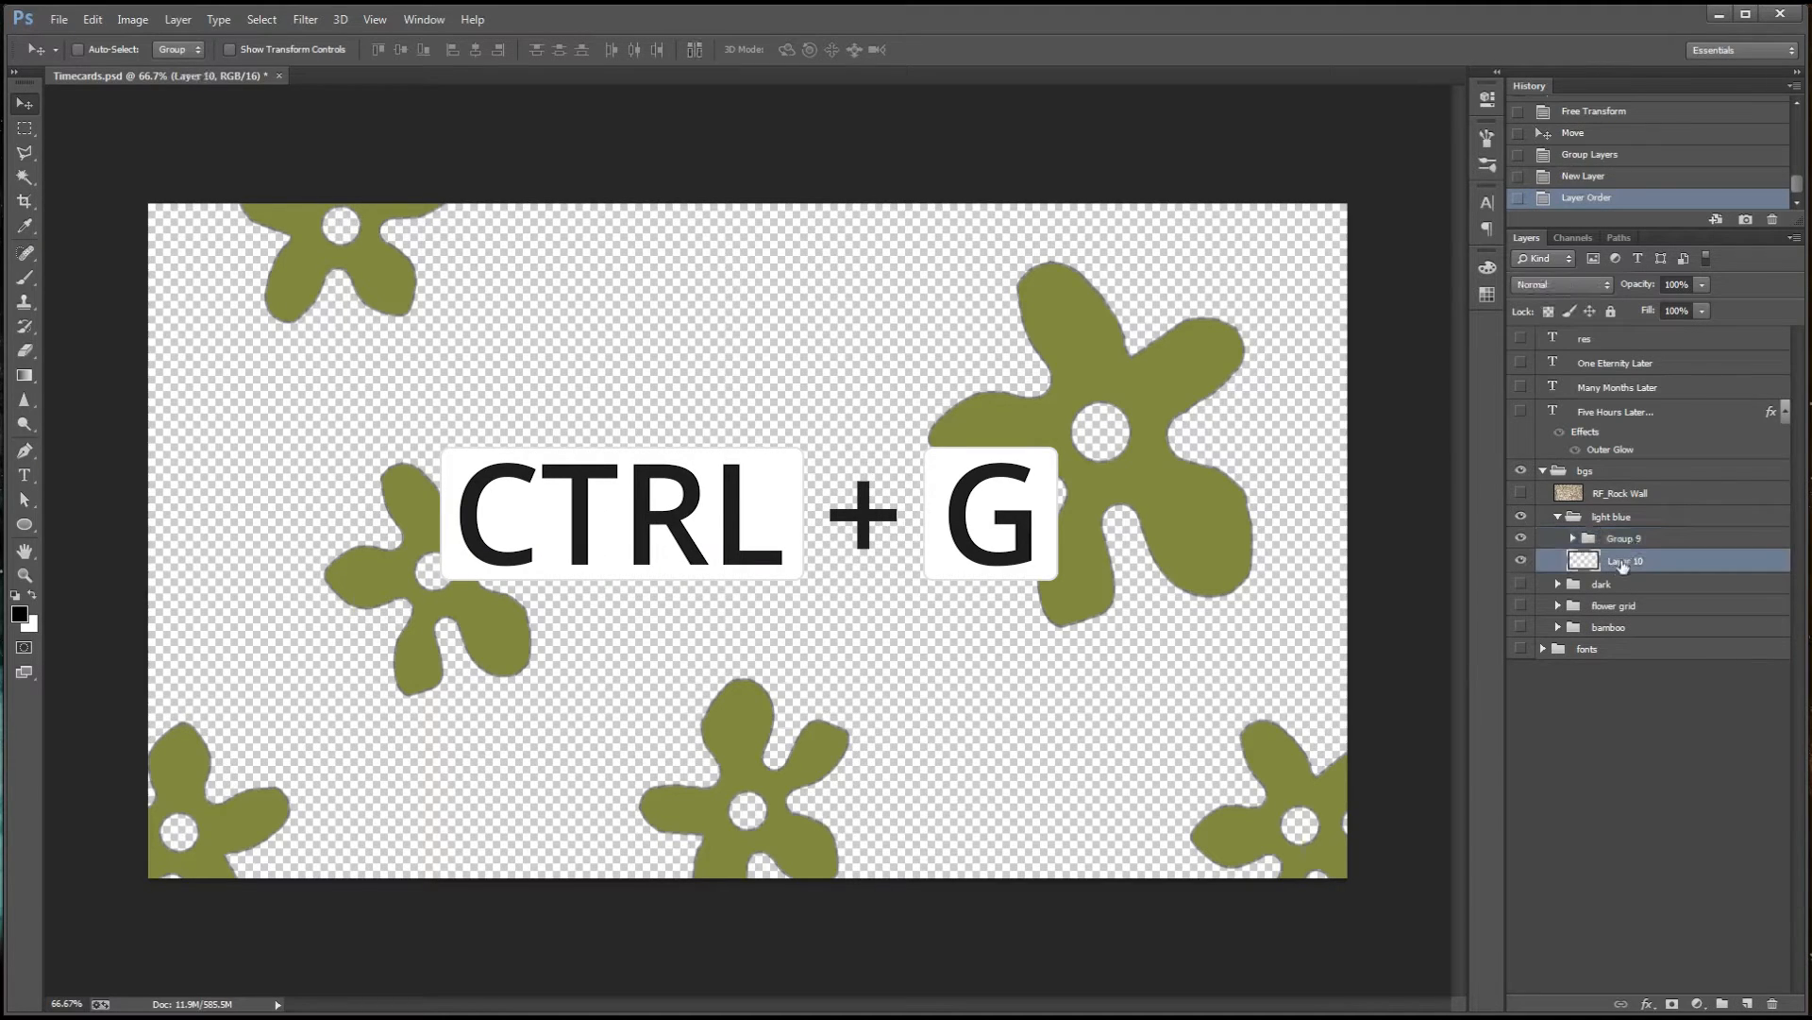
Fill the empty layer beneath the flower group with bright cyan #16e2ef using the Paint Bucket
{"action": "key", "text": "g"}
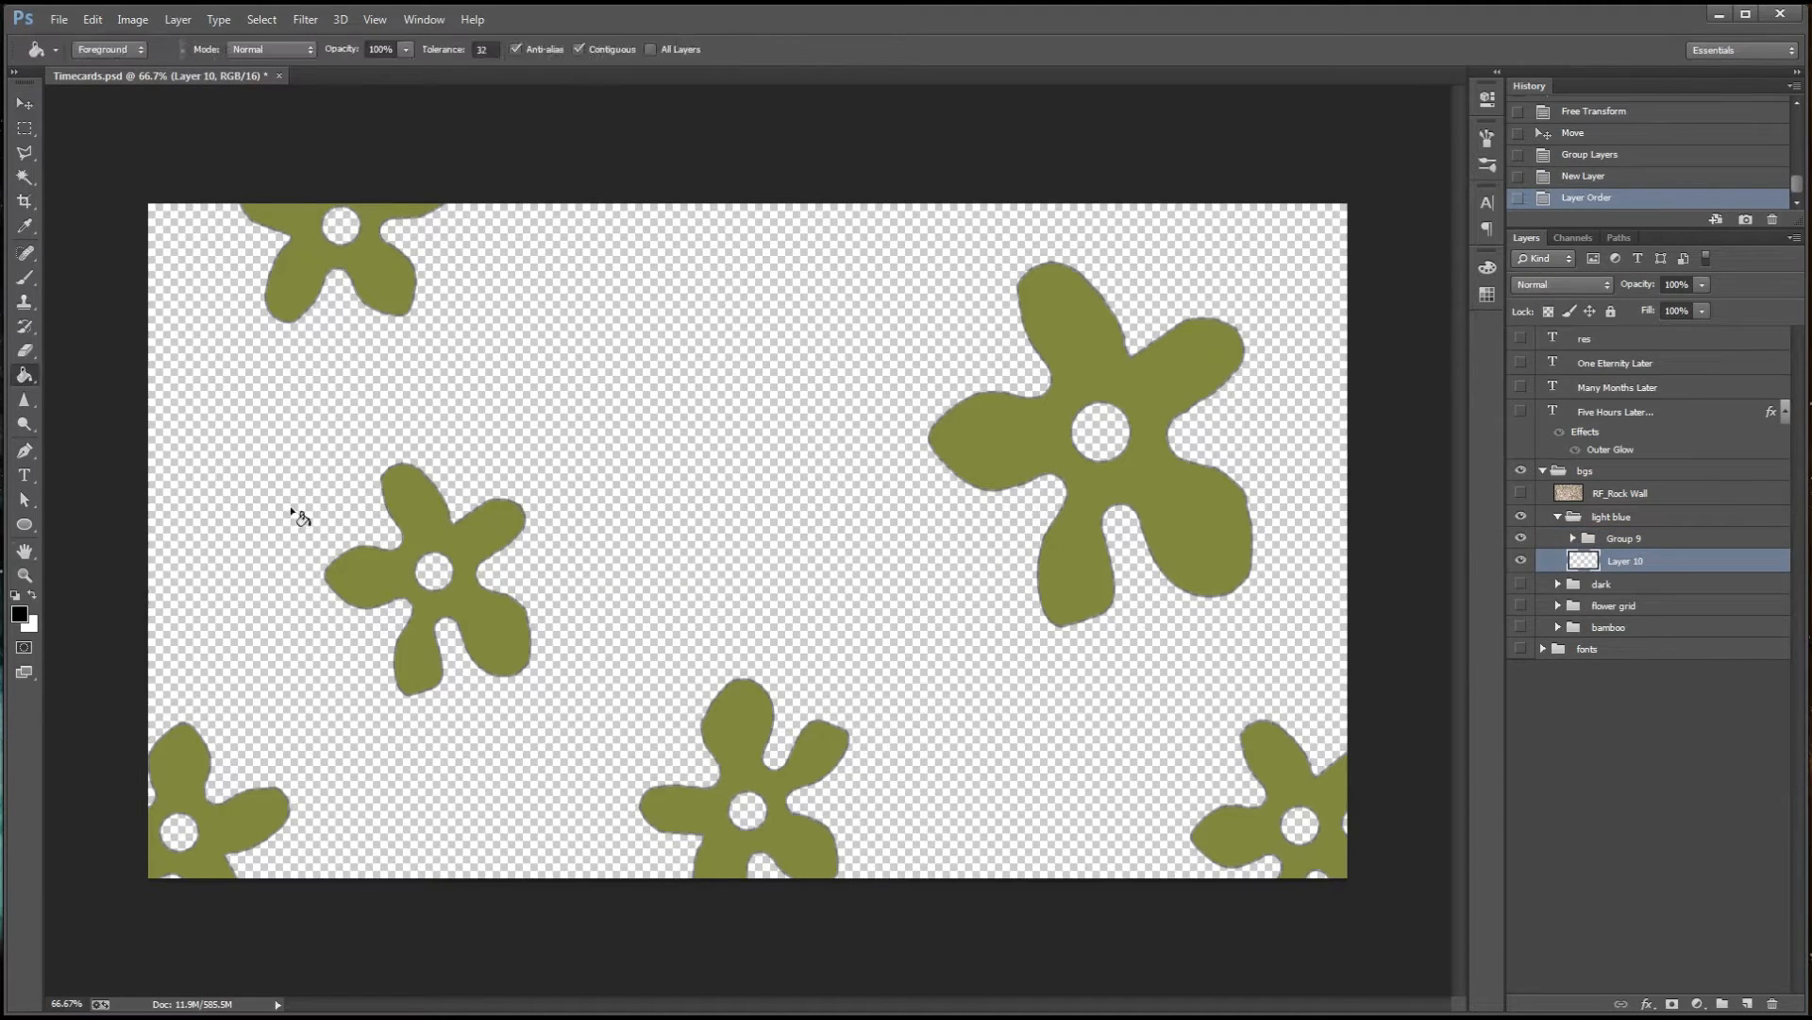
{"action": "key", "text": "shift+g"}
{"action": "left_click", "coordinate": [23, 614]}
{"action": "left_click", "coordinate": [1507, 214]}
{"action": "key", "text": "g"}
{"action": "left_click", "coordinate": [1454, 111]}
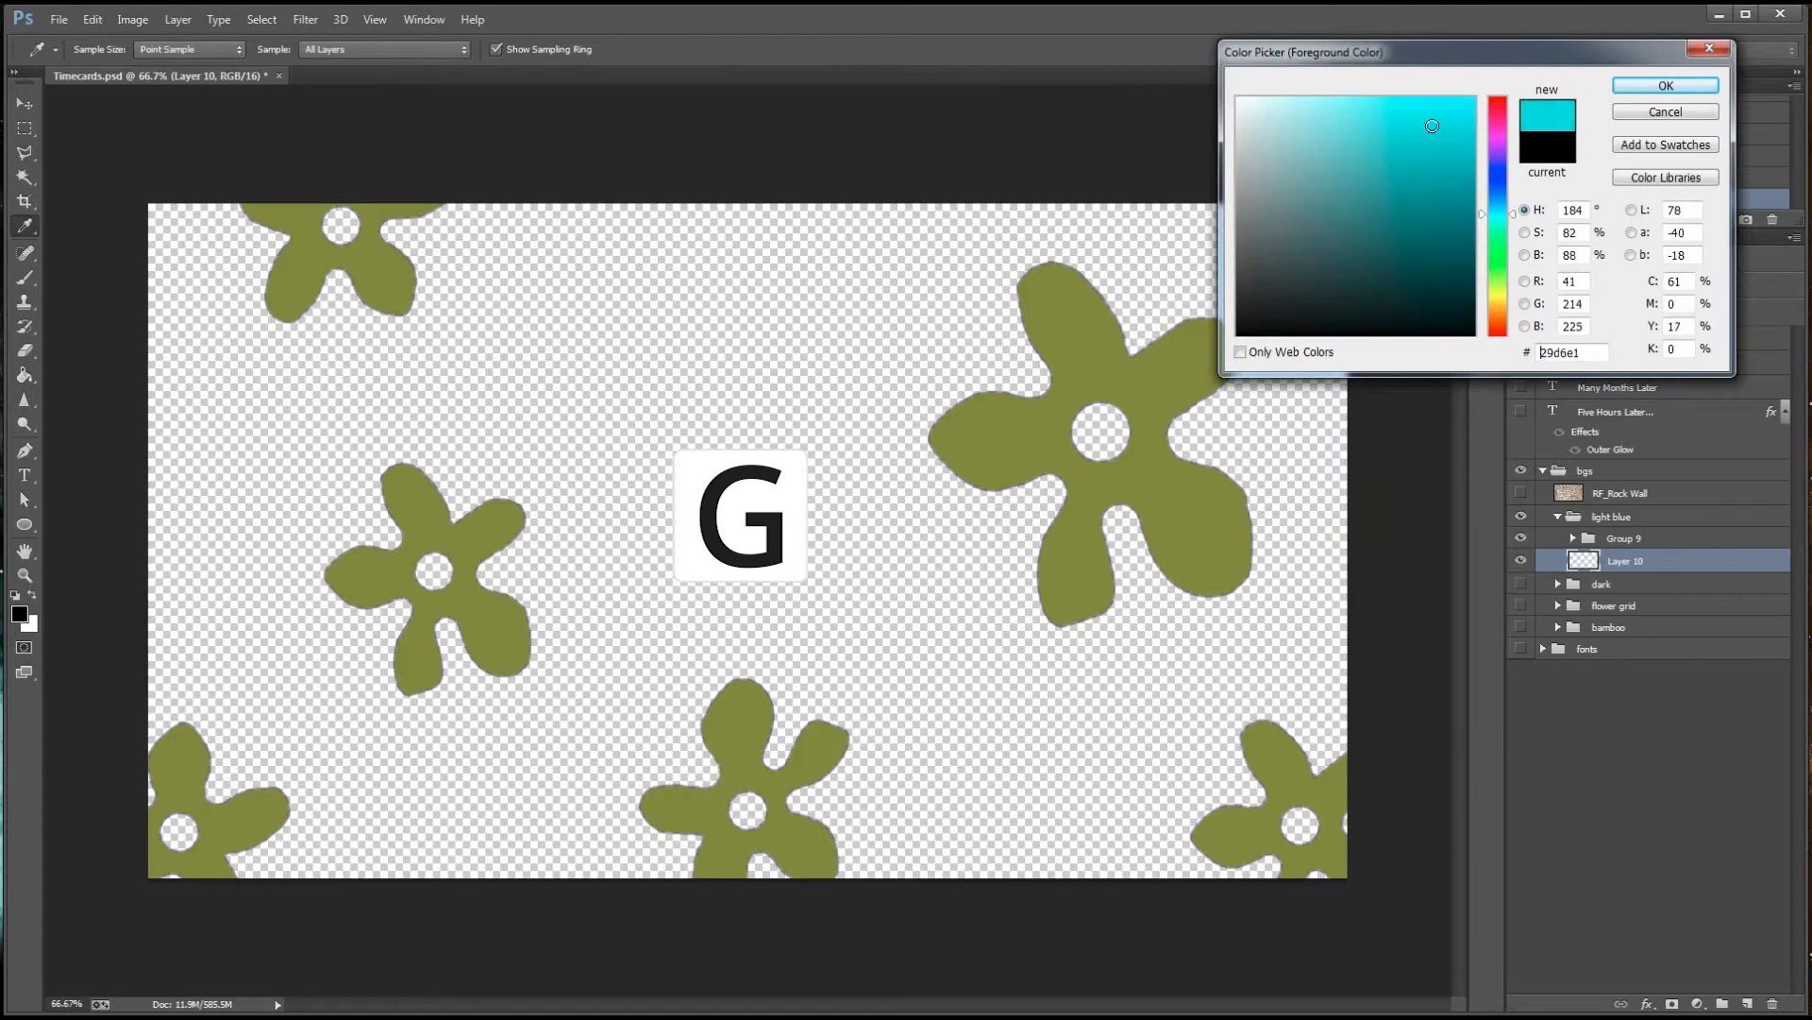
{"action": "left_click", "coordinate": [1666, 85]}
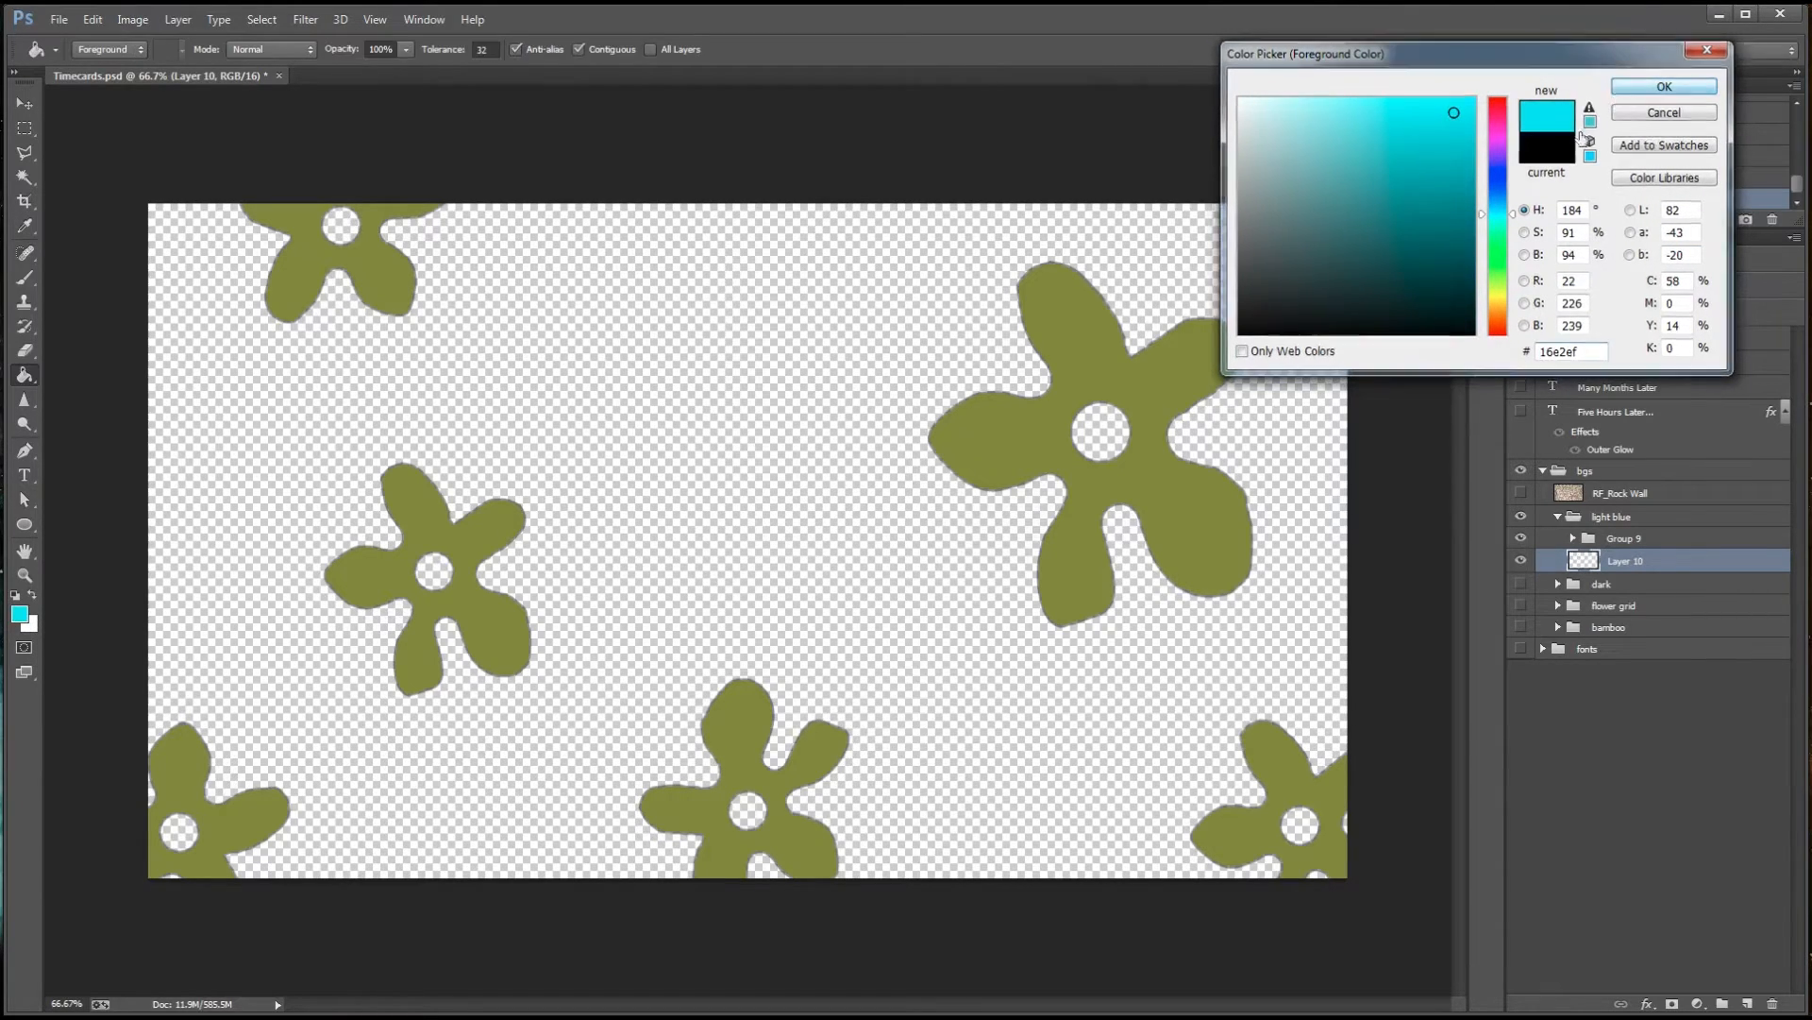
{"action": "left_click", "coordinate": [912, 578]}
Choose a fan-shaped bristle brush, resize it to 72 px, and undo the test strokes on the cyan fill
{"action": "key", "text": "b"}
{"action": "left_click", "coordinate": [101, 50]}
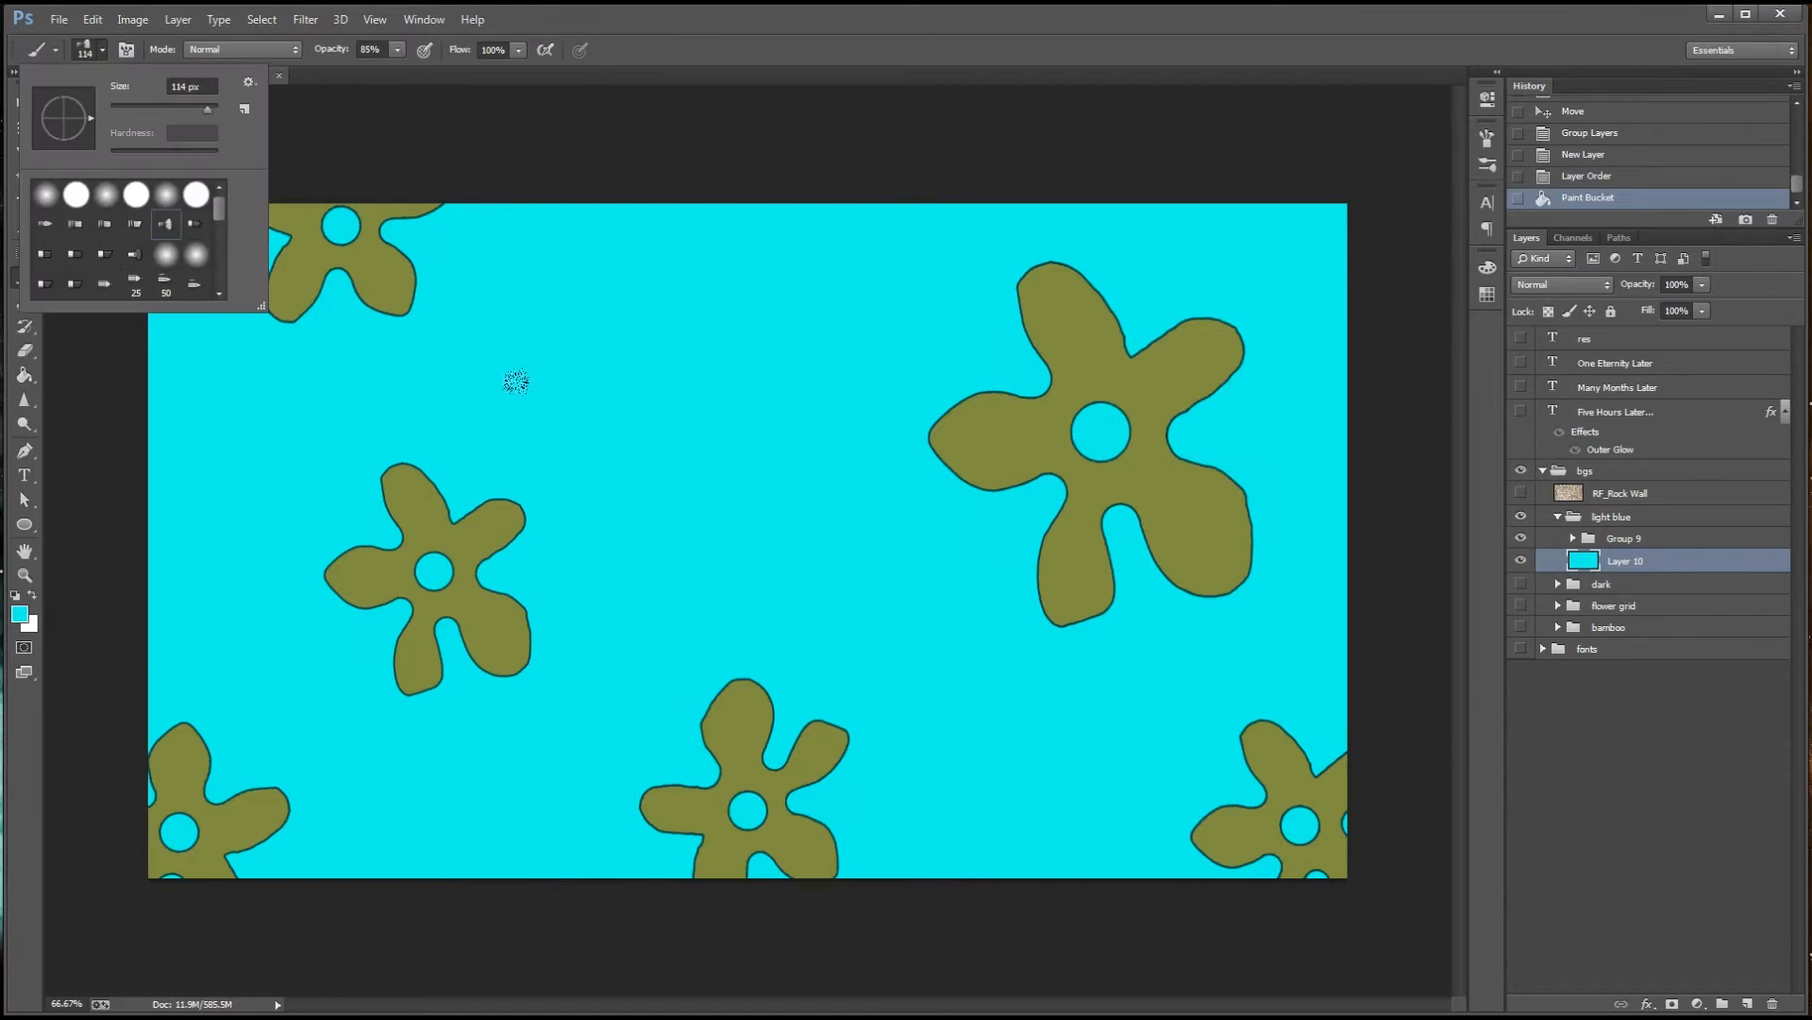
{"action": "left_click_drag", "start_coordinate": [515, 380], "coordinate": [652, 378]}
{"action": "key", "text": "x"}
{"action": "left_click_drag", "start_coordinate": [406, 331], "coordinate": [658, 329]}
{"action": "key", "text": "ctrl+z"}
{"action": "left_click_drag", "start_coordinate": [696, 392], "coordinate": [655, 389]}
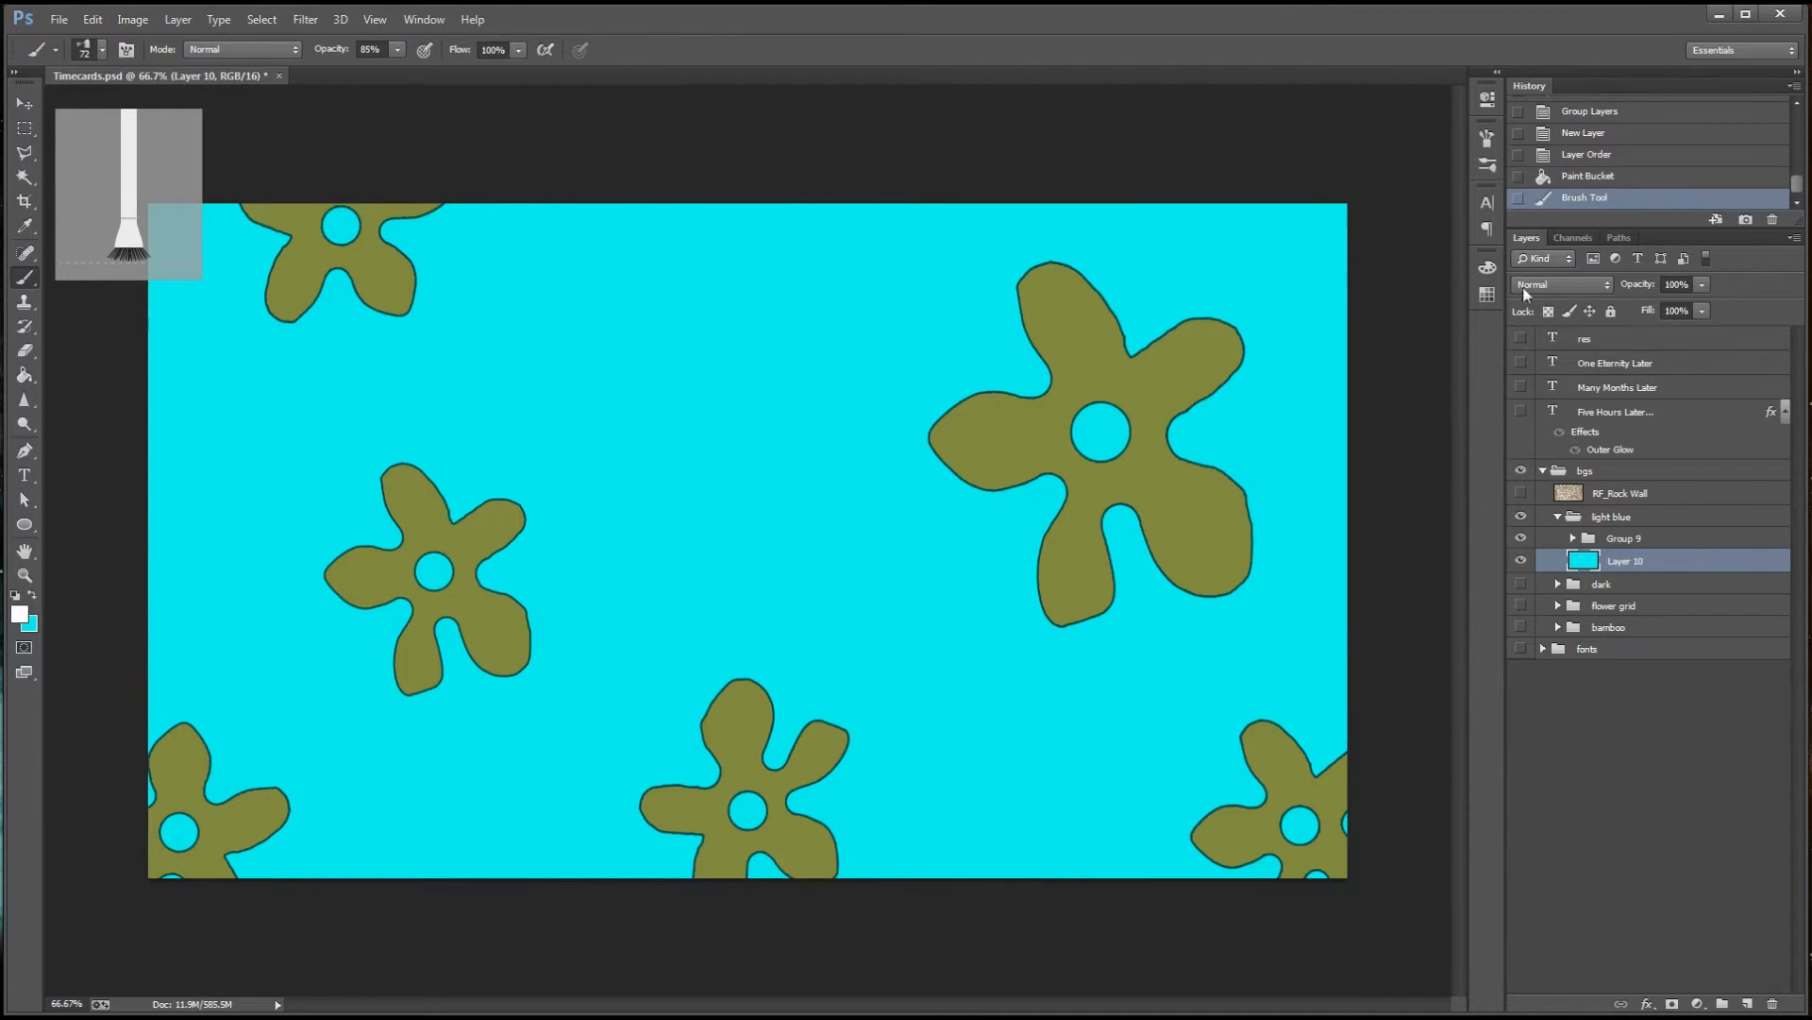
Set the fan brush to 100% bristles, 100% stiffness and 13% thickness, undoing the trial stroke
{"action": "left_click", "coordinate": [1488, 138]}
{"action": "left_click_drag", "start_coordinate": [1386, 452], "coordinate": [1397, 449]}
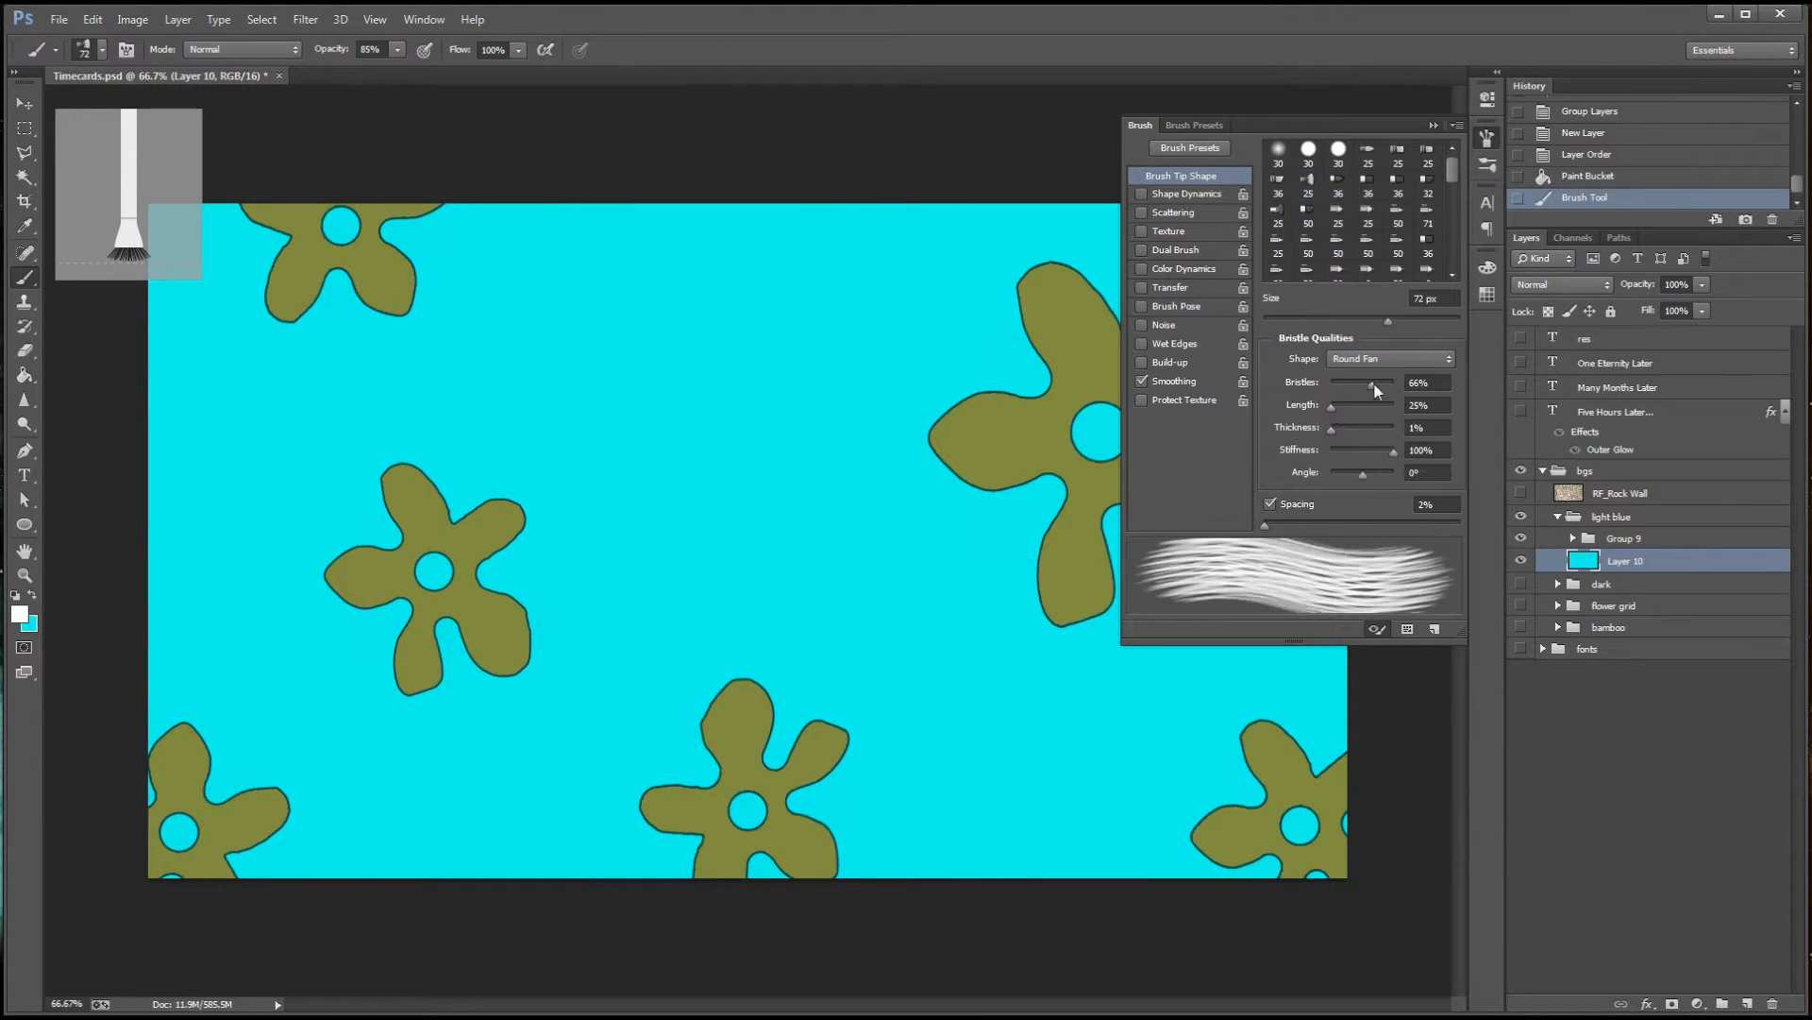
{"action": "left_click_drag", "start_coordinate": [1374, 385], "coordinate": [1396, 379]}
{"action": "mouse_move", "coordinate": [576, 395]}
{"action": "left_mouse_down"}
{"action": "mouse_move", "coordinate": [853, 375]}
{"action": "mouse_move", "coordinate": [789, 380]}
{"action": "left_mouse_up"}
{"action": "key", "text": "ctrl+z"}
{"action": "left_click_drag", "start_coordinate": [1331, 429], "coordinate": [1337, 427]}
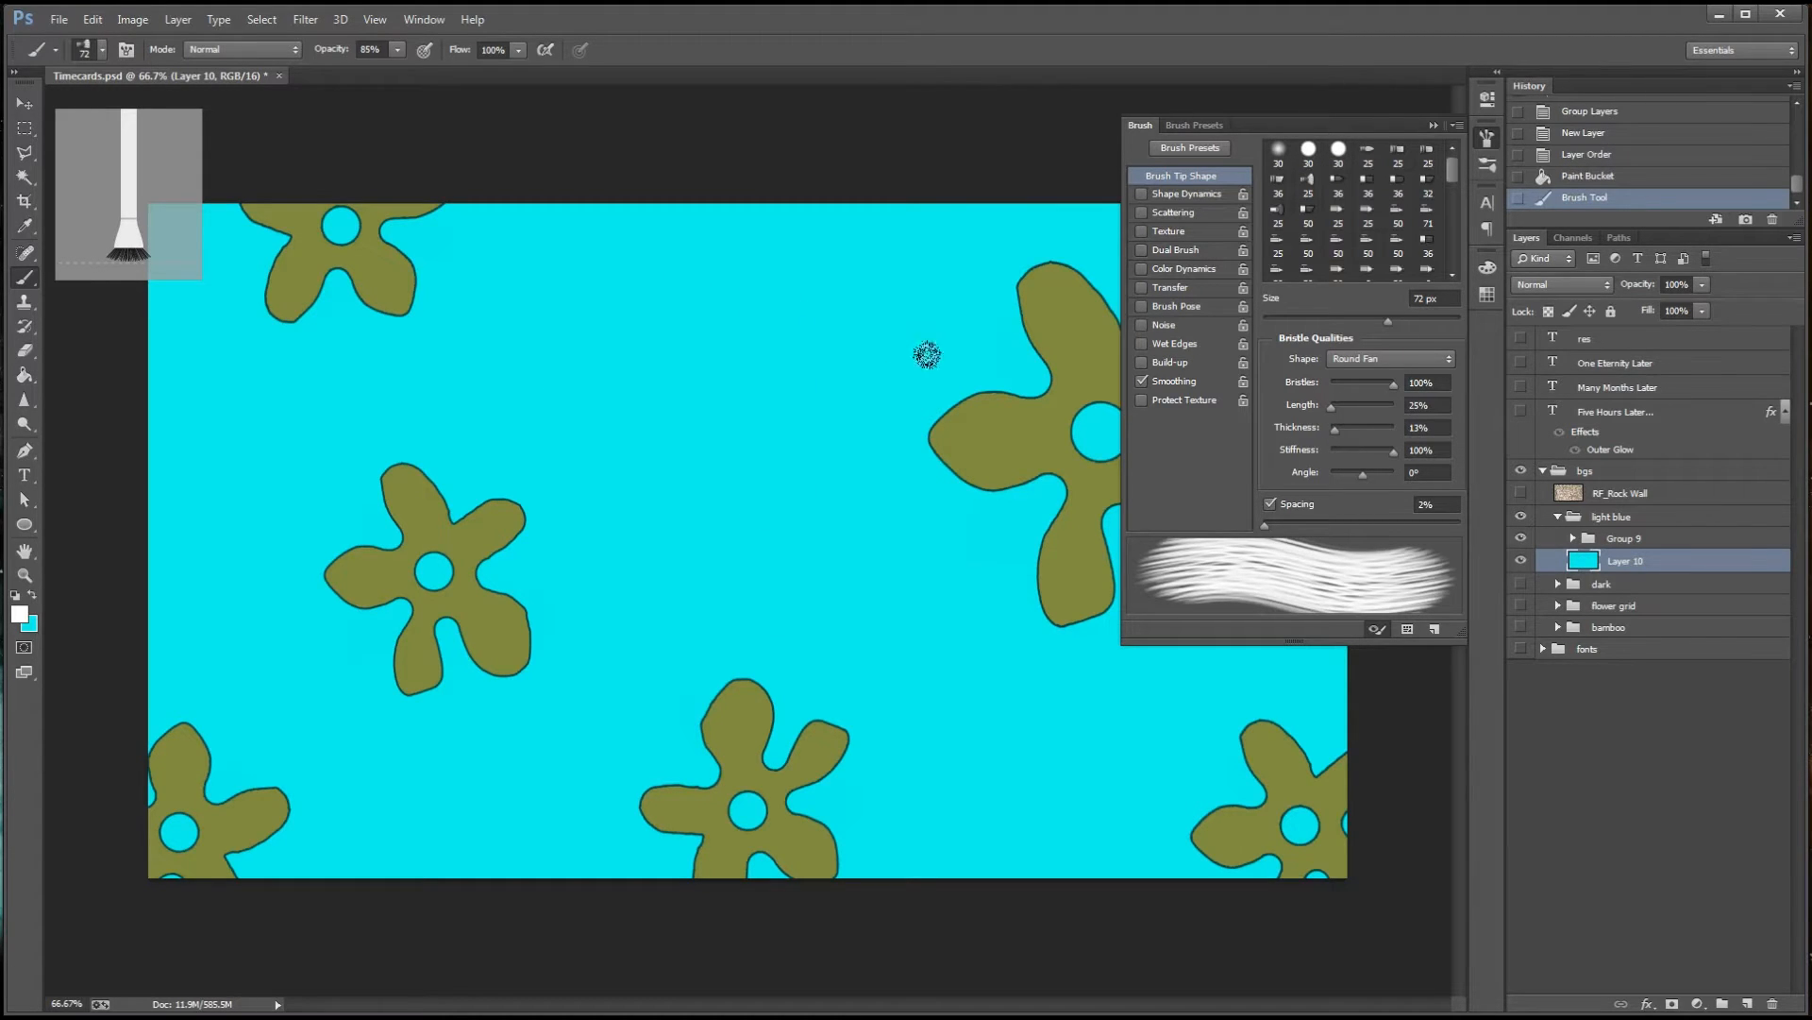
Add a new layer above the cyan fill and set the foreground to a darker teal based on the backdrop colour
{"action": "key", "text": "ctrl+shift+alt+n"}
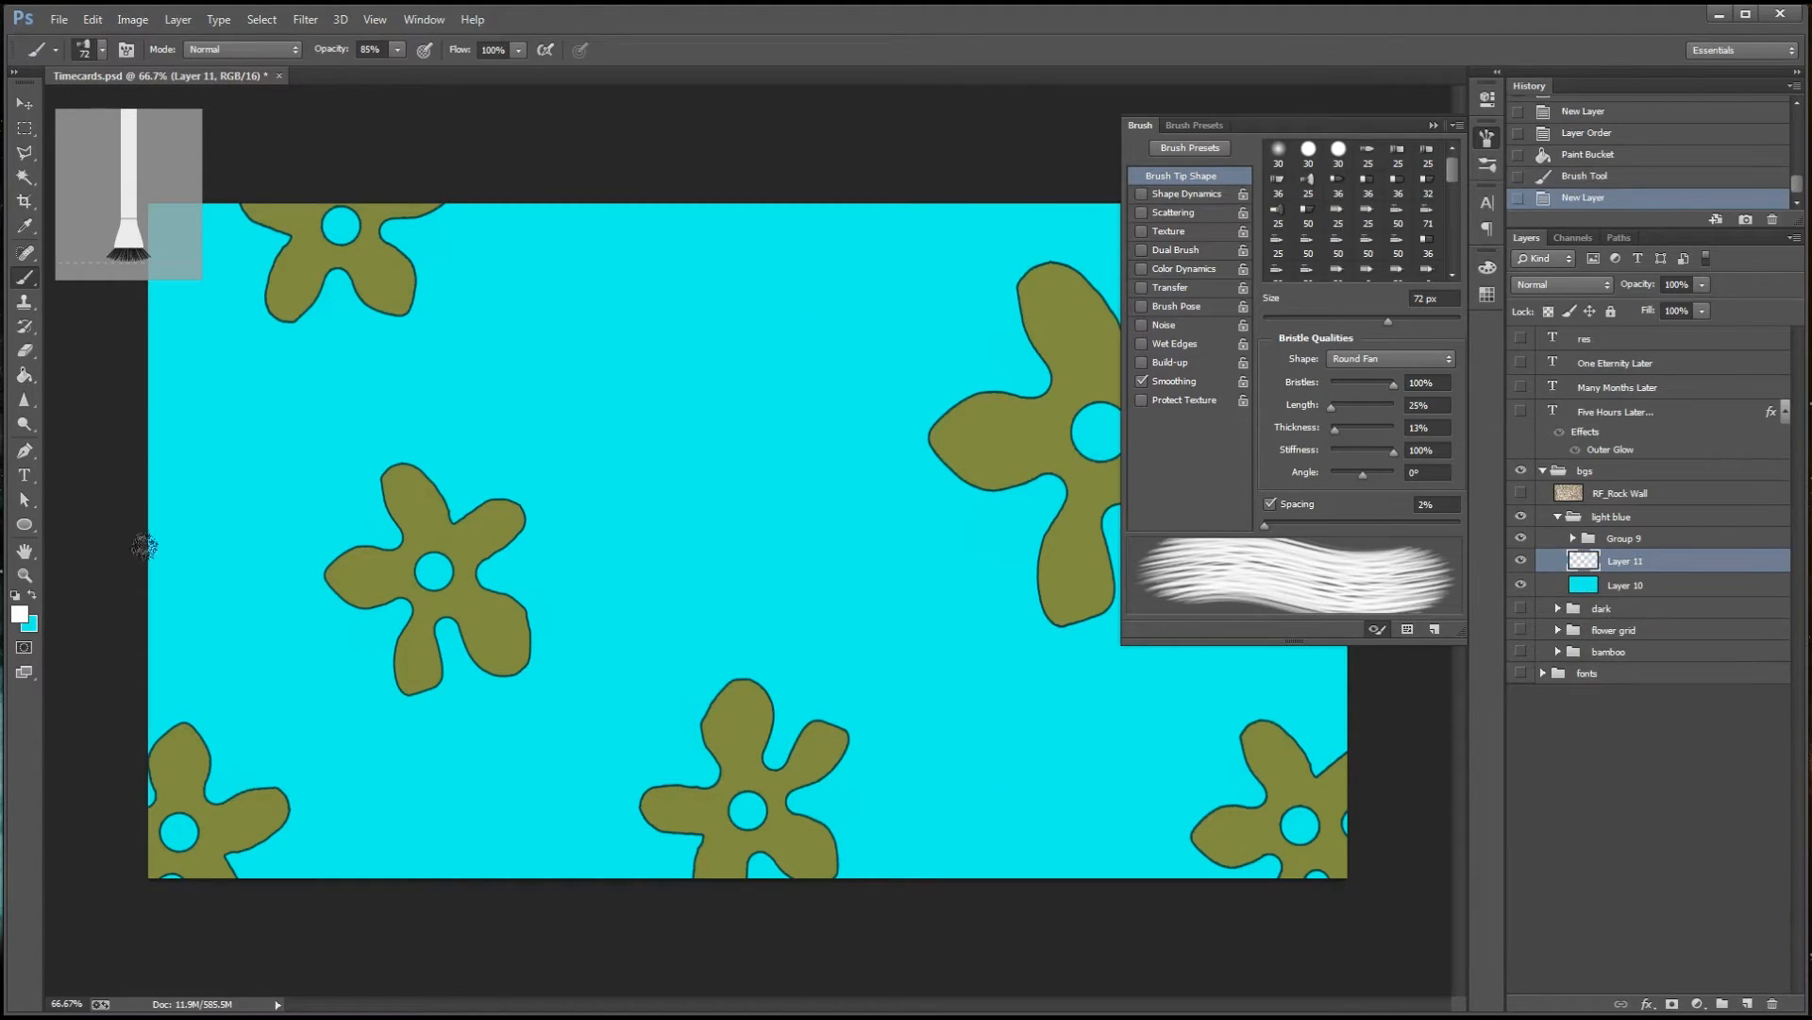
{"action": "left_click", "coordinate": [1487, 165]}
{"action": "left_click", "coordinate": [1487, 140]}
{"action": "left_click", "coordinate": [19, 615]}
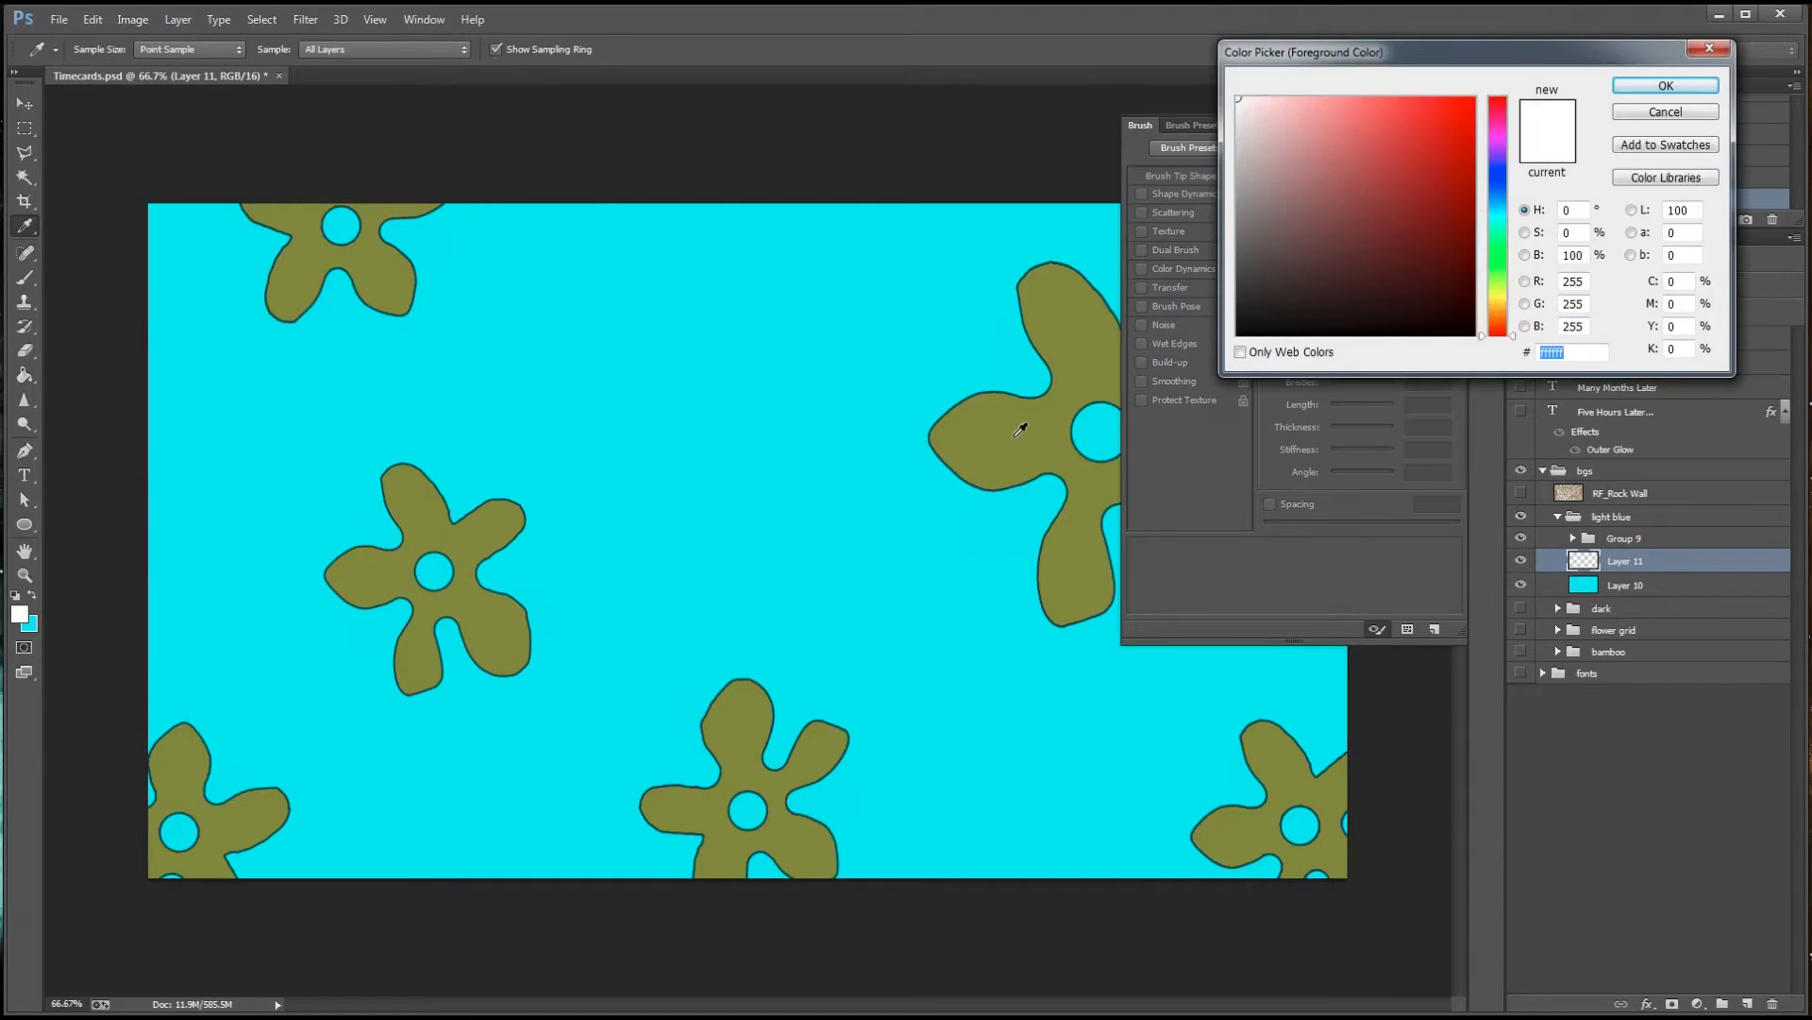
{"action": "left_click", "coordinate": [911, 477]}
{"action": "left_click", "coordinate": [1441, 152]}
{"action": "left_click", "coordinate": [1666, 85]}
{"action": "left_click", "coordinate": [1488, 140]}
Paint loose darker teal strokes in varied directions across the whole background on the new layer
{"action": "scroll", "coordinate": [510, 550], "scroll_direction": "down", "scroll_amount": 2}
{"action": "left_click_drag", "start_coordinate": [265, 281], "coordinate": [594, 512]}
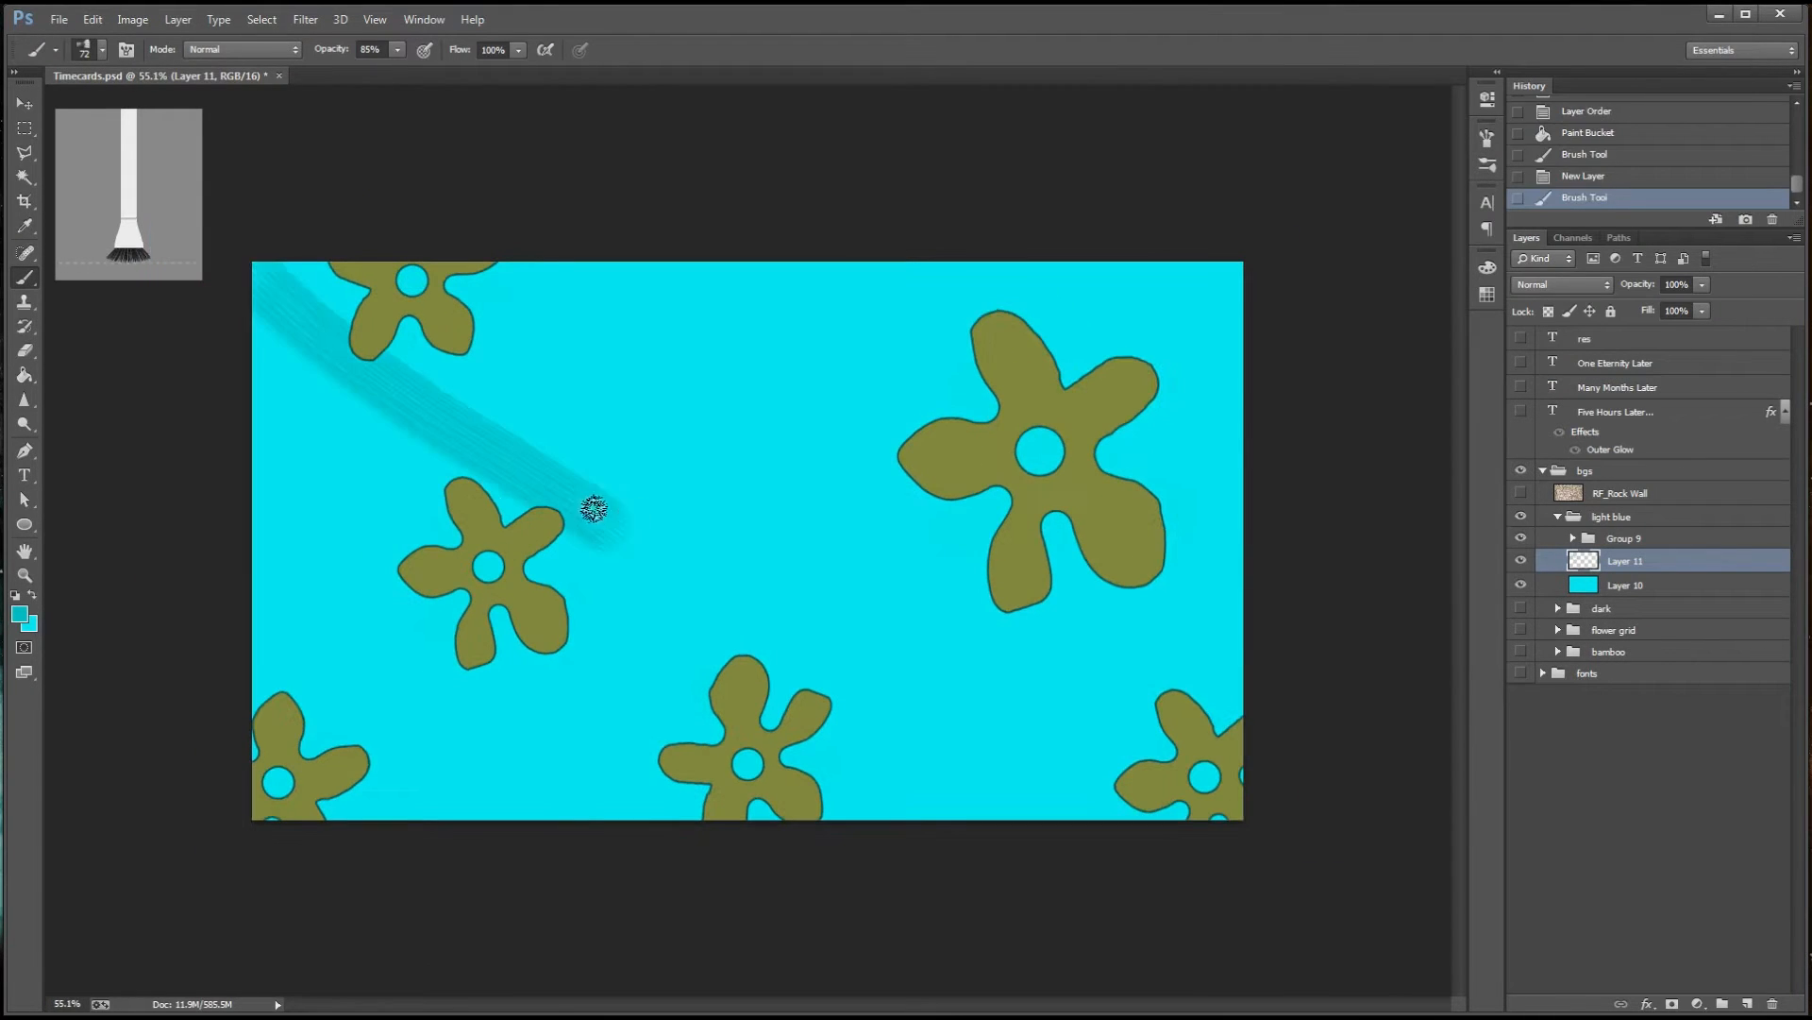
{"action": "left_click_drag", "start_coordinate": [399, 440], "coordinate": [576, 725]}
{"action": "left_click_drag", "start_coordinate": [766, 455], "coordinate": [508, 770]}
{"action": "left_click_drag", "start_coordinate": [1018, 584], "coordinate": [681, 723]}
{"action": "left_click_drag", "start_coordinate": [727, 308], "coordinate": [980, 476]}
{"action": "left_click_drag", "start_coordinate": [646, 264], "coordinate": [880, 493]}
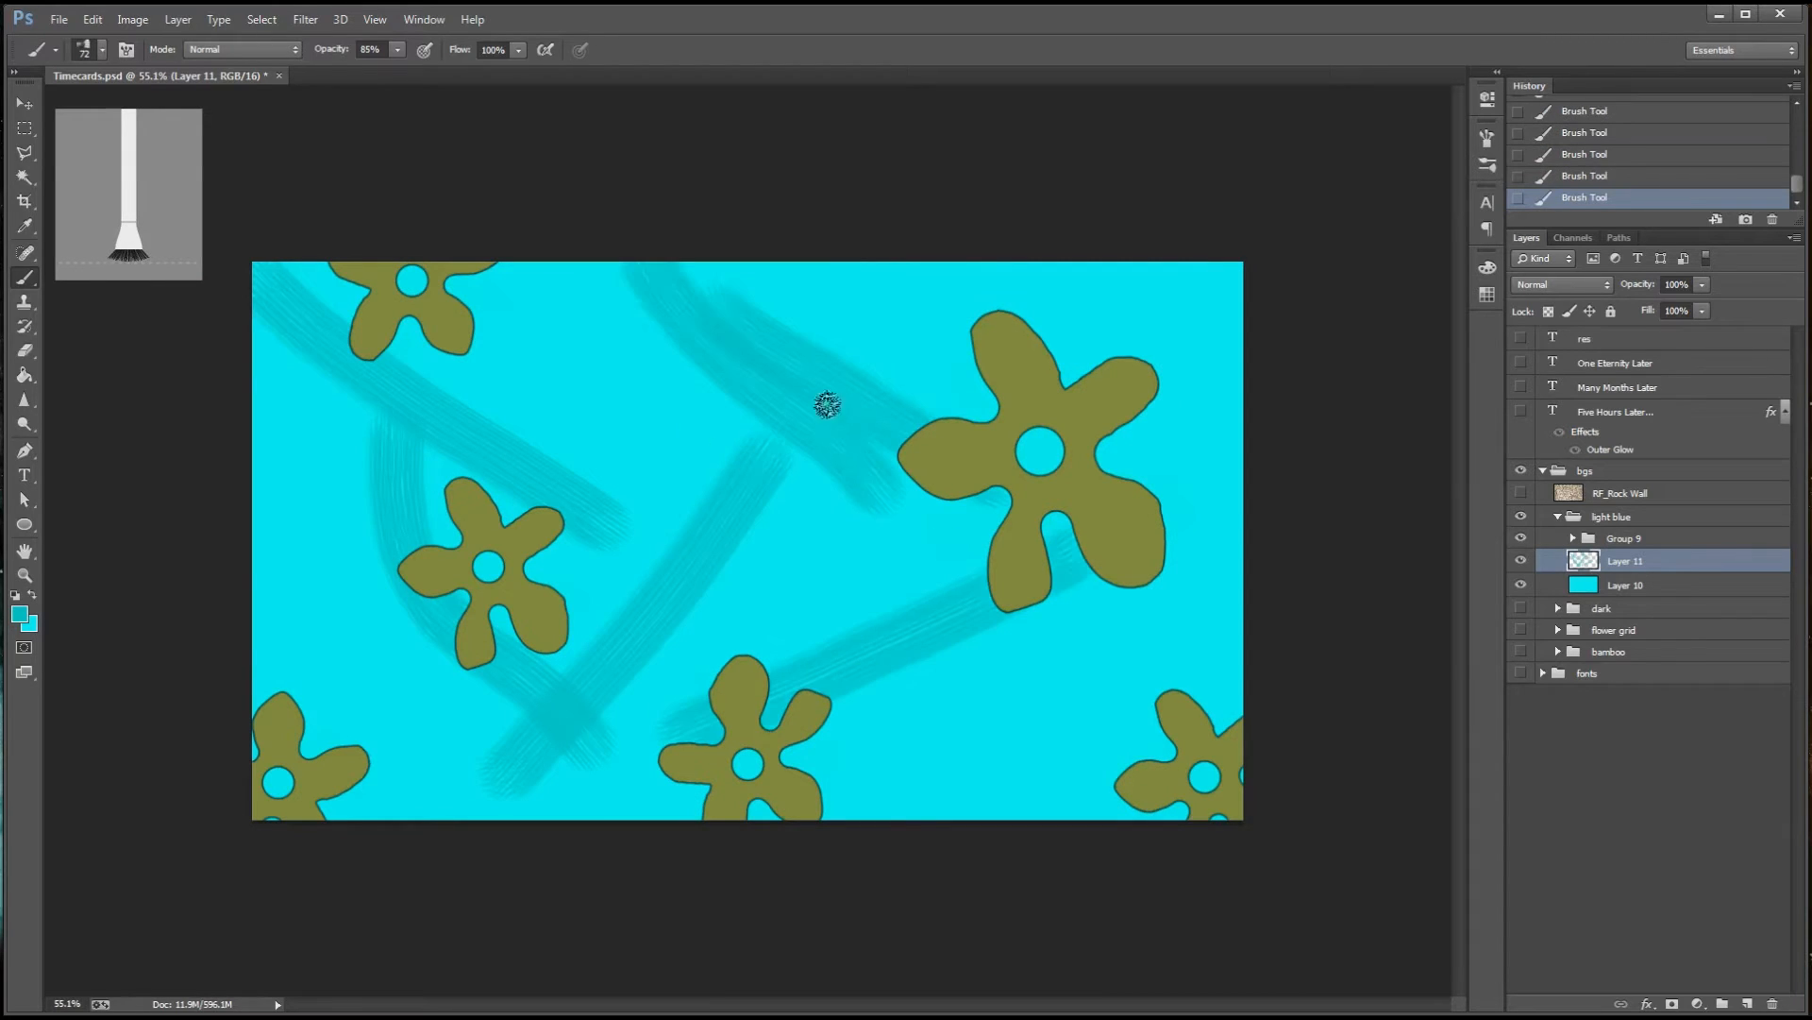
{"action": "left_click_drag", "start_coordinate": [861, 272], "coordinate": [1081, 658]}
{"action": "left_click_drag", "start_coordinate": [1235, 294], "coordinate": [888, 583]}
{"action": "left_click_drag", "start_coordinate": [256, 651], "coordinate": [587, 810]}
Set the foreground to teal #18cfda and paint crossing strokes over the upper-left part of the background
{"action": "left_click", "coordinate": [19, 614]}
{"action": "left_click", "coordinate": [1448, 132]}
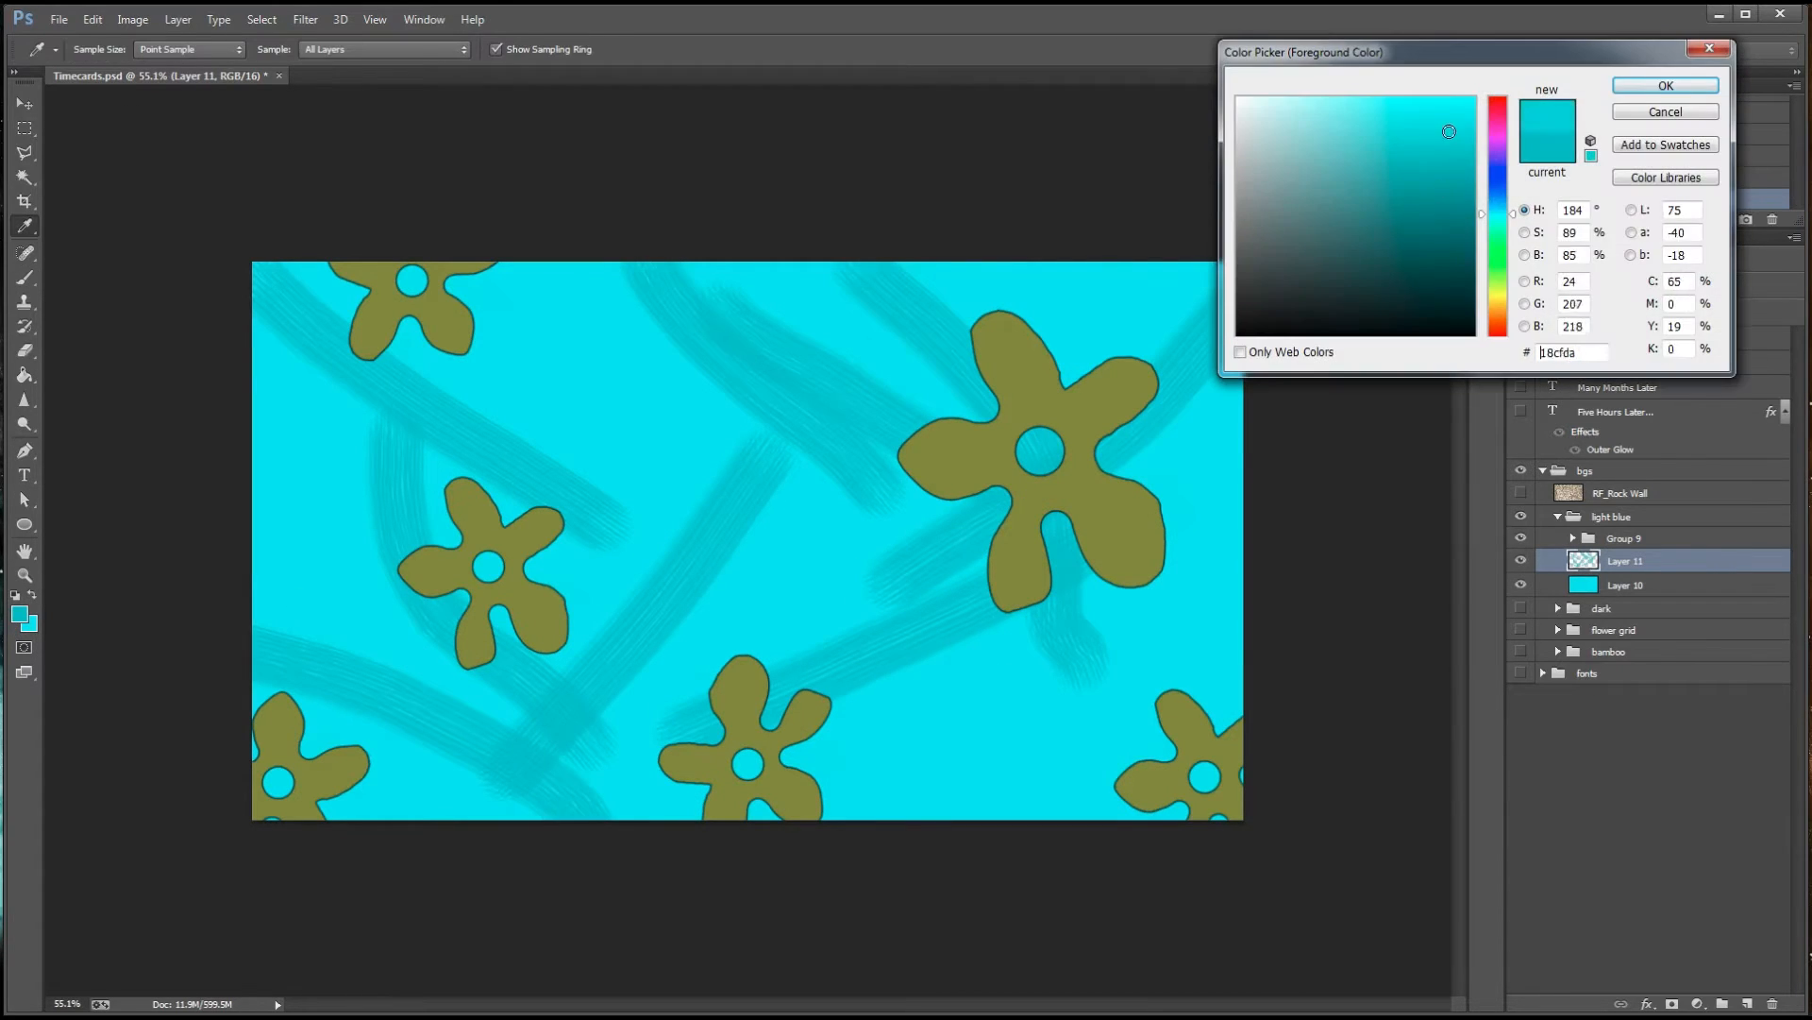
{"action": "left_click", "coordinate": [1666, 86]}
{"action": "left_click_drag", "start_coordinate": [283, 282], "coordinate": [445, 474]}
{"action": "left_click_drag", "start_coordinate": [256, 391], "coordinate": [600, 467]}
{"action": "left_click_drag", "start_coordinate": [501, 260], "coordinate": [295, 598]}
Raise the brush opacity to 100% and paint two long strokes down through the centre of the background
{"action": "left_click", "coordinate": [397, 50]}
{"action": "left_click_drag", "start_coordinate": [396, 72], "coordinate": [413, 72]}
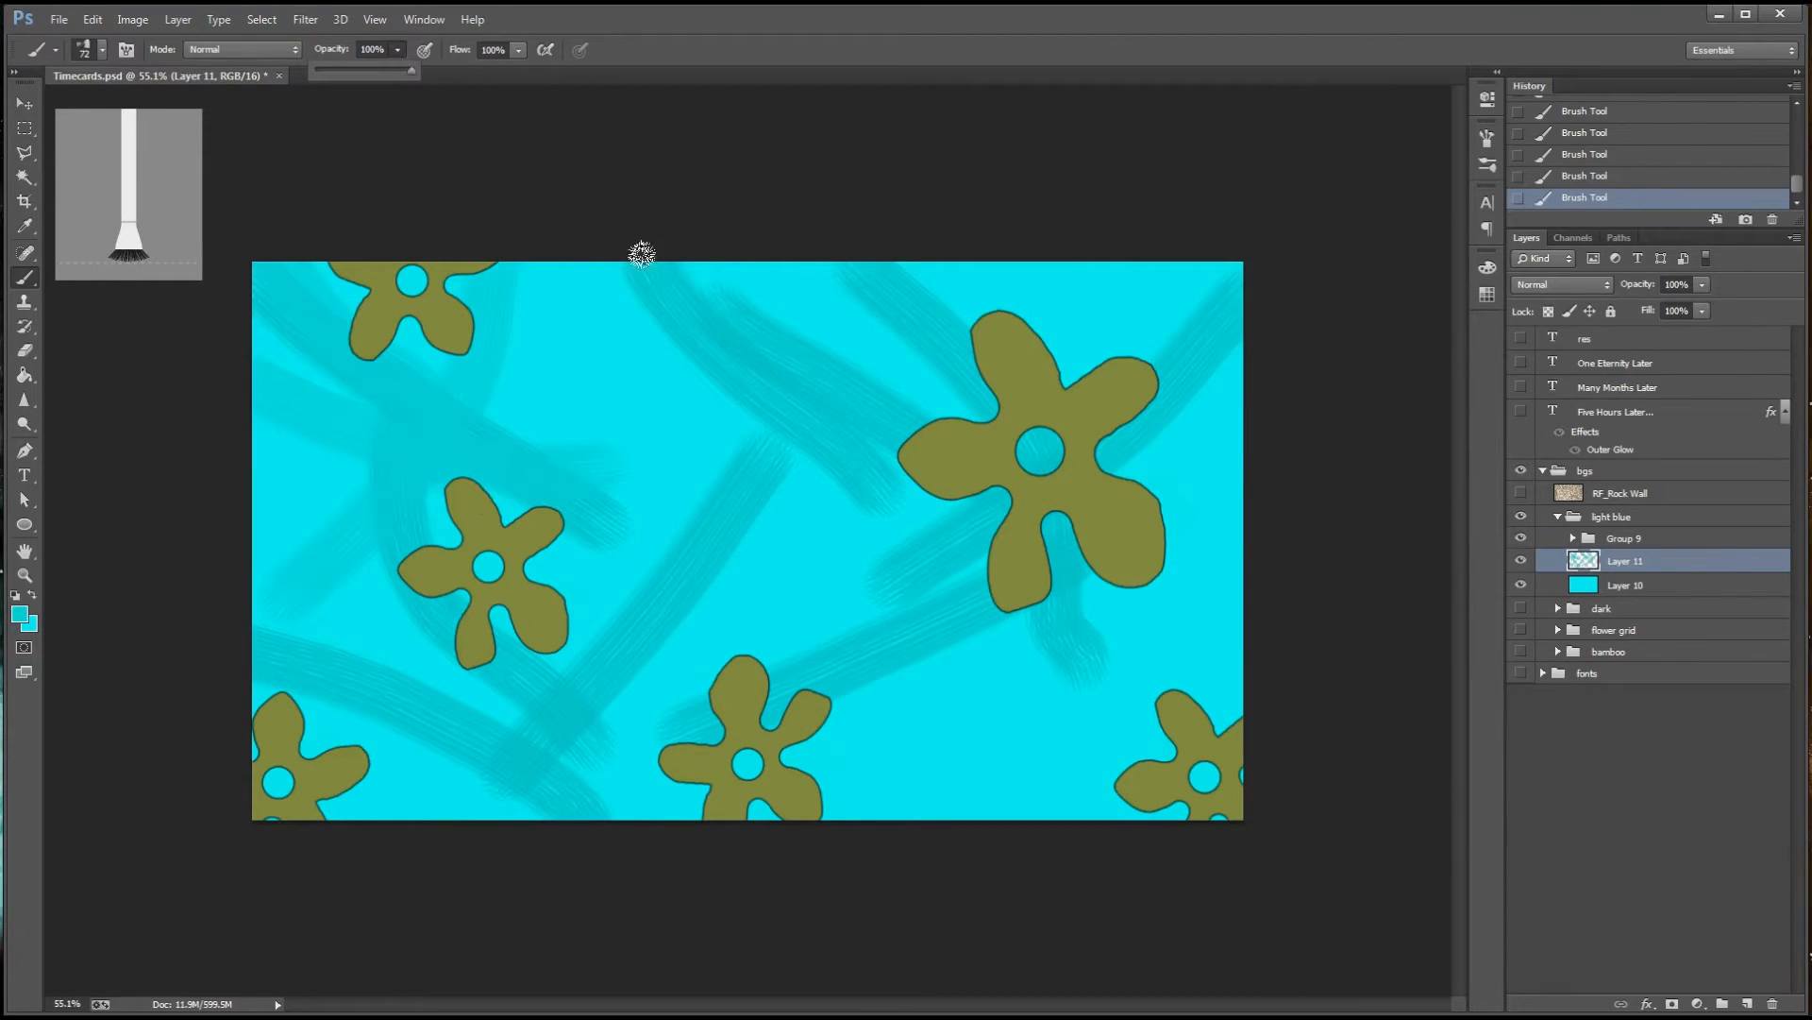
{"action": "left_click_drag", "start_coordinate": [614, 258], "coordinate": [739, 466]}
{"action": "left_click_drag", "start_coordinate": [881, 283], "coordinate": [695, 691]}
Pick a brighter cyan and paint strokes around the large flower, across the lower half, and along the left side
{"action": "left_click", "coordinate": [16, 617]}
{"action": "left_click", "coordinate": [1459, 99]}
{"action": "left_click", "coordinate": [1666, 86]}
{"action": "left_click_drag", "start_coordinate": [888, 557], "coordinate": [842, 284]}
{"action": "left_click_drag", "start_coordinate": [952, 317], "coordinate": [756, 456]}
{"action": "left_click_drag", "start_coordinate": [1114, 275], "coordinate": [1230, 449]}
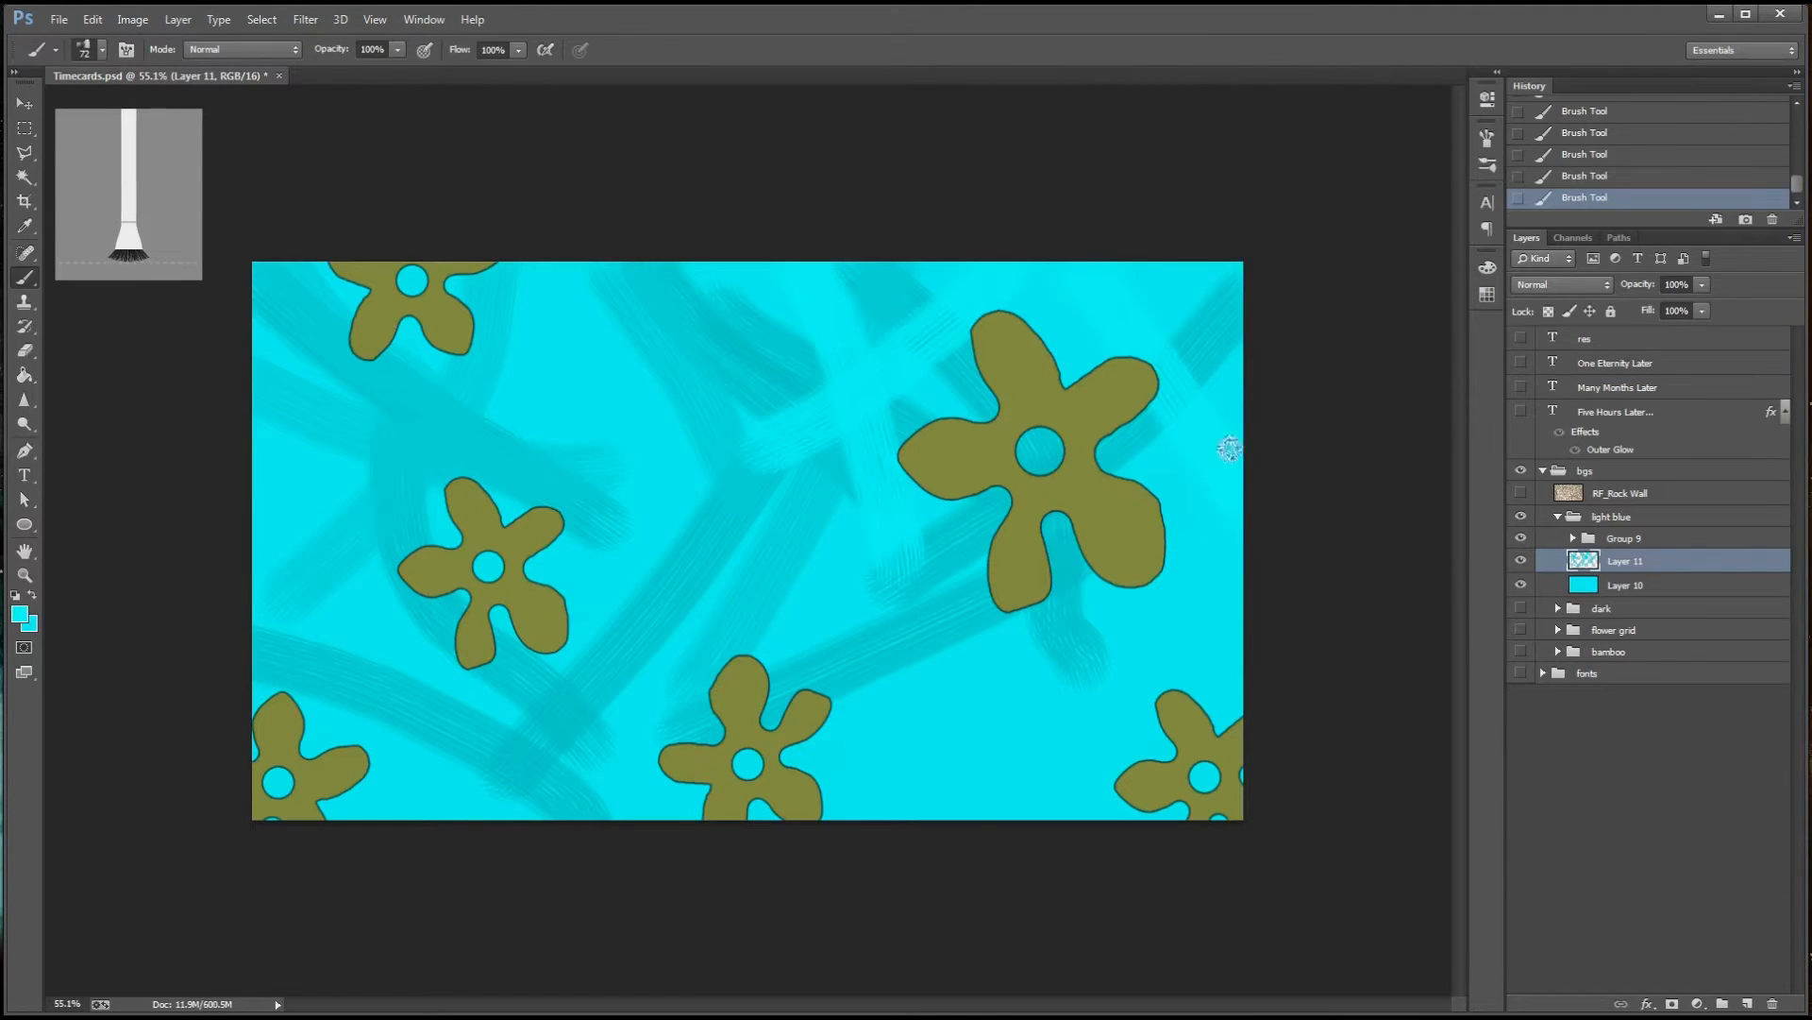
{"action": "left_click_drag", "start_coordinate": [1133, 604], "coordinate": [590, 680]}
{"action": "left_click_drag", "start_coordinate": [378, 680], "coordinate": [547, 831]}
{"action": "left_click_drag", "start_coordinate": [257, 587], "coordinate": [609, 731]}
{"action": "left_click_drag", "start_coordinate": [257, 416], "coordinate": [703, 571]}
Shift the foreground to a greener cyan and paint broad highlight strokes across the left, centre and lower-right areas
{"action": "left_click", "coordinate": [18, 615]}
{"action": "left_click_drag", "start_coordinate": [1499, 216], "coordinate": [1499, 225]}
{"action": "left_click", "coordinate": [1667, 86]}
{"action": "left_click_drag", "start_coordinate": [584, 269], "coordinate": [763, 462]}
{"action": "left_click_drag", "start_coordinate": [256, 389], "coordinate": [576, 367]}
{"action": "mouse_move", "coordinate": [257, 614]}
{"action": "left_mouse_down"}
{"action": "mouse_move", "coordinate": [392, 820]}
{"action": "mouse_move", "coordinate": [644, 464]}
{"action": "left_mouse_up"}
{"action": "left_click_drag", "start_coordinate": [666, 540], "coordinate": [1128, 716]}
{"action": "left_click_drag", "start_coordinate": [1238, 587], "coordinate": [854, 802]}
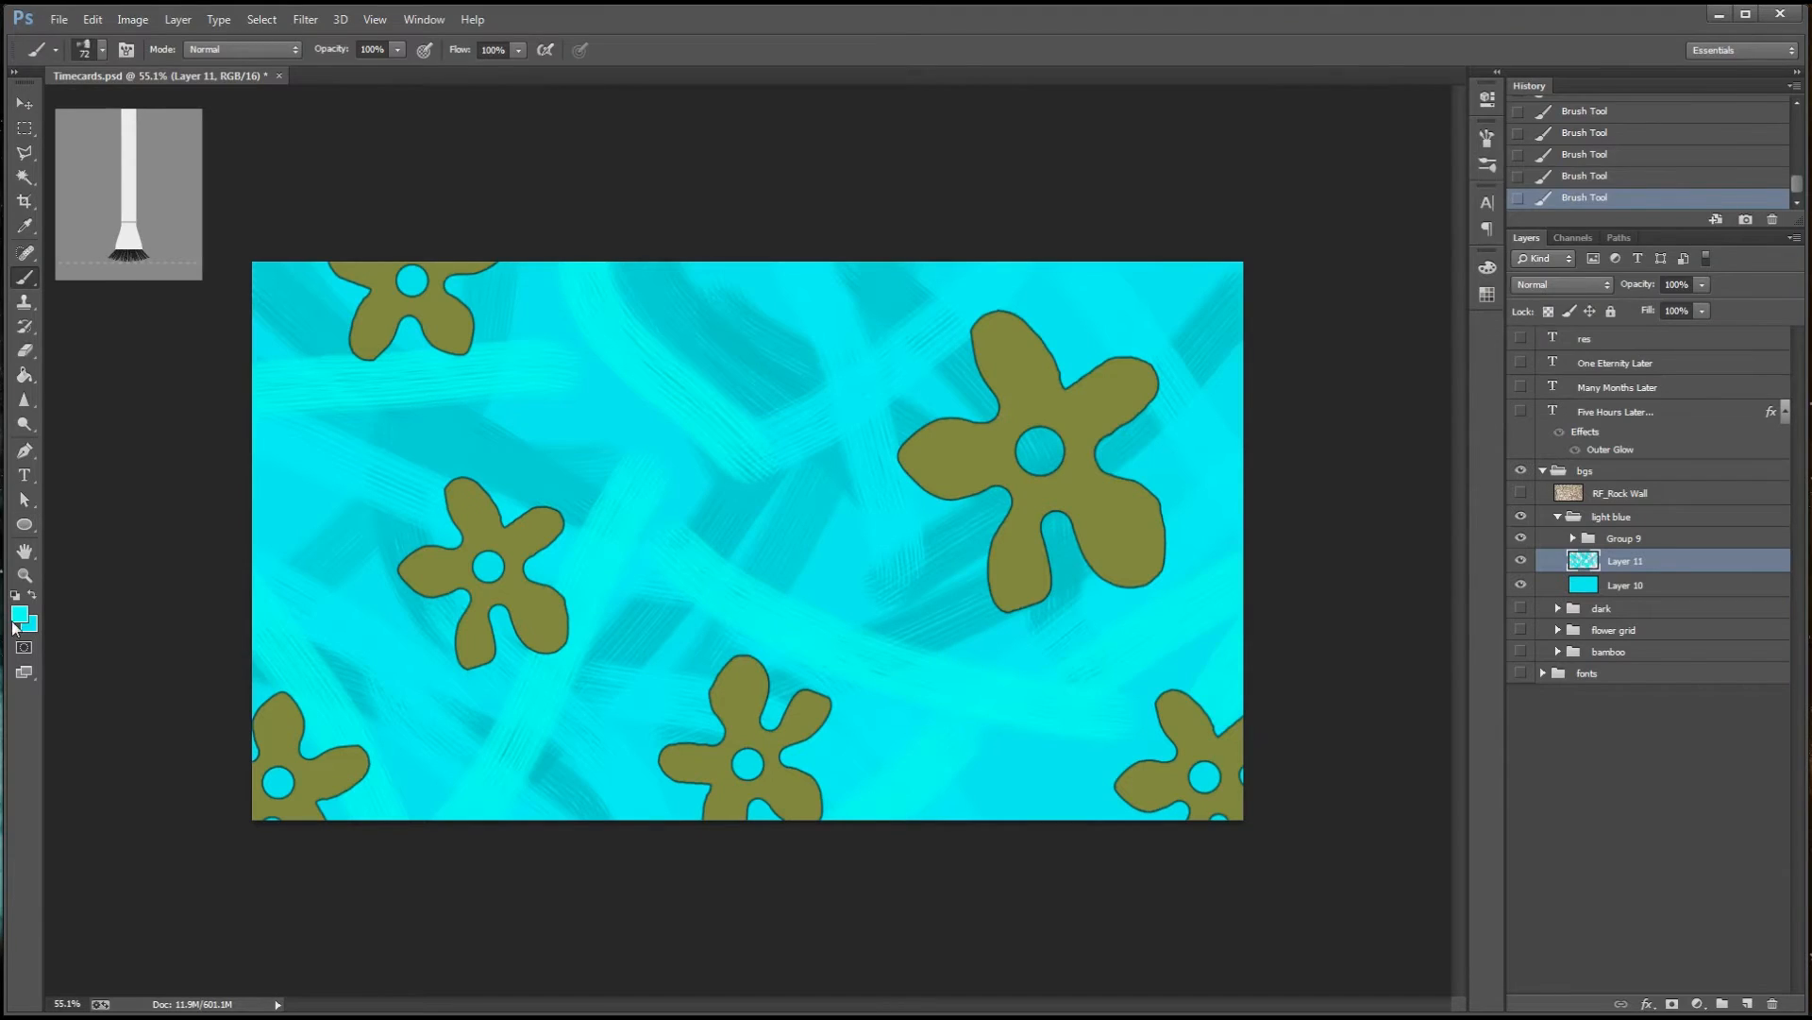
Shift the foreground hue back slightly towards blue and blend strokes over the centre and lower-middle of the background
{"action": "left_click", "coordinate": [19, 615]}
{"action": "left_click_drag", "start_coordinate": [1513, 219], "coordinate": [1513, 221]}
{"action": "left_click", "coordinate": [1666, 86]}
{"action": "left_click_drag", "start_coordinate": [1166, 420], "coordinate": [877, 576]}
{"action": "left_click_drag", "start_coordinate": [811, 590], "coordinate": [685, 472]}
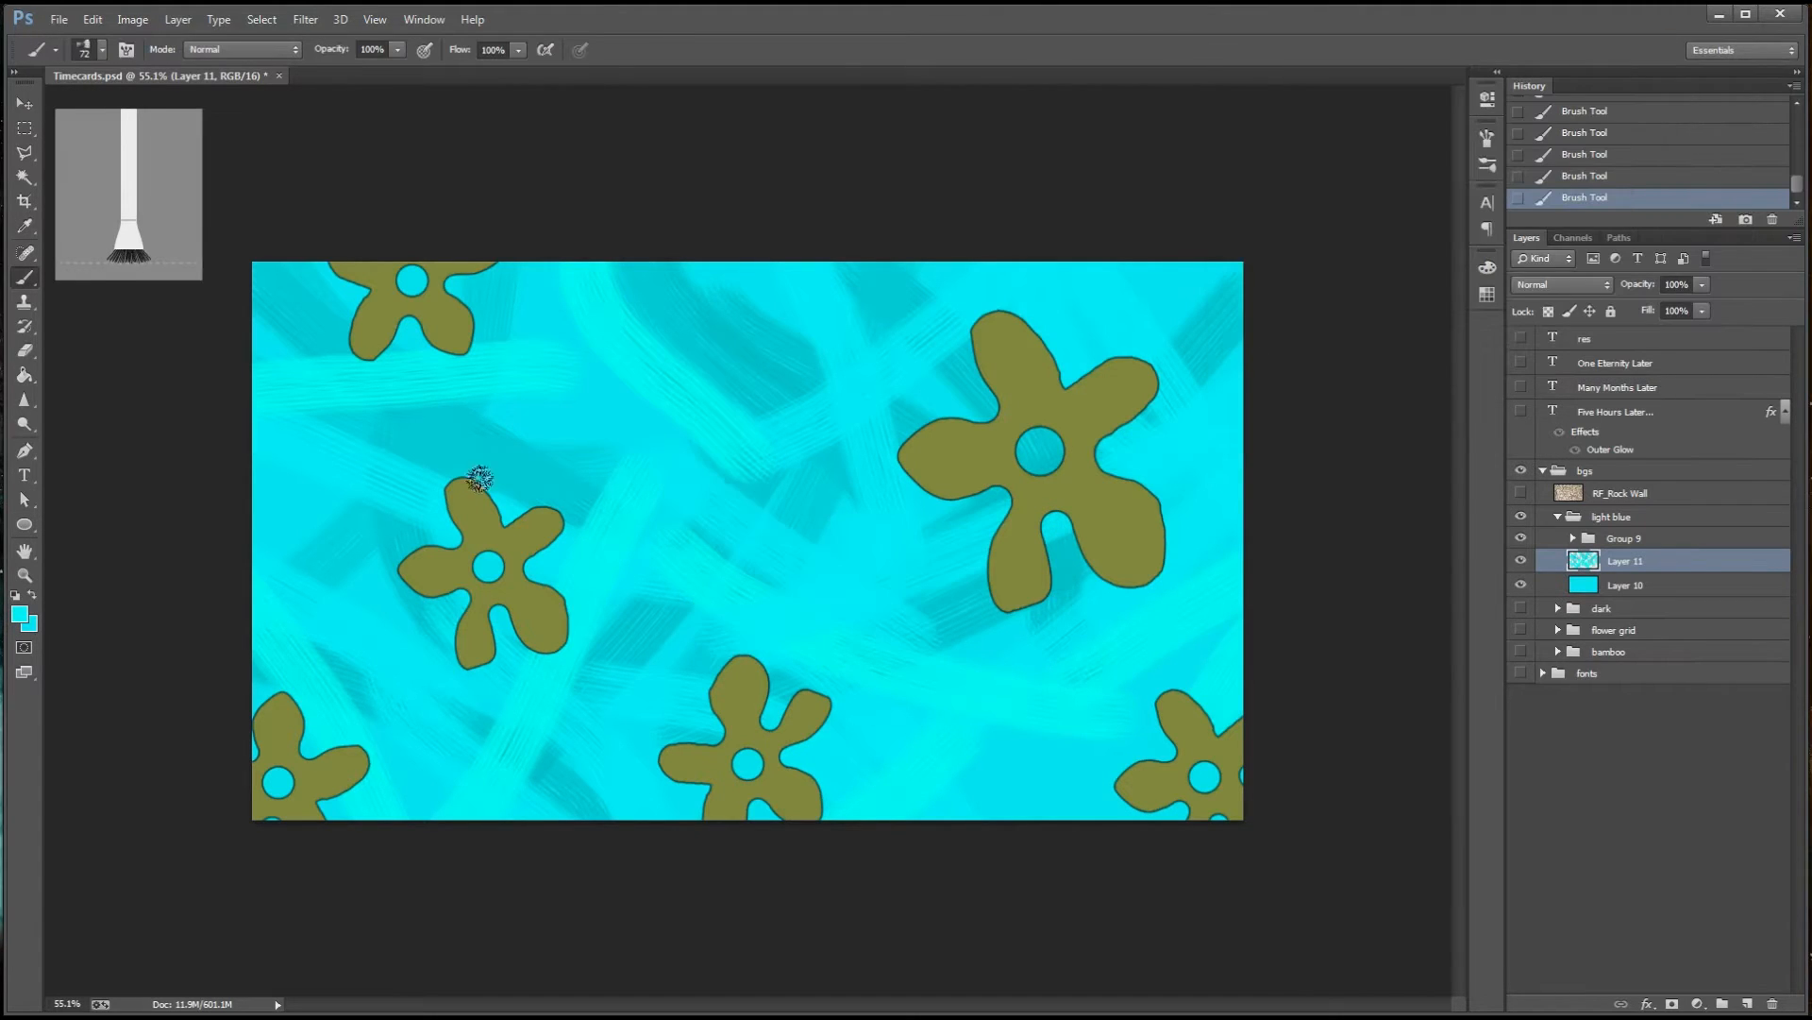
{"action": "left_click_drag", "start_coordinate": [478, 480], "coordinate": [836, 529]}
{"action": "left_click_drag", "start_coordinate": [646, 604], "coordinate": [571, 817]}
Soften the bright strokes on the left and lower half with new cyan shades, including blue-tinted #55d8ec
{"action": "left_click", "coordinate": [19, 615]}
{"action": "left_click", "coordinate": [1666, 86]}
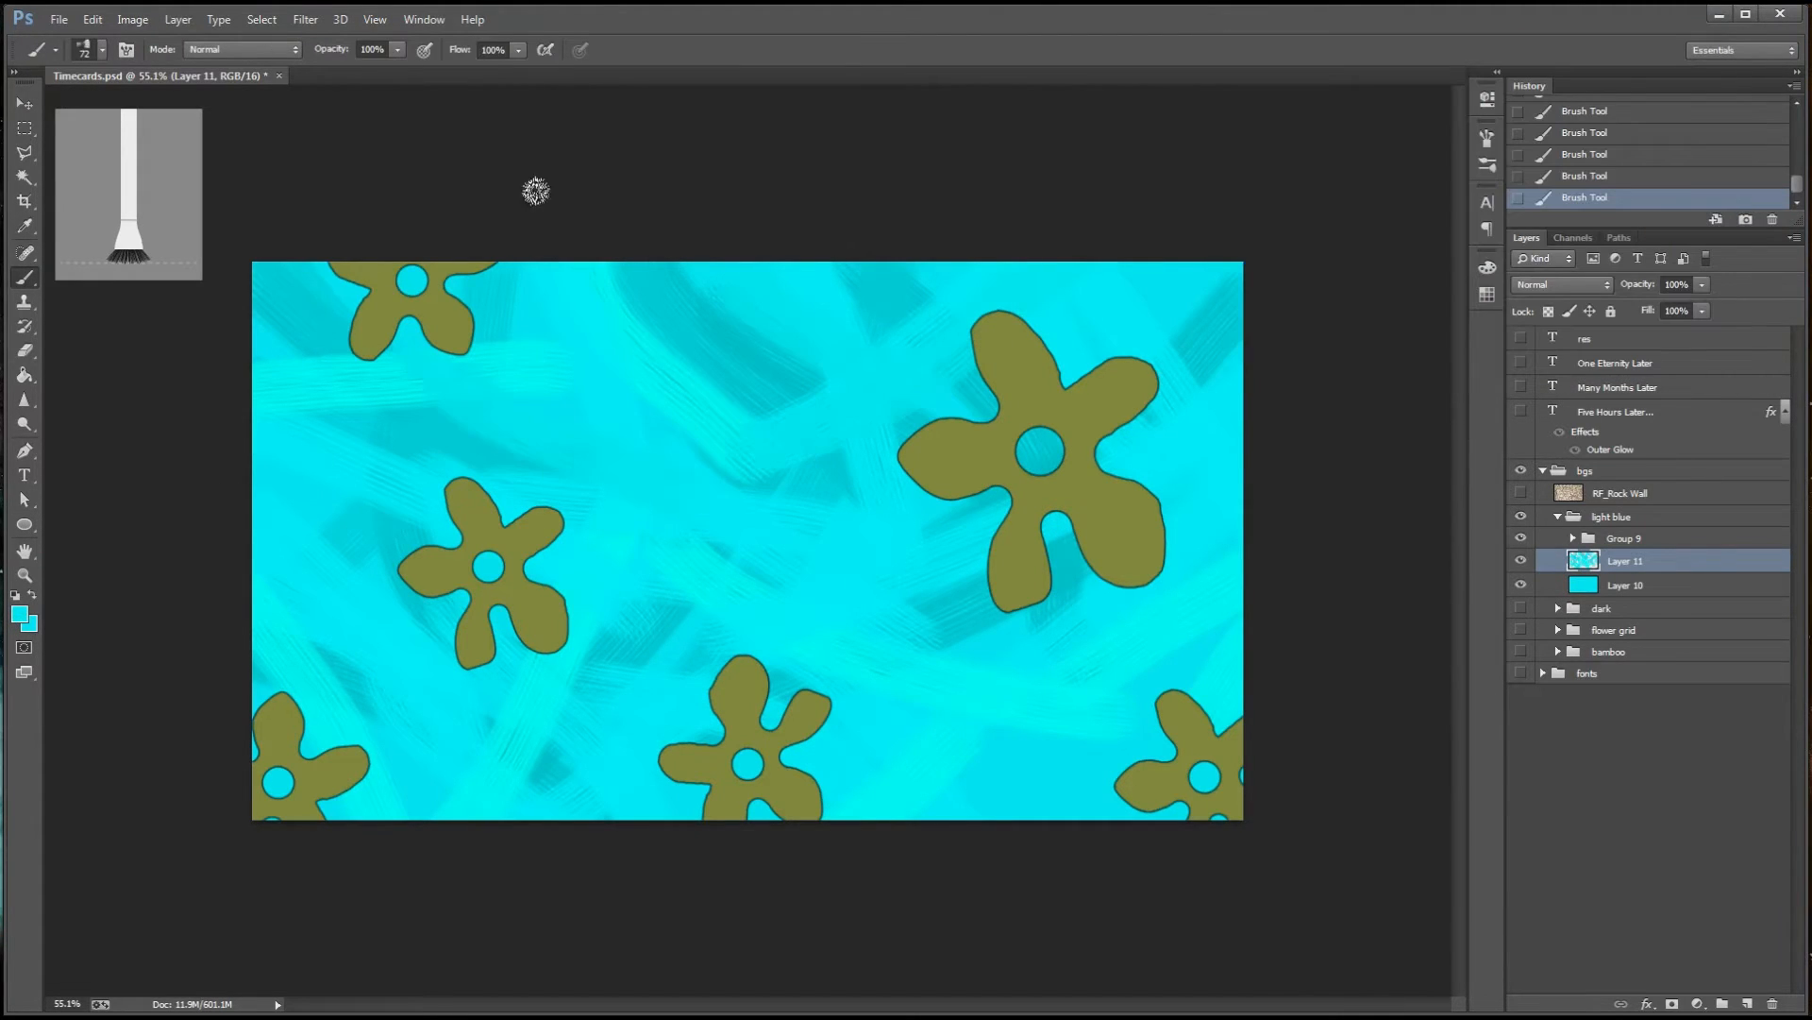
{"action": "left_click", "coordinate": [18, 614]}
{"action": "left_click", "coordinate": [1666, 86]}
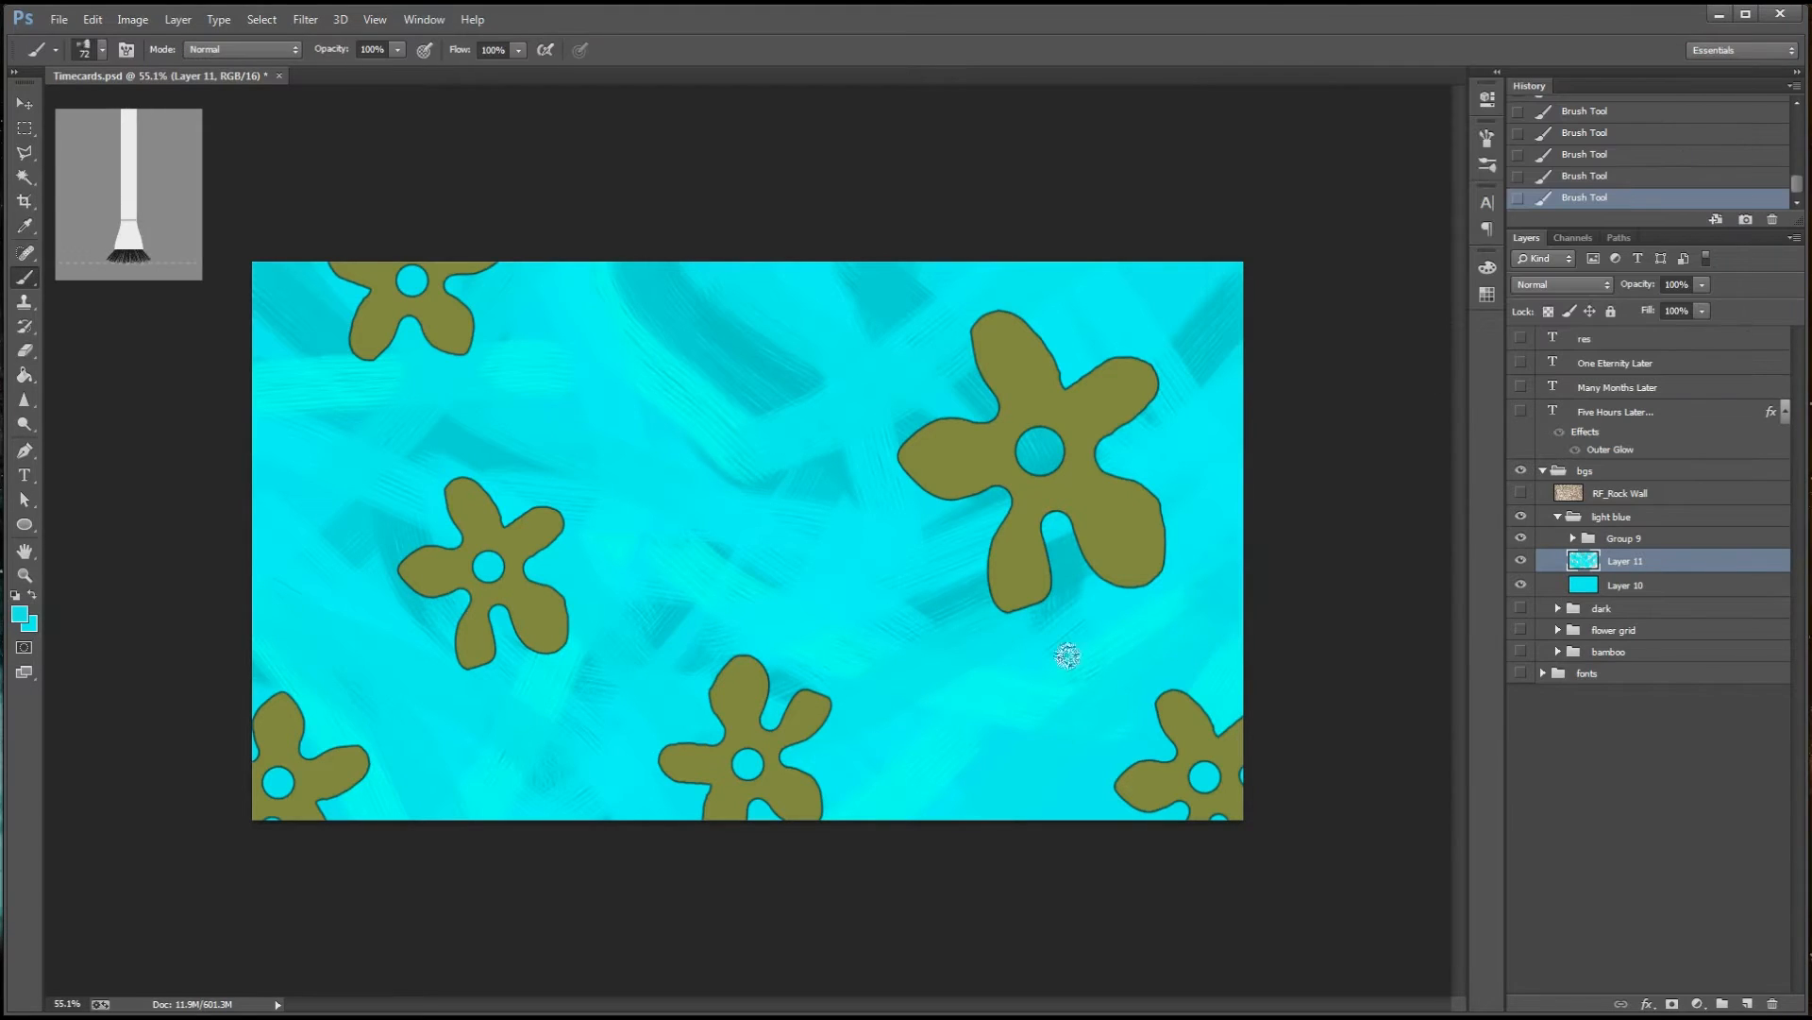
{"action": "left_click", "coordinate": [19, 614]}
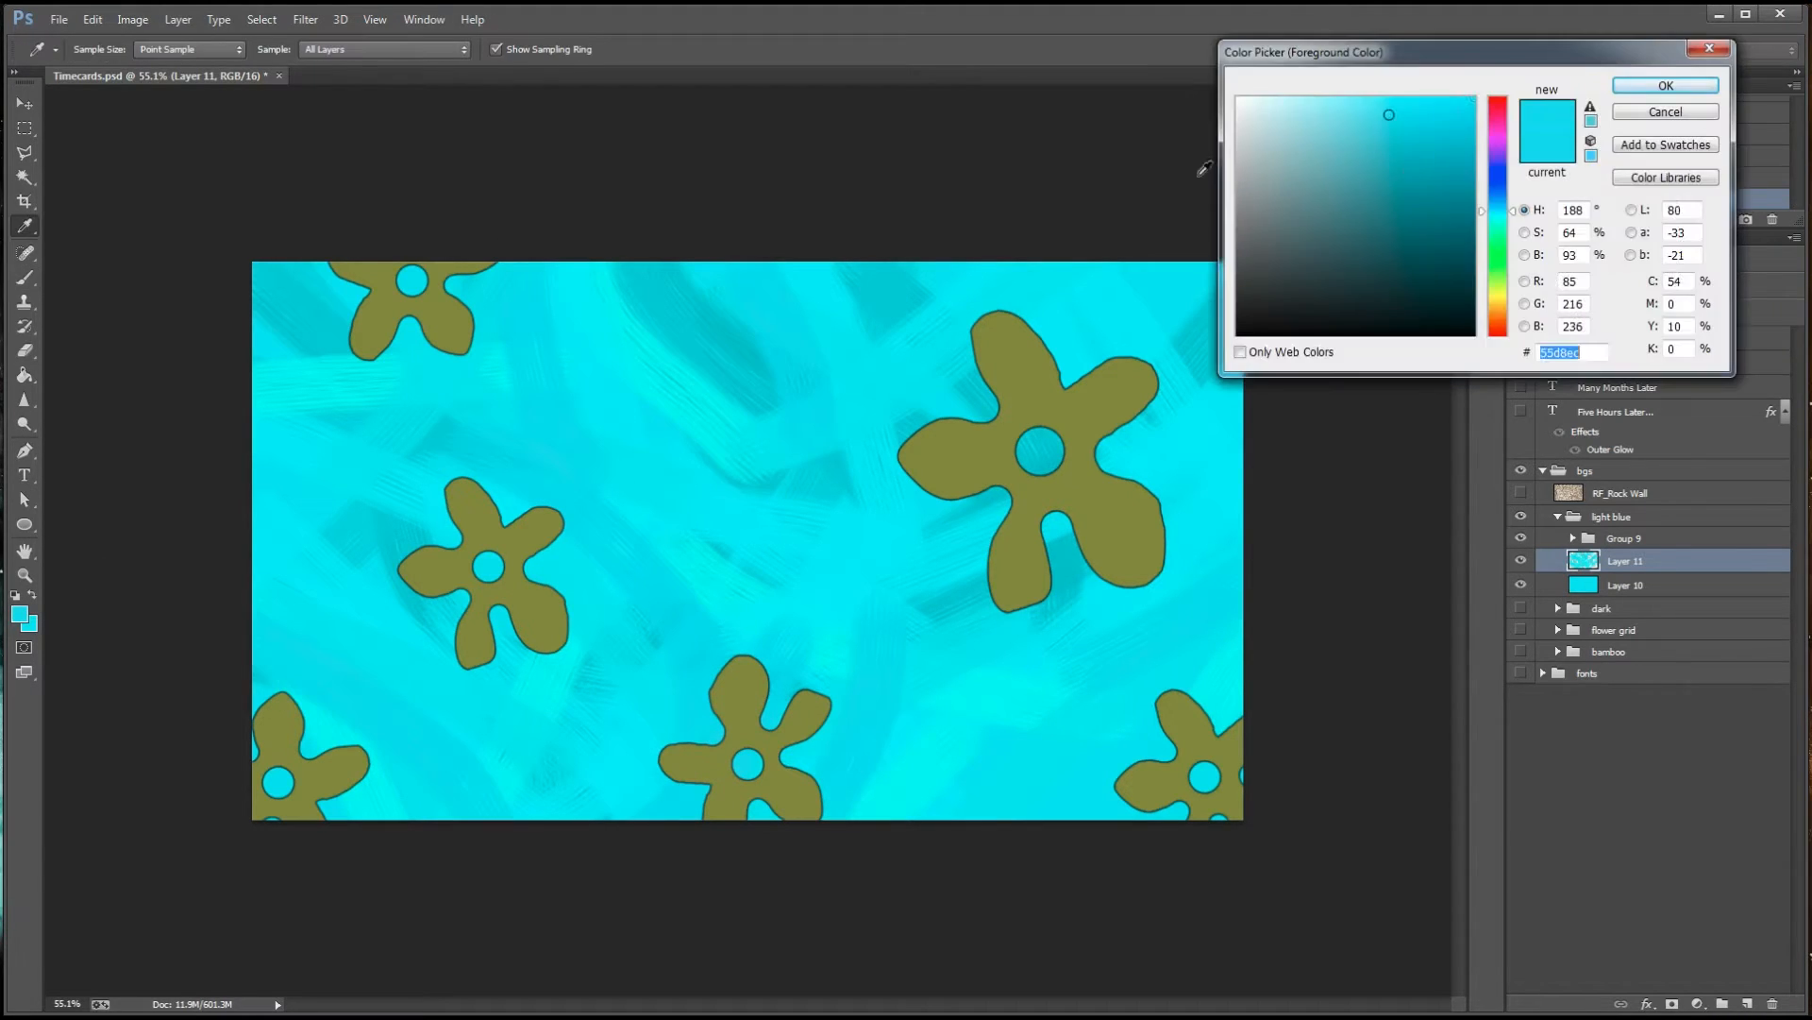
{"action": "left_click", "coordinate": [1667, 86]}
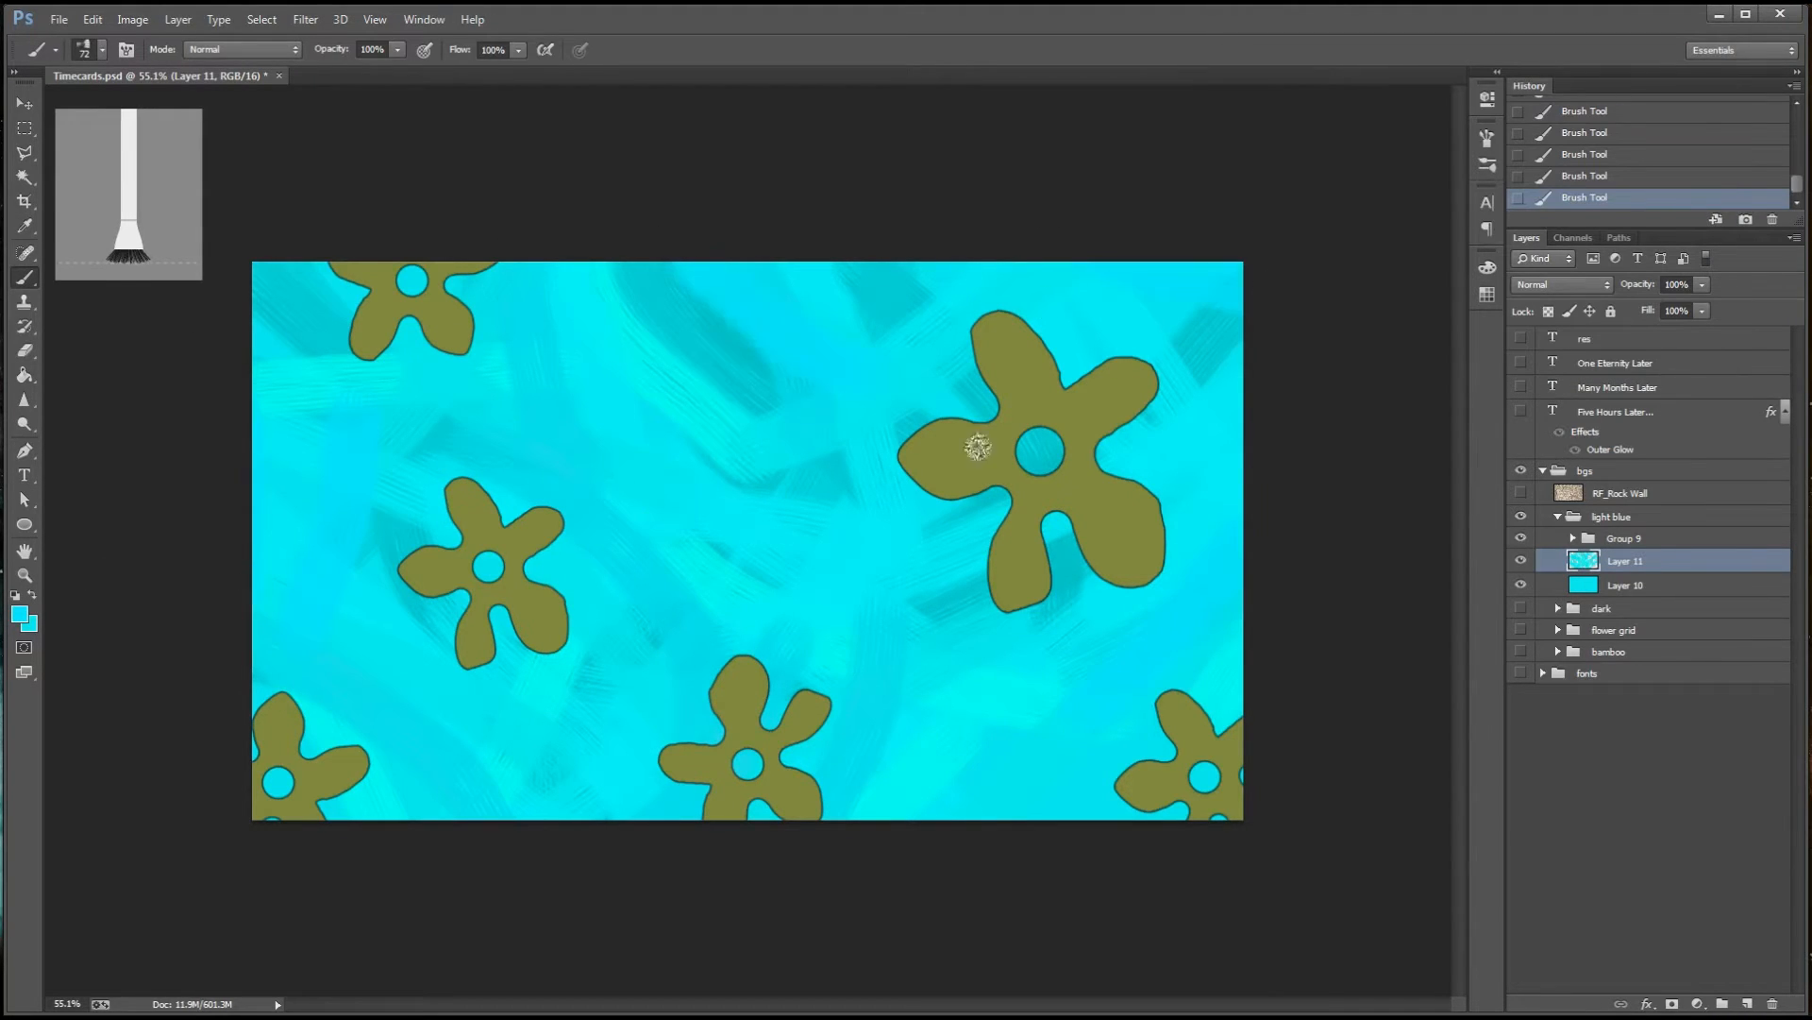
Blend more strokes over the left side and the dark upper-centre patch, using cyan shades including #43dce6
{"action": "left_click", "coordinate": [21, 619]}
{"action": "left_click", "coordinate": [1667, 86]}
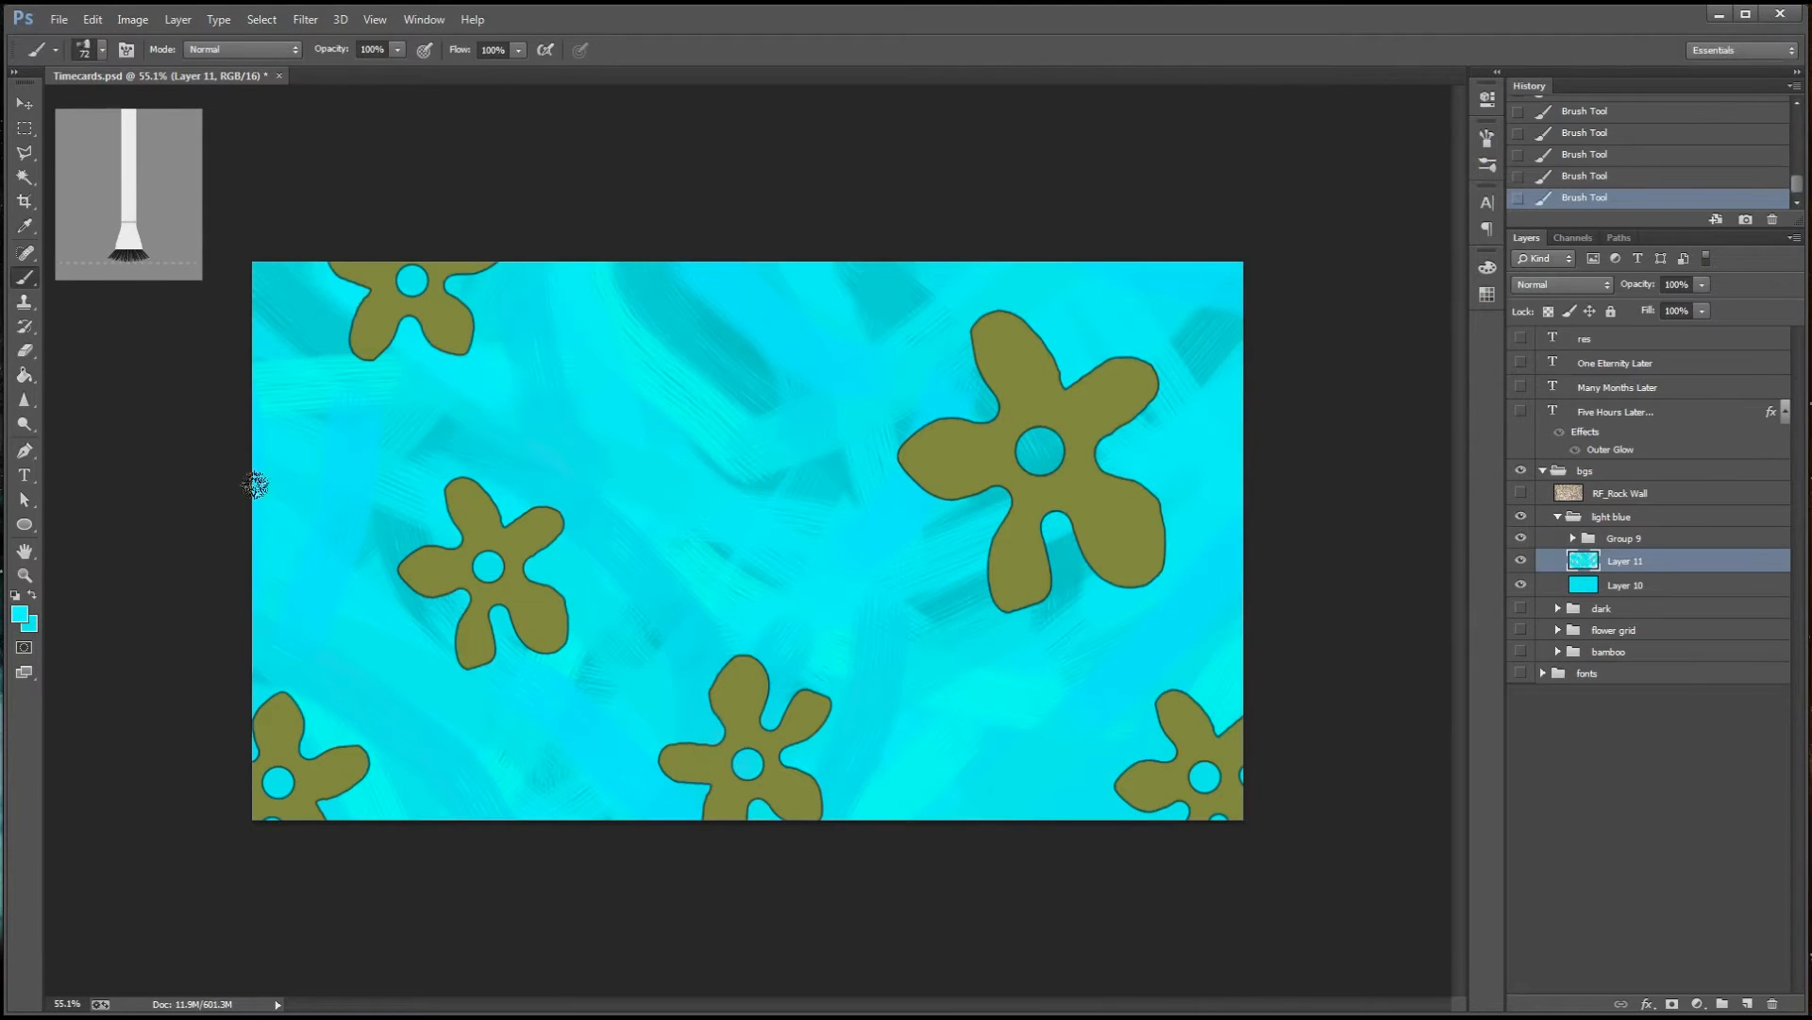
{"action": "left_click", "coordinate": [18, 615]}
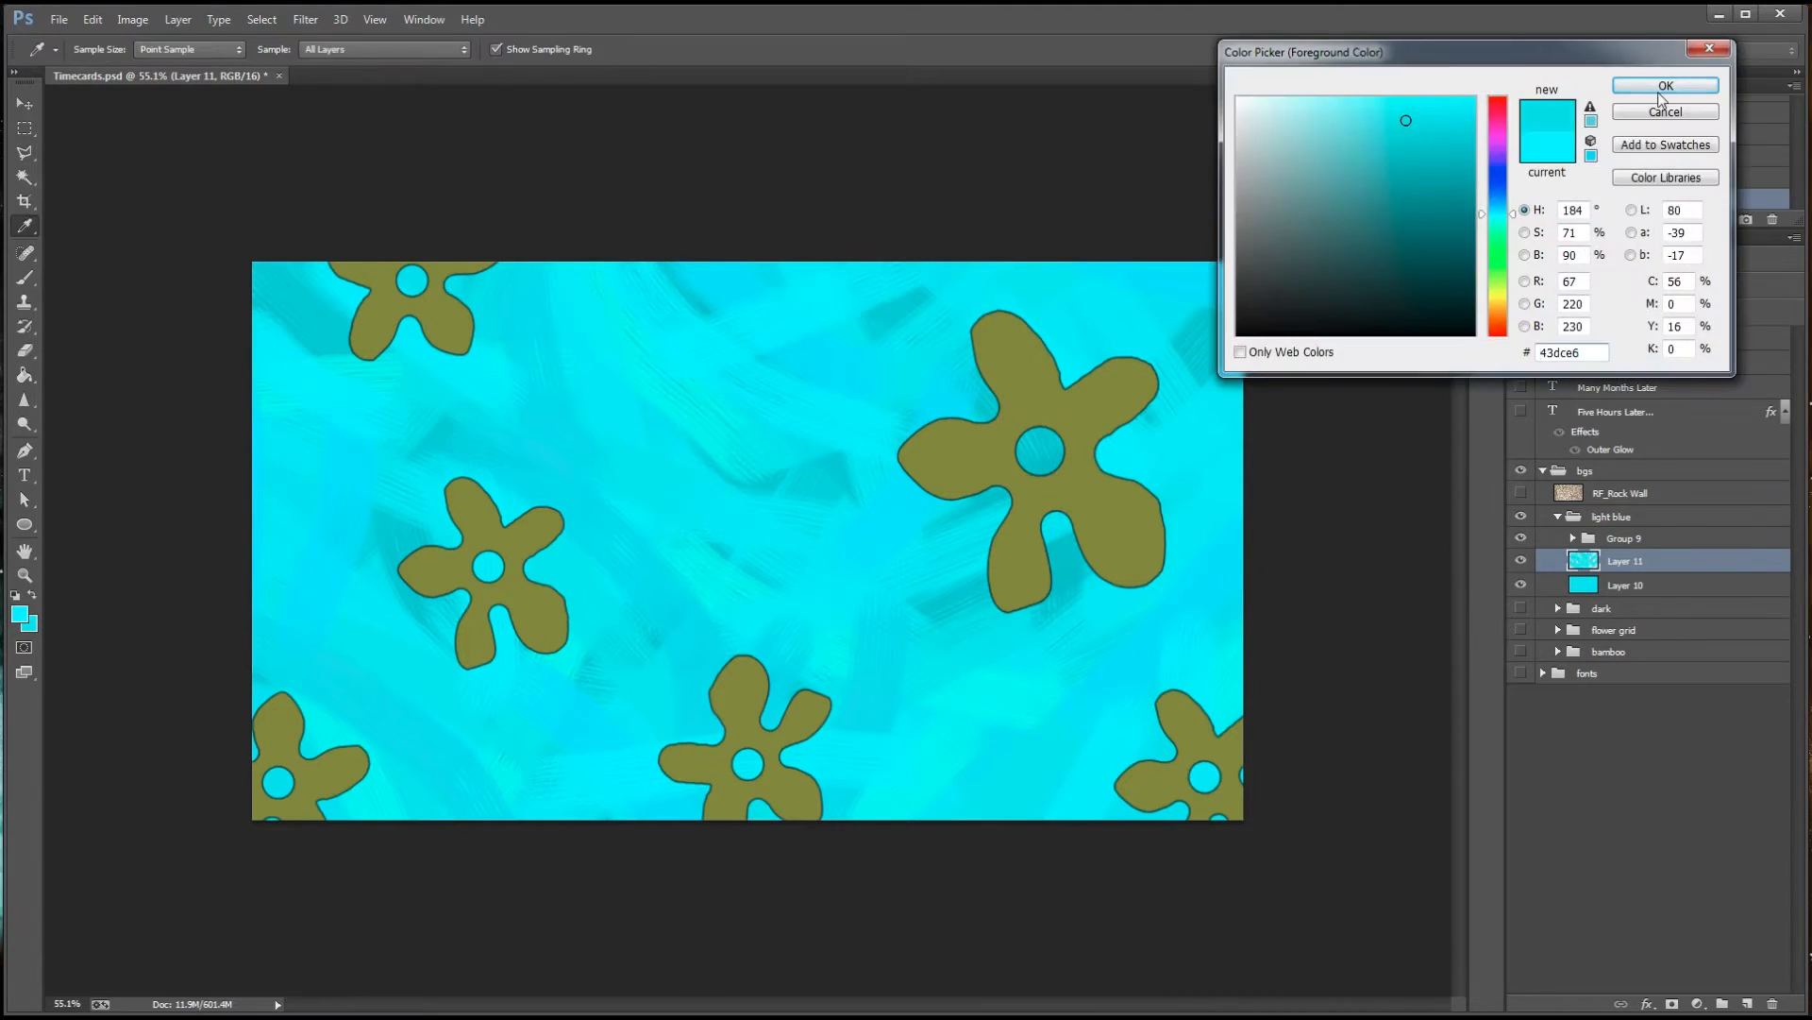
{"action": "left_click", "coordinate": [1666, 84]}
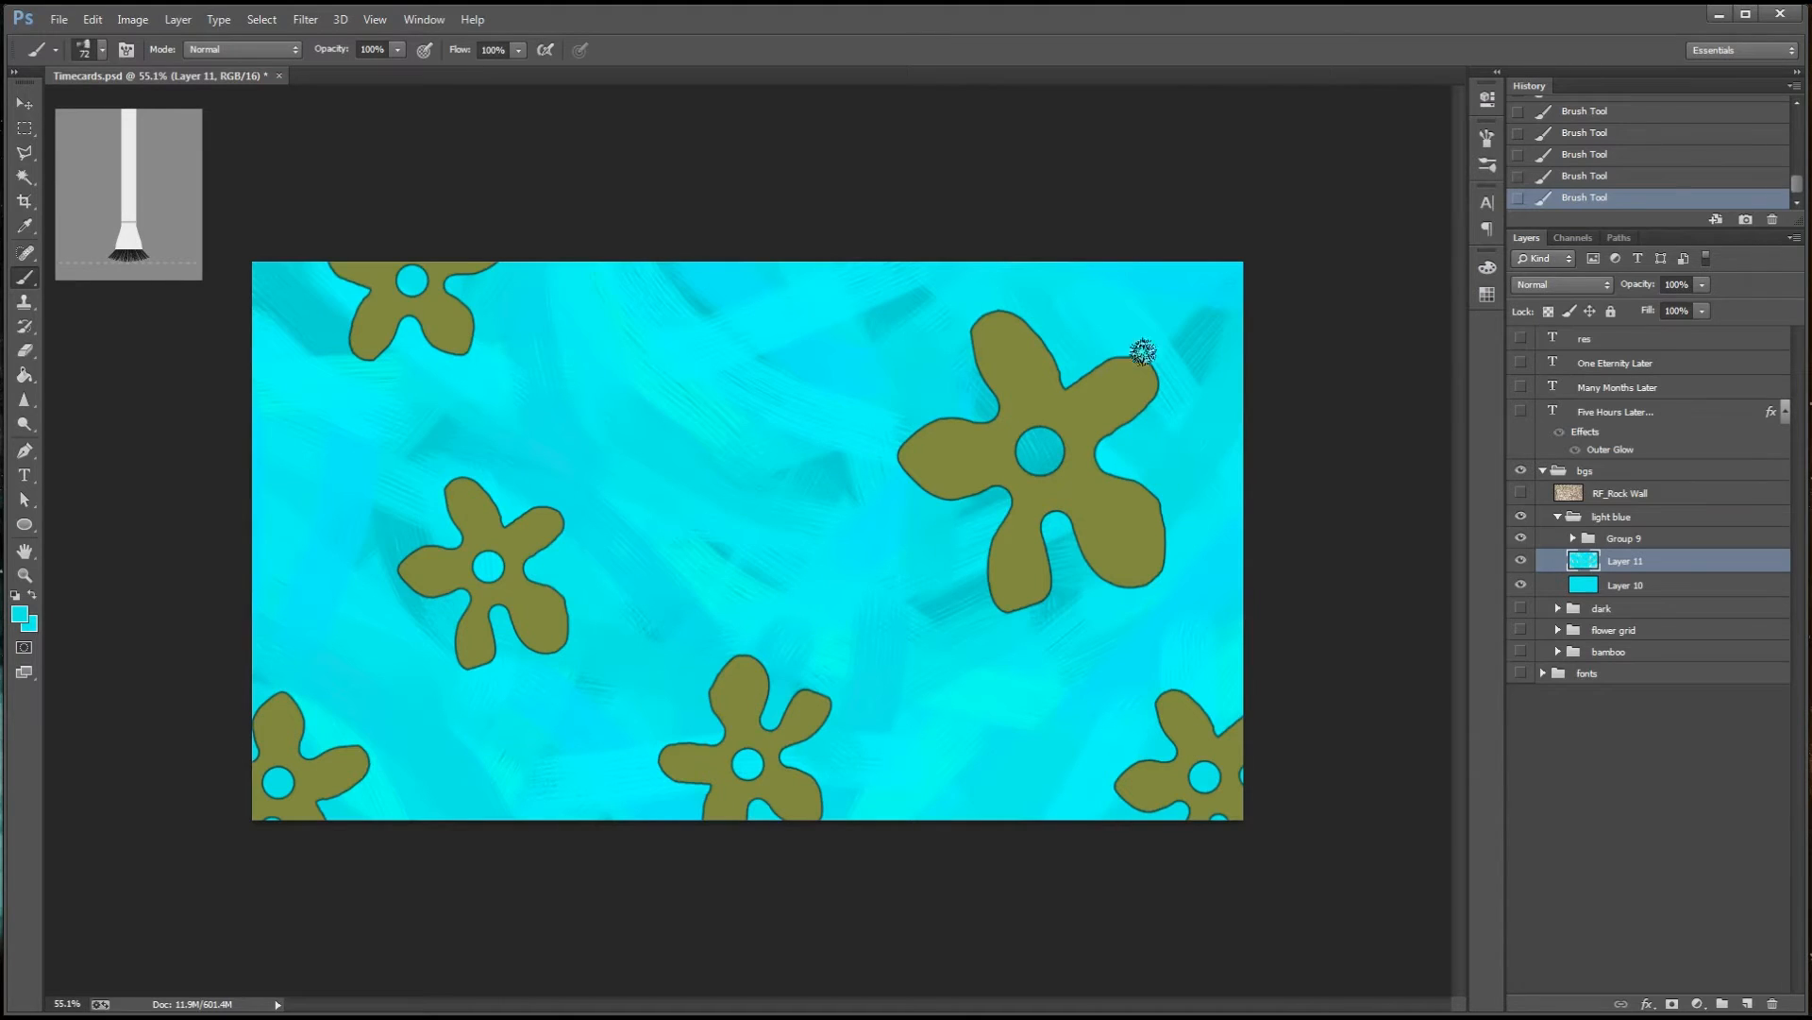
{"action": "left_click", "coordinate": [19, 615]}
{"action": "left_click", "coordinate": [1666, 84]}
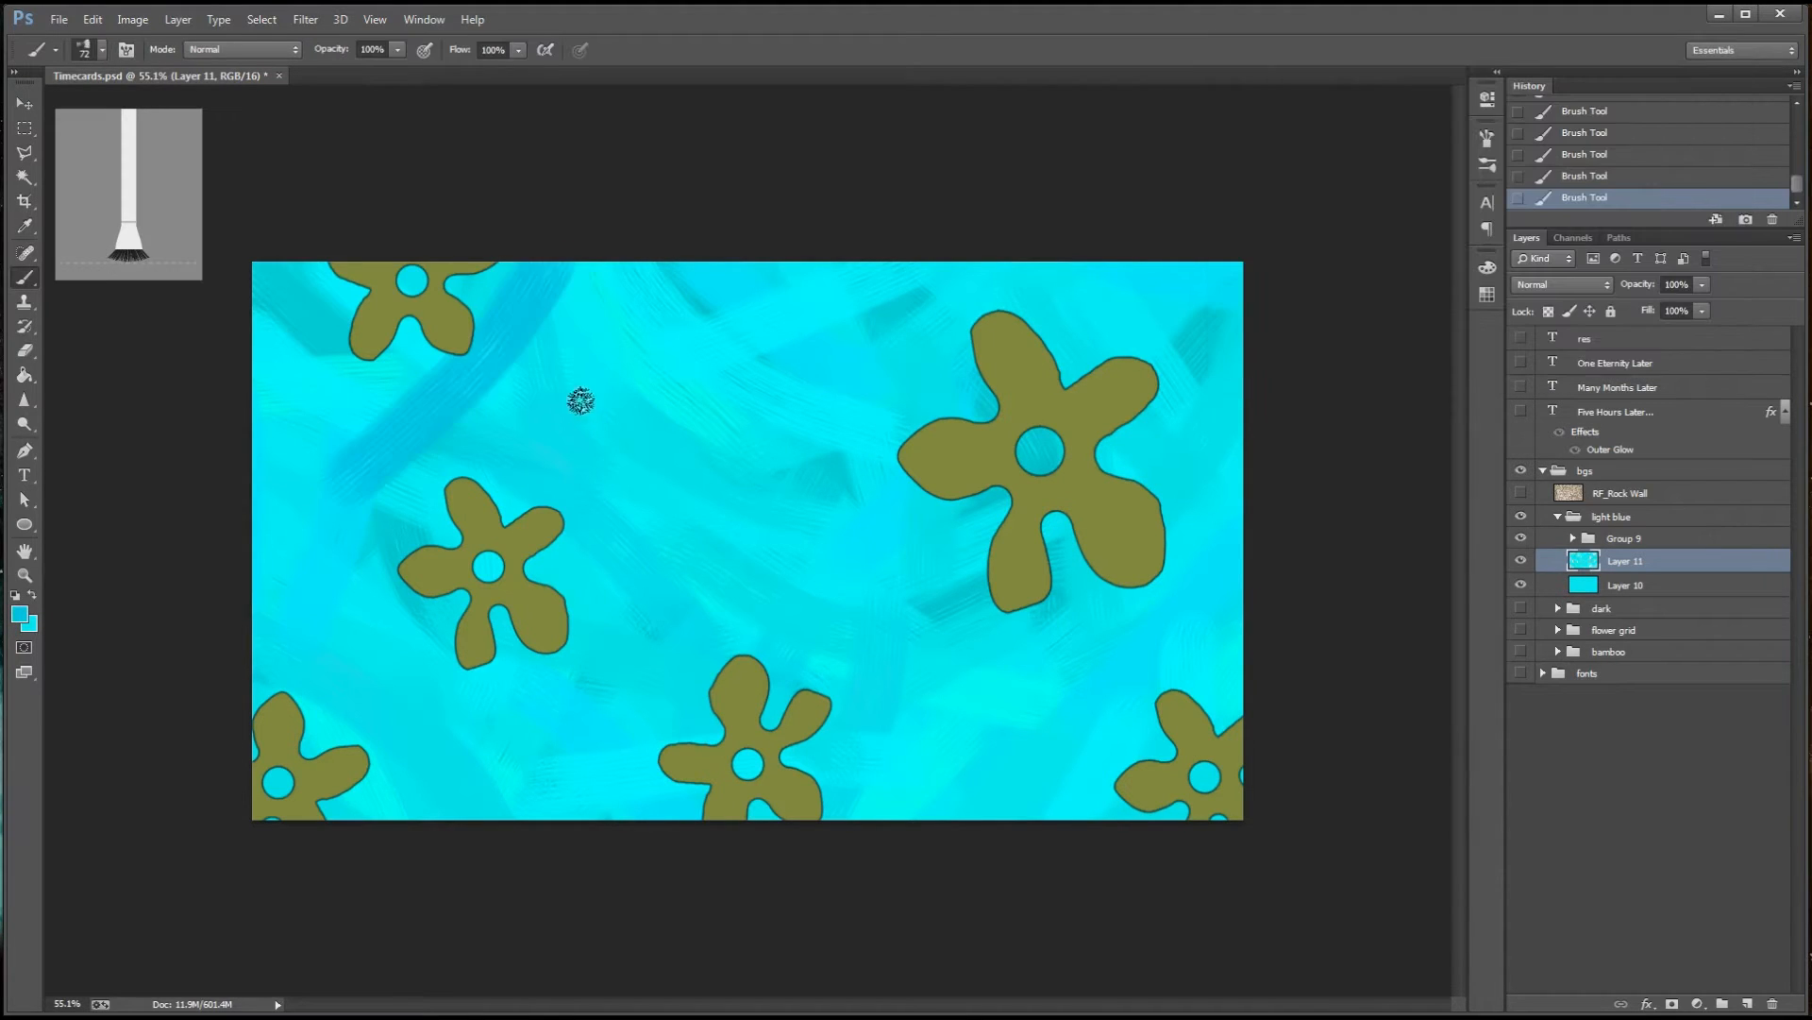
{"action": "left_click_drag", "start_coordinate": [269, 373], "coordinate": [594, 520]}
{"action": "key", "text": "ctrl+z"}
Pick a lighter sky blue and paint scattered accent strokes near the centre, lower edge and right side
{"action": "left_click", "coordinate": [19, 615]}
{"action": "left_click", "coordinate": [1419, 111]}
{"action": "left_click", "coordinate": [1664, 86]}
{"action": "left_click_drag", "start_coordinate": [351, 481], "coordinate": [401, 513]}
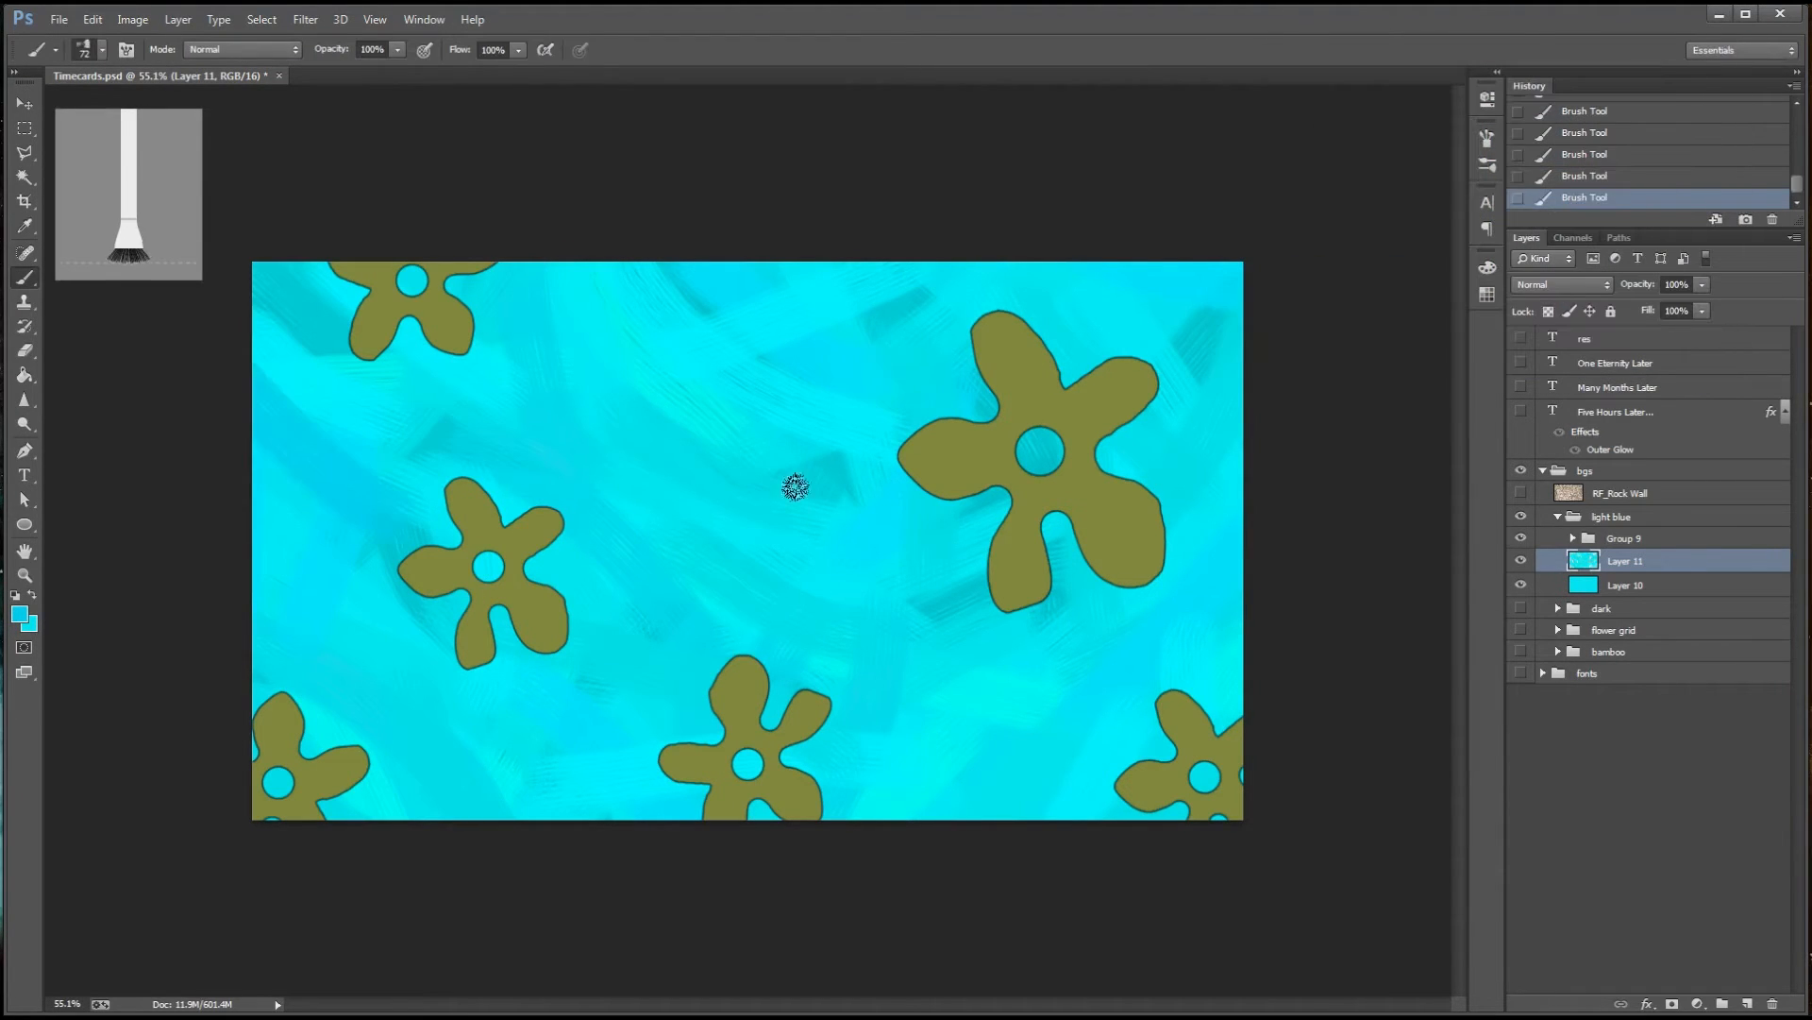
{"action": "left_click_drag", "start_coordinate": [880, 383], "coordinate": [783, 543]}
{"action": "left_click_drag", "start_coordinate": [455, 727], "coordinate": [508, 779]}
{"action": "left_click_drag", "start_coordinate": [933, 656], "coordinate": [946, 839]}
{"action": "left_click_drag", "start_coordinate": [1238, 540], "coordinate": [1128, 731]}
{"action": "left_click_drag", "start_coordinate": [1122, 272], "coordinate": [1227, 349]}
Pick a more saturated blue-cyan and paint diagonal strokes at the upper centre and above the bottom-centre flower
{"action": "left_click", "coordinate": [19, 614]}
{"action": "left_click", "coordinate": [1464, 129]}
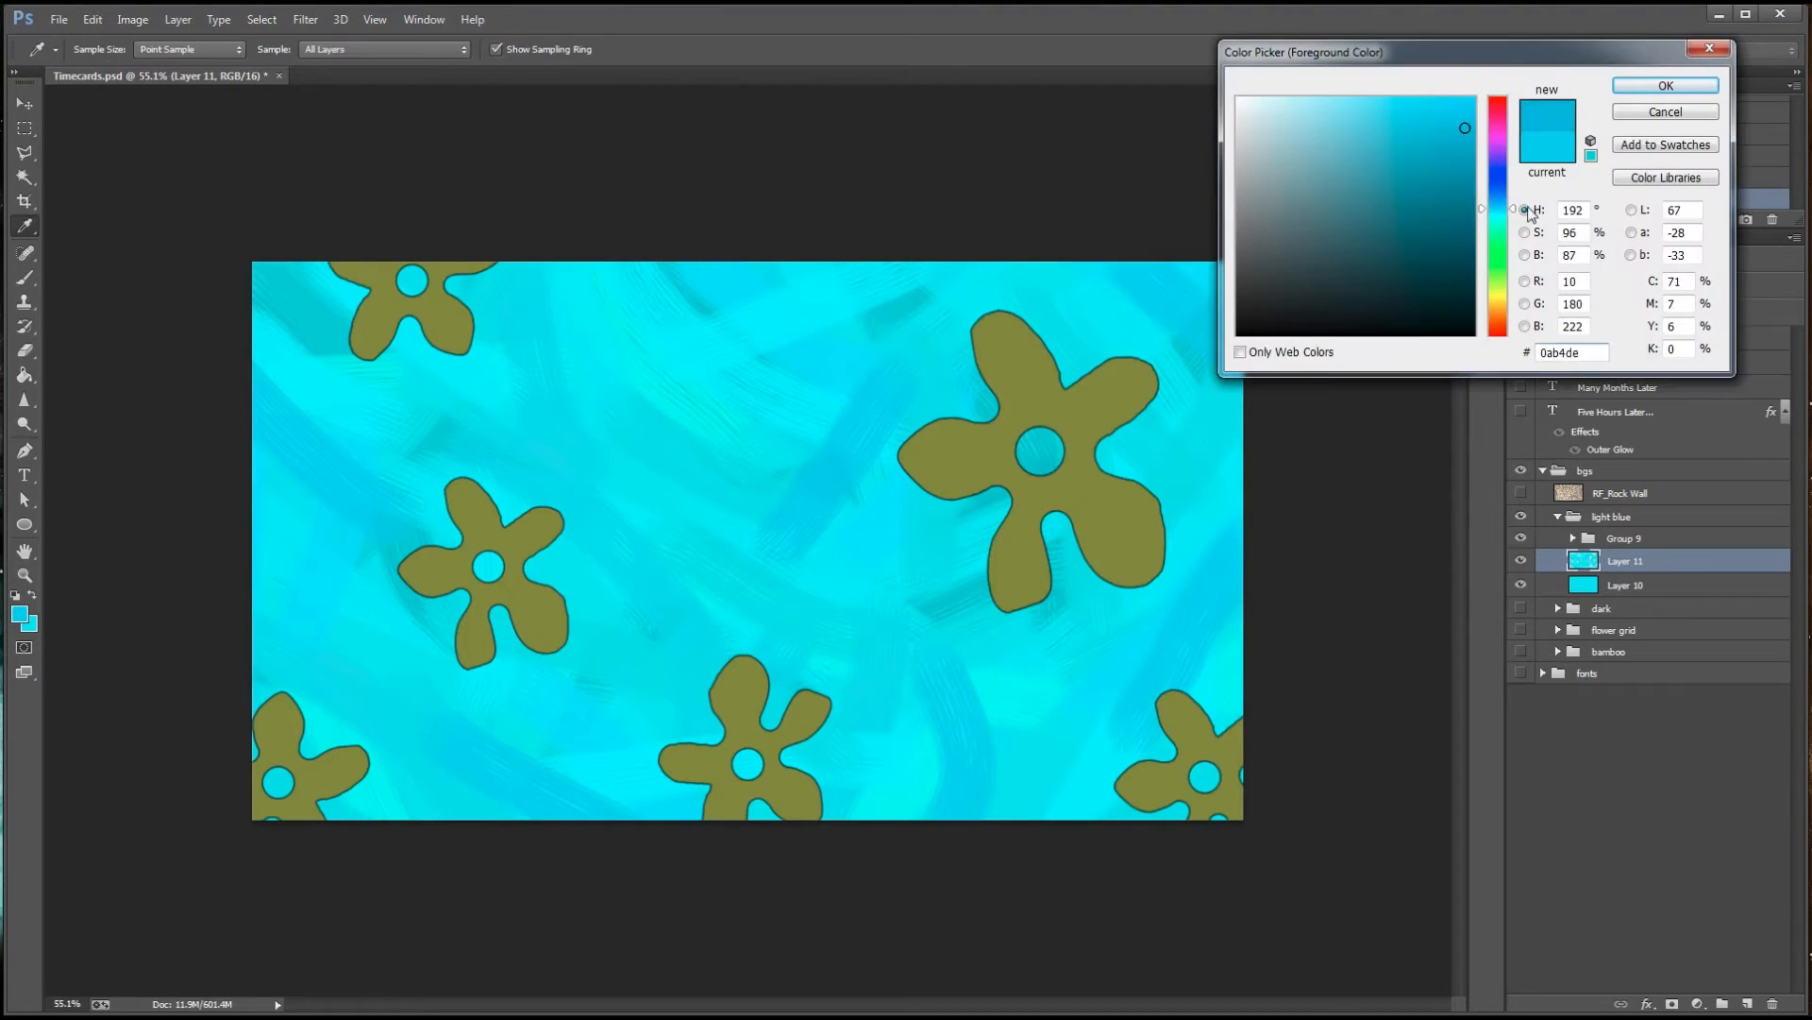
{"action": "left_click", "coordinate": [1462, 108]}
{"action": "left_click", "coordinate": [1665, 85]}
{"action": "left_click_drag", "start_coordinate": [715, 269], "coordinate": [864, 401]}
{"action": "left_click_drag", "start_coordinate": [874, 553], "coordinate": [619, 694]}
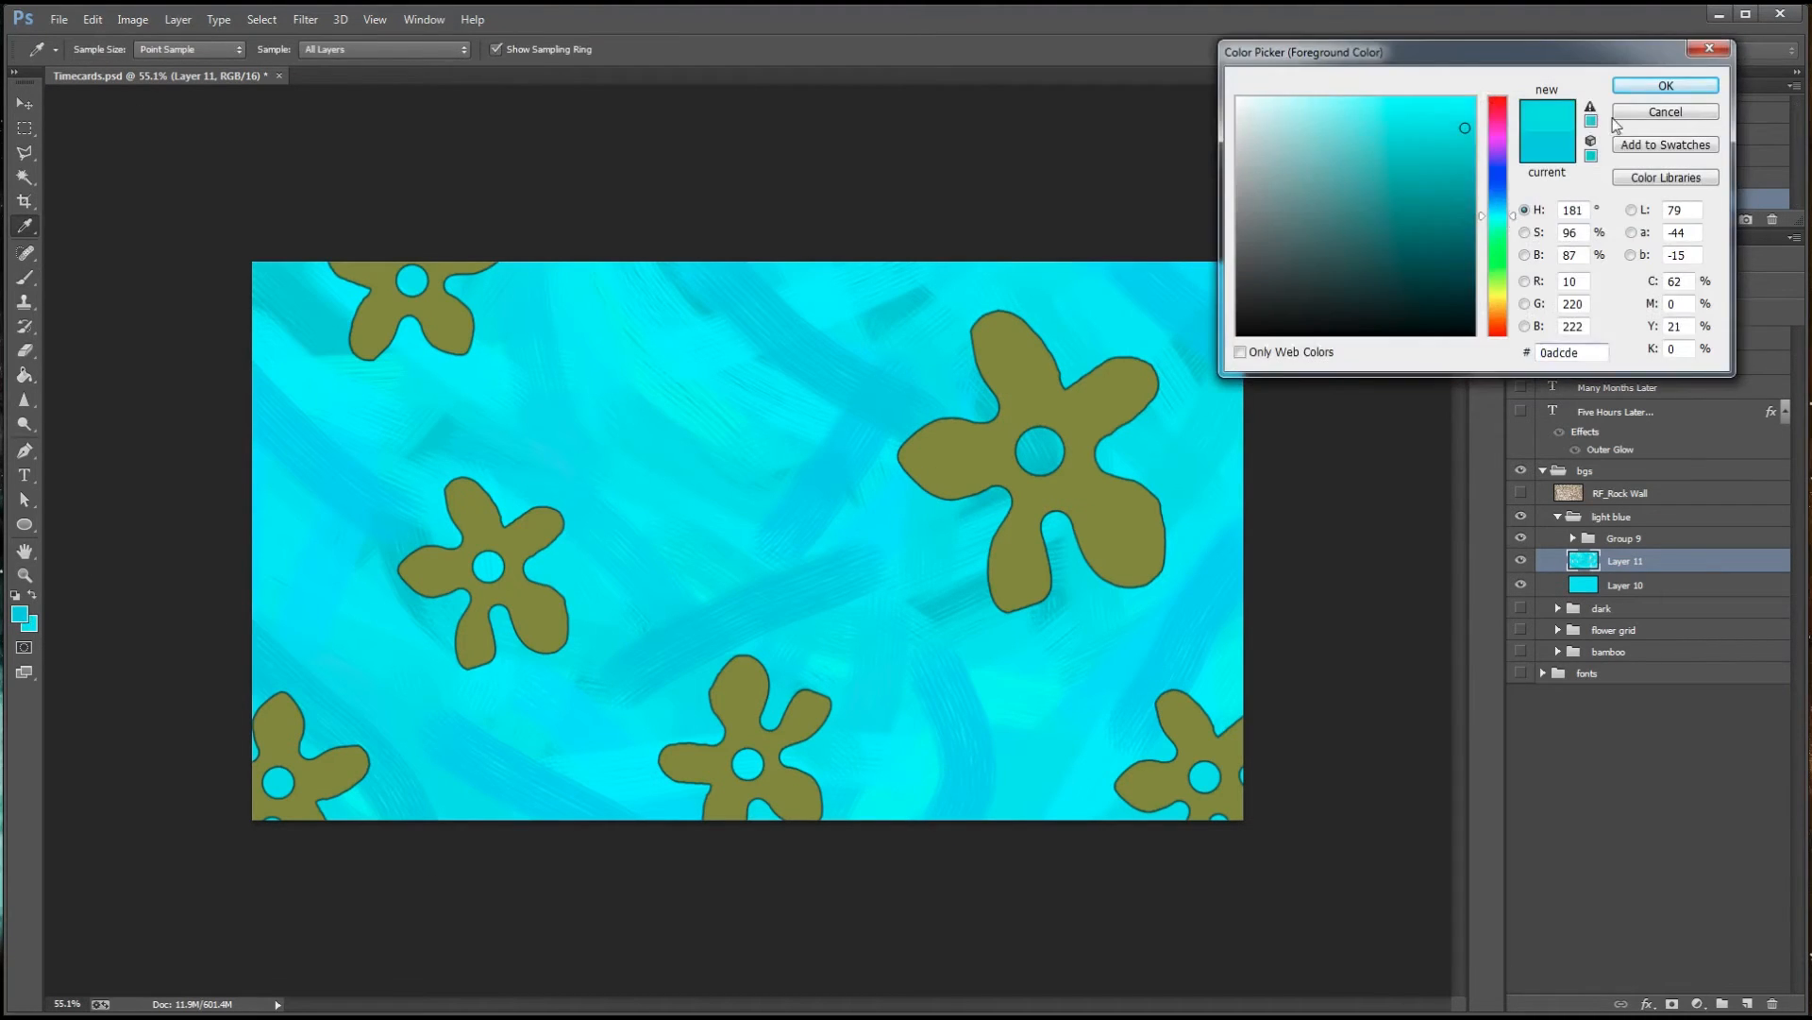
Paint over the centre of the background in cyan #0adcde and shift the foreground hue slightly for further blending
{"action": "key", "text": "Return"}
{"action": "key", "text": "b"}
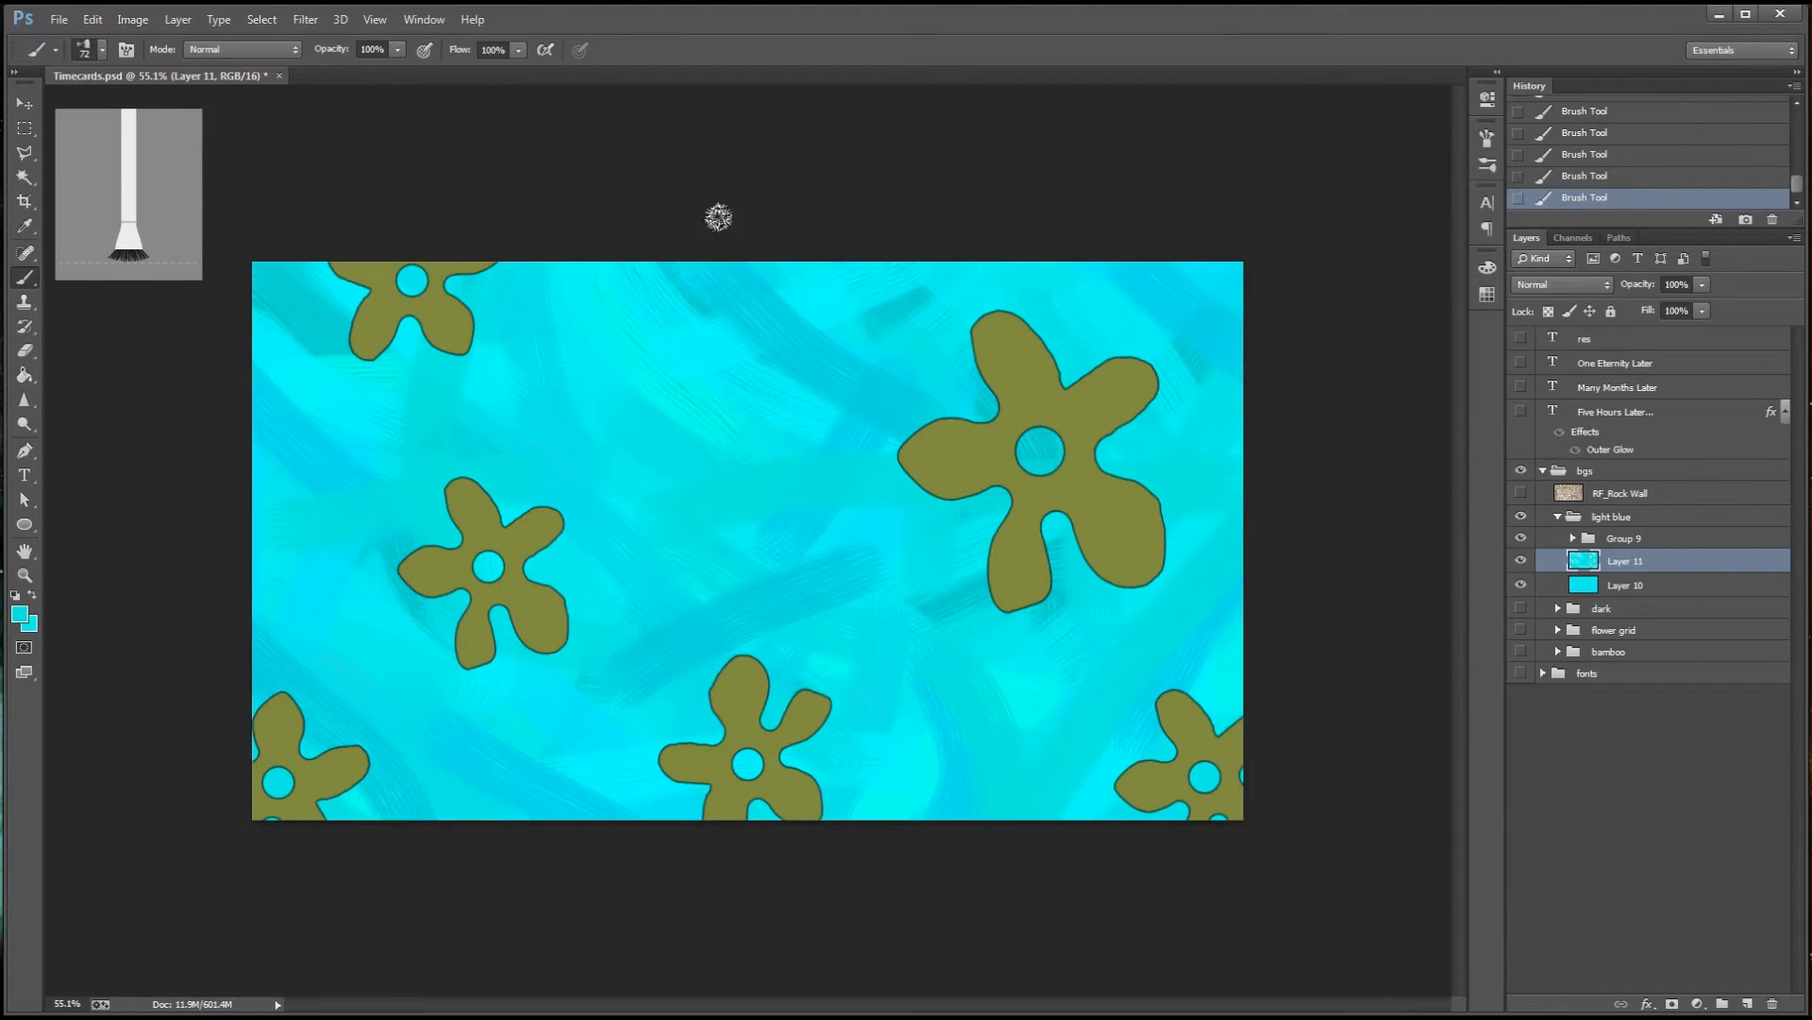
{"action": "left_click_drag", "start_coordinate": [719, 216], "coordinate": [787, 660]}
{"action": "left_click", "coordinate": [21, 614]}
{"action": "left_click_drag", "start_coordinate": [1512, 216], "coordinate": [1512, 214]}
{"action": "key", "text": "Return"}
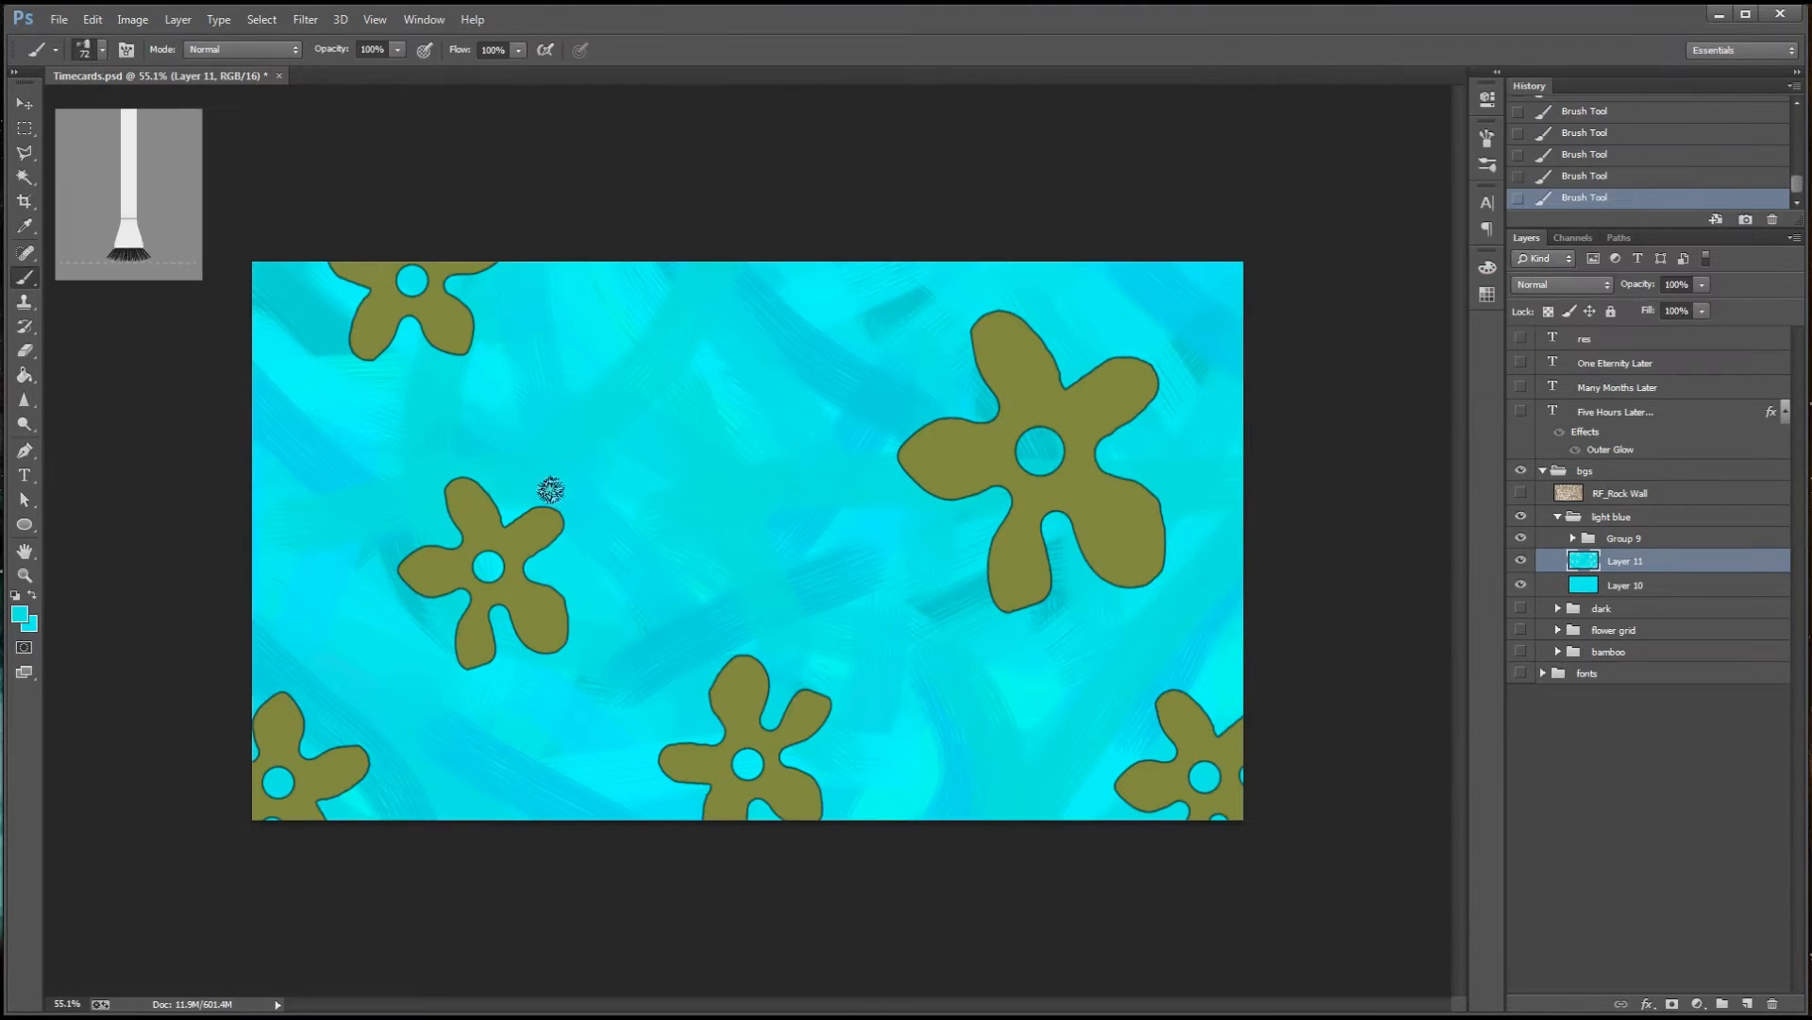
Switch to the Round Angle bristle brush, try a stroke across the upper area, and resize the brush to 111 px
{"action": "left_click", "coordinate": [102, 50]}
{"action": "double_click", "coordinate": [106, 249]}
{"action": "left_click_drag", "start_coordinate": [581, 350], "coordinate": [687, 363]}
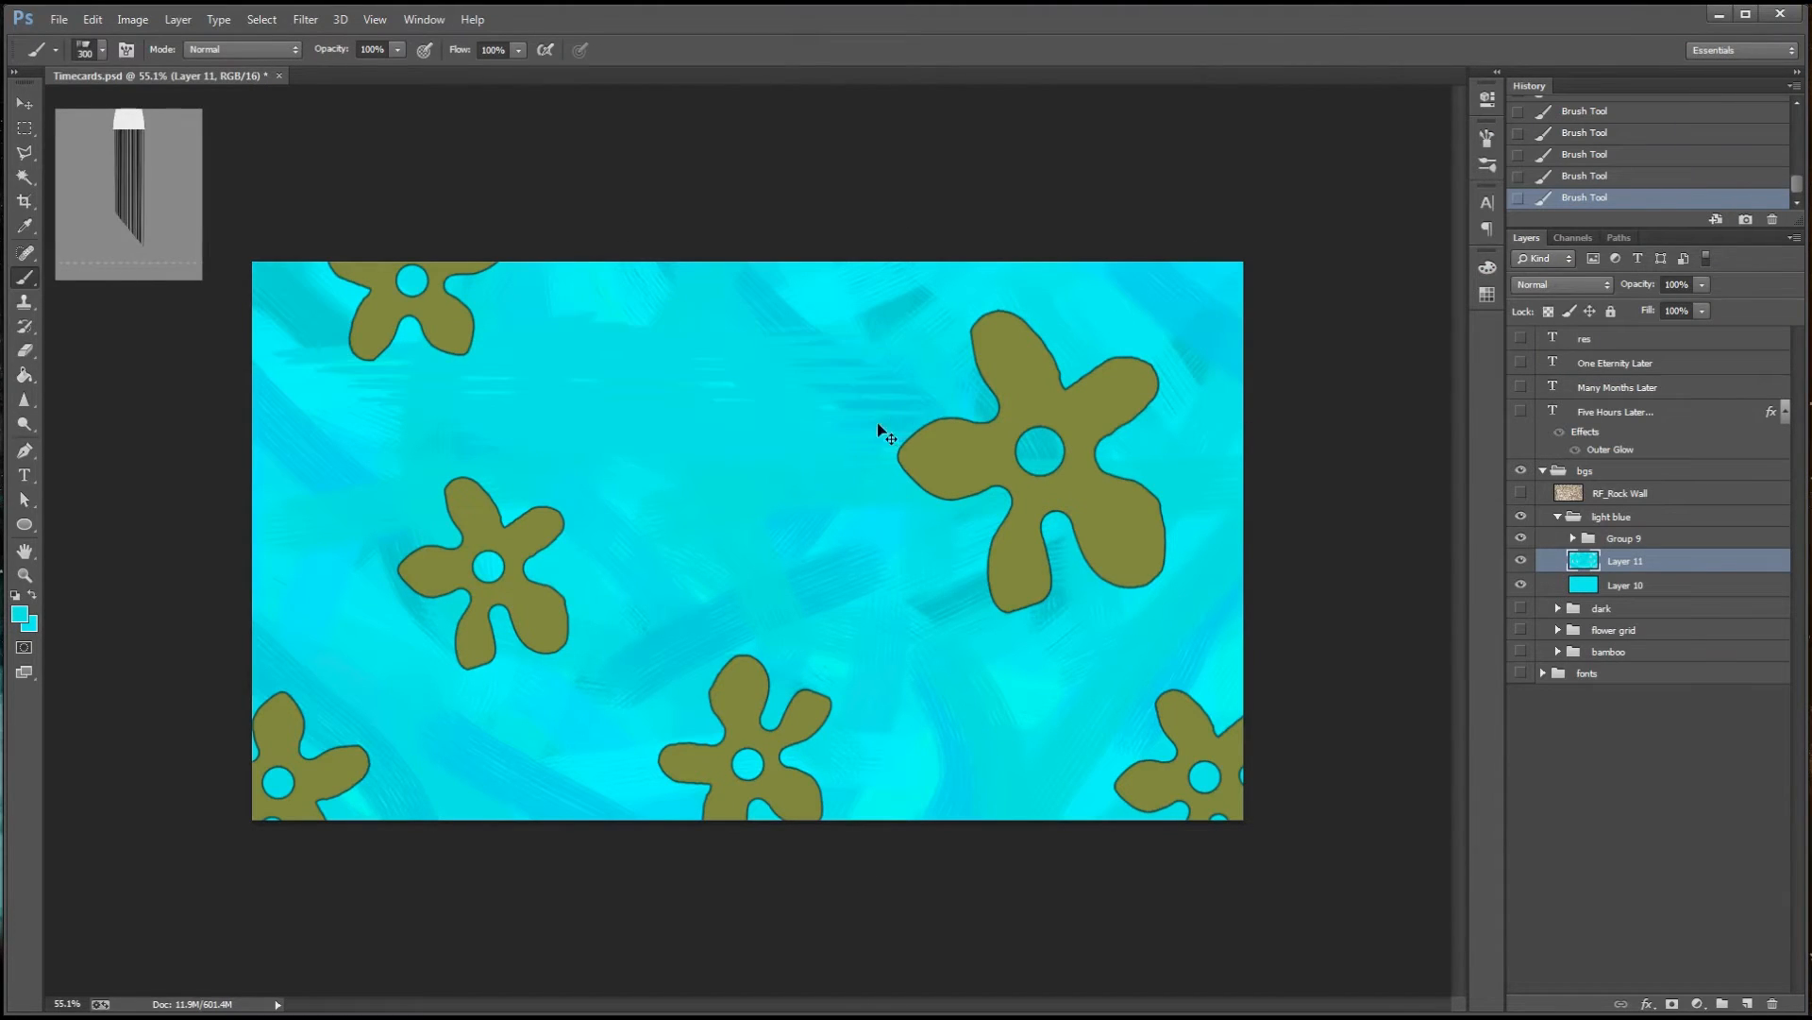
{"action": "left_click_drag", "start_coordinate": [507, 449], "coordinate": [458, 455]}
Set the Round Angle brush to 78% stiffness, 66% bristles and 231% length
{"action": "key", "text": "F5"}
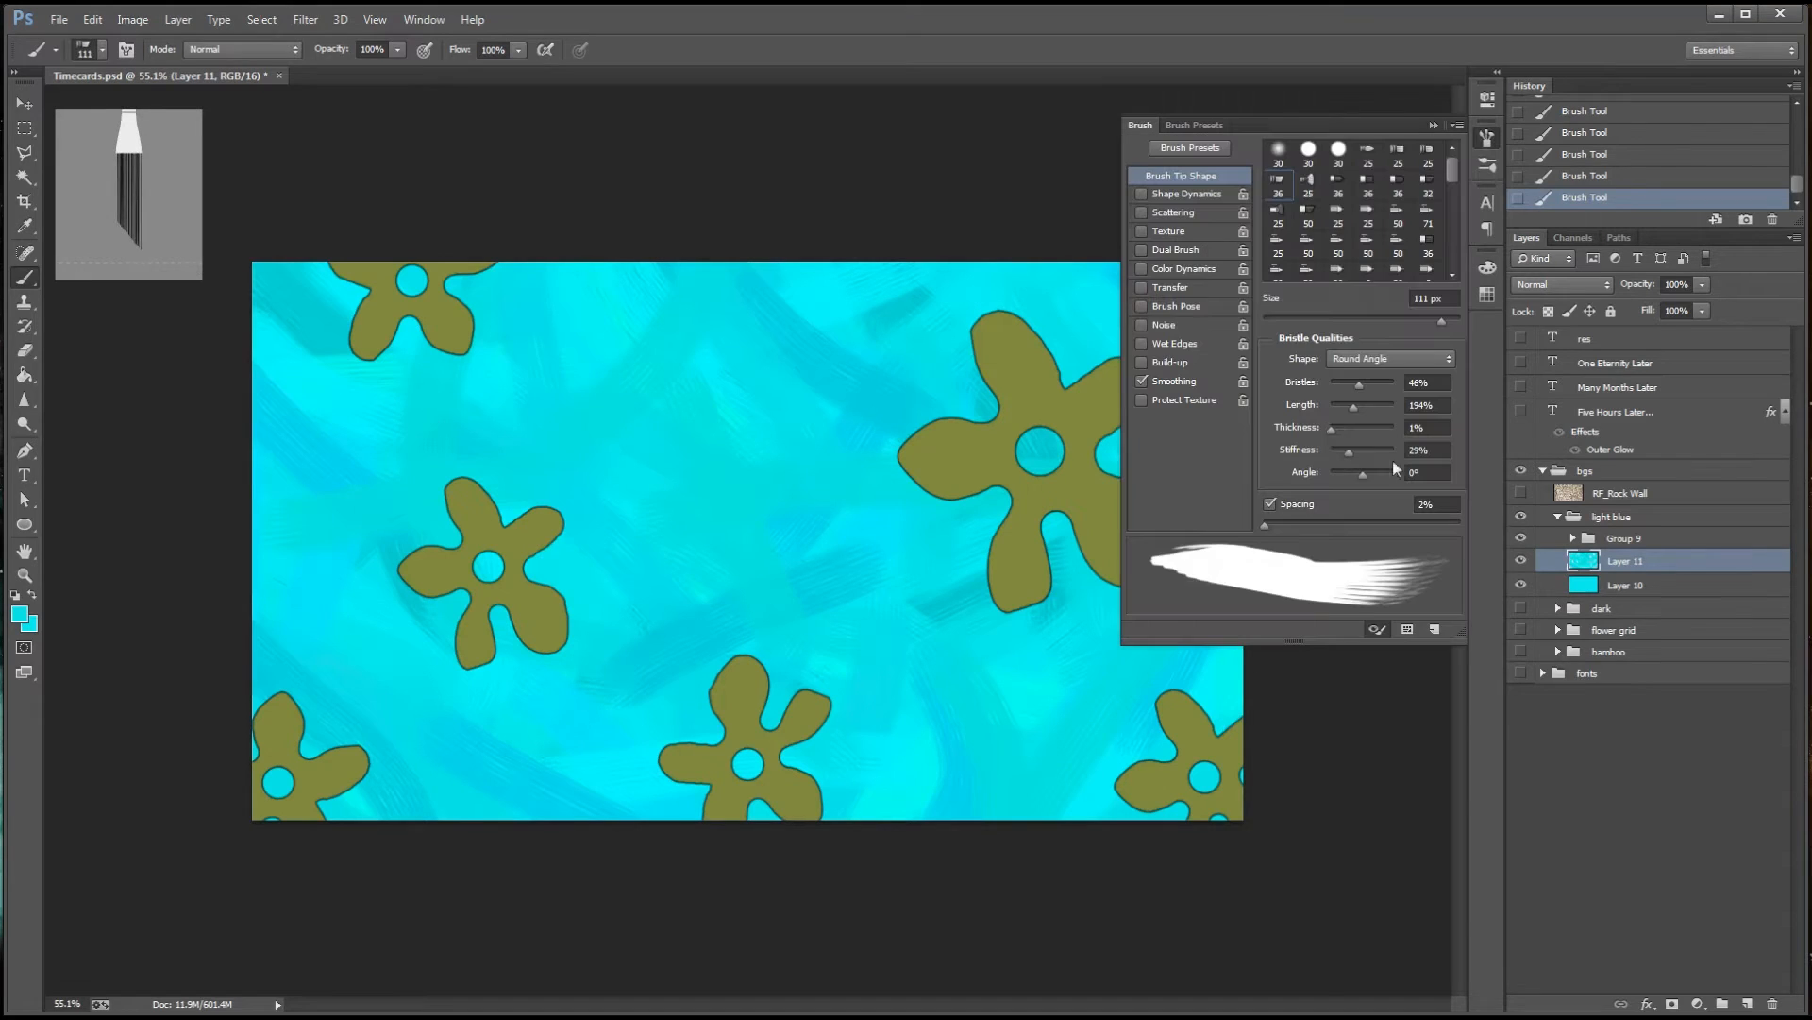
{"action": "left_click_drag", "start_coordinate": [1348, 451], "coordinate": [1379, 451]}
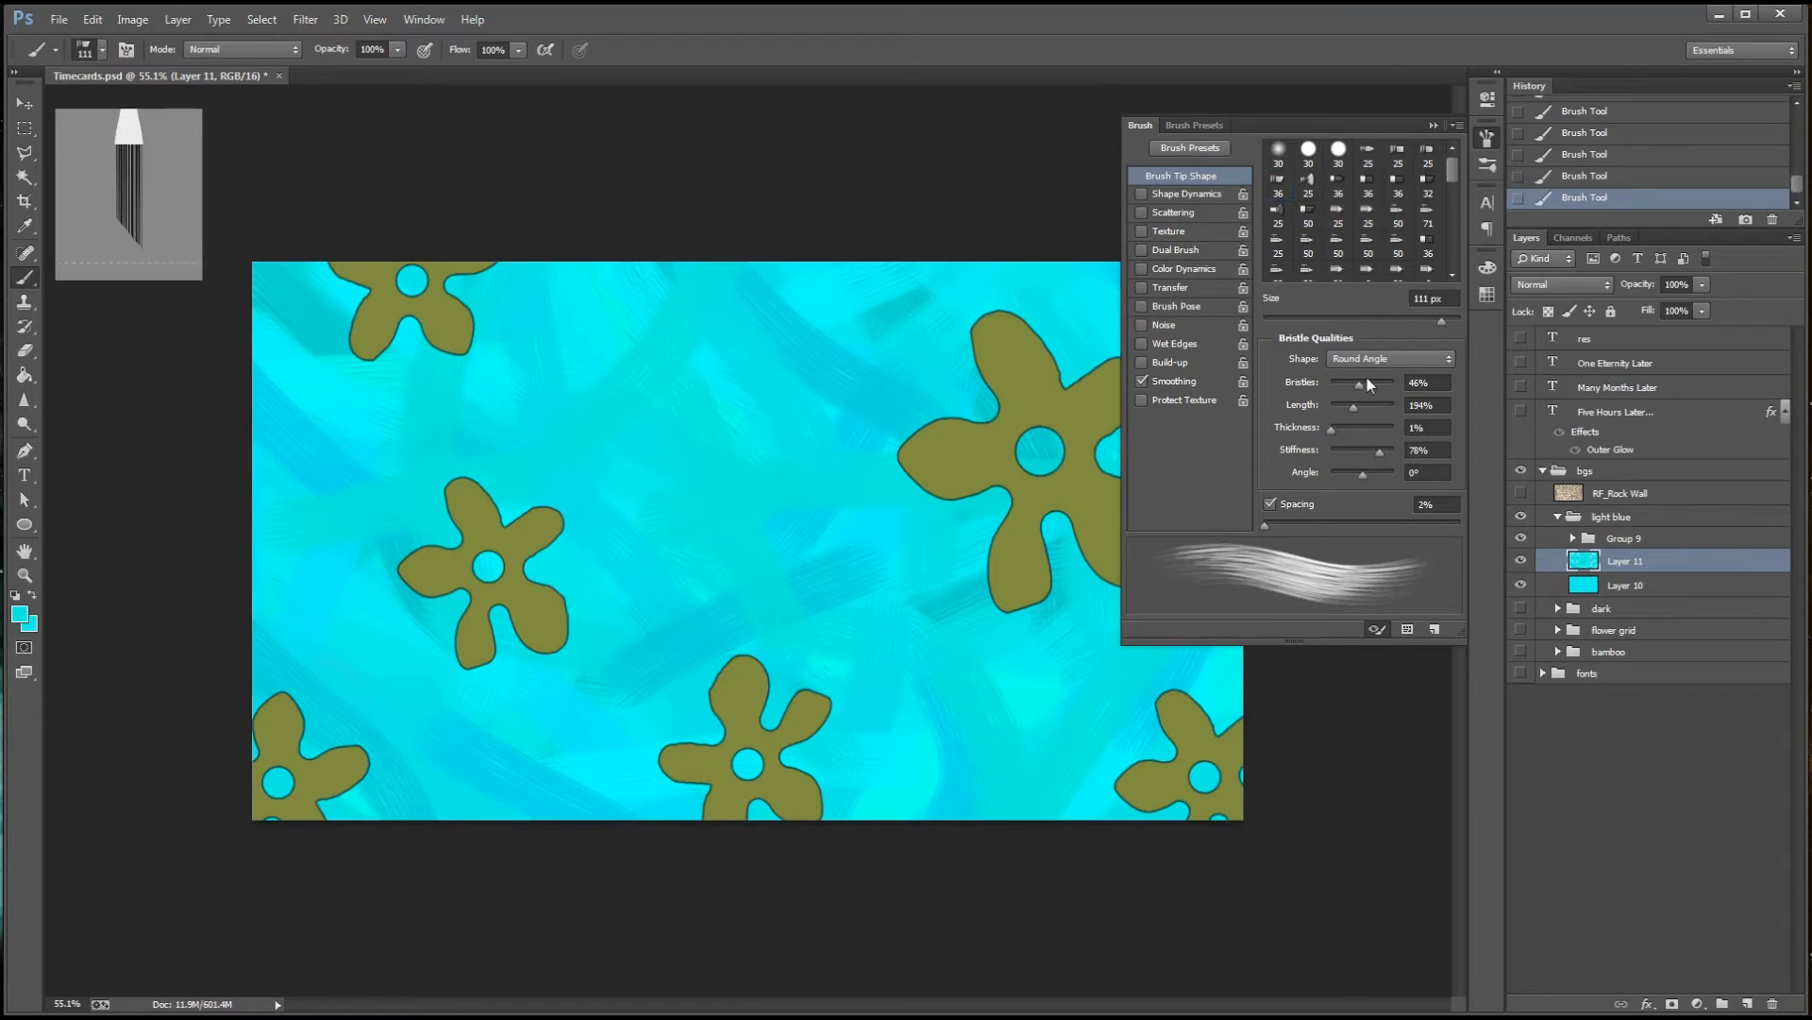
{"action": "left_click_drag", "start_coordinate": [1365, 382], "coordinate": [1372, 383]}
Pick a bright cyan and blend strokes over the lower-left background with the brush enlarged to 202 px
{"action": "left_click", "coordinate": [19, 614]}
{"action": "left_click", "coordinate": [1663, 85]}
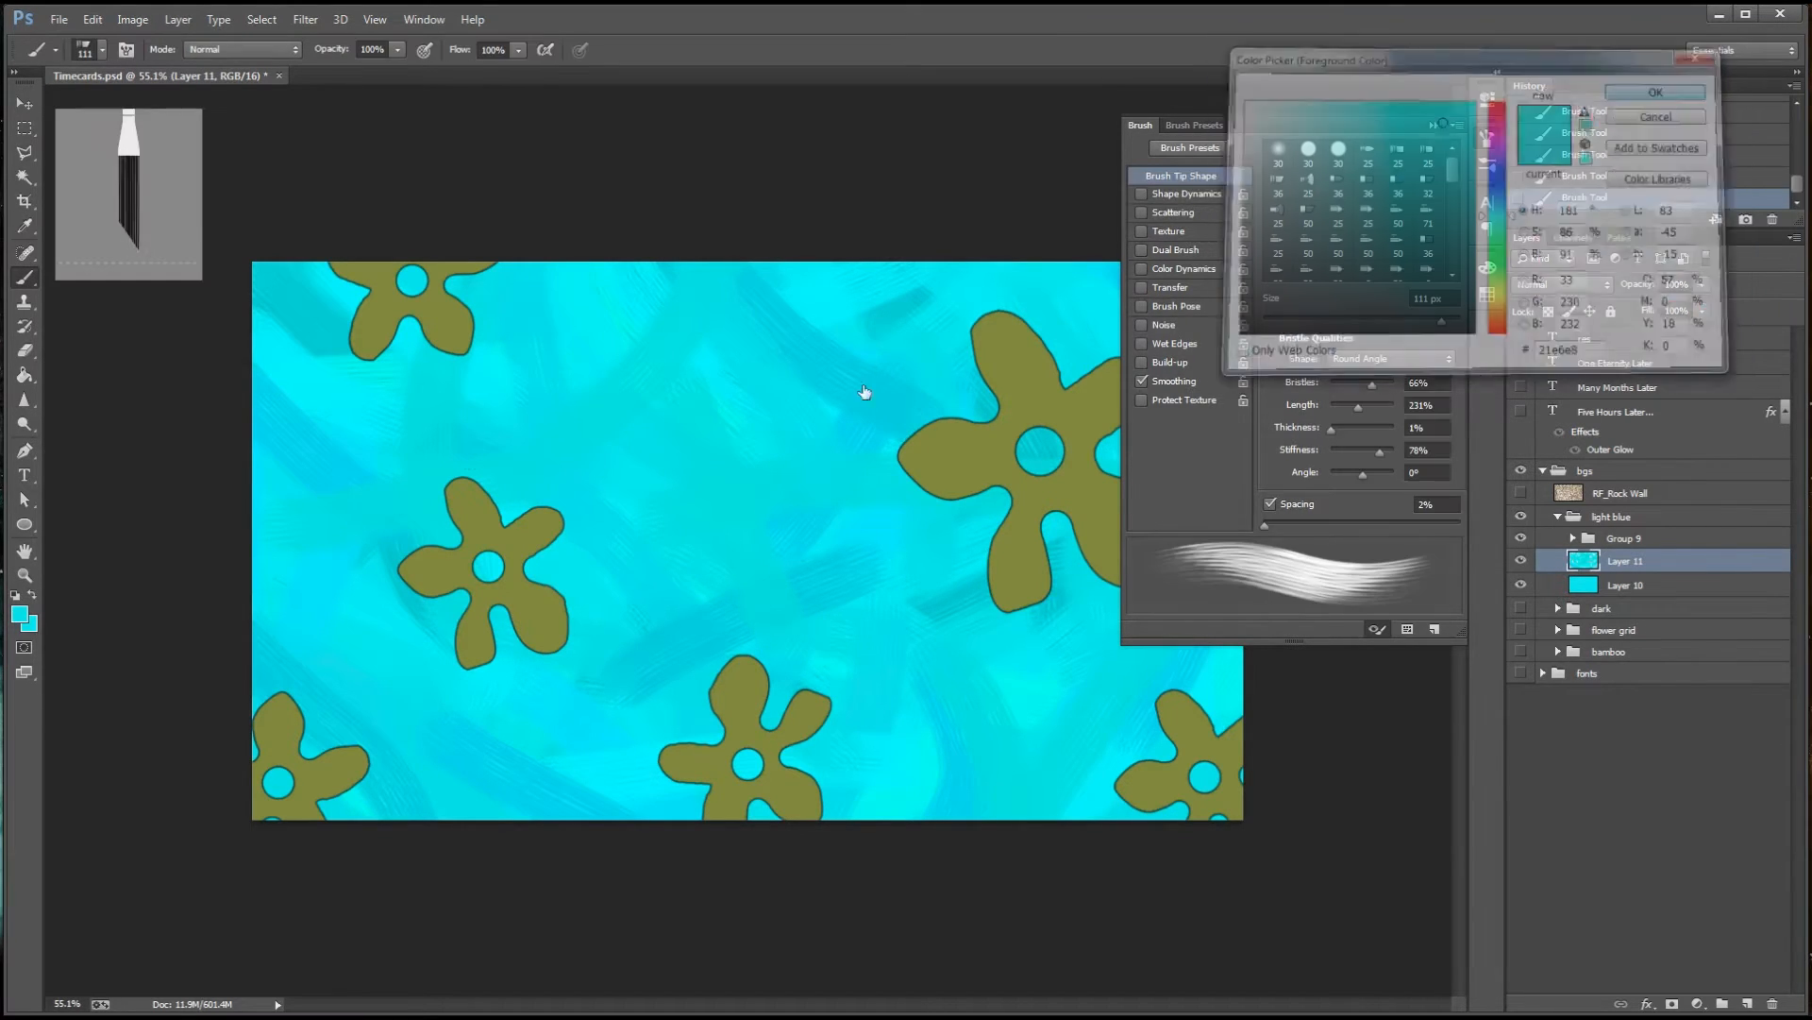
{"action": "left_click_drag", "start_coordinate": [352, 623], "coordinate": [593, 727]}
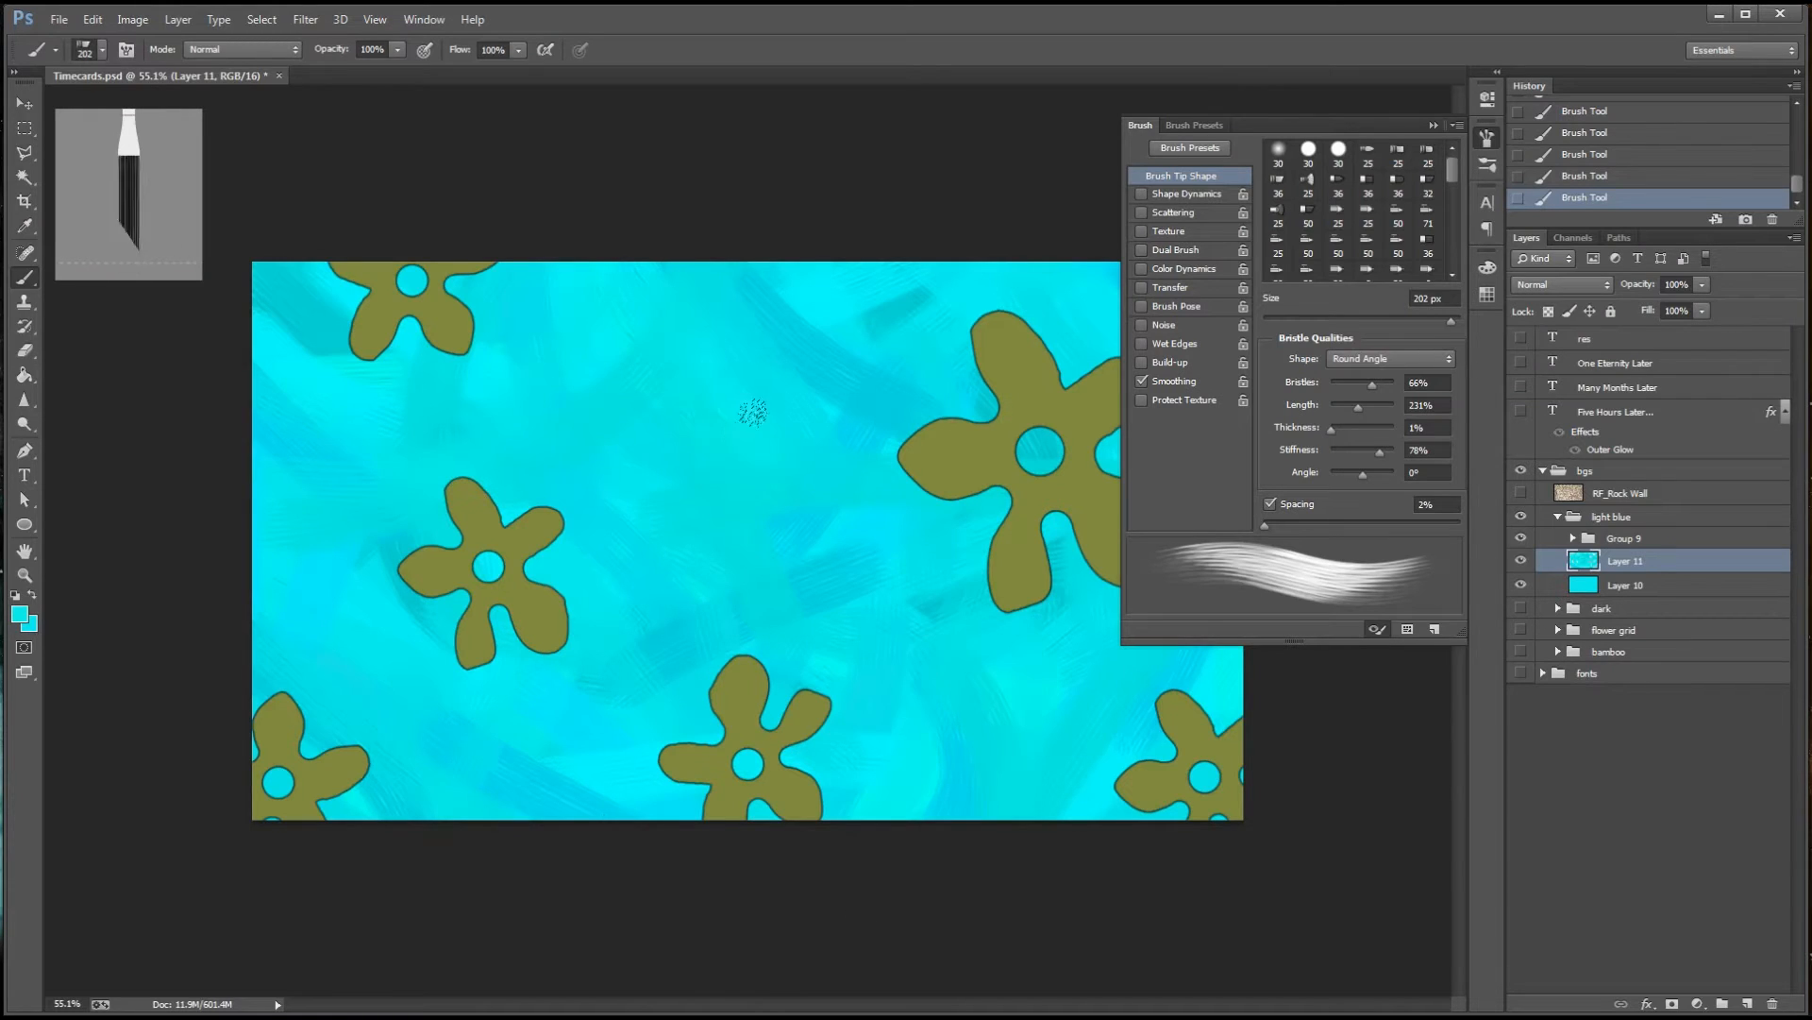
Adjust the foreground hue to a softer cyan and paint more blending strokes across the background
{"action": "left_click", "coordinate": [20, 614]}
{"action": "left_click_drag", "start_coordinate": [1517, 210], "coordinate": [1517, 217]}
{"action": "left_click", "coordinate": [1418, 120]}
{"action": "left_click", "coordinate": [1665, 86]}
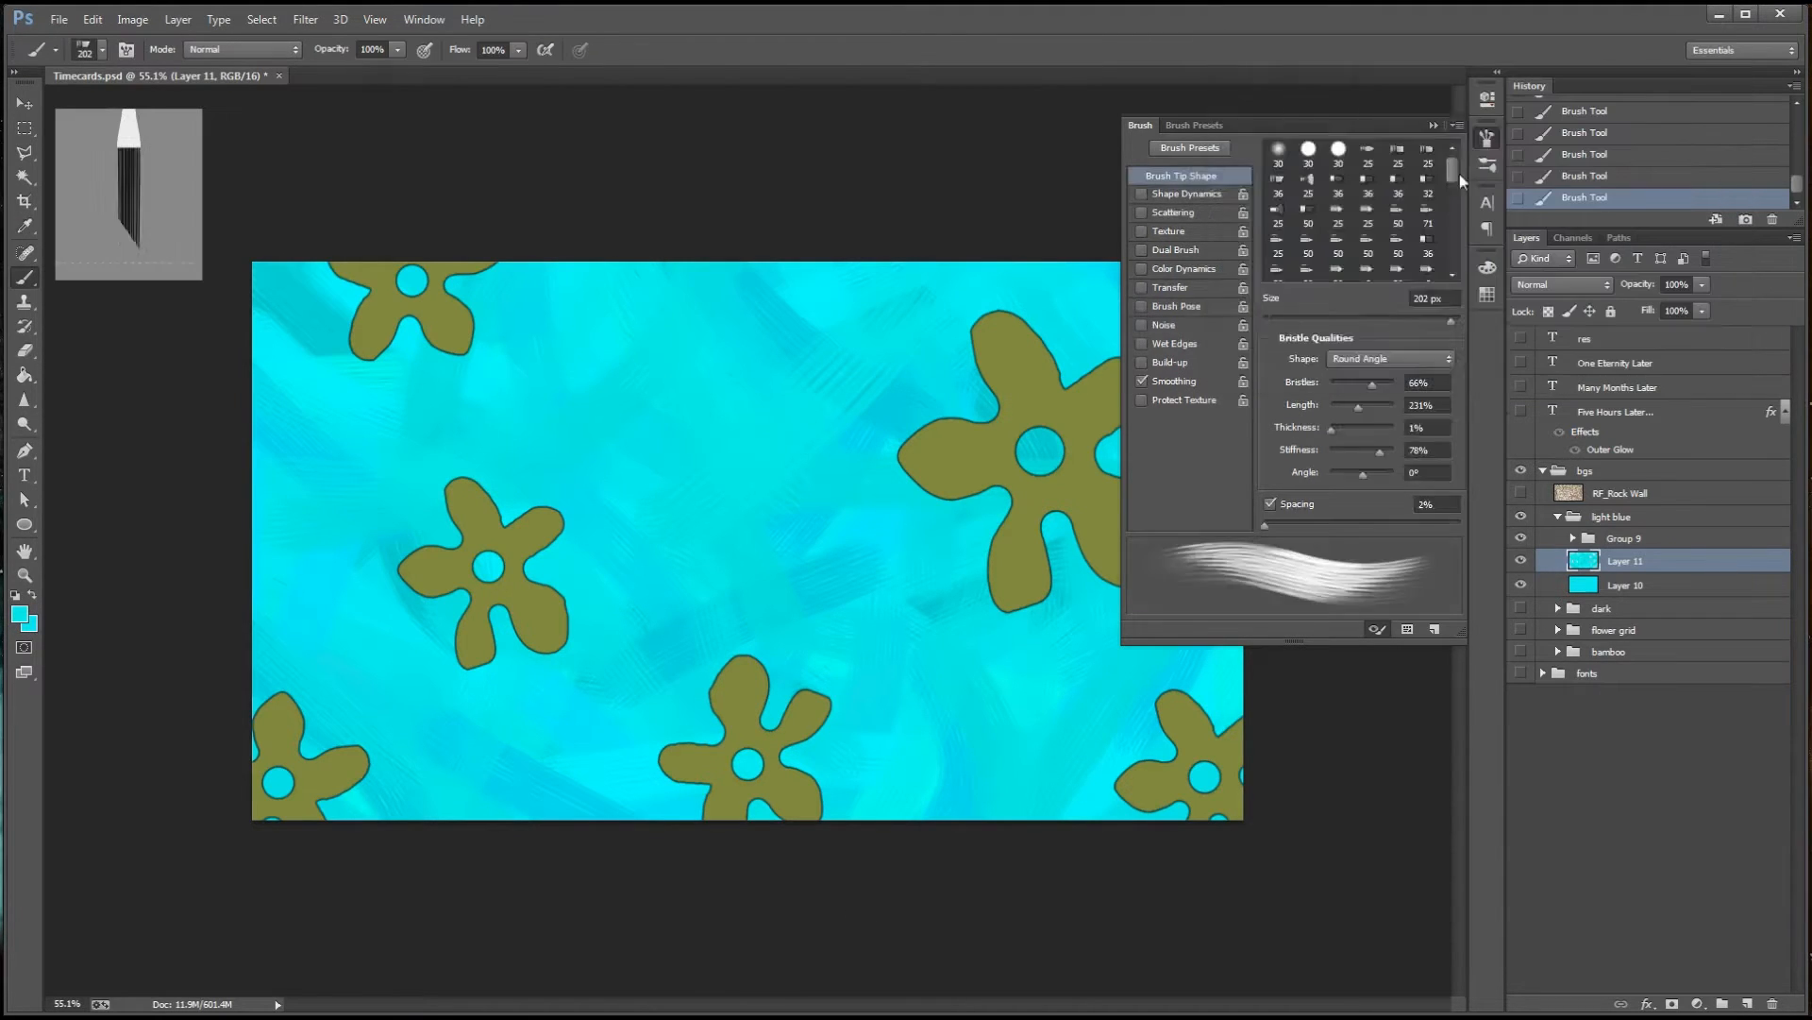
Paint strokes over the upper background, set the foreground colour to cyan #29cfde, and blend more strokes beneath the large flower
{"action": "left_click", "coordinate": [1486, 139]}
{"action": "left_click_drag", "start_coordinate": [1208, 342], "coordinate": [892, 412]}
{"action": "left_click_drag", "start_coordinate": [293, 304], "coordinate": [420, 326]}
{"action": "left_click", "coordinate": [20, 613]}
{"action": "left_click", "coordinate": [1432, 126]}
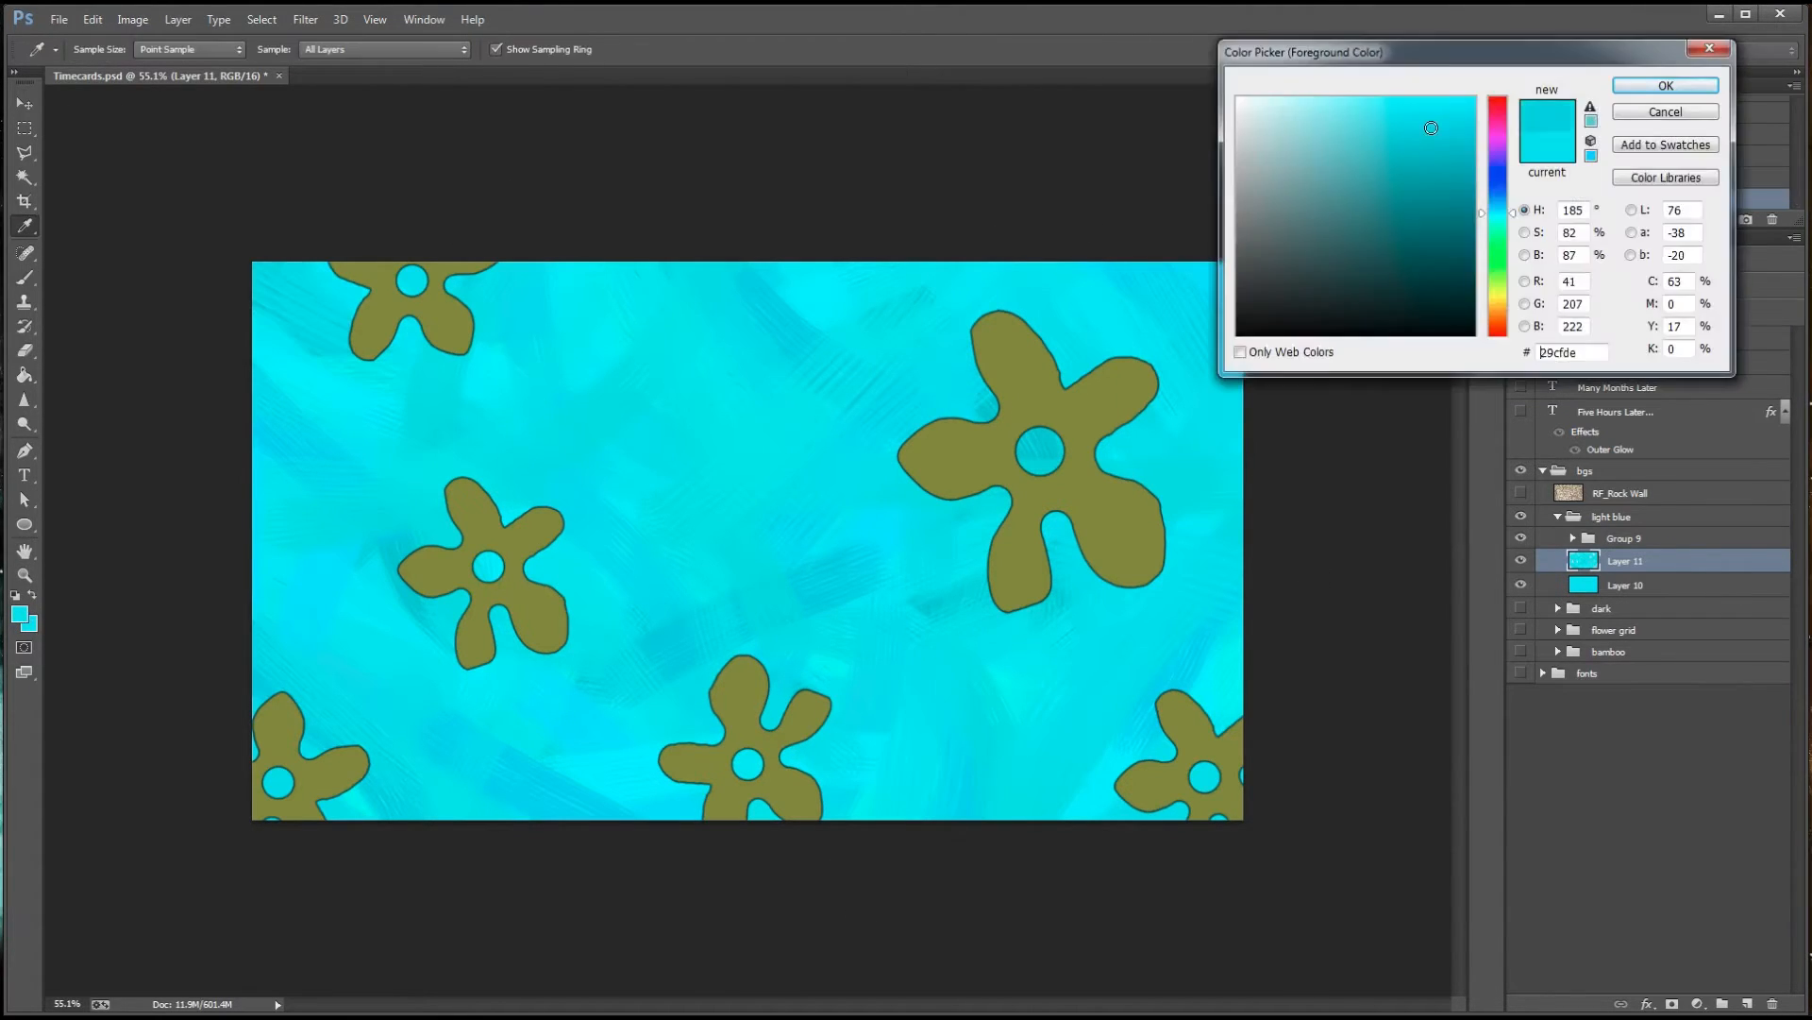
{"action": "left_click", "coordinate": [1665, 86]}
{"action": "left_click_drag", "start_coordinate": [1033, 638], "coordinate": [1031, 802]}
{"action": "left_click_drag", "start_coordinate": [997, 680], "coordinate": [1048, 802]}
{"action": "left_click_drag", "start_coordinate": [1029, 651], "coordinate": [1019, 722]}
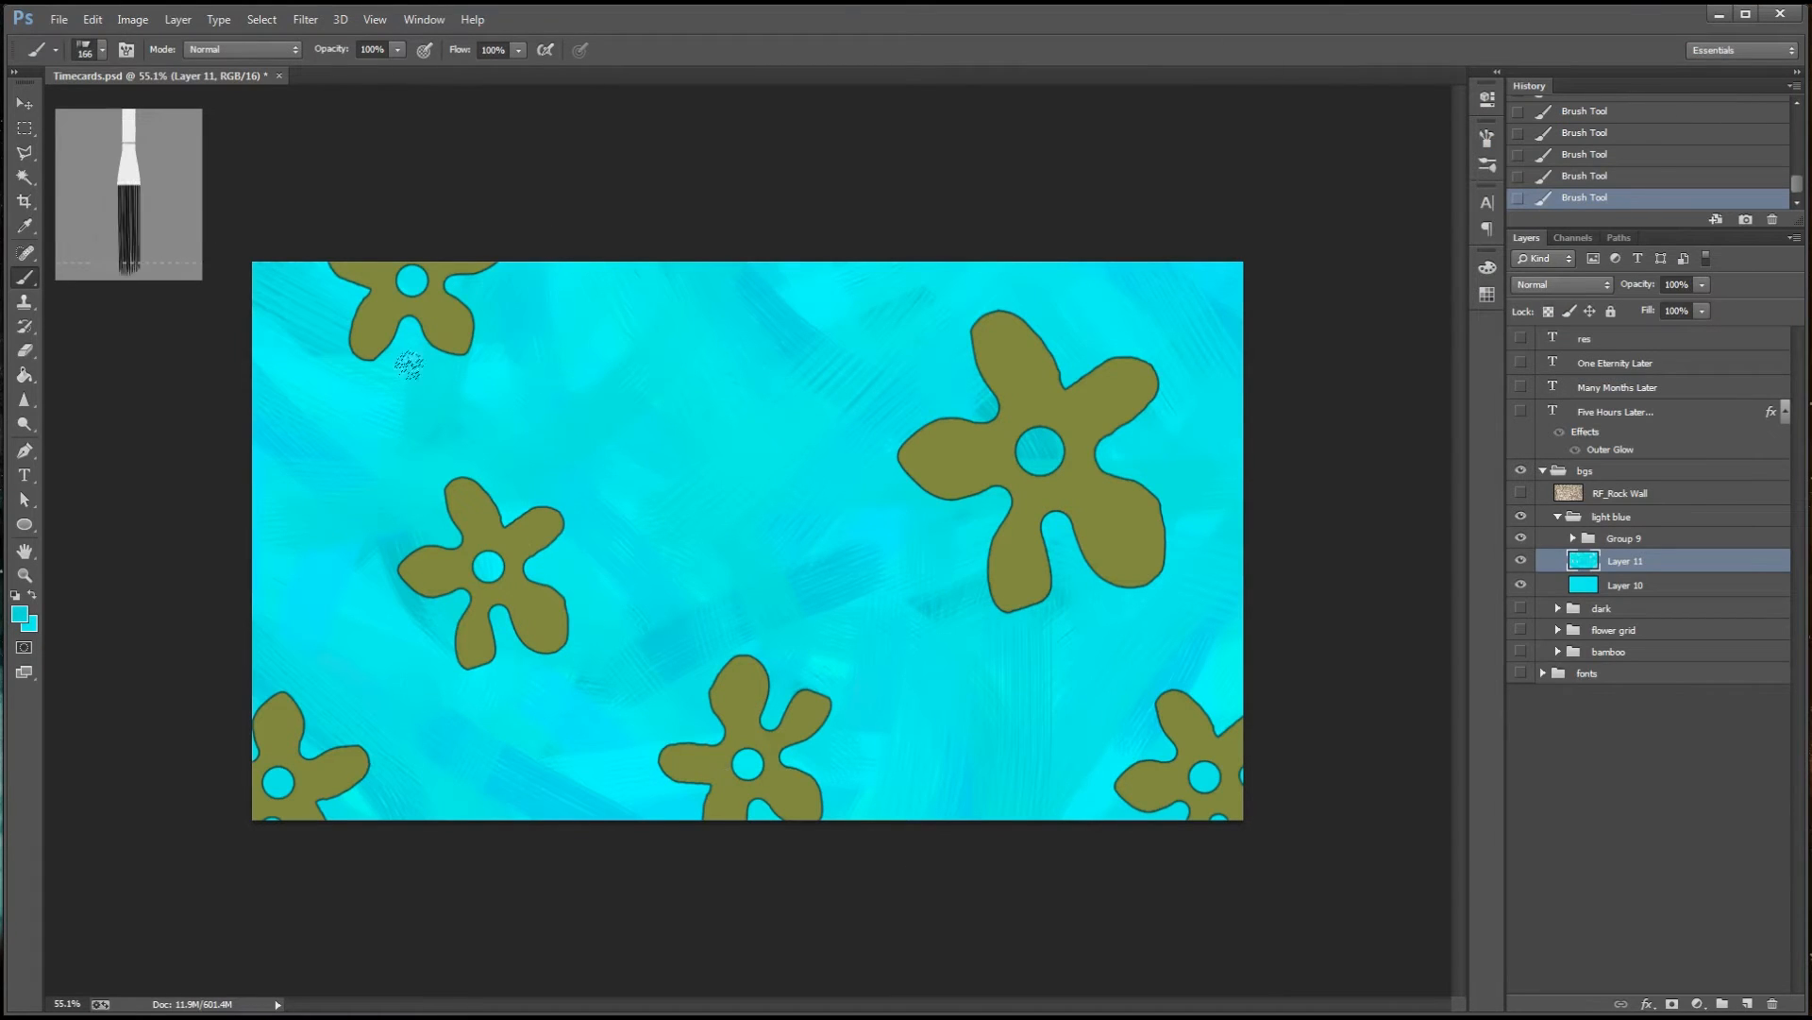
Pick a near-white cyan foreground colour, try a full-opacity stroke across the upper-left background, and undo that stroke
{"action": "left_click", "coordinate": [20, 614]}
{"action": "left_click", "coordinate": [1271, 105]}
{"action": "left_click", "coordinate": [1666, 86]}
{"action": "left_click_drag", "start_coordinate": [457, 323], "coordinate": [316, 415]}
{"action": "key", "text": "ctrl+z"}
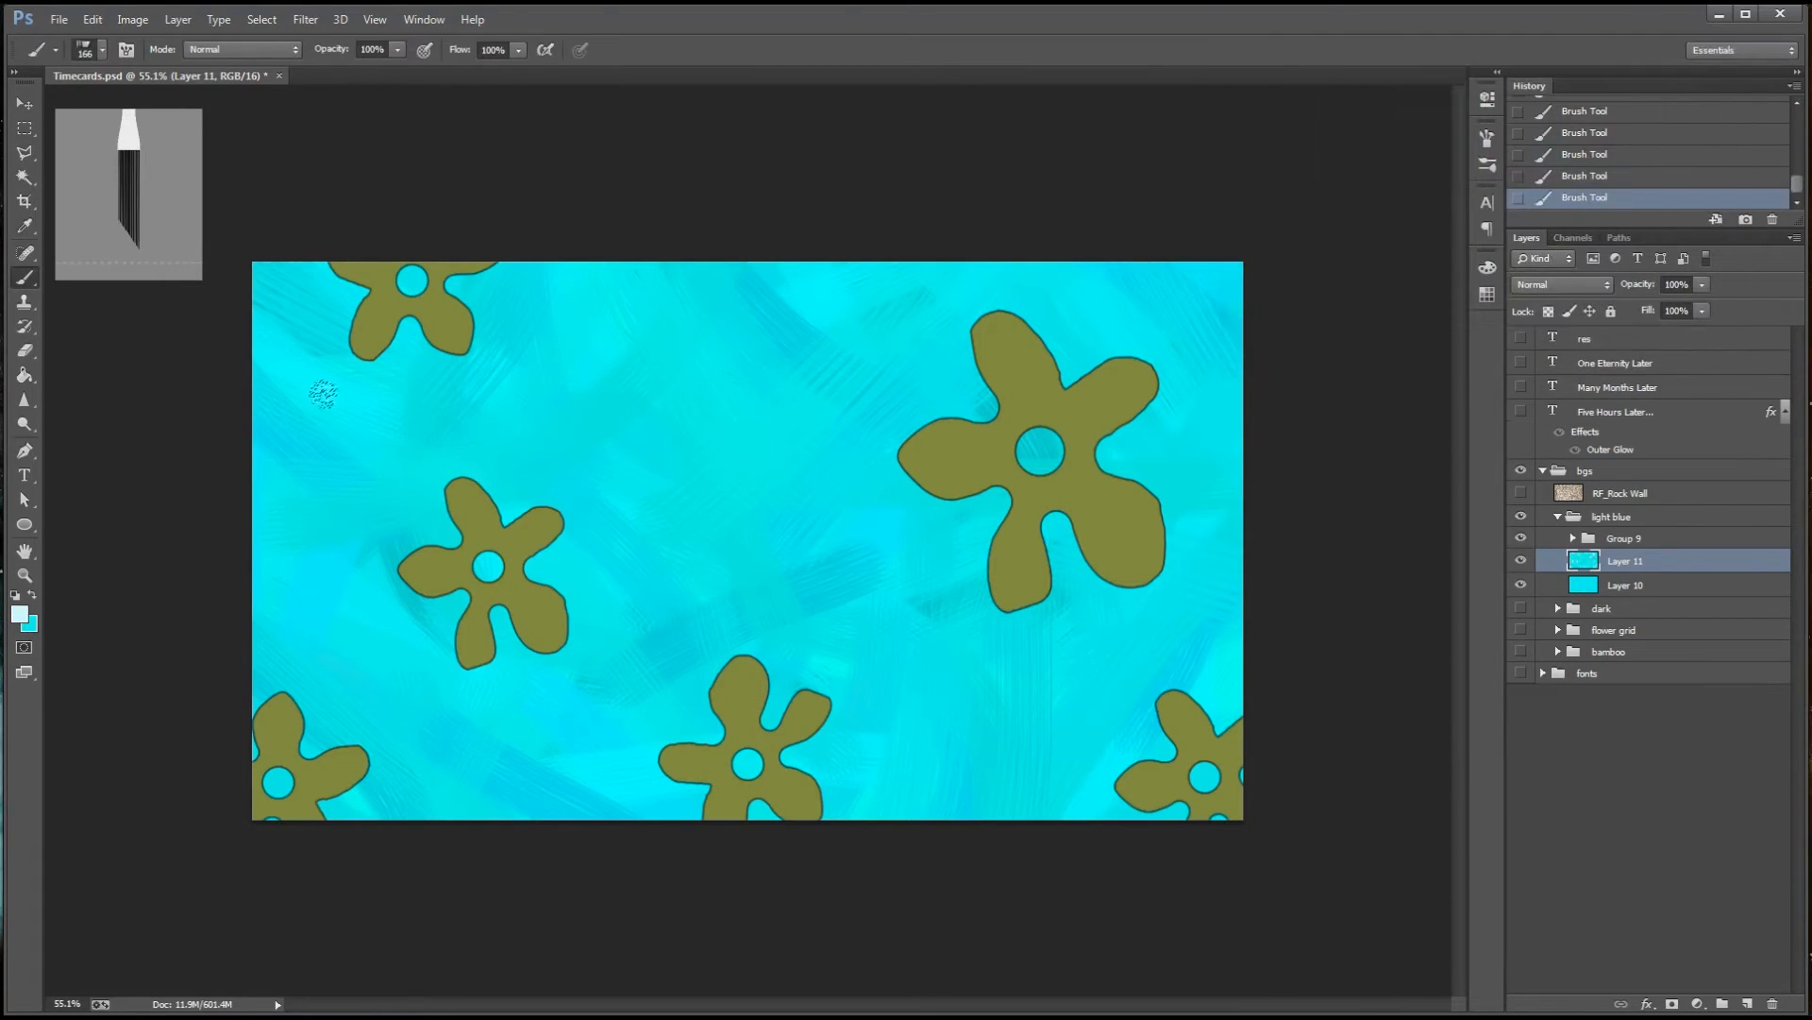
Paint pale bristle streaks across the background at 60% brush opacity, and lower the opacity to 23% for fainter ones
{"action": "left_click", "coordinate": [397, 50]}
{"action": "left_click_drag", "start_coordinate": [399, 71], "coordinate": [360, 71]}
{"action": "left_click", "coordinate": [398, 51]}
{"action": "left_click_drag", "start_coordinate": [260, 391], "coordinate": [574, 553]}
{"action": "left_click_drag", "start_coordinate": [644, 625], "coordinate": [955, 795]}
{"action": "left_click_drag", "start_coordinate": [940, 317], "coordinate": [654, 505]}
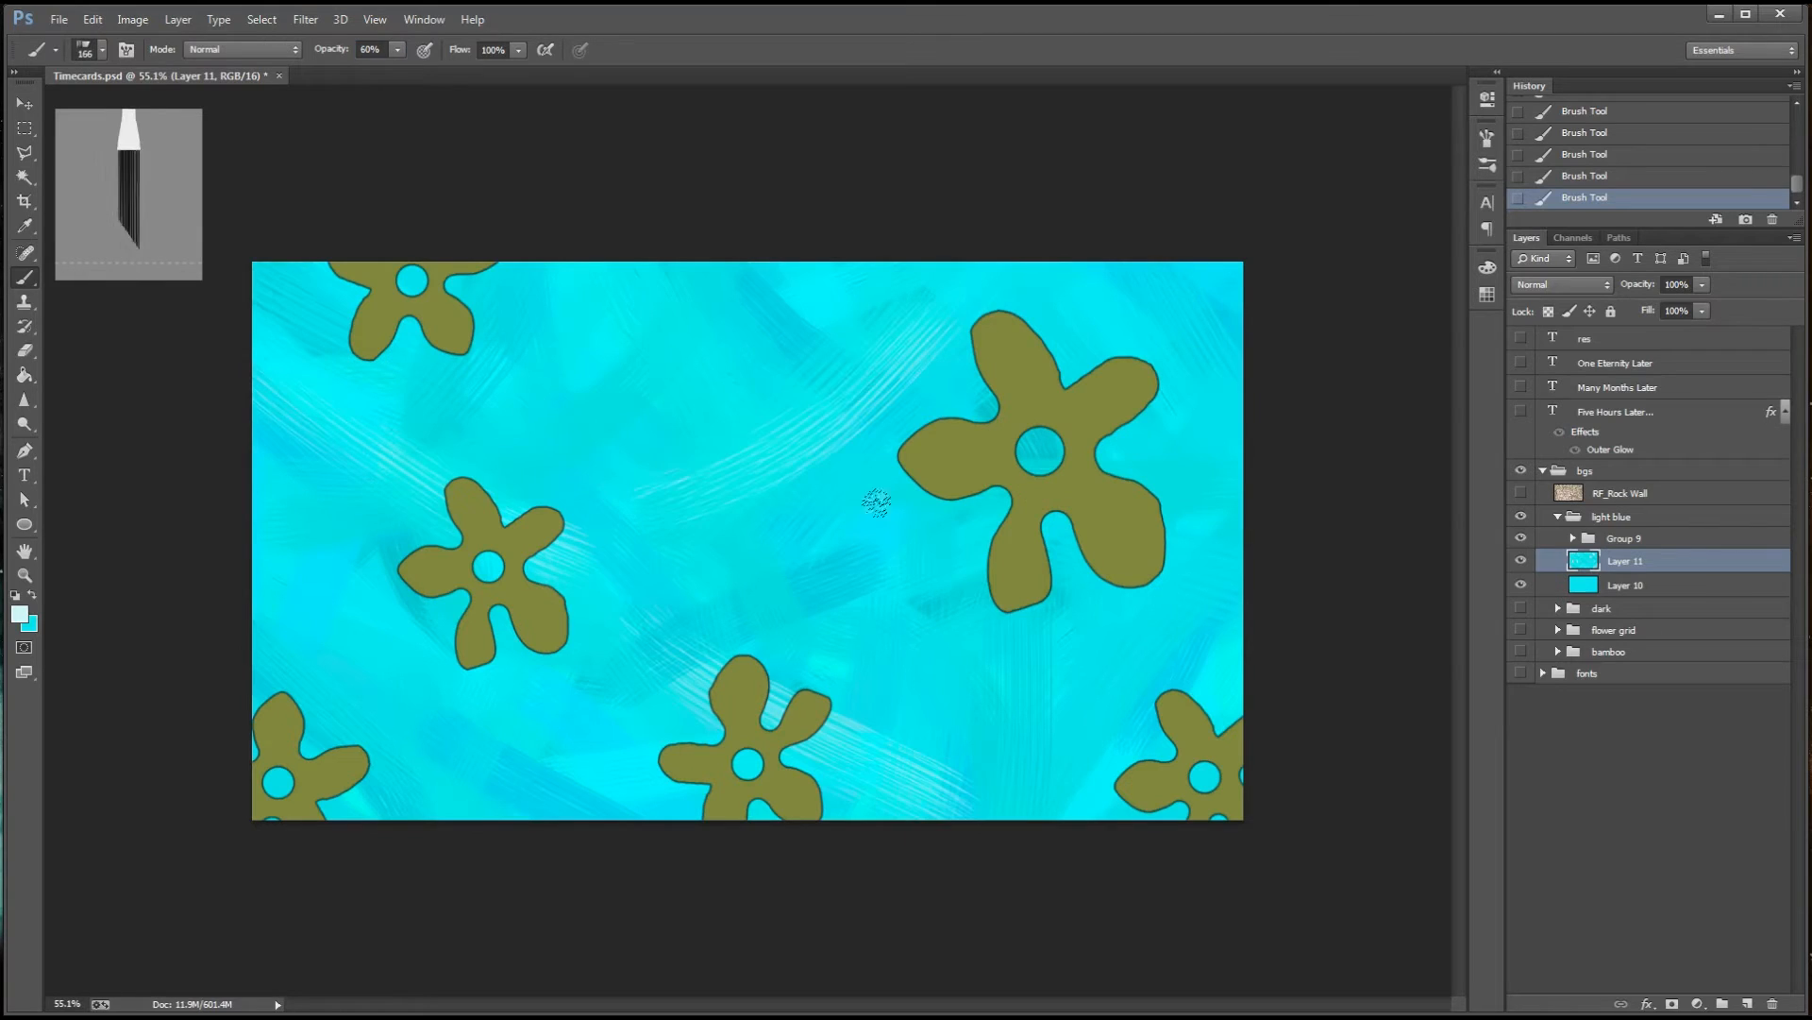
{"action": "left_click_drag", "start_coordinate": [1242, 278], "coordinate": [1167, 424]}
{"action": "key", "text": "2"}
{"action": "key", "text": "3"}
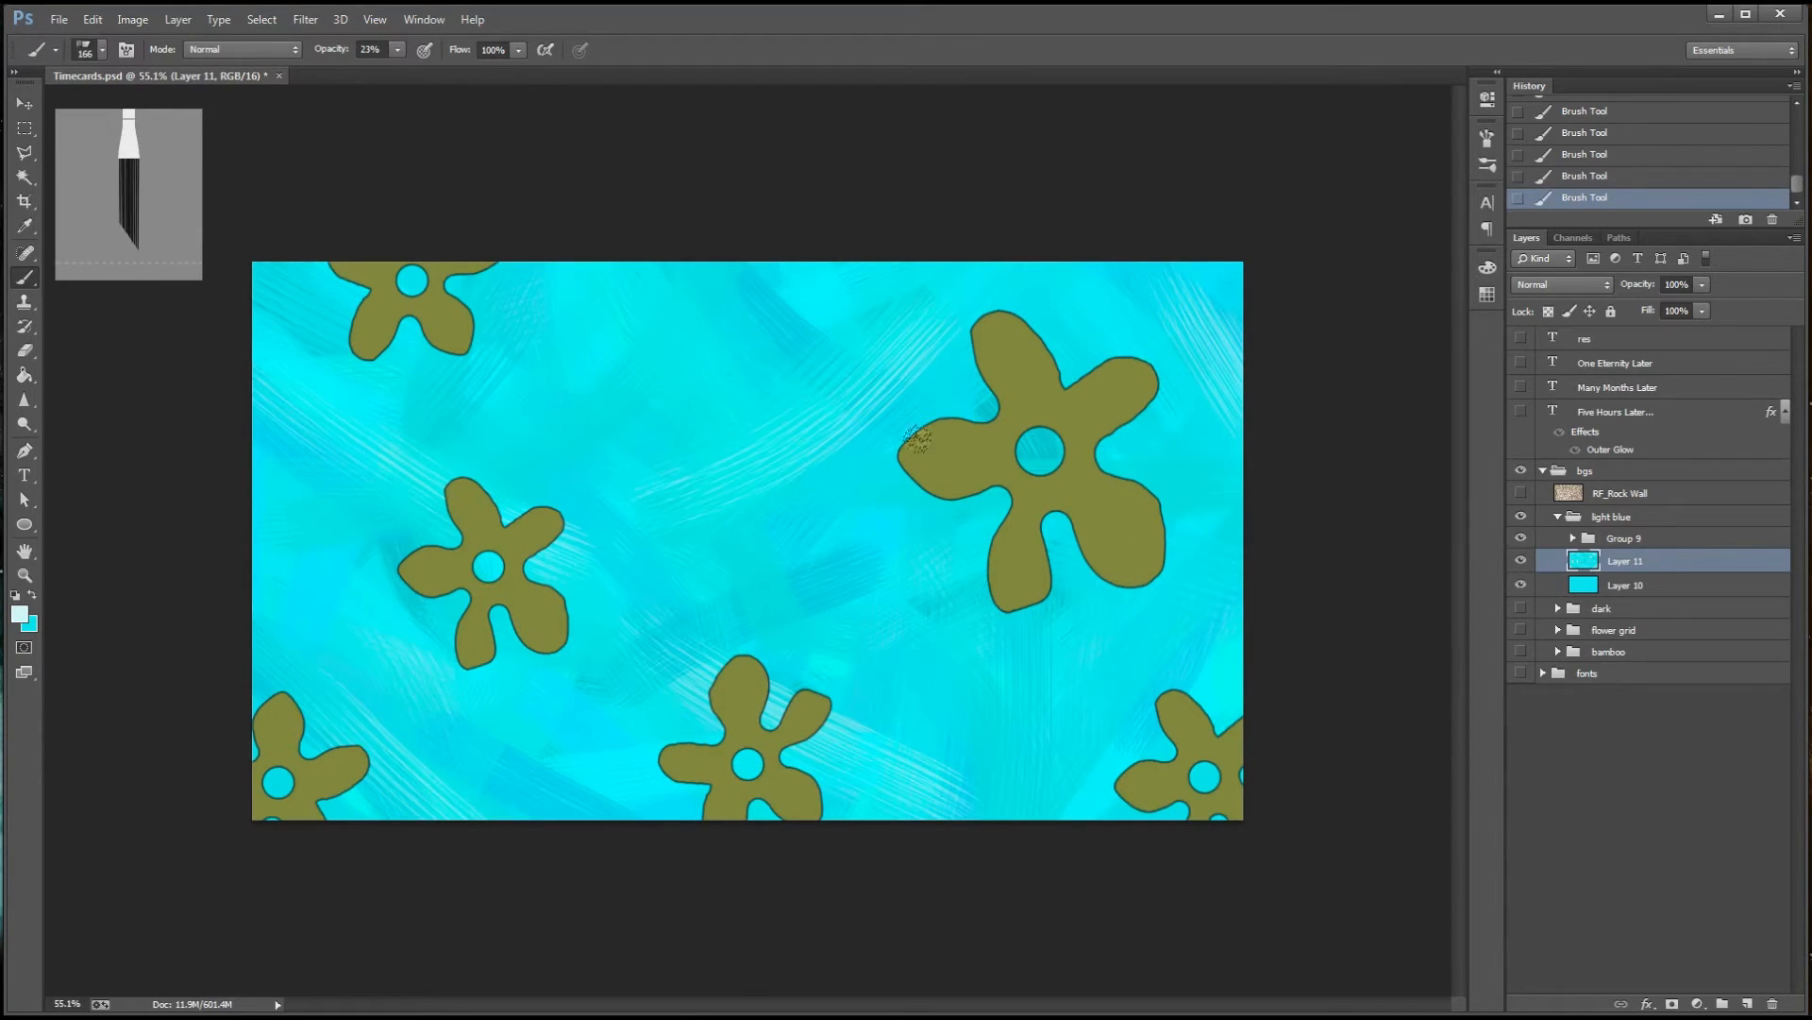
Set the foreground colour to dark teal #2f8c94 and paint faint shading strokes at 11% brush opacity
{"action": "left_click", "coordinate": [19, 614]}
{"action": "left_click", "coordinate": [1344, 198]}
{"action": "left_click", "coordinate": [1400, 194]}
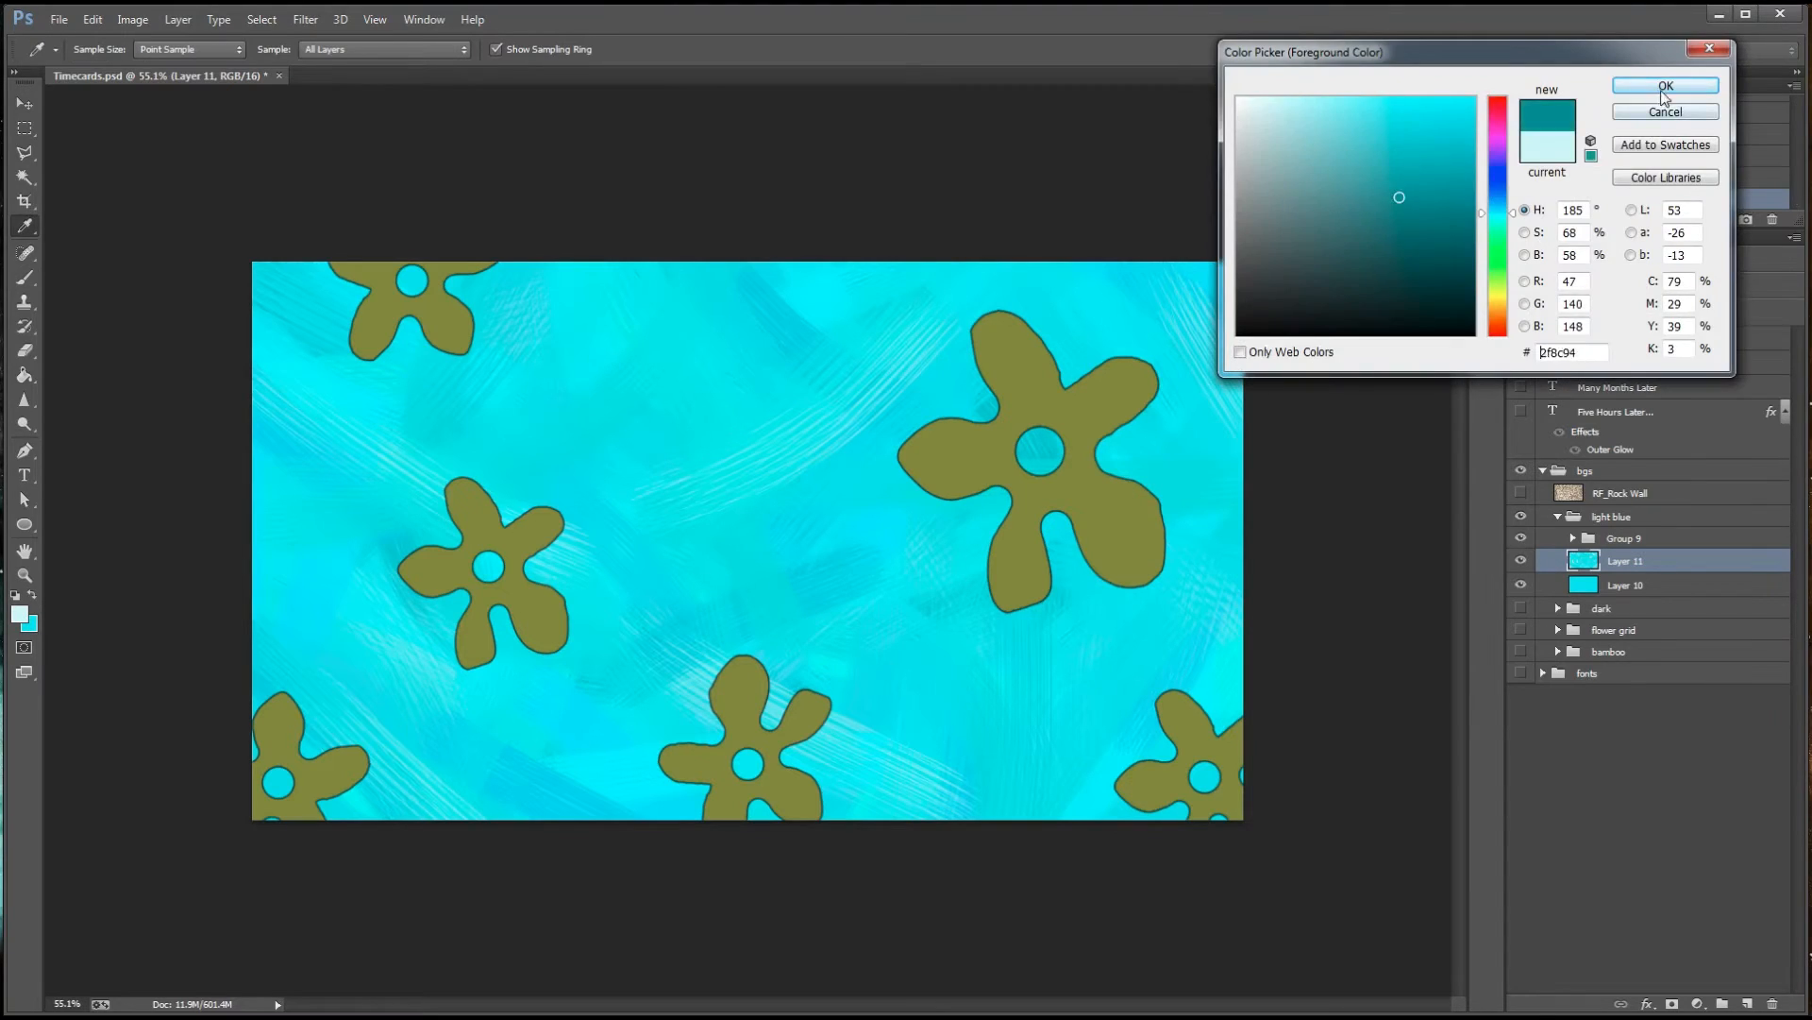
{"action": "left_click", "coordinate": [1662, 86]}
{"action": "left_click_drag", "start_coordinate": [399, 51], "coordinate": [387, 59]}
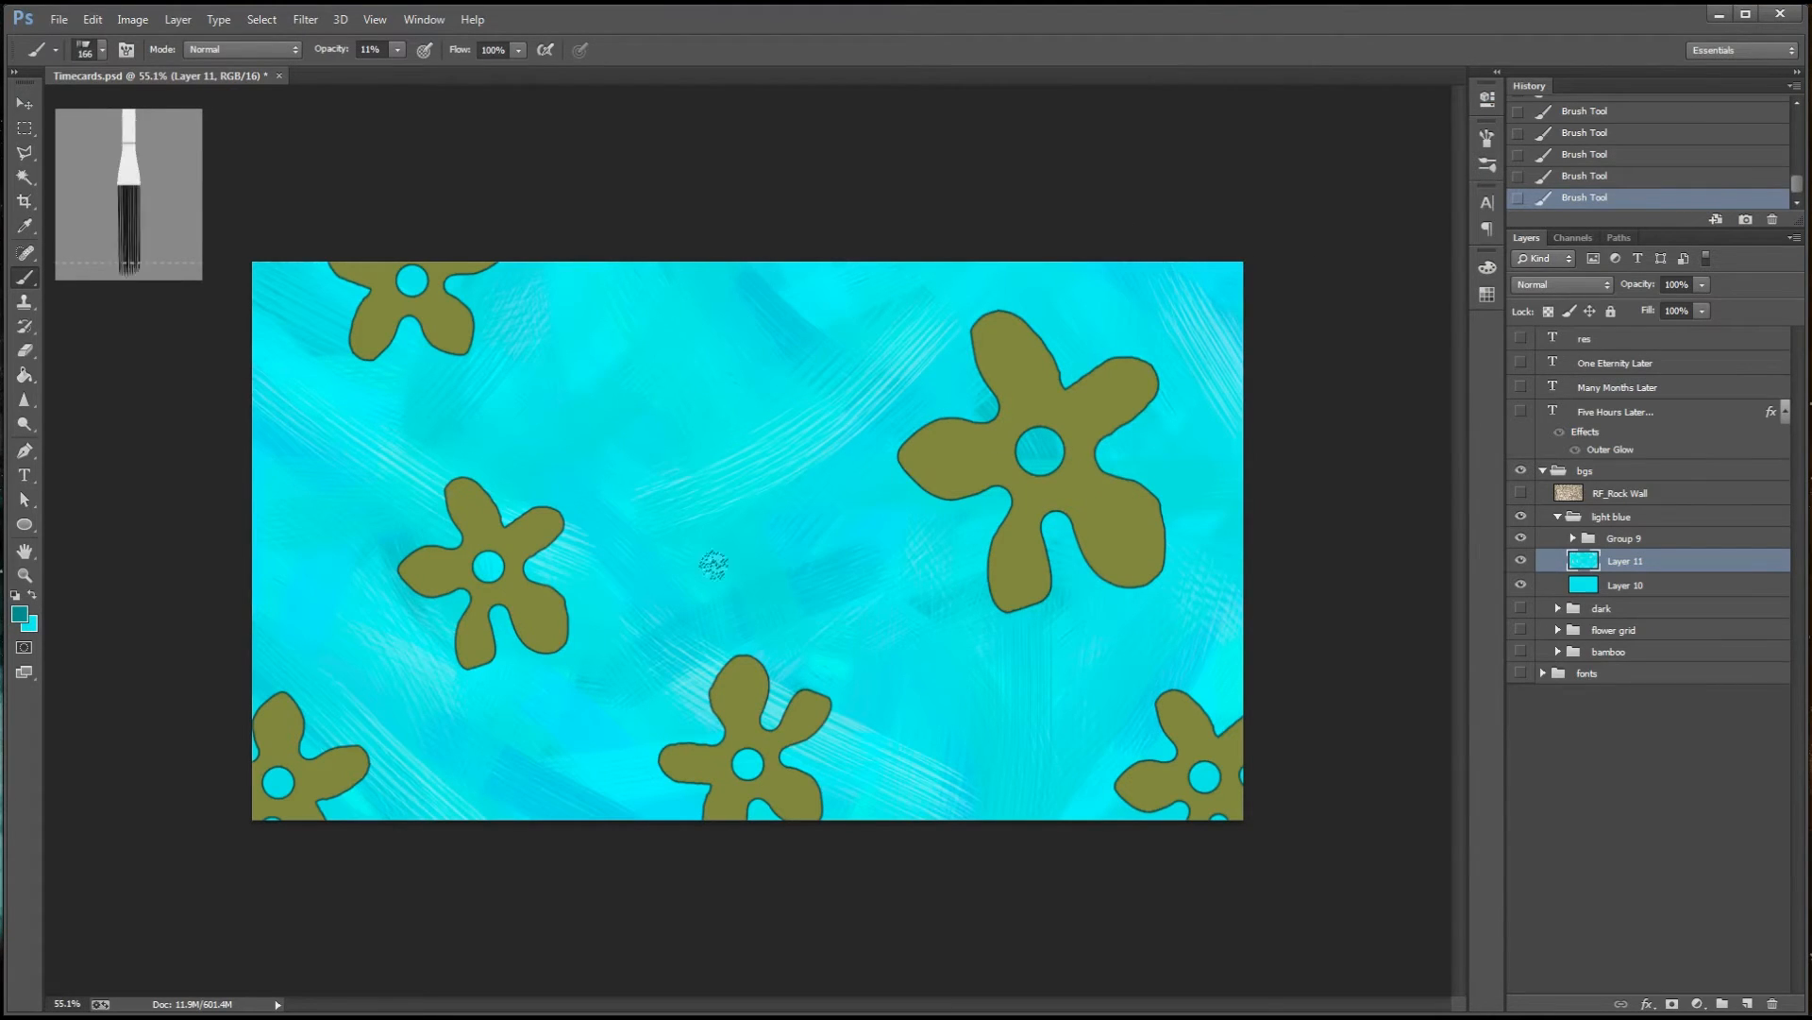
{"action": "left_click_drag", "start_coordinate": [1173, 485], "coordinate": [1140, 486]}
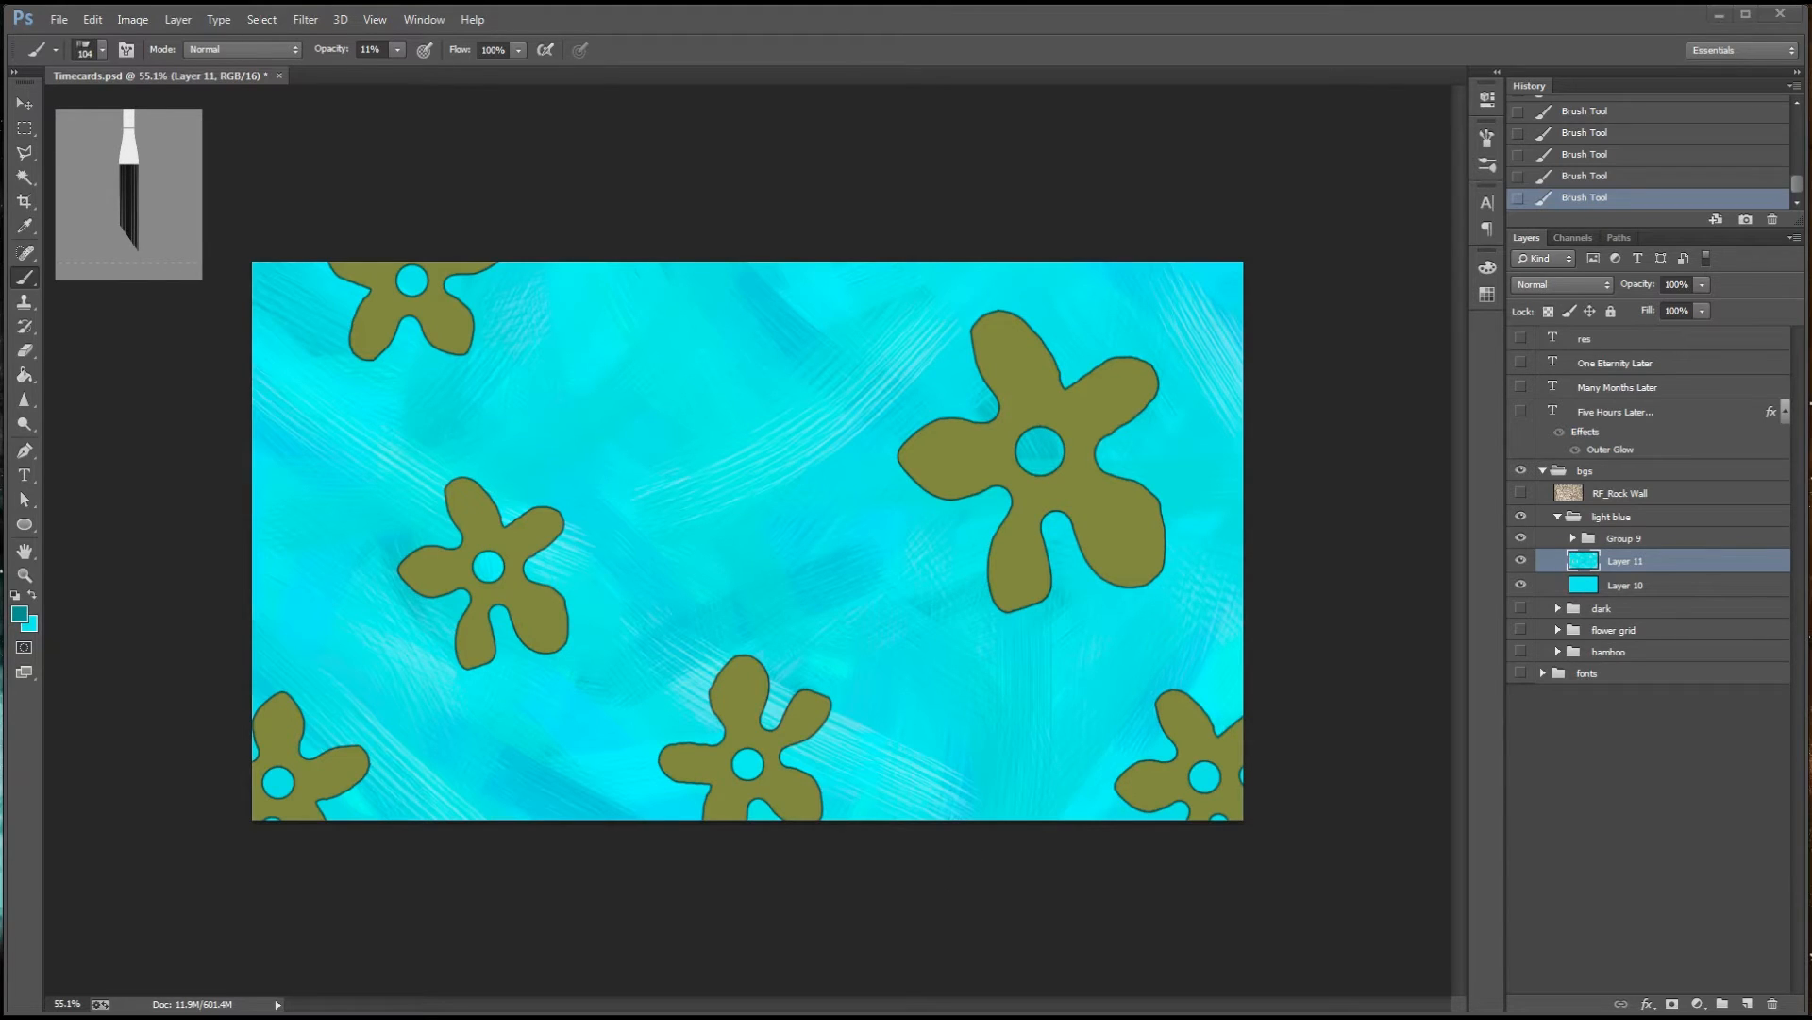
Show the contents of Group 9 and disable the Stroke effect in the layer style of BU copy 21
{"action": "left_click", "coordinate": [1572, 538]}
{"action": "left_click", "coordinate": [1784, 561]}
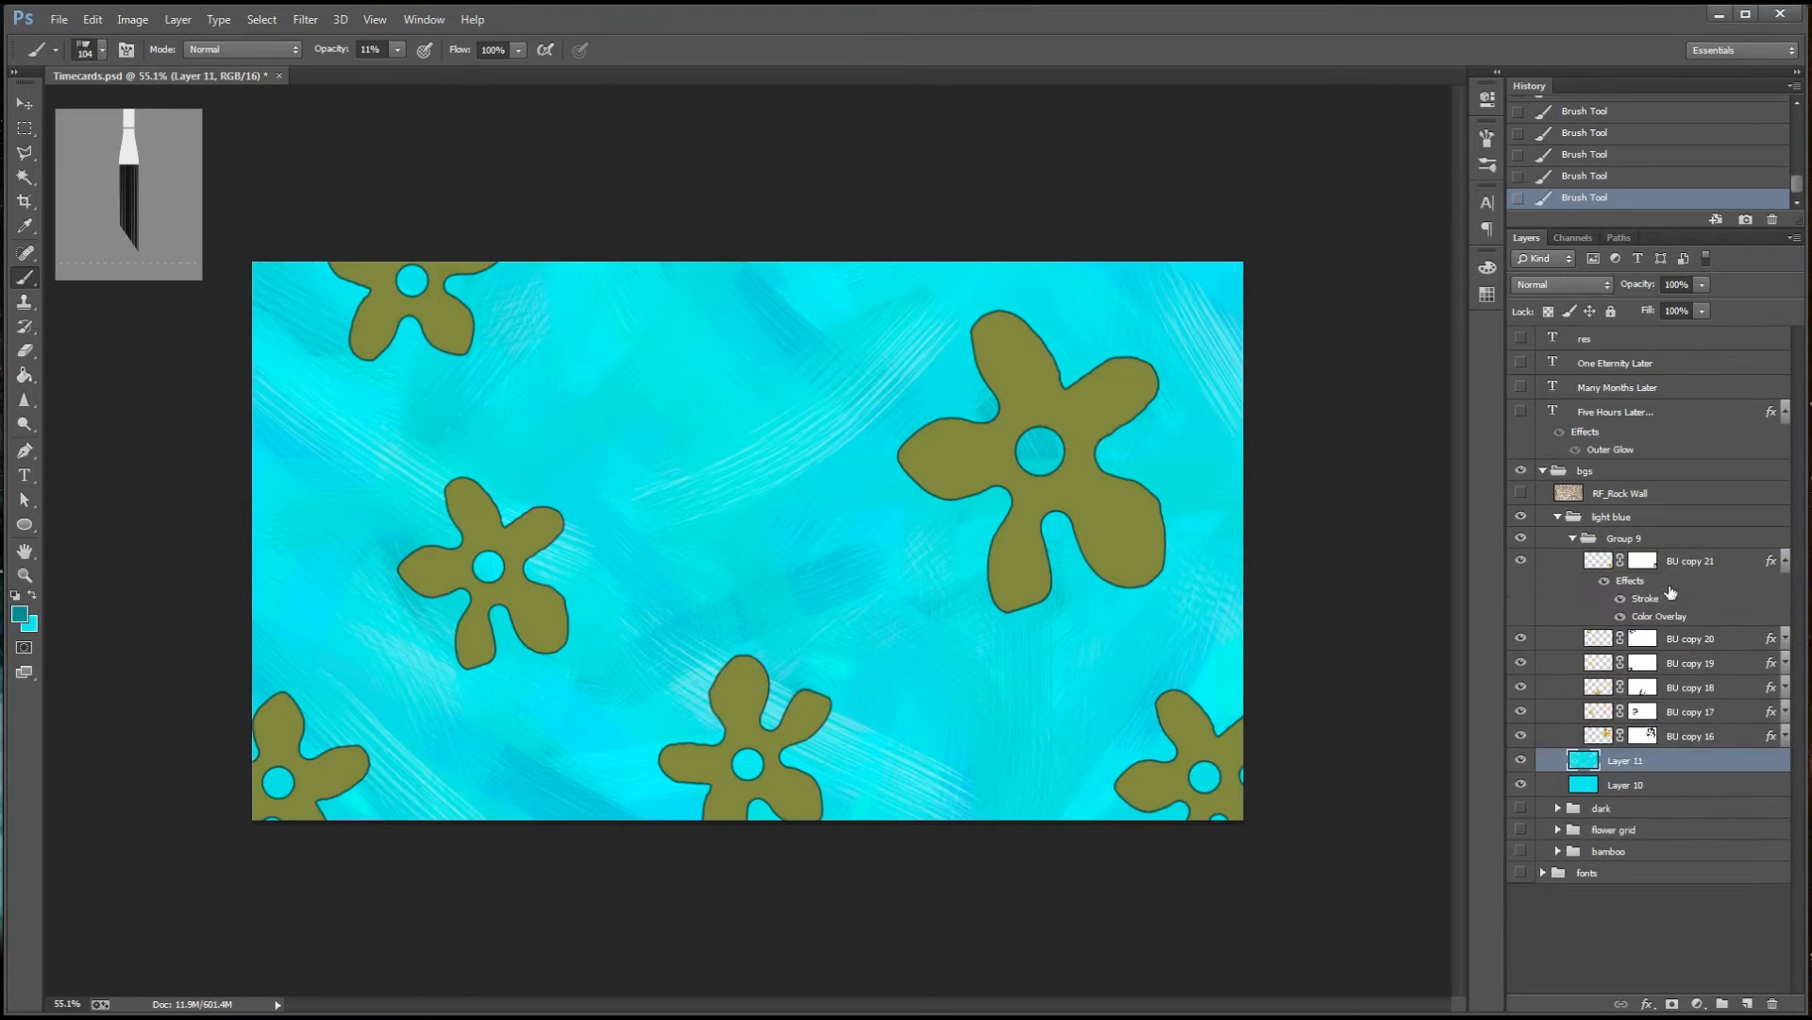
{"action": "double_click", "coordinate": [1647, 603]}
{"action": "left_click", "coordinate": [1073, 175]}
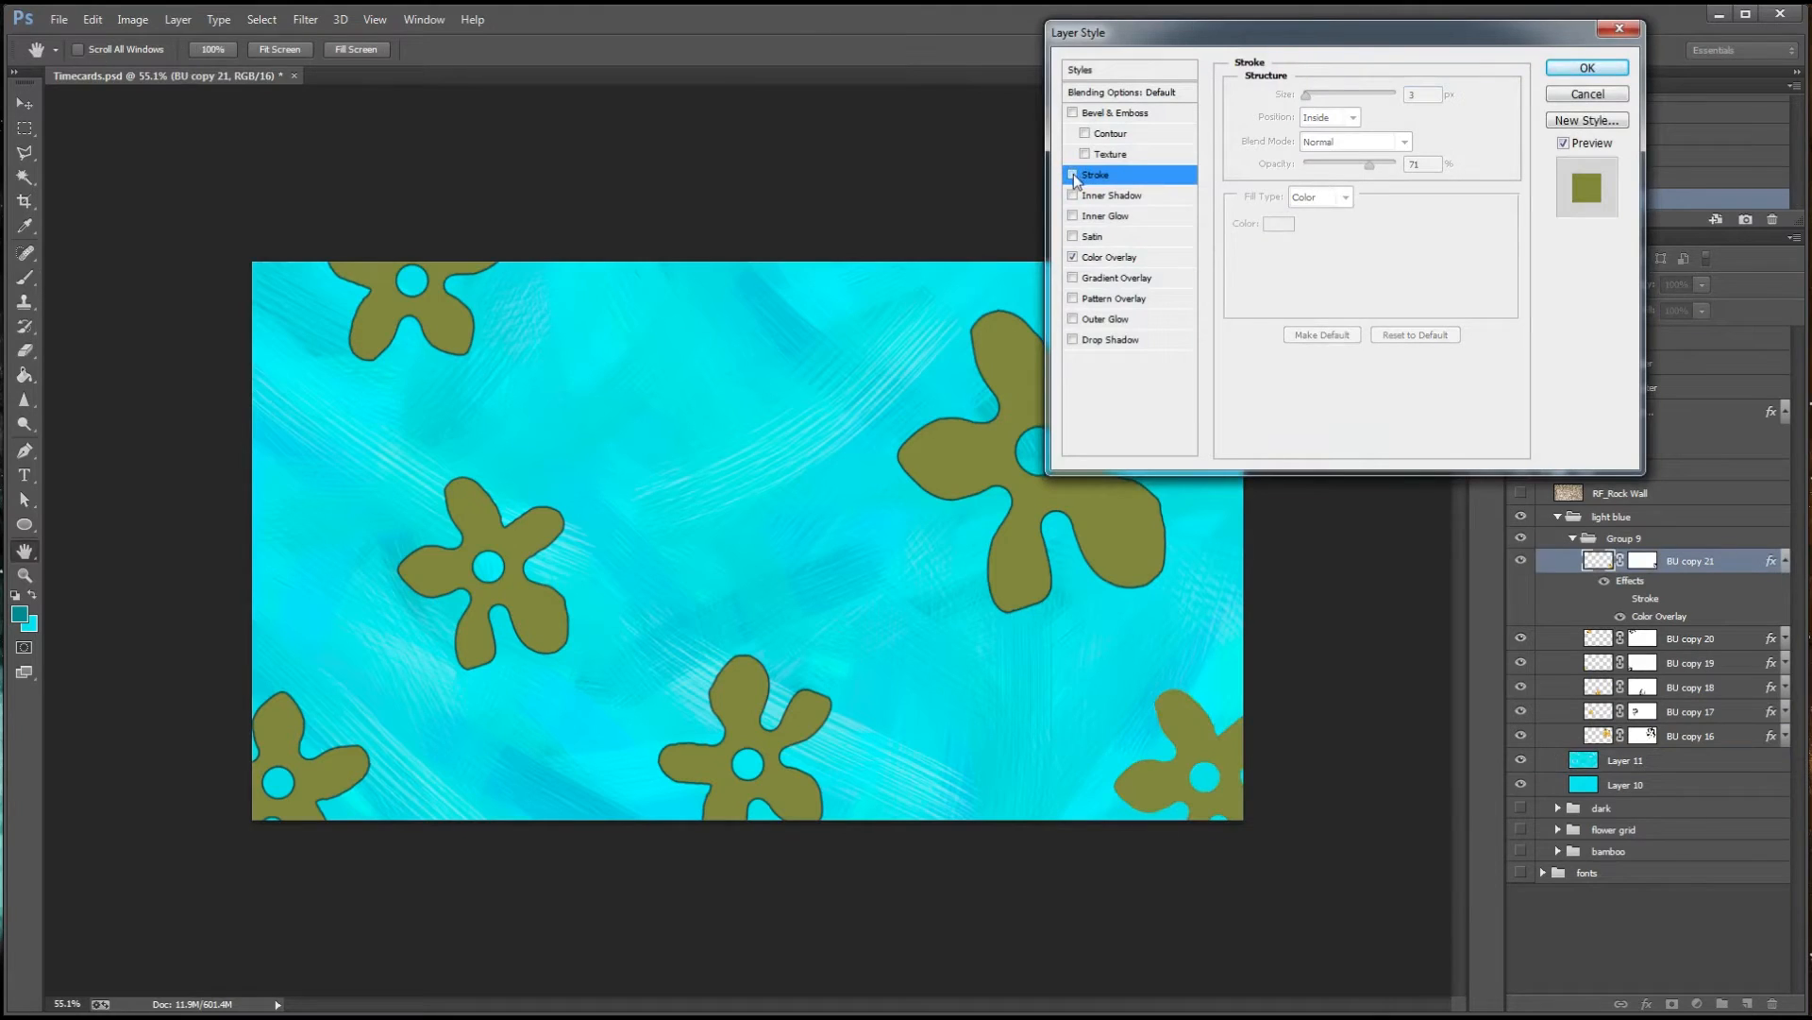
Set the Color Overlay of BU copy 21 to lime green #a2ff00 and apply the layer style
{"action": "left_click", "coordinate": [1104, 256]}
{"action": "left_click", "coordinate": [1432, 97]}
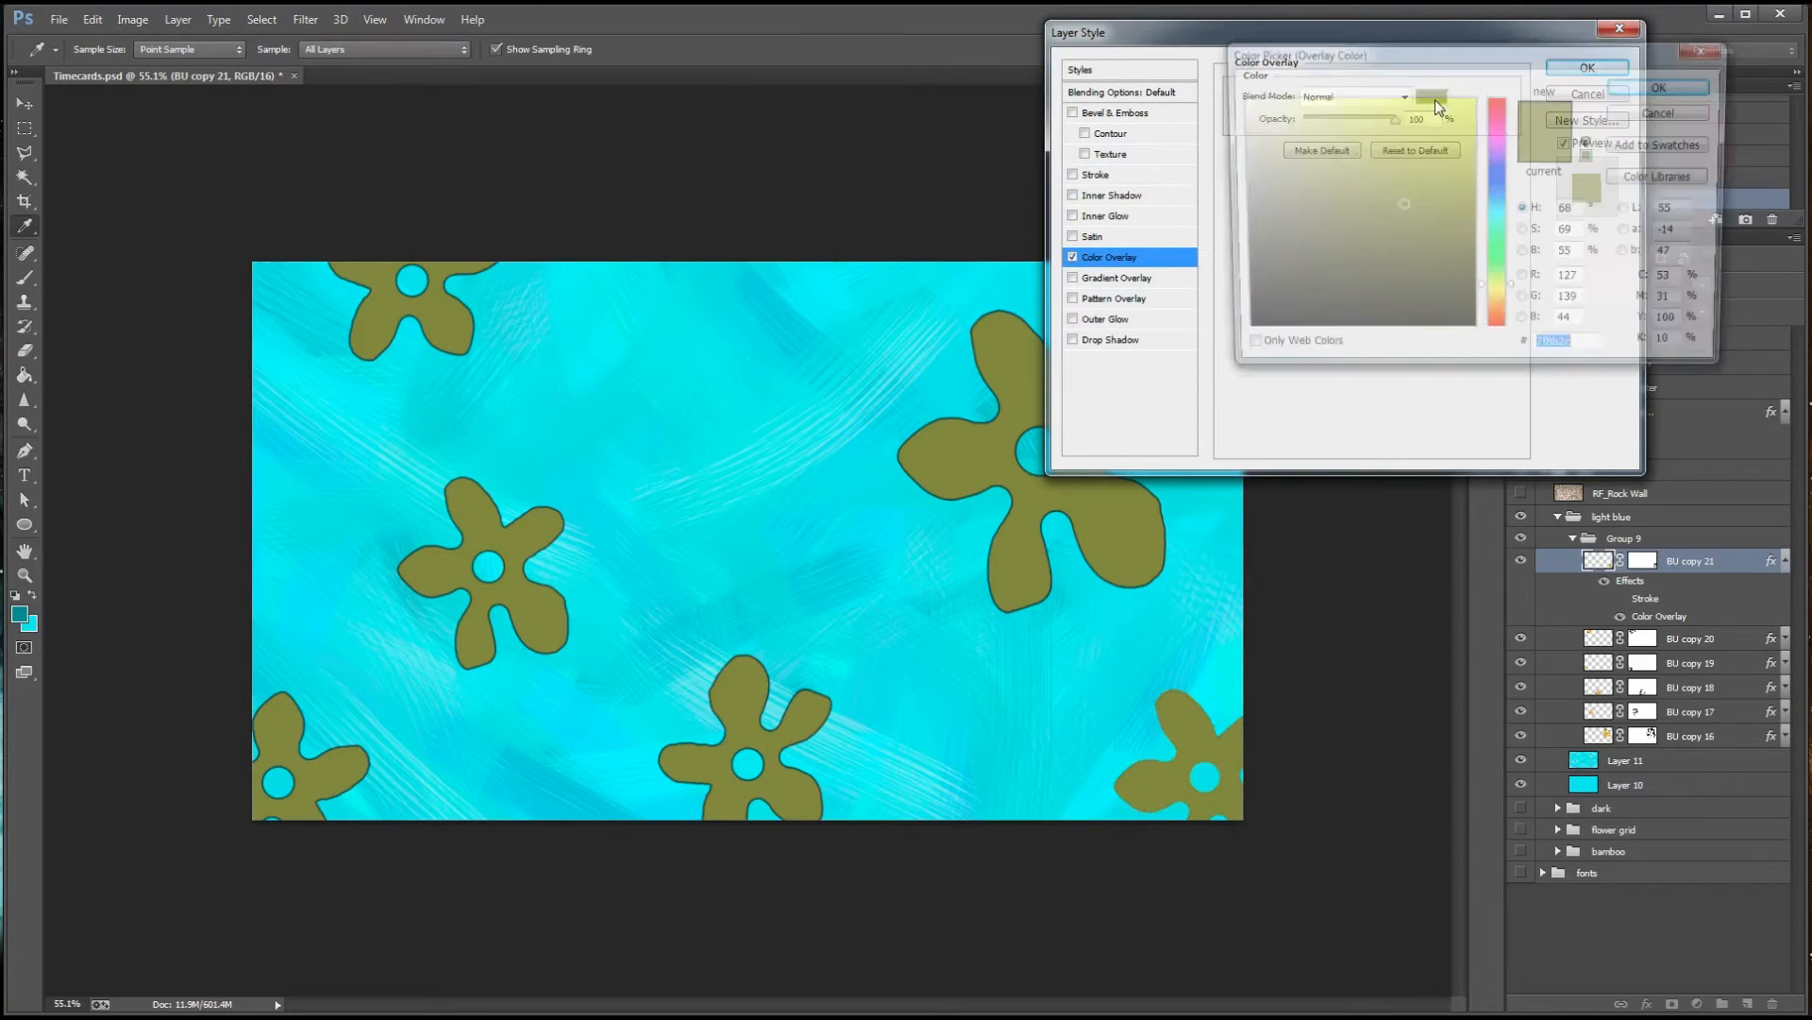
{"action": "left_click_drag", "start_coordinate": [1450, 130], "coordinate": [1465, 97]}
{"action": "left_click_drag", "start_coordinate": [1513, 291], "coordinate": [1512, 281]}
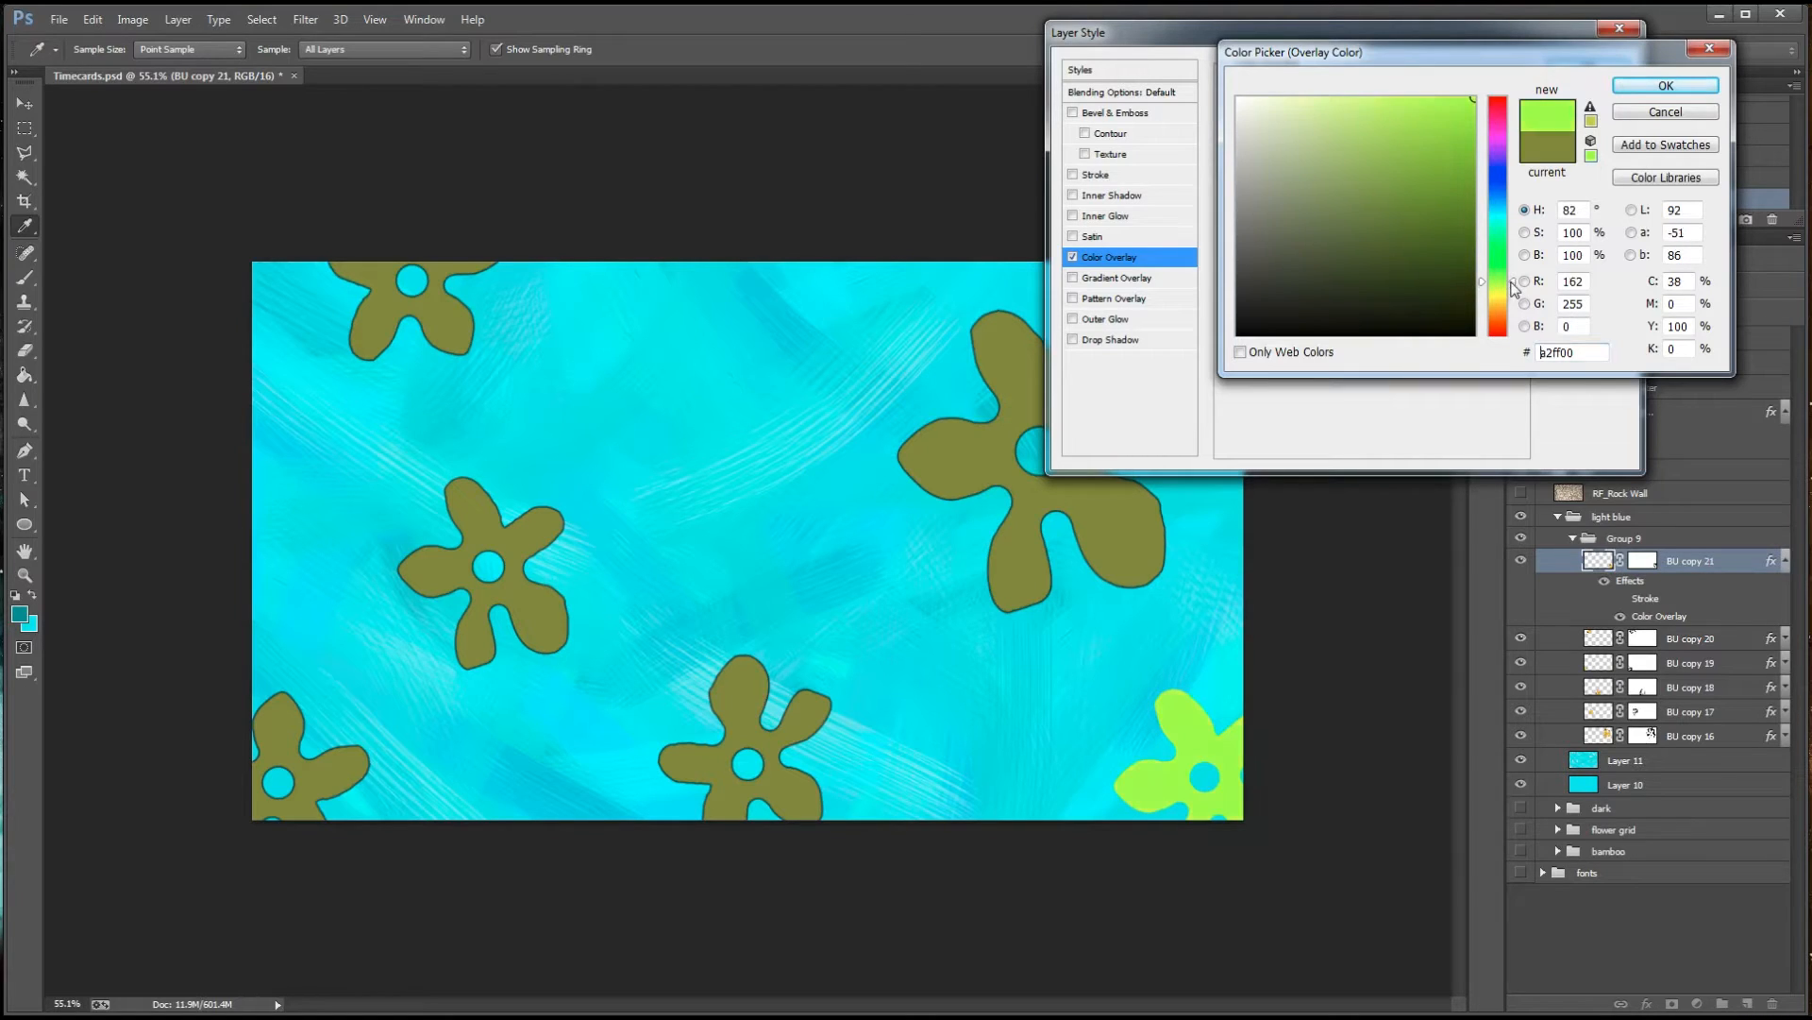
{"action": "left_click", "coordinate": [1657, 88]}
{"action": "left_click", "coordinate": [1590, 69]}
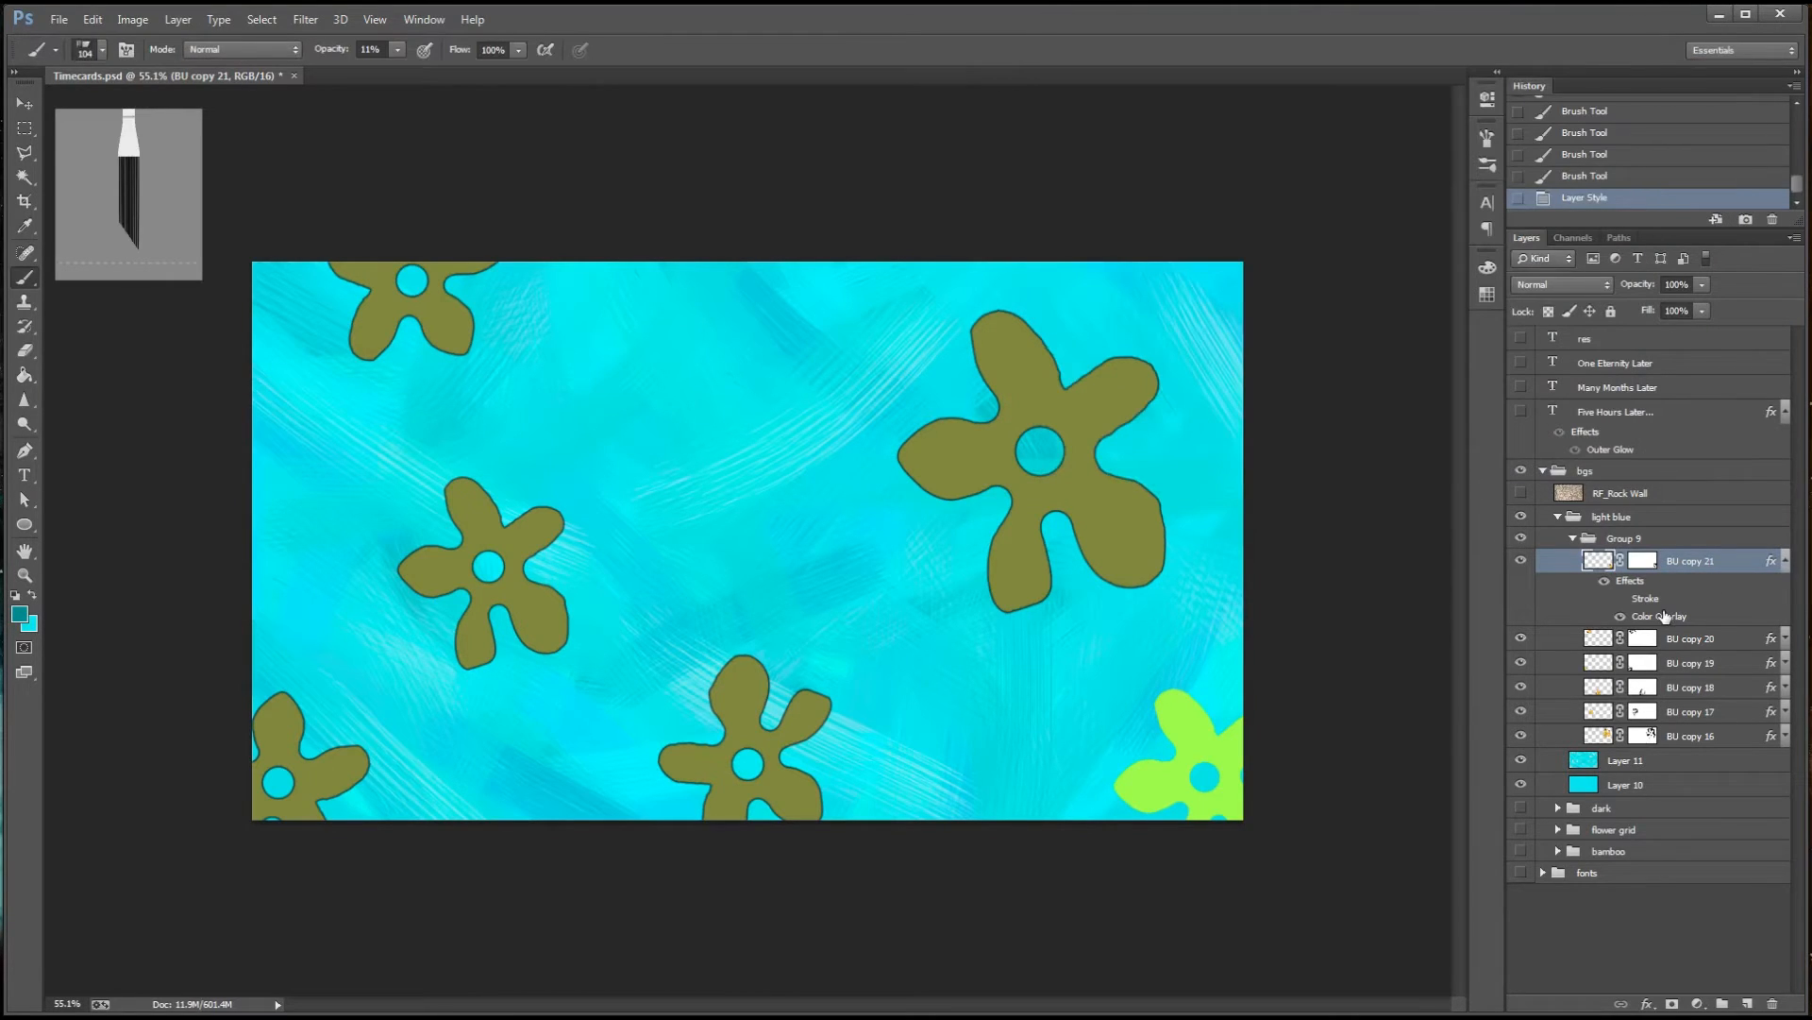
Copy the effects of BU copy 21 onto the other flower layers and collapse its effects list
{"action": "left_click_drag", "start_coordinate": [1630, 580], "coordinate": [1707, 666]}
{"action": "left_click_drag", "start_coordinate": [1630, 581], "coordinate": [1690, 735]}
{"action": "left_click", "coordinate": [1785, 561]}
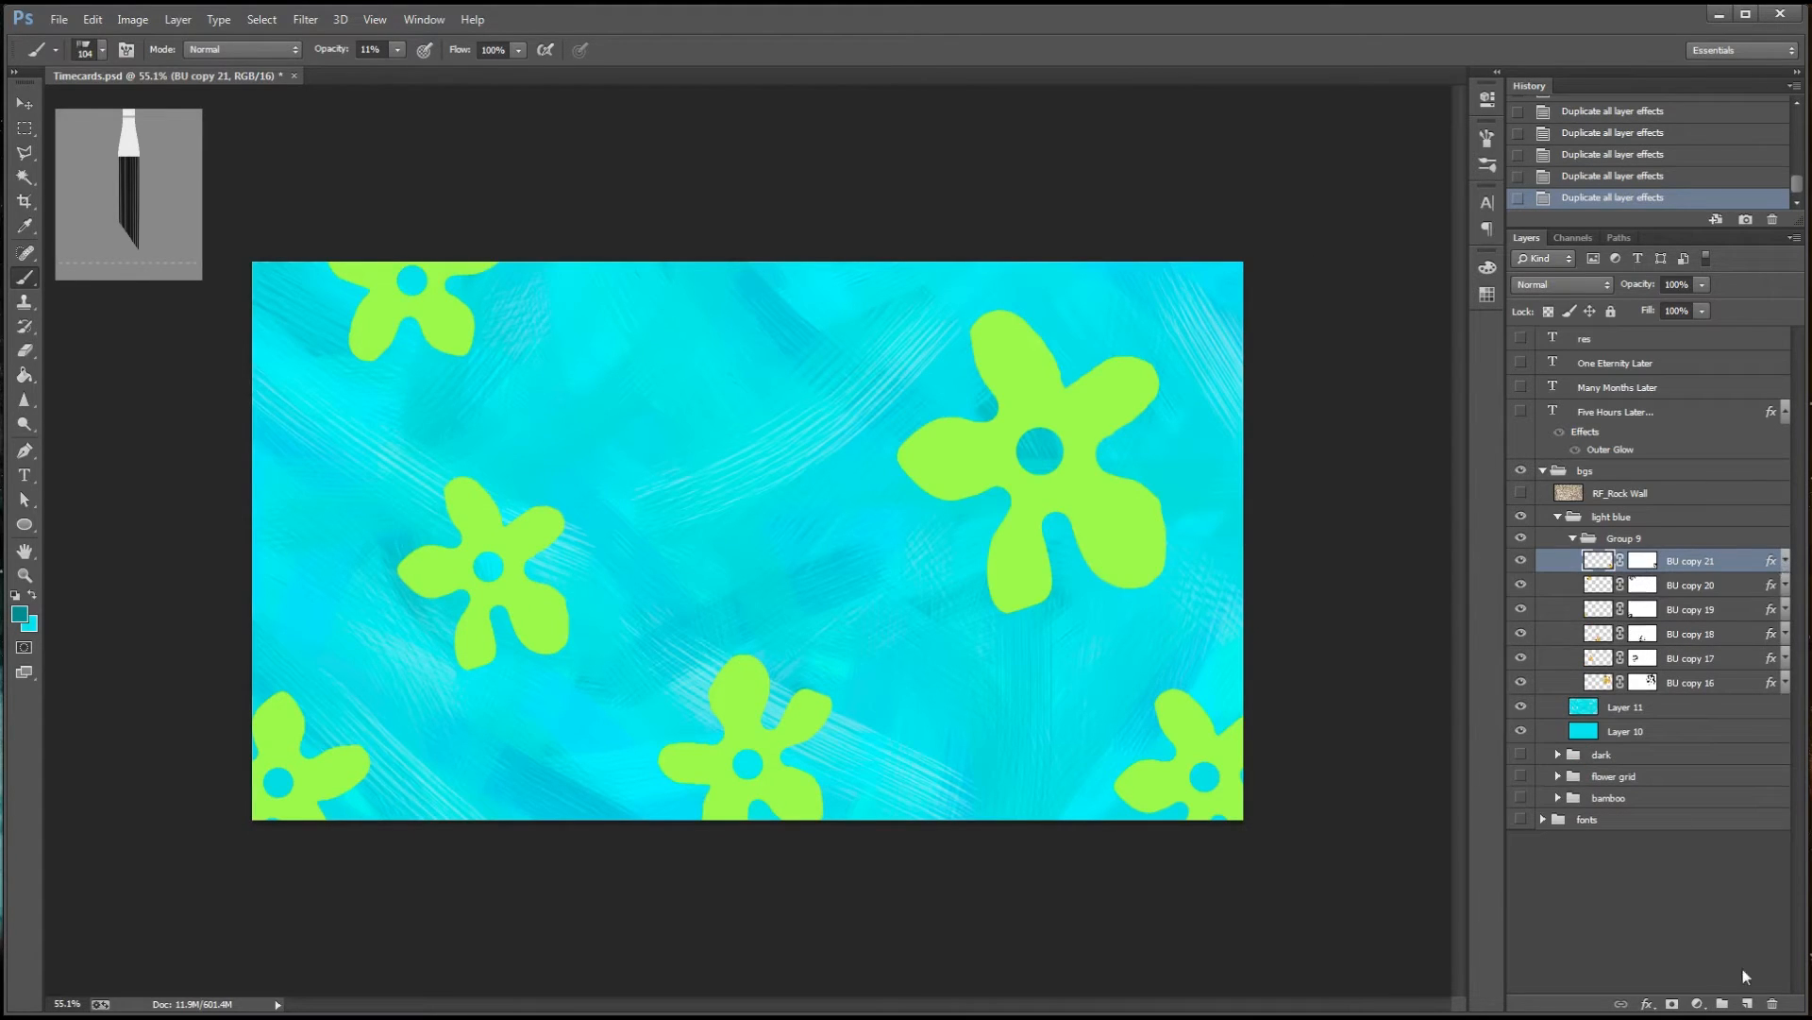
Add a new layer above the flowers in Group 9, choose a hard round brush, and pick a dark blue foreground colour
{"action": "left_click", "coordinate": [1748, 1005]}
{"action": "left_click", "coordinate": [102, 50]}
{"action": "left_click", "coordinate": [48, 194]}
{"action": "left_click", "coordinate": [609, 66]}
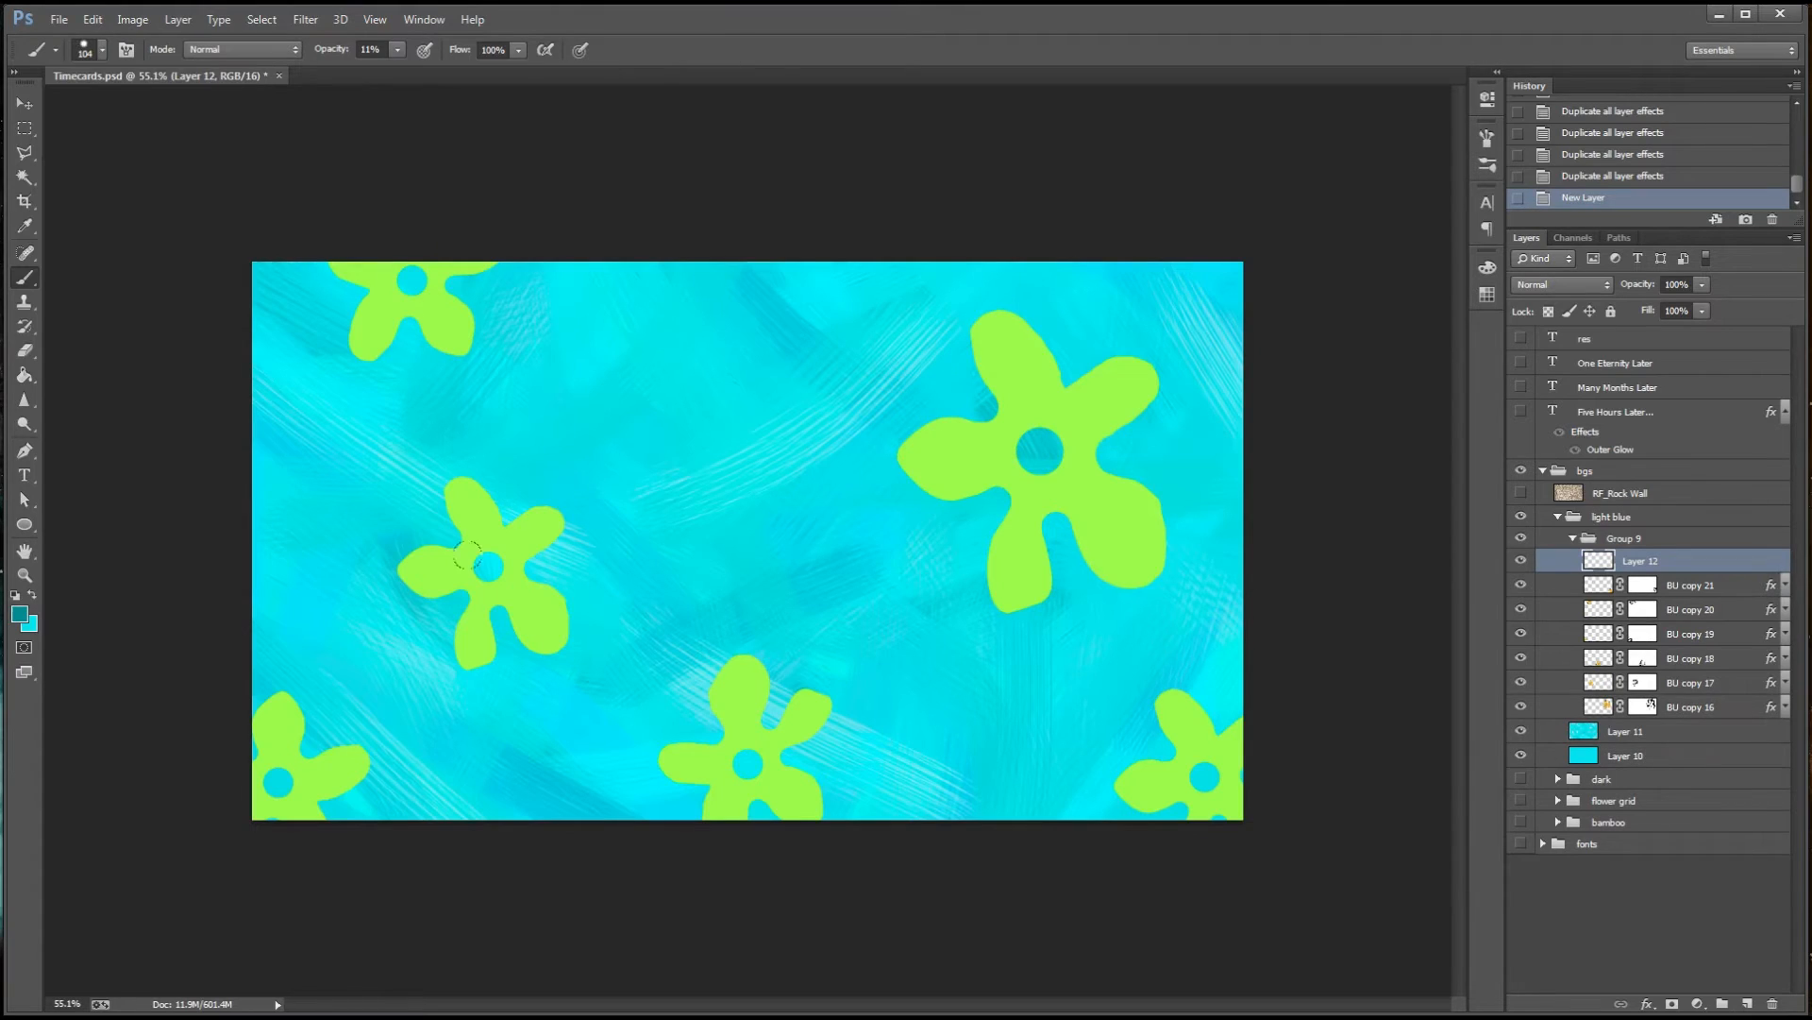
{"action": "left_click", "coordinate": [20, 615]}
{"action": "left_click", "coordinate": [1499, 198]}
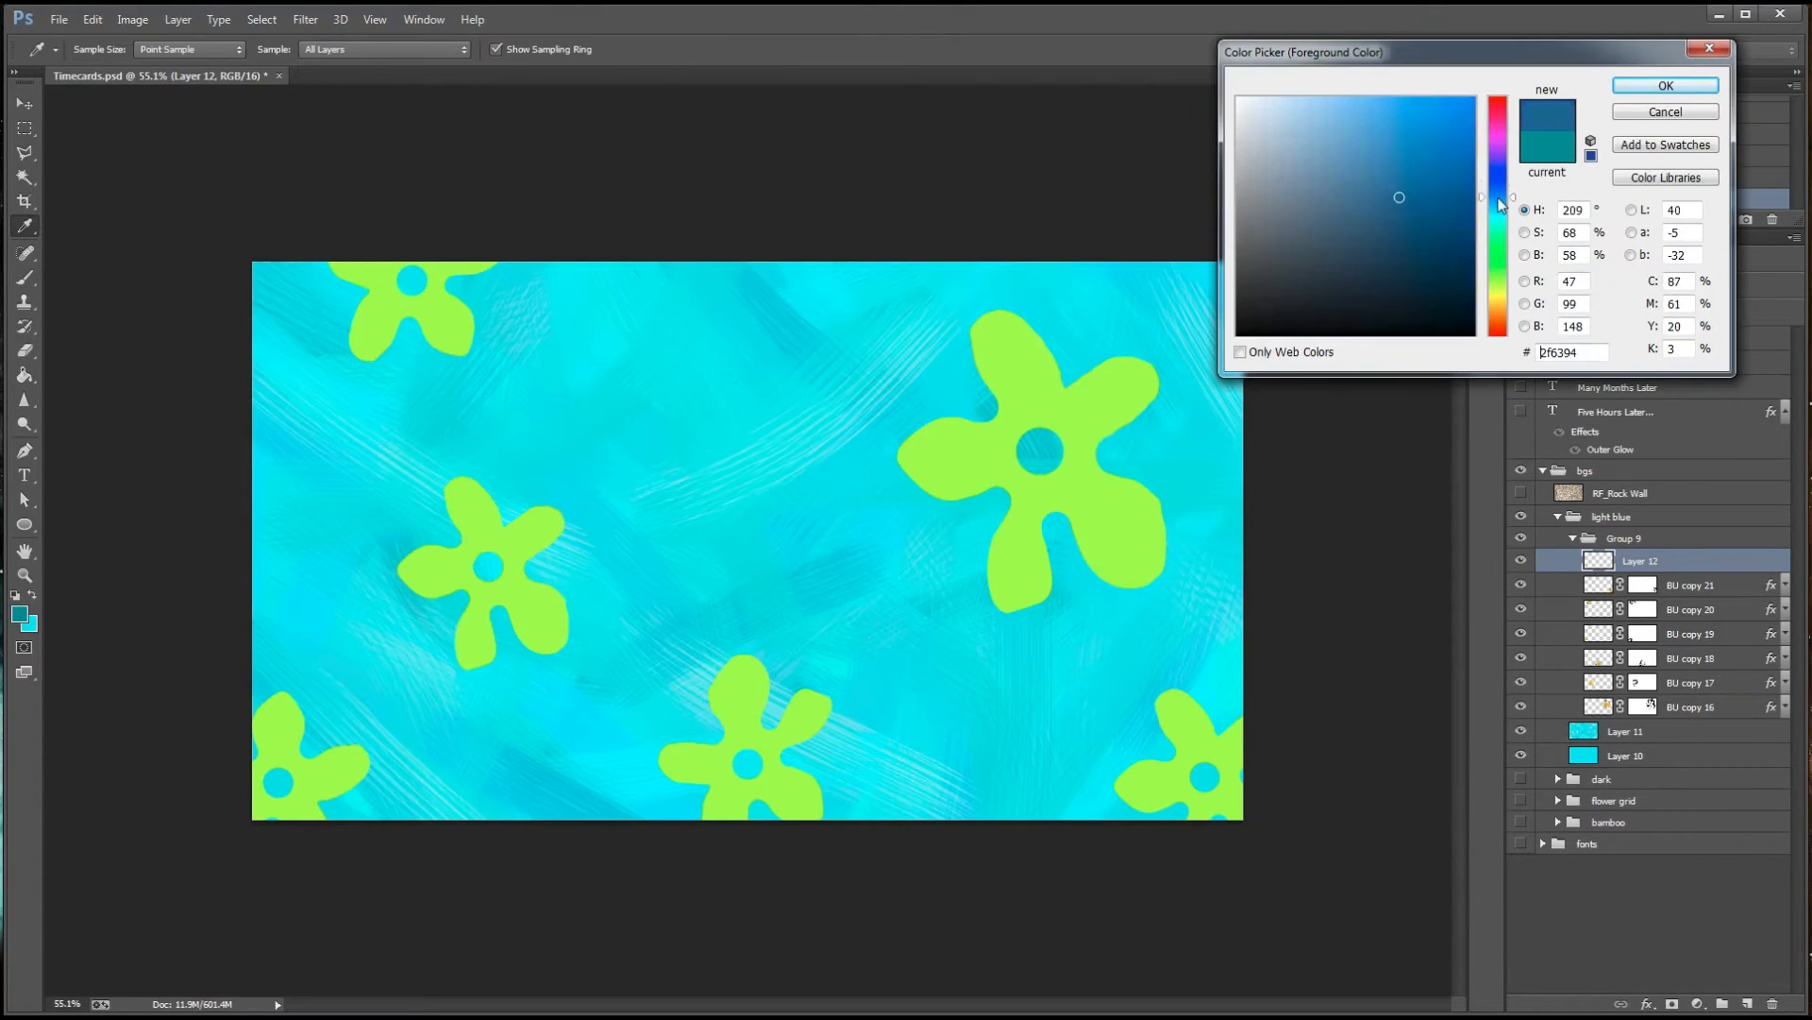
{"action": "left_click_drag", "start_coordinate": [1441, 197], "coordinate": [1421, 217]}
{"action": "left_click", "coordinate": [1636, 91]}
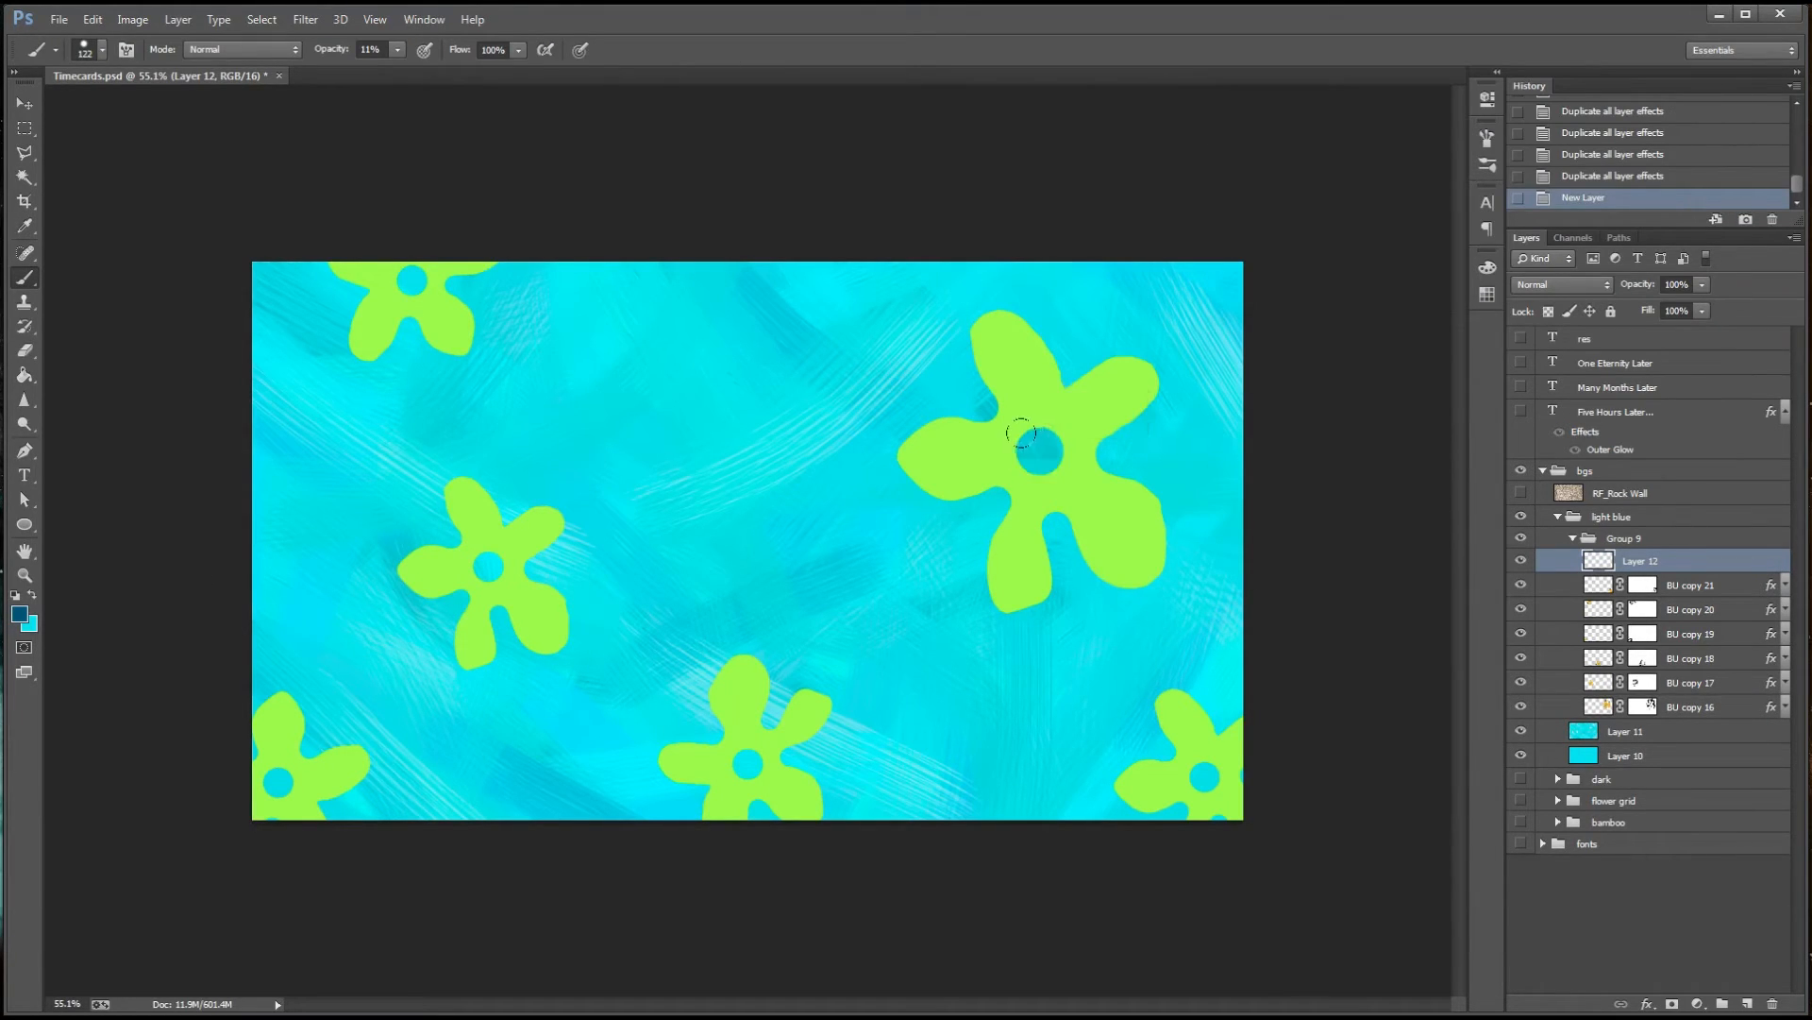
Stamp dark blue centres on all six flowers at 100% opacity, using 122 px for the large flower and 79 px for the others
{"action": "left_click", "coordinate": [397, 50]}
{"action": "left_click", "coordinate": [1038, 448]}
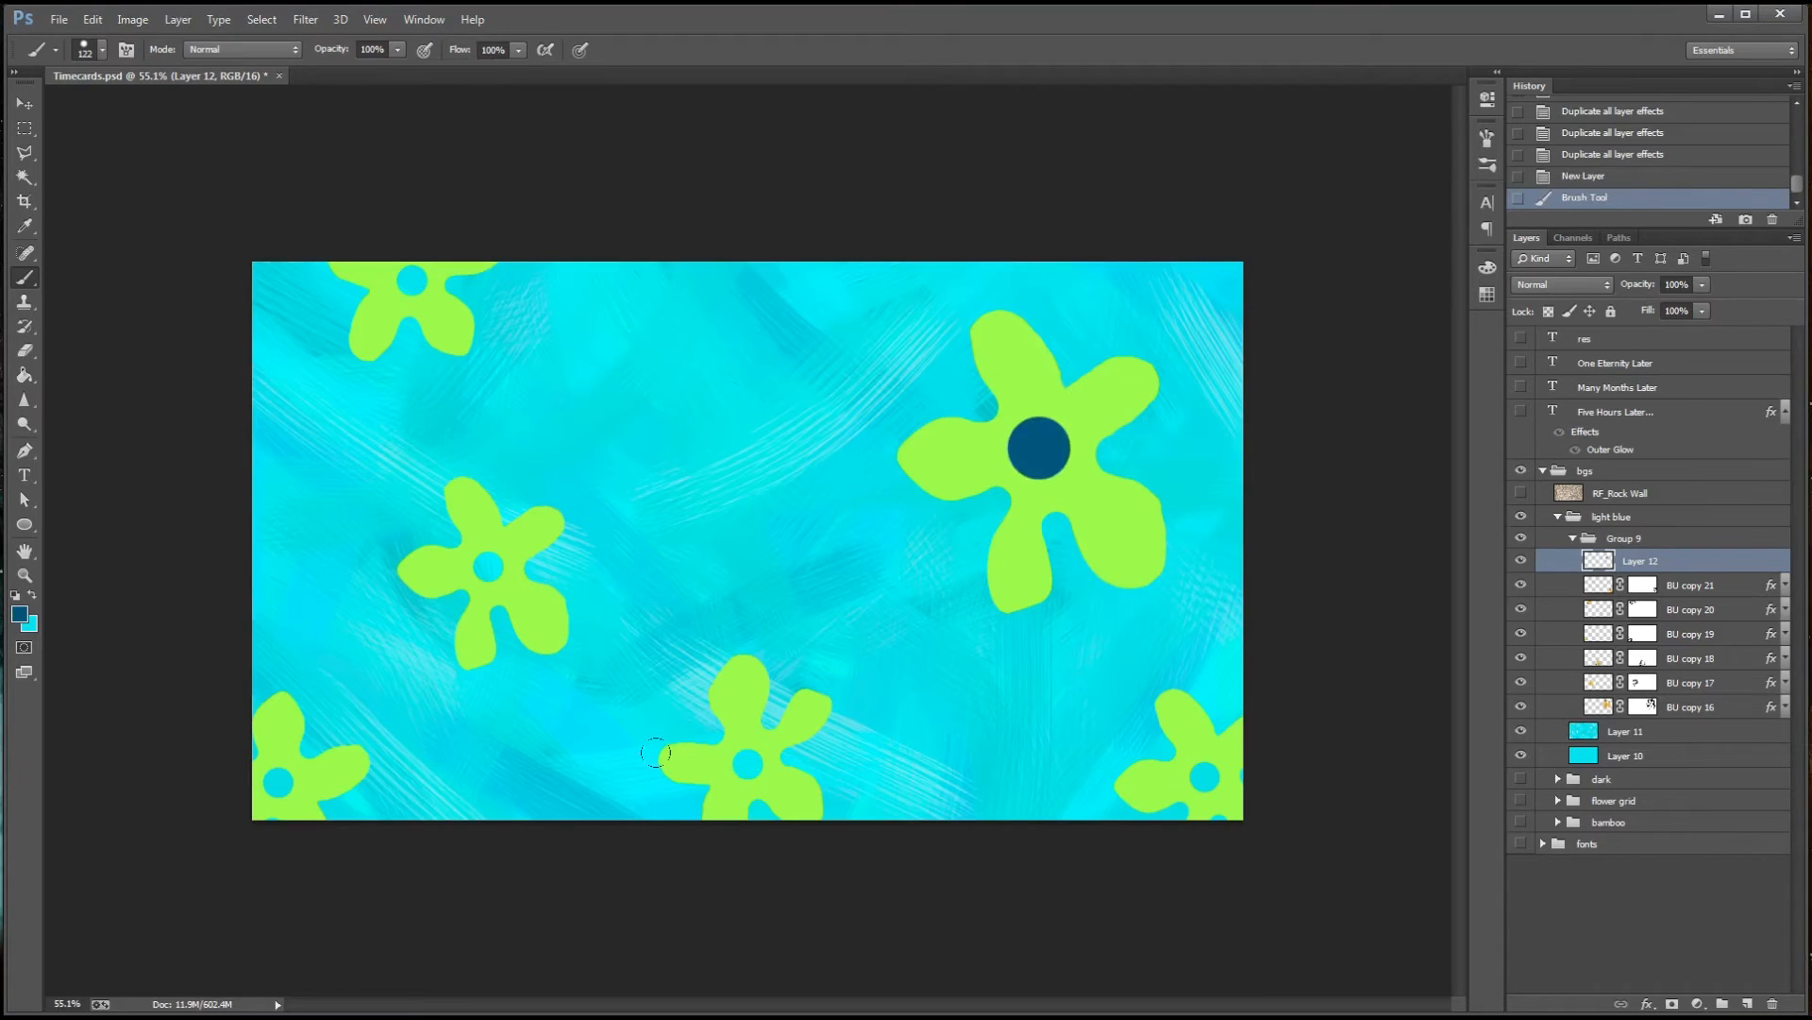
{"action": "left_click", "coordinate": [486, 566]}
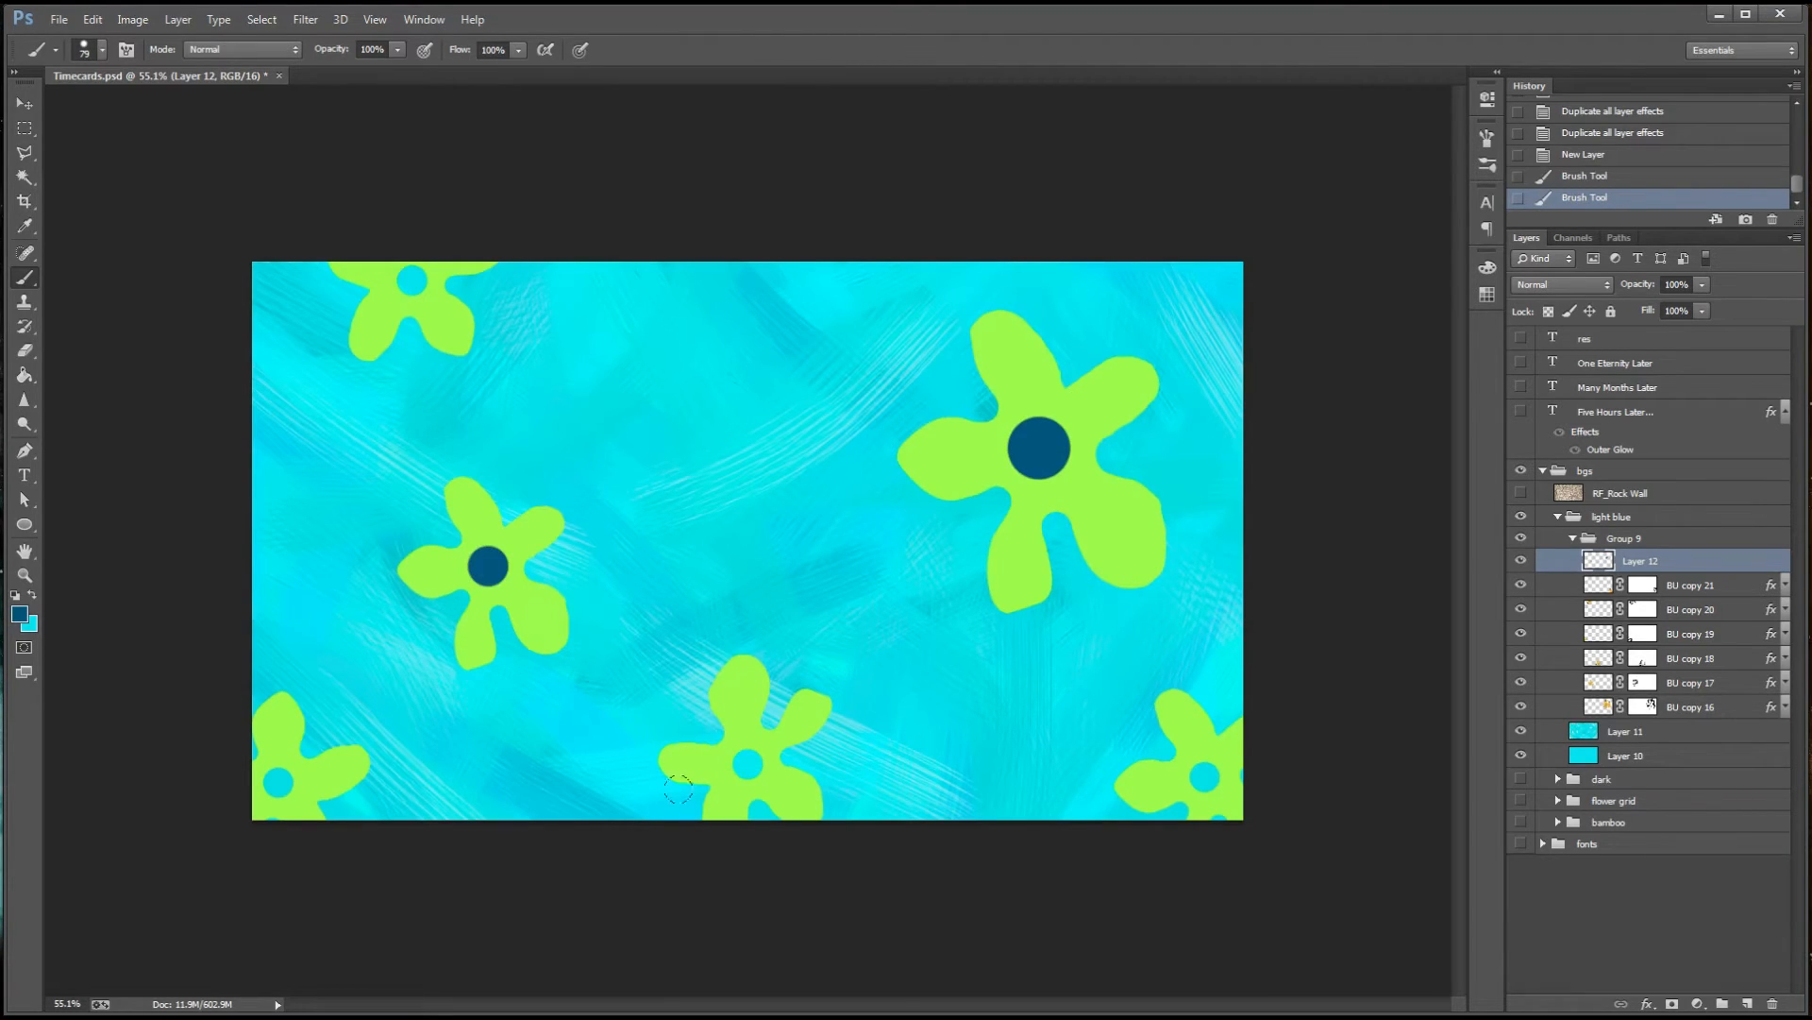
{"action": "left_click", "coordinate": [746, 762]}
{"action": "left_click", "coordinate": [1204, 775]}
{"action": "left_click", "coordinate": [411, 280]}
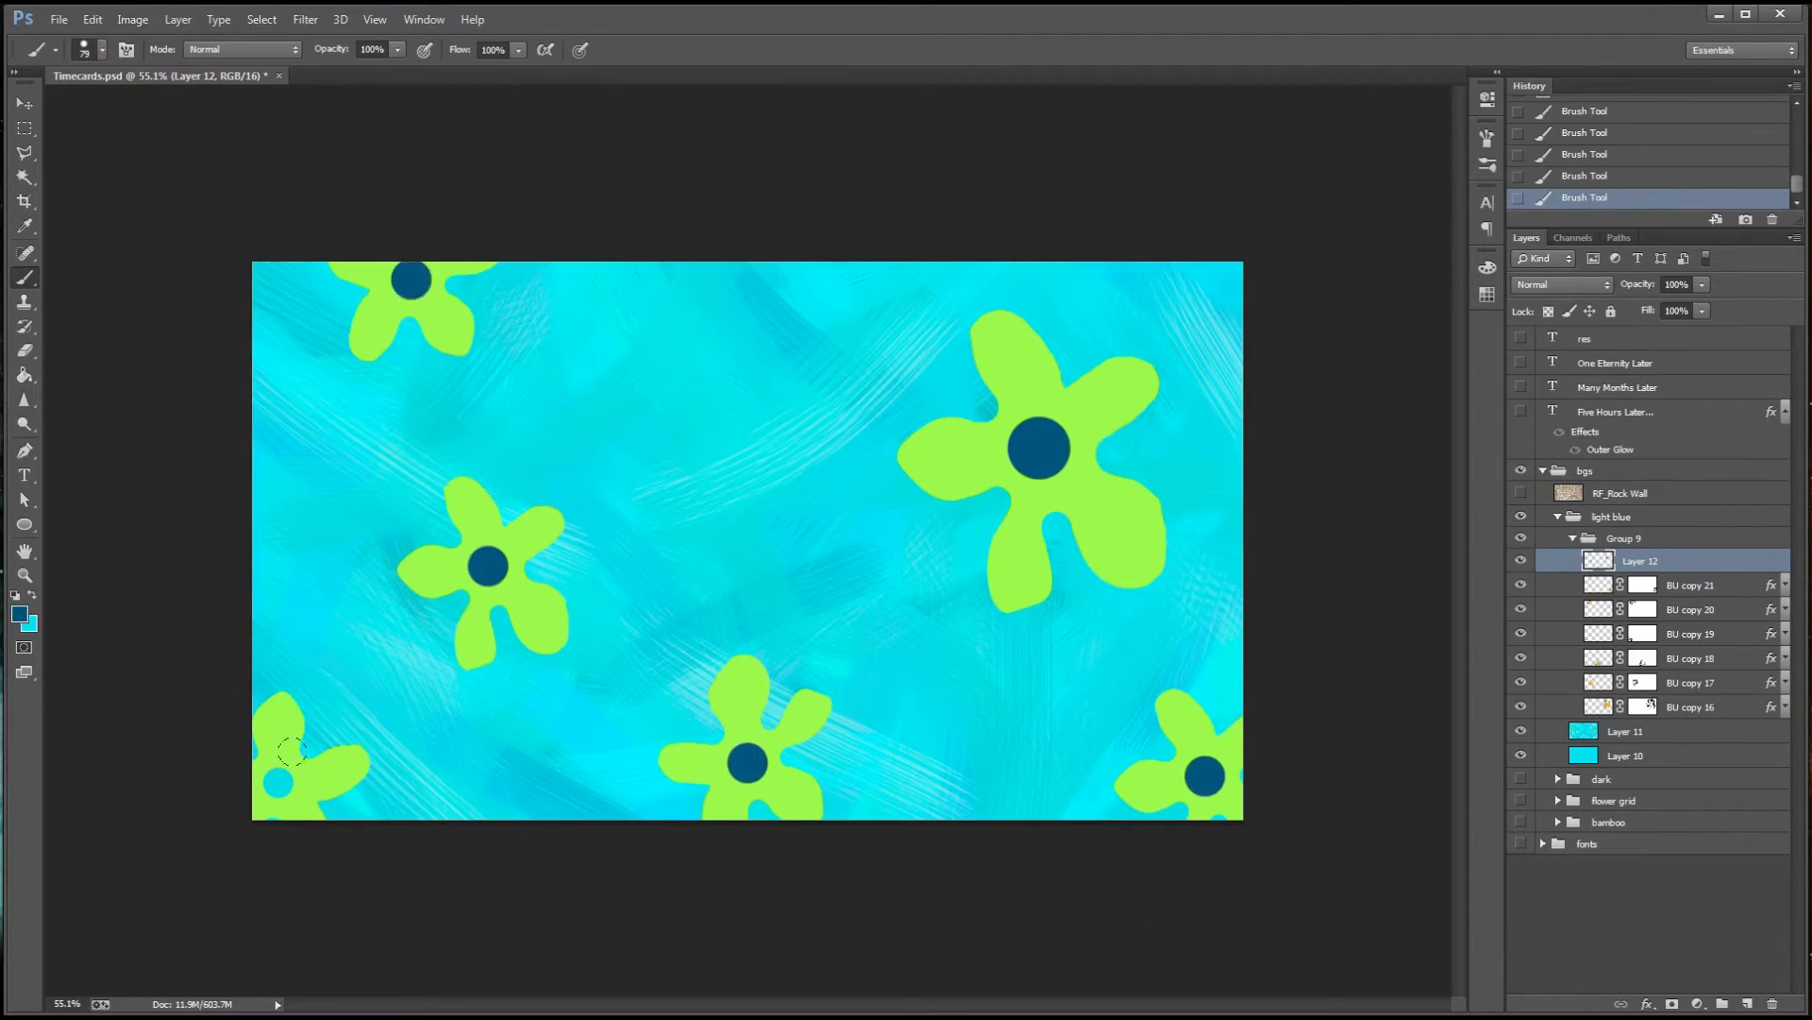
{"action": "left_click", "coordinate": [278, 780]}
Draw a curved Pen path from the canvas centre, through the middle-left flower, to just below the canvas edge
{"action": "left_click", "coordinate": [26, 459]}
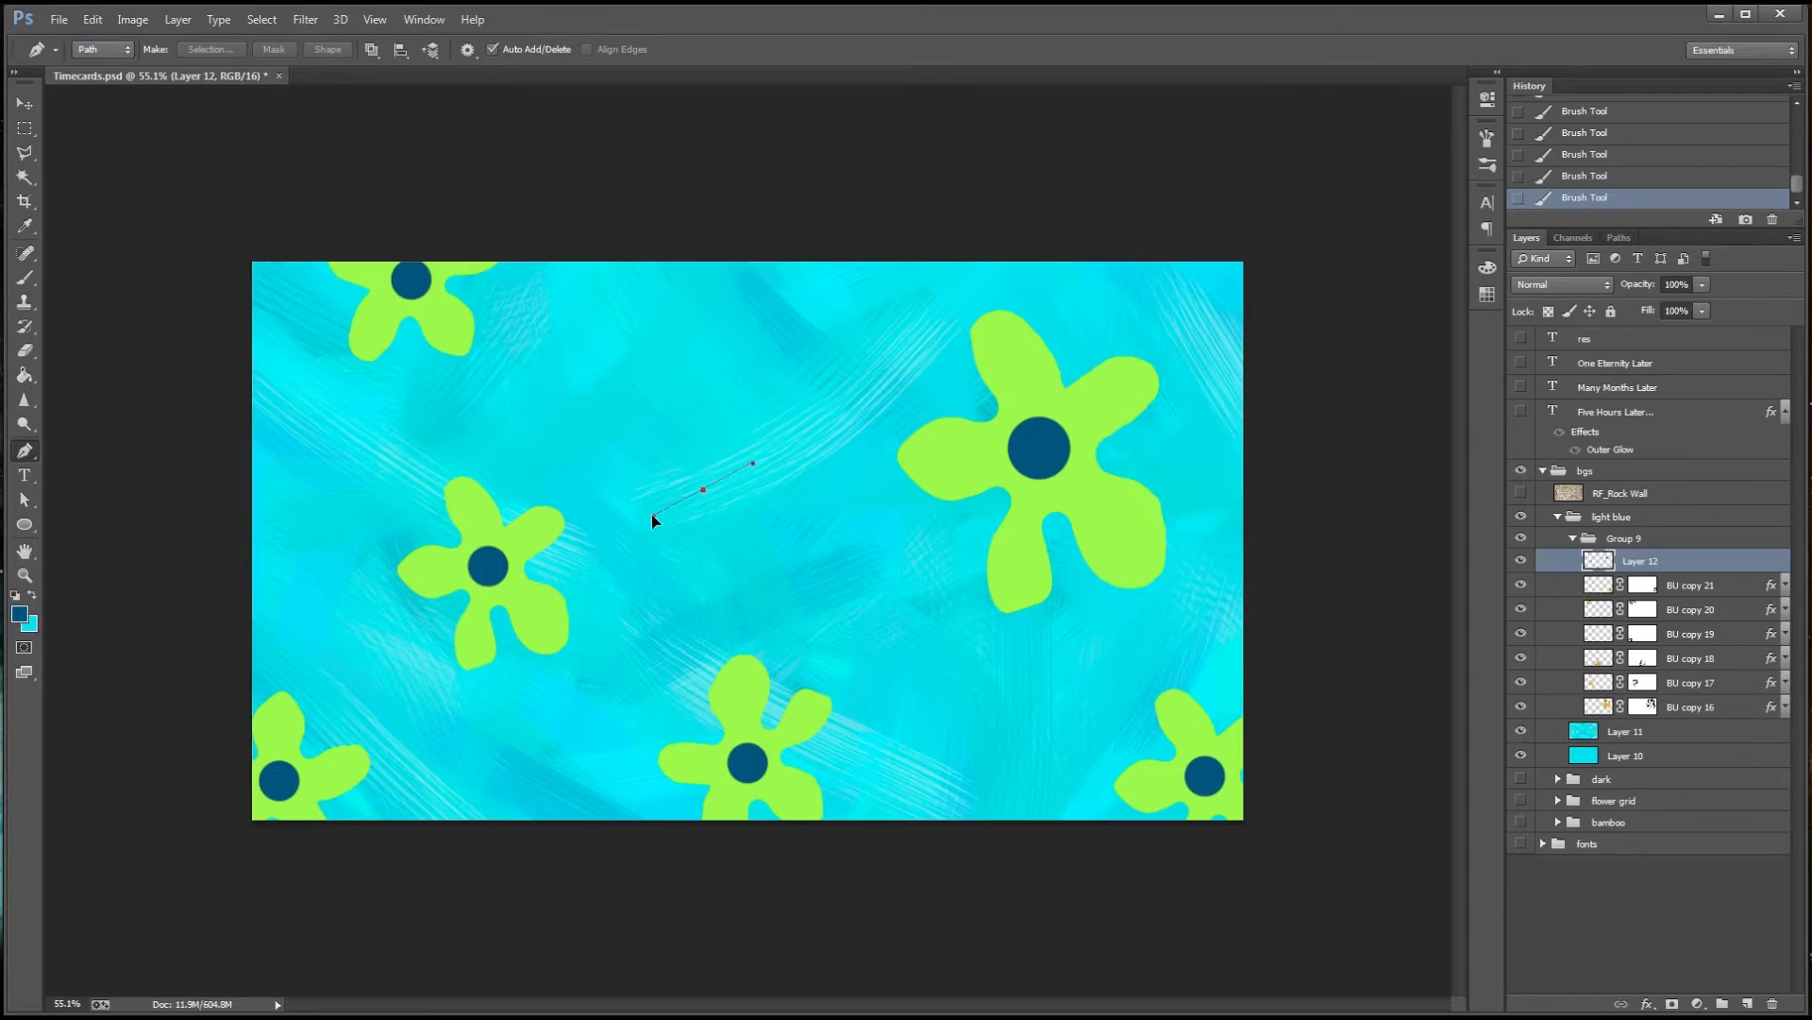
{"action": "left_click_drag", "start_coordinate": [652, 513], "coordinate": [630, 507]}
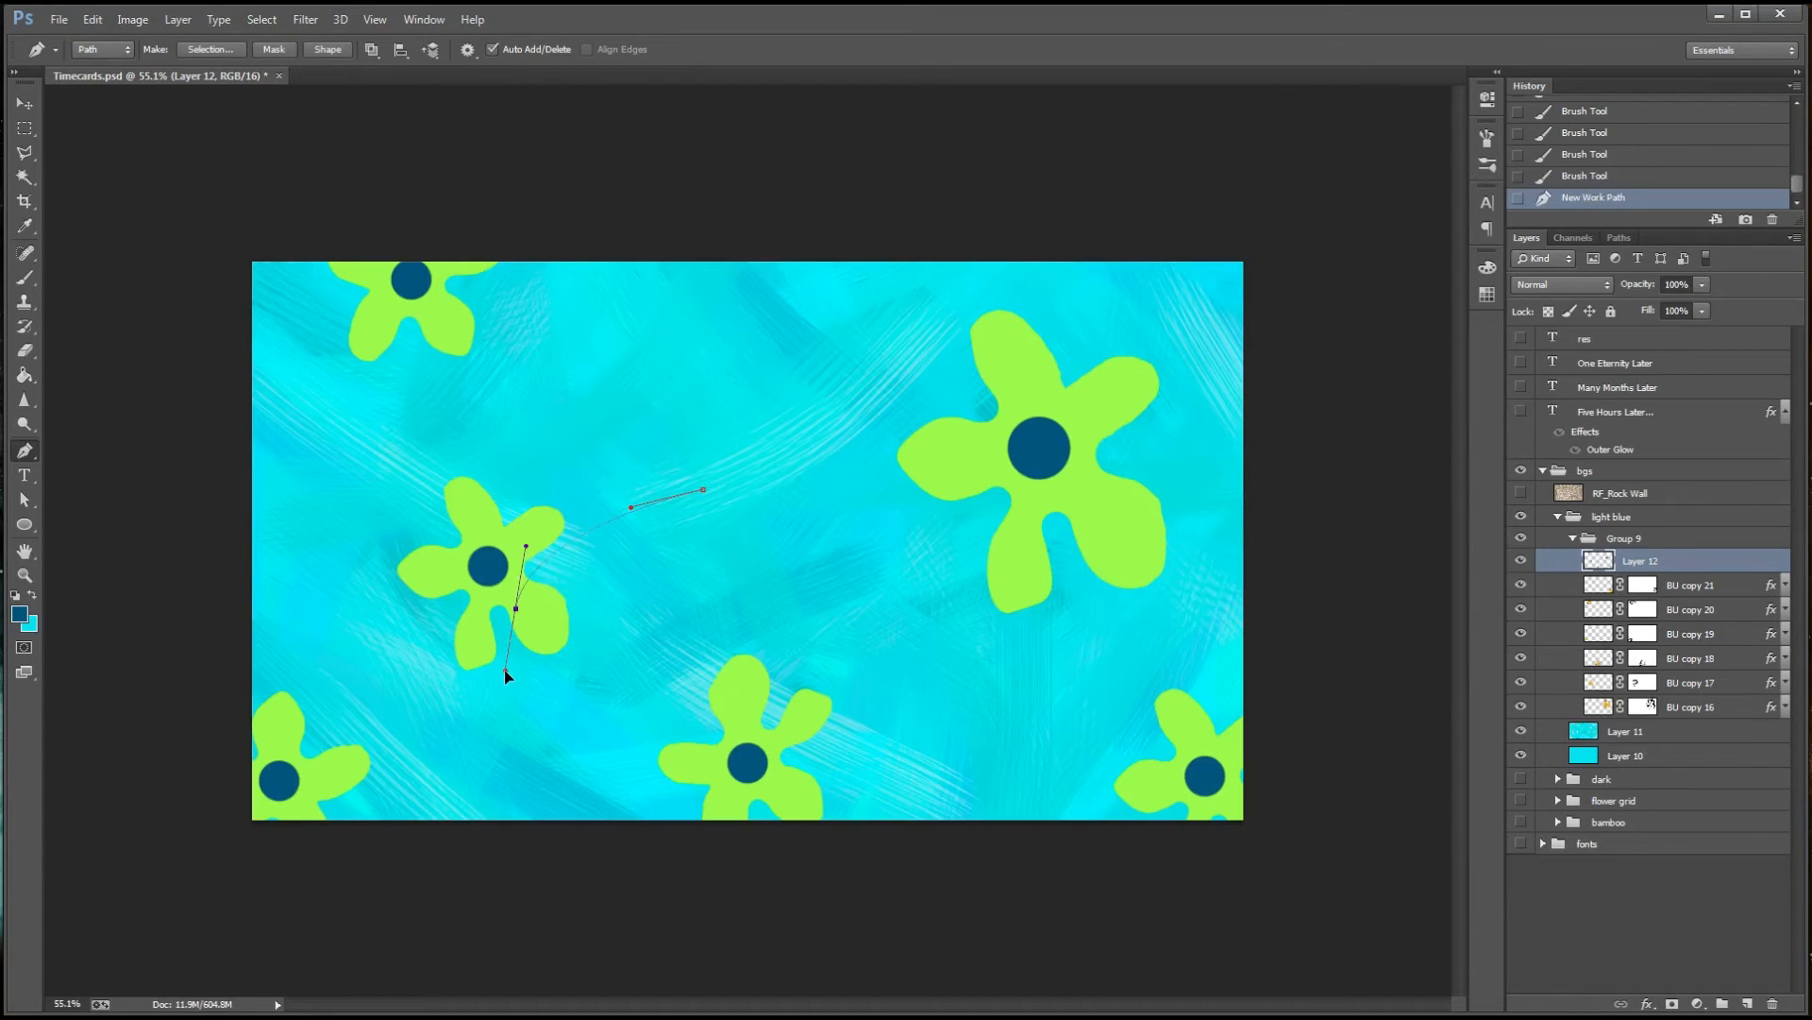
{"action": "left_click_drag", "start_coordinate": [504, 670], "coordinate": [504, 672]}
{"action": "left_click_drag", "start_coordinate": [543, 843], "coordinate": [589, 911]}
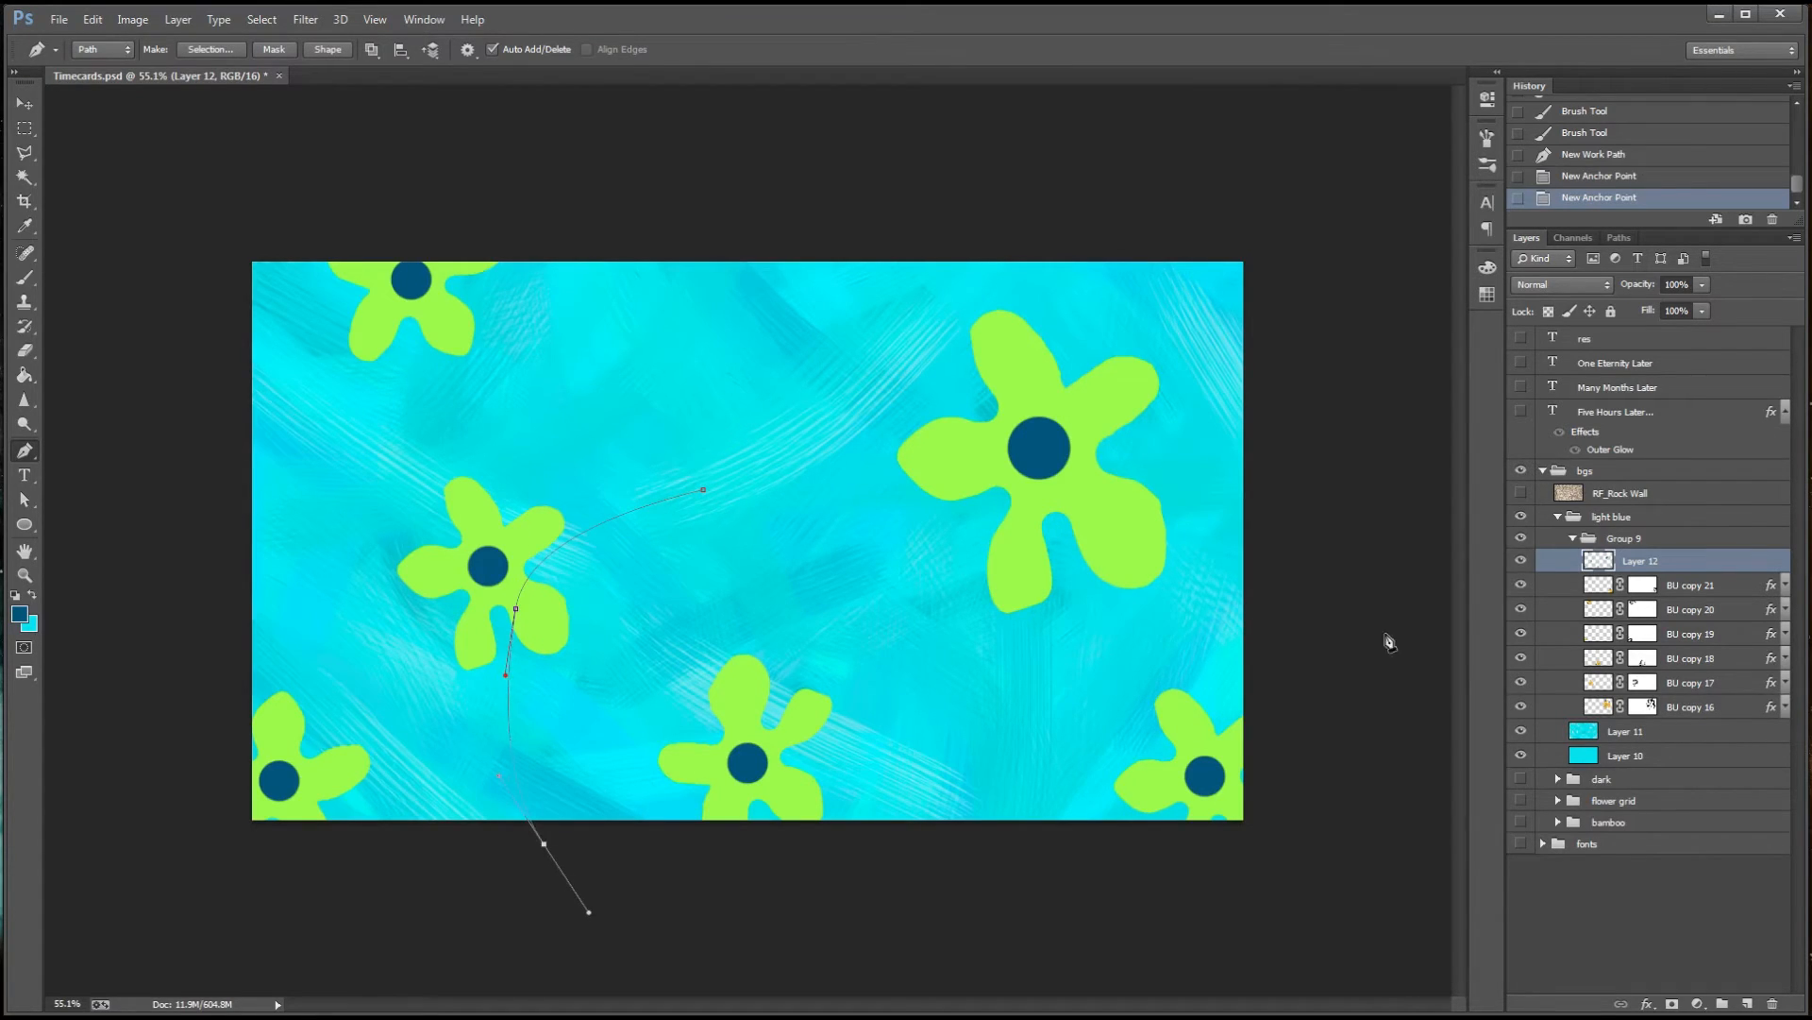
Add a new layer named vine and move it above Group 9
{"action": "key", "text": "ctrl+shift+alt+n"}
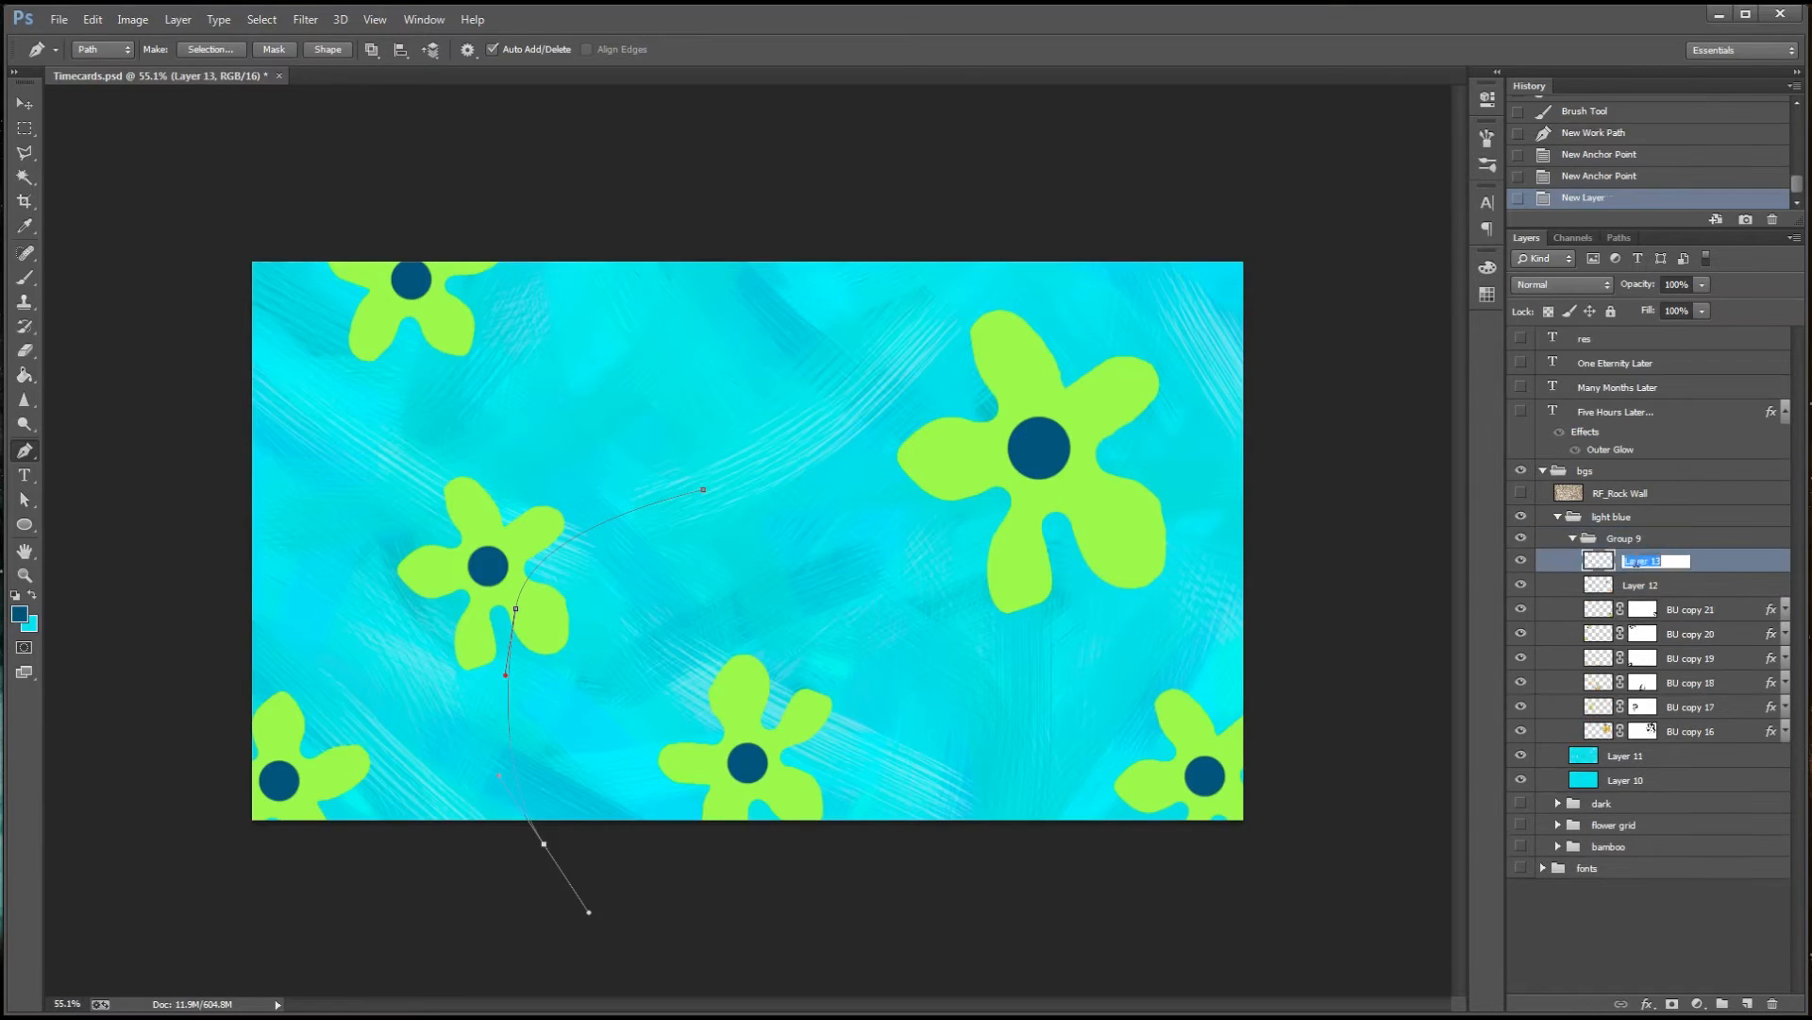
{"action": "key", "text": "Return"}
{"action": "mouse_move", "coordinate": [1635, 561]}
{"action": "left_mouse_down"}
{"action": "mouse_move", "coordinate": [1663, 526]}
{"action": "mouse_move", "coordinate": [1643, 533]}
{"action": "left_mouse_up"}
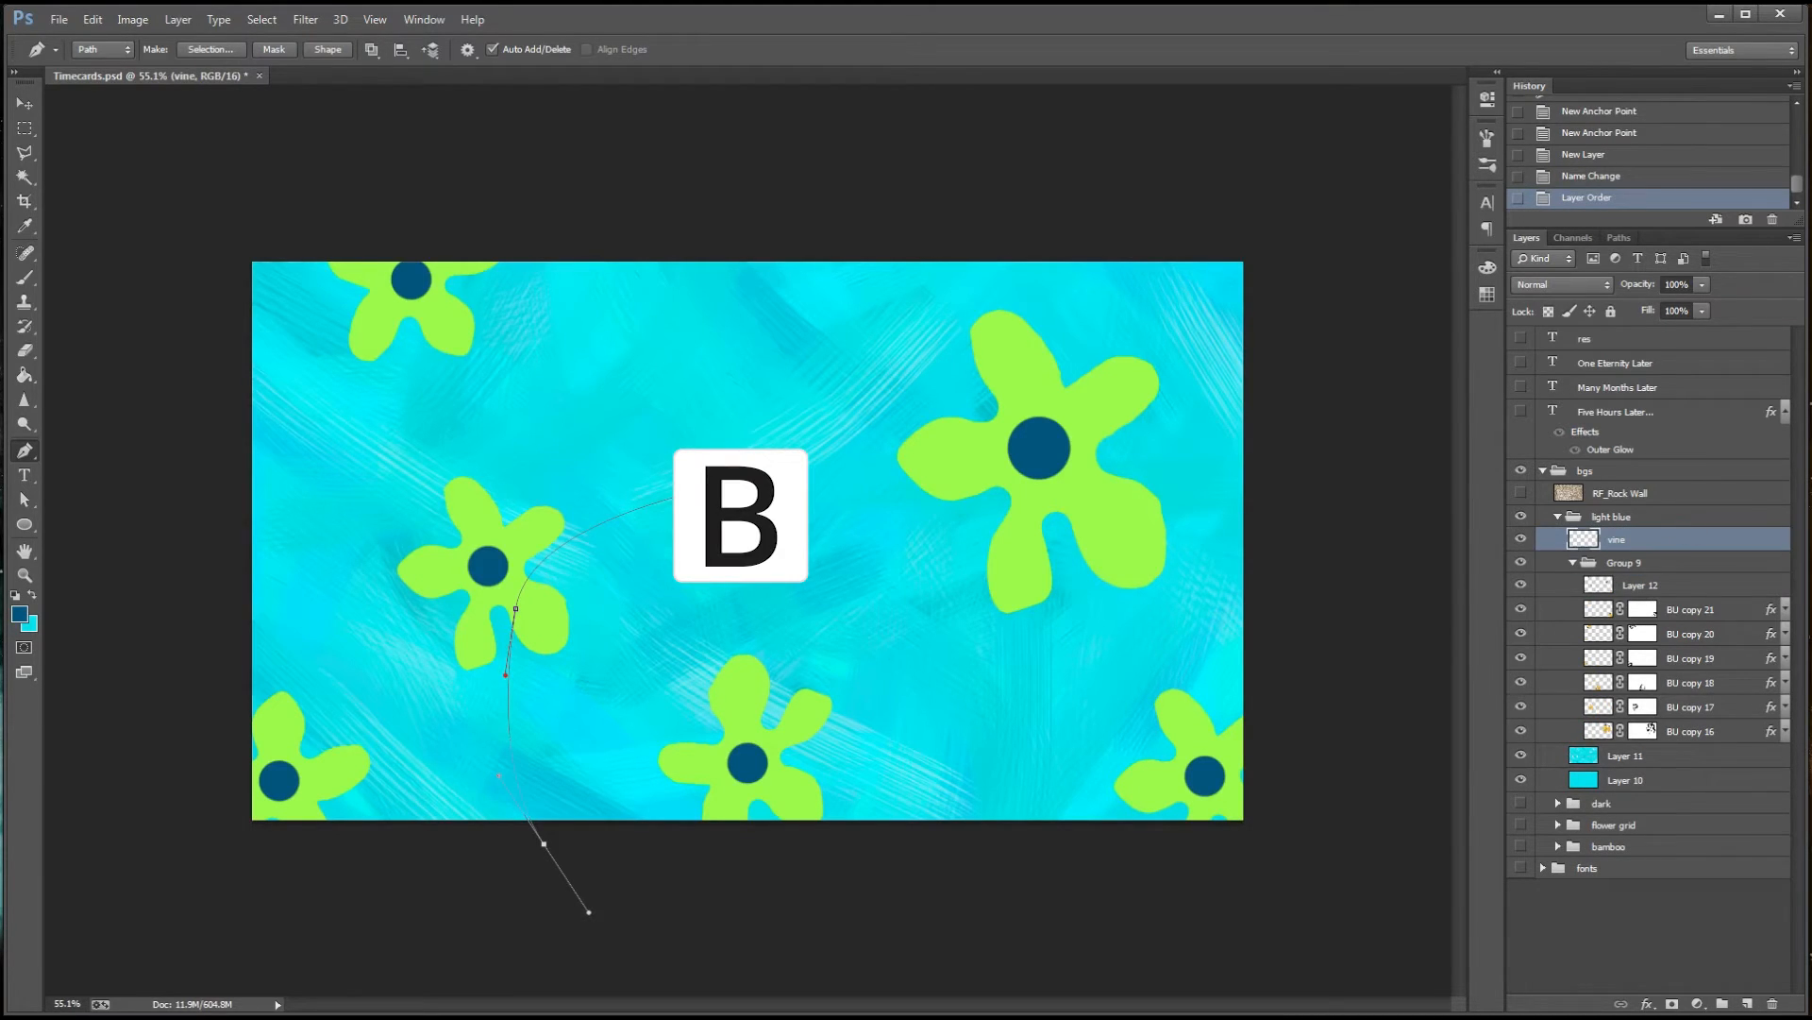
Move the vine path's upper end anchor slightly upward and adjust its curve handle
{"action": "key", "text": "a"}
{"action": "left_click", "coordinate": [703, 489]}
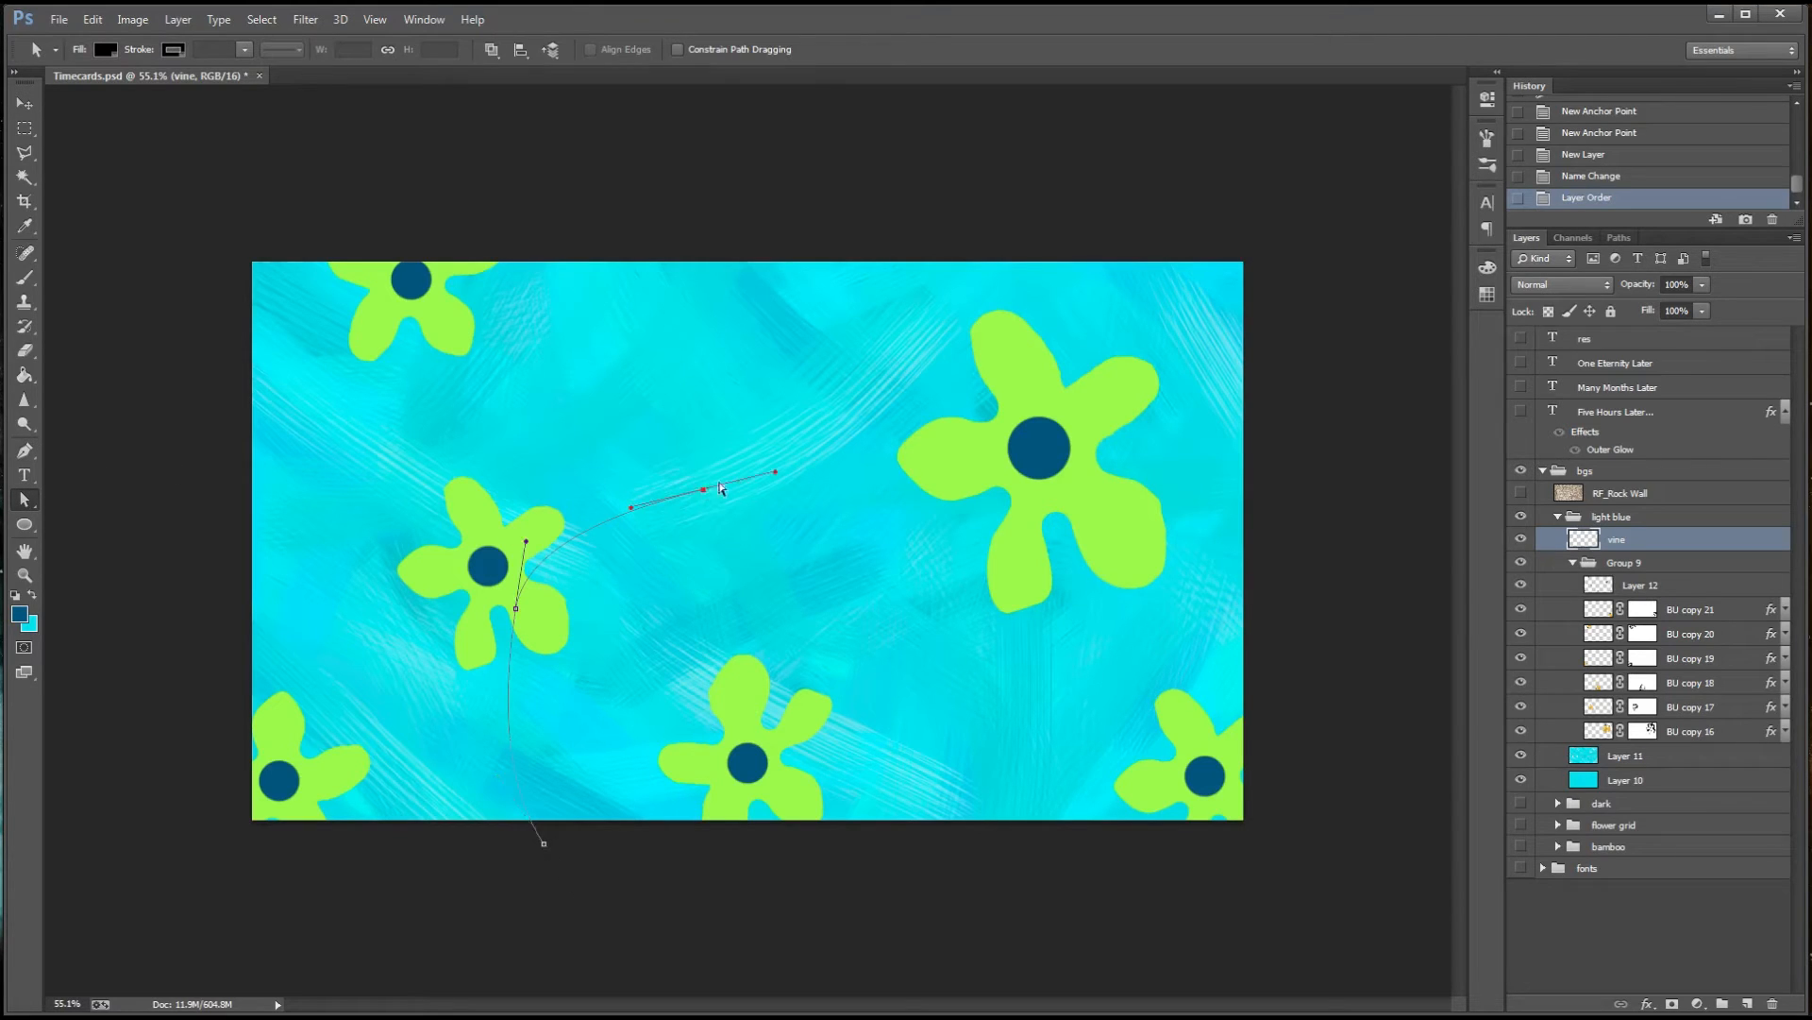
{"action": "left_click_drag", "start_coordinate": [706, 492], "coordinate": [643, 492]}
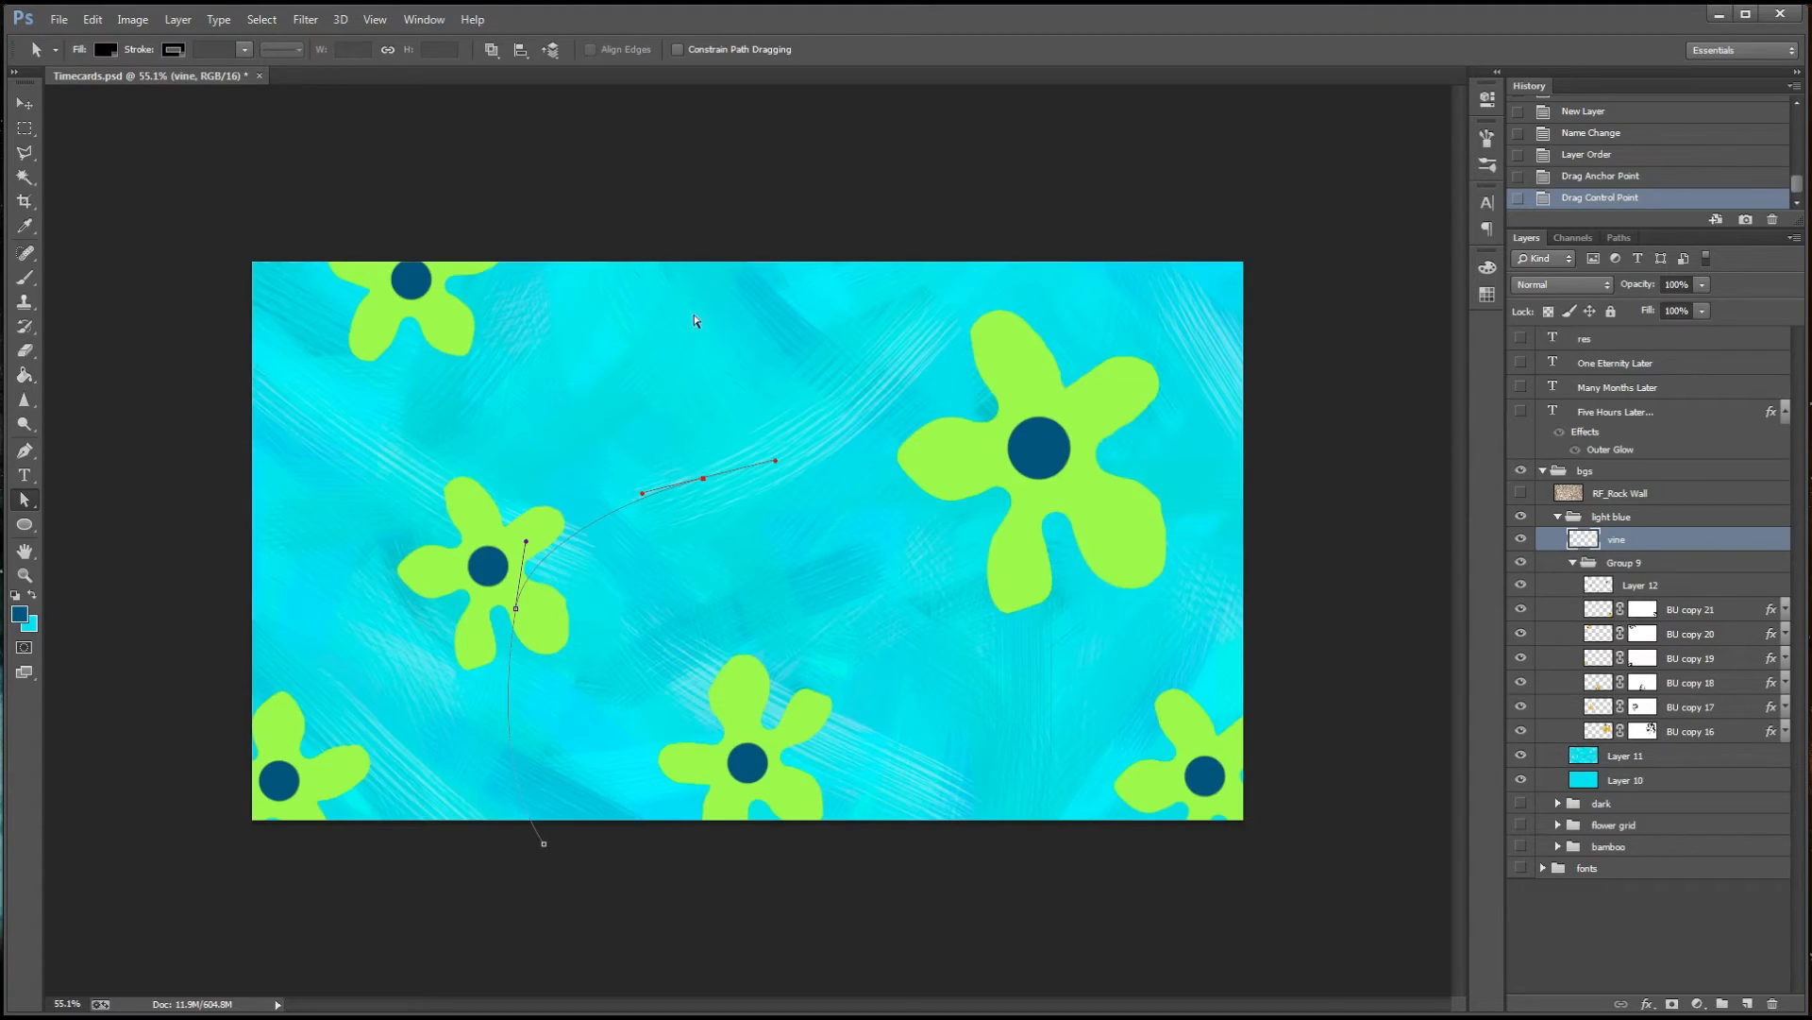
{"action": "right_click", "coordinate": [707, 484]}
{"action": "left_click", "coordinate": [796, 643]}
{"action": "left_click", "coordinate": [1029, 366]}
Set the hard round brush size to 8 px and pick a dark green foreground colour
{"action": "left_click", "coordinate": [25, 278]}
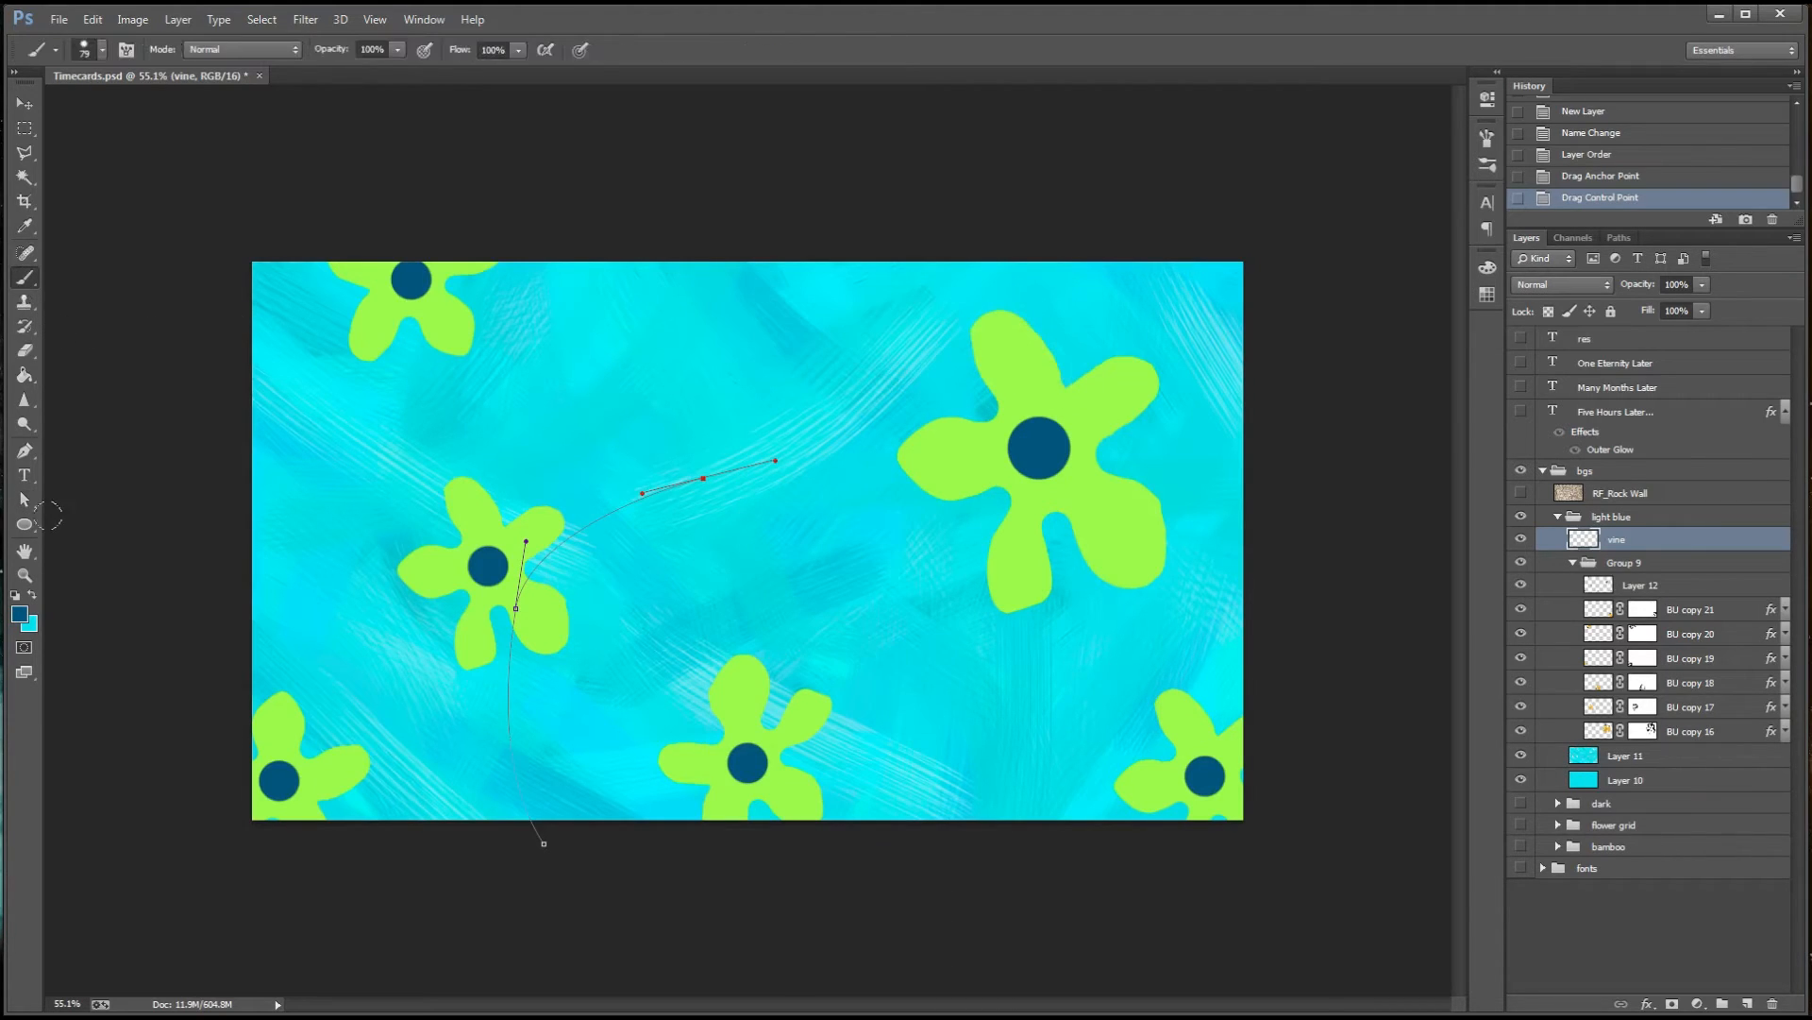
{"action": "left_click", "coordinate": [102, 50]}
{"action": "left_click_drag", "start_coordinate": [152, 108], "coordinate": [128, 111]}
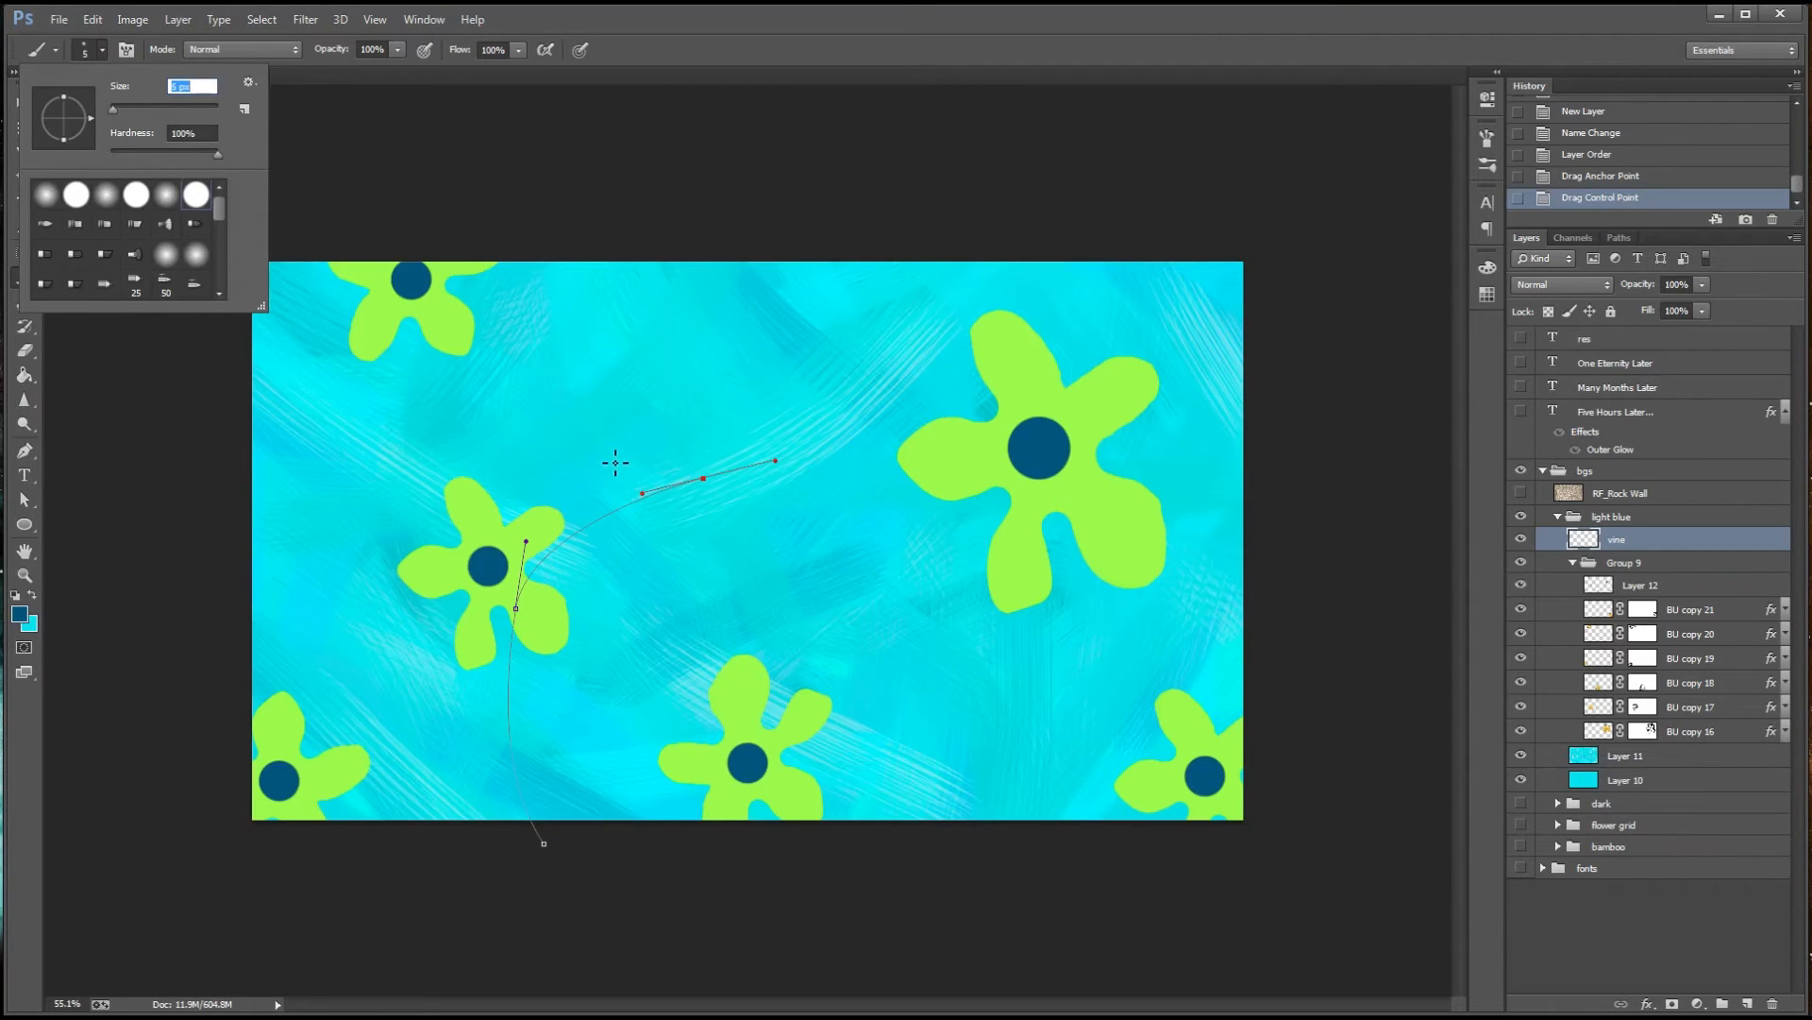
{"action": "key", "text": "Tab"}
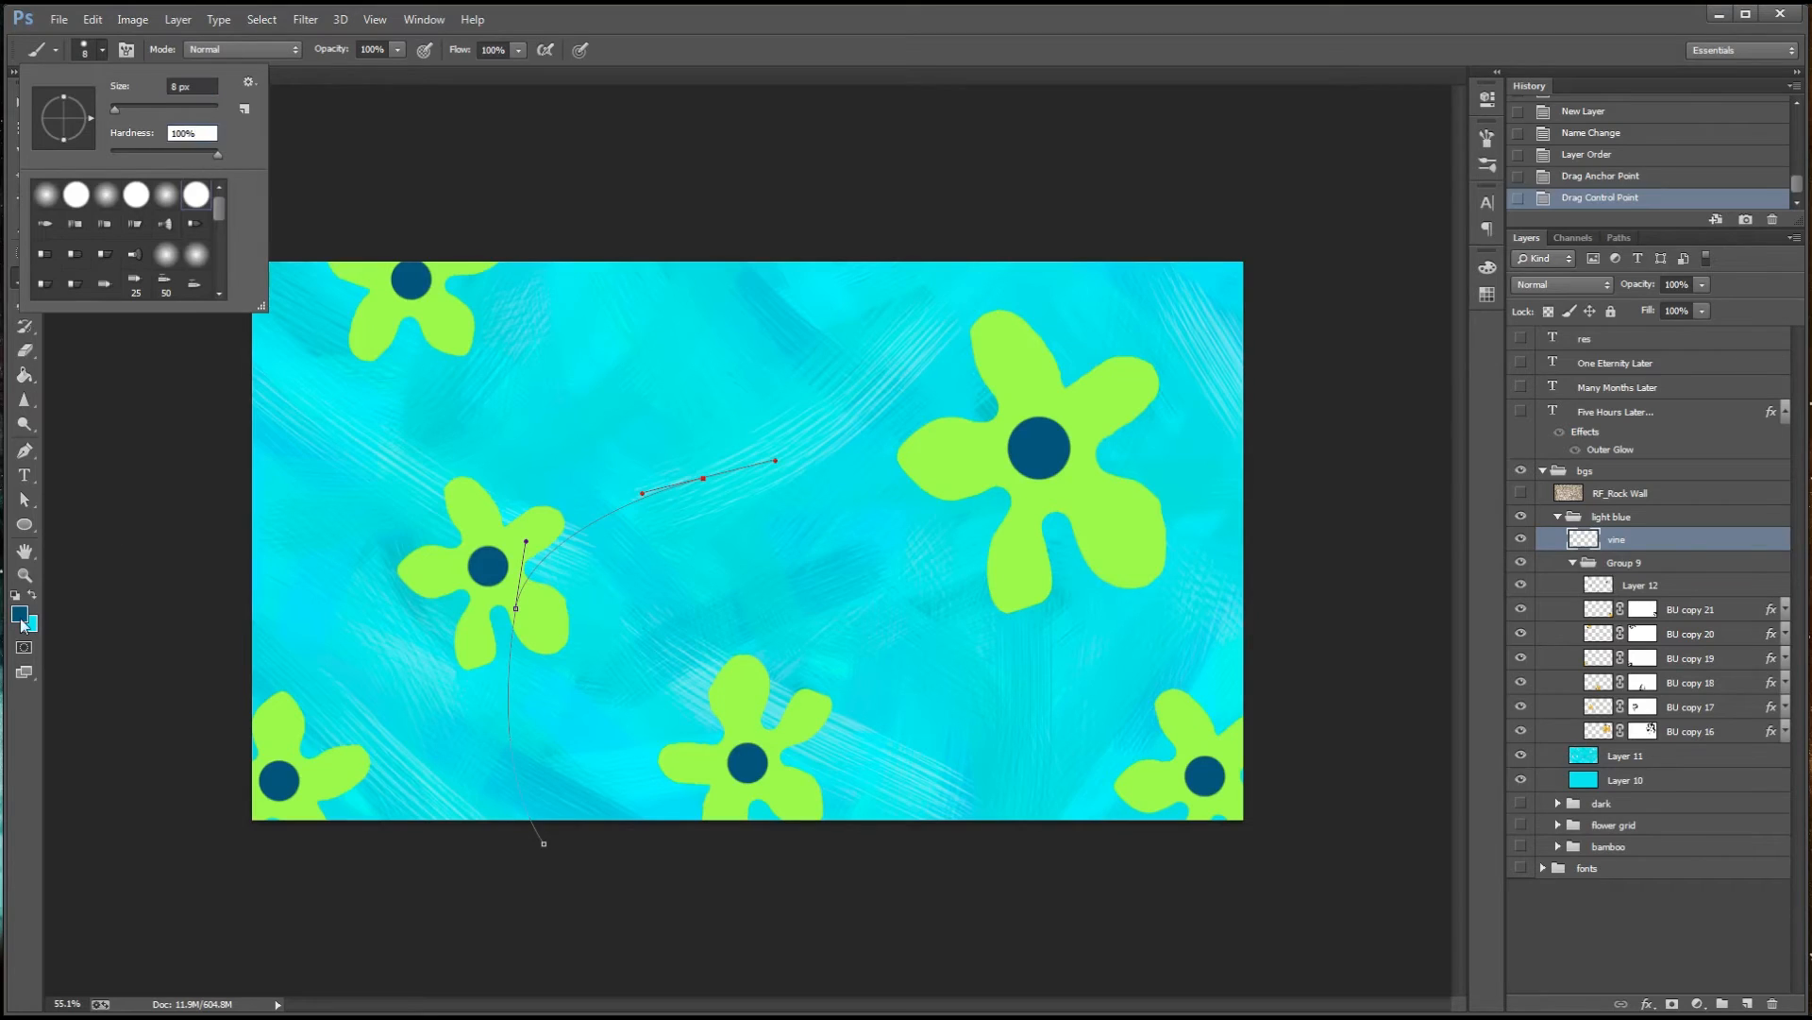
{"action": "left_click", "coordinate": [21, 618]}
{"action": "left_click", "coordinate": [1500, 246]}
{"action": "left_click", "coordinate": [1664, 86]}
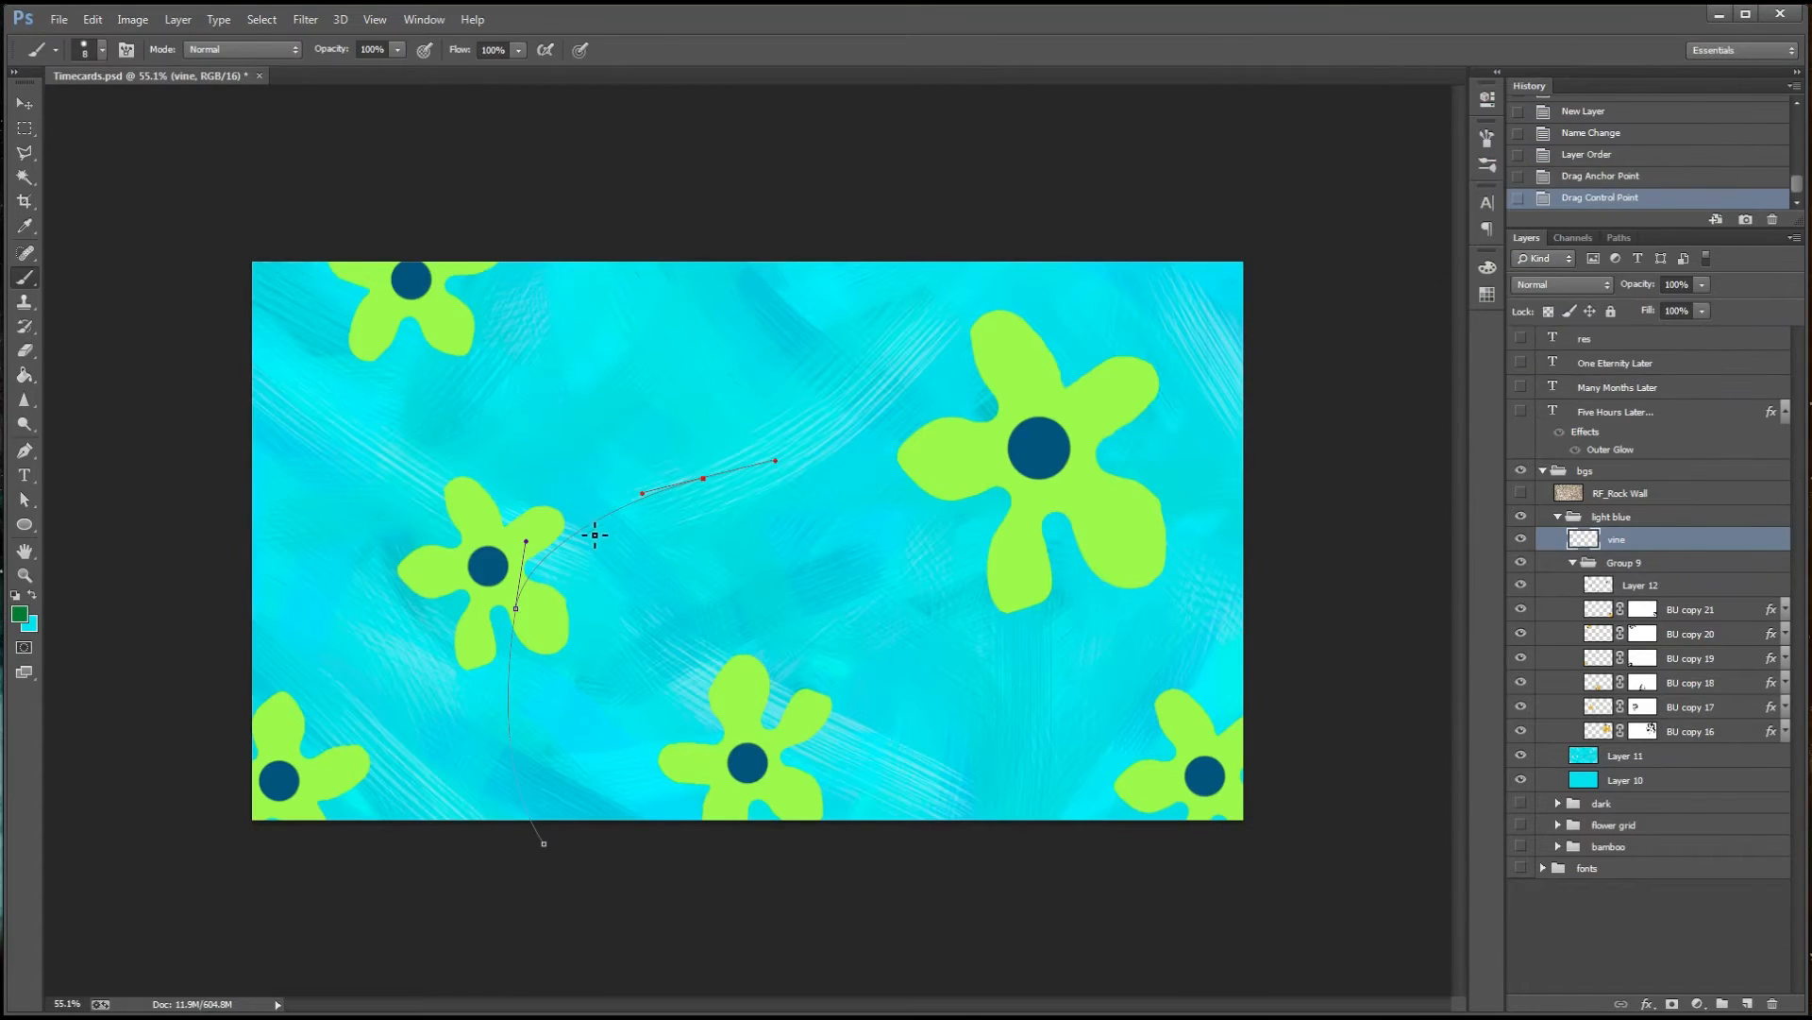
Try stroking the vine path with the 8 px green brush, and undo the stroke
{"action": "right_click", "coordinate": [595, 535]}
{"action": "left_click", "coordinate": [24, 499]}
{"action": "right_click", "coordinate": [616, 511]}
{"action": "left_click", "coordinate": [683, 676]}
{"action": "left_click", "coordinate": [1011, 338]}
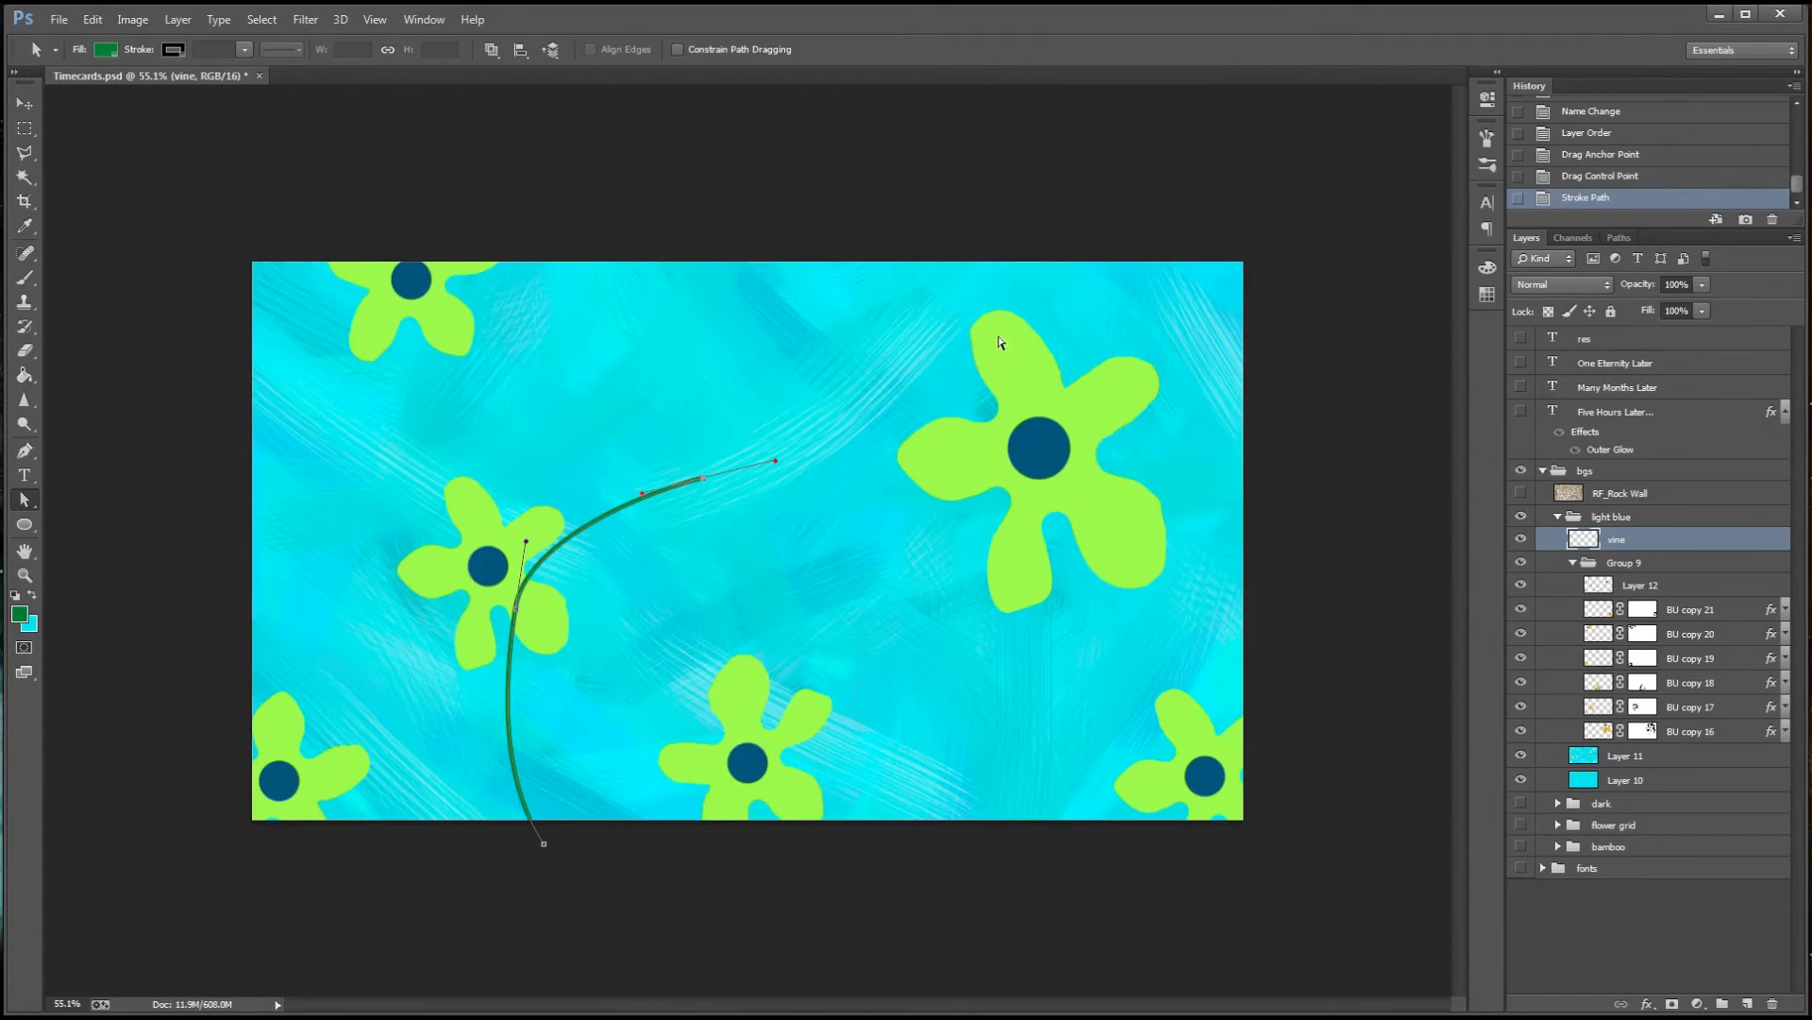
{"action": "key", "text": "ctrl+z"}
Reduce the brush size to 4 px and stroke the vine path with it on the vine layer
{"action": "key", "text": "b"}
{"action": "left_click", "coordinate": [102, 49]}
{"action": "key", "text": "Return"}
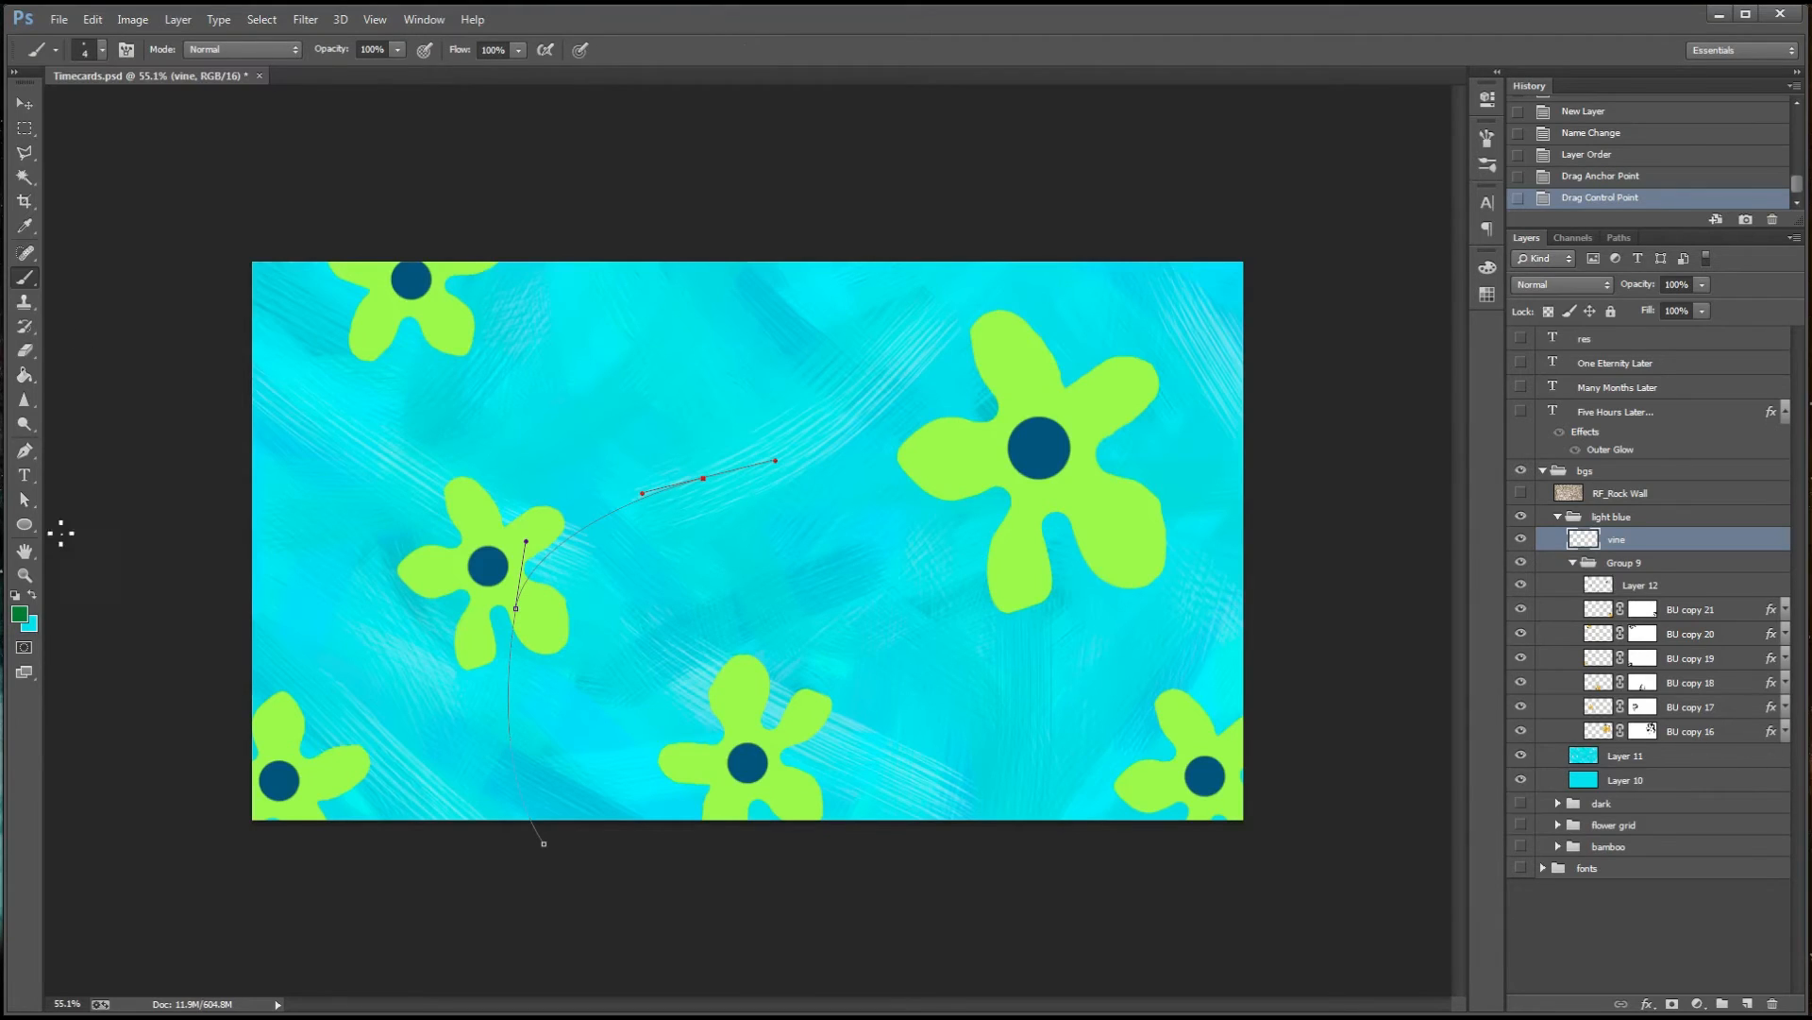
{"action": "left_click", "coordinate": [24, 499]}
{"action": "right_click", "coordinate": [609, 515]}
{"action": "left_click", "coordinate": [677, 678]}
{"action": "left_click", "coordinate": [1033, 338]}
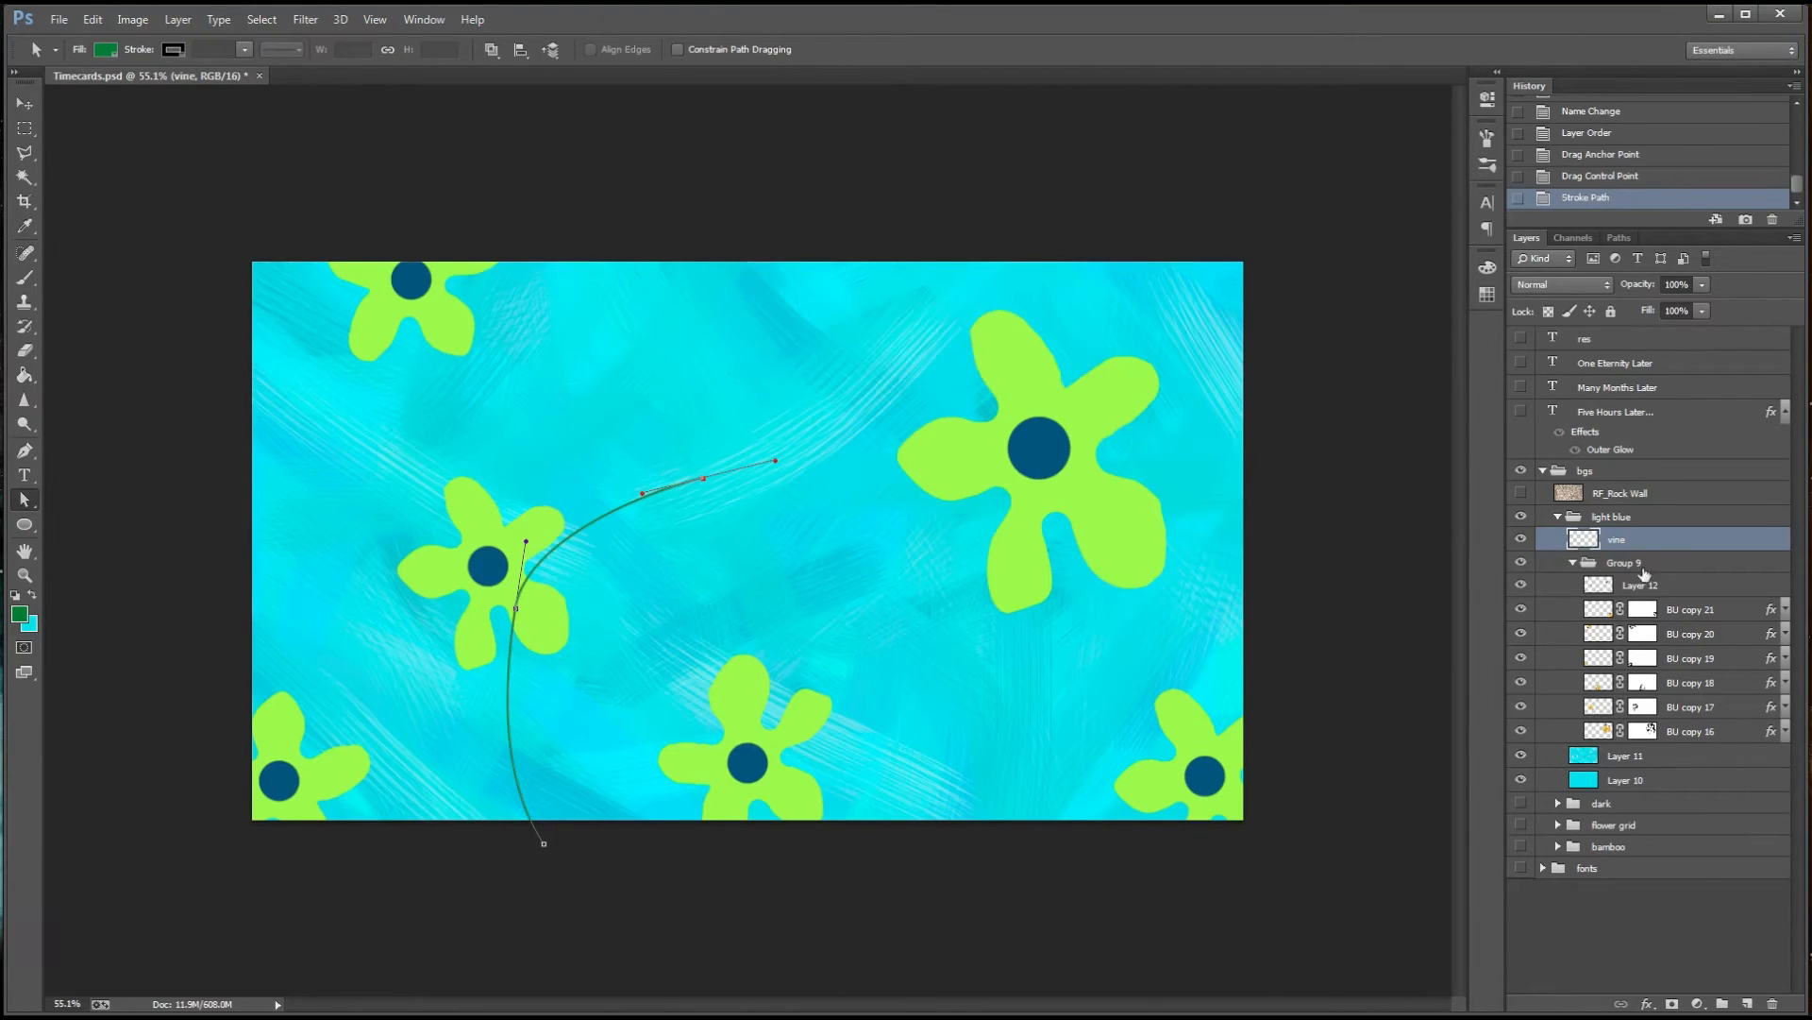
Deselect the work path, then collapse Group 9 and move it above the vine layer
{"action": "left_click", "coordinate": [1619, 238]}
{"action": "left_click", "coordinate": [1645, 347]}
{"action": "left_click", "coordinate": [1526, 238]}
{"action": "left_click", "coordinate": [1577, 563]}
{"action": "left_click_drag", "start_coordinate": [1620, 564], "coordinate": [1644, 532]}
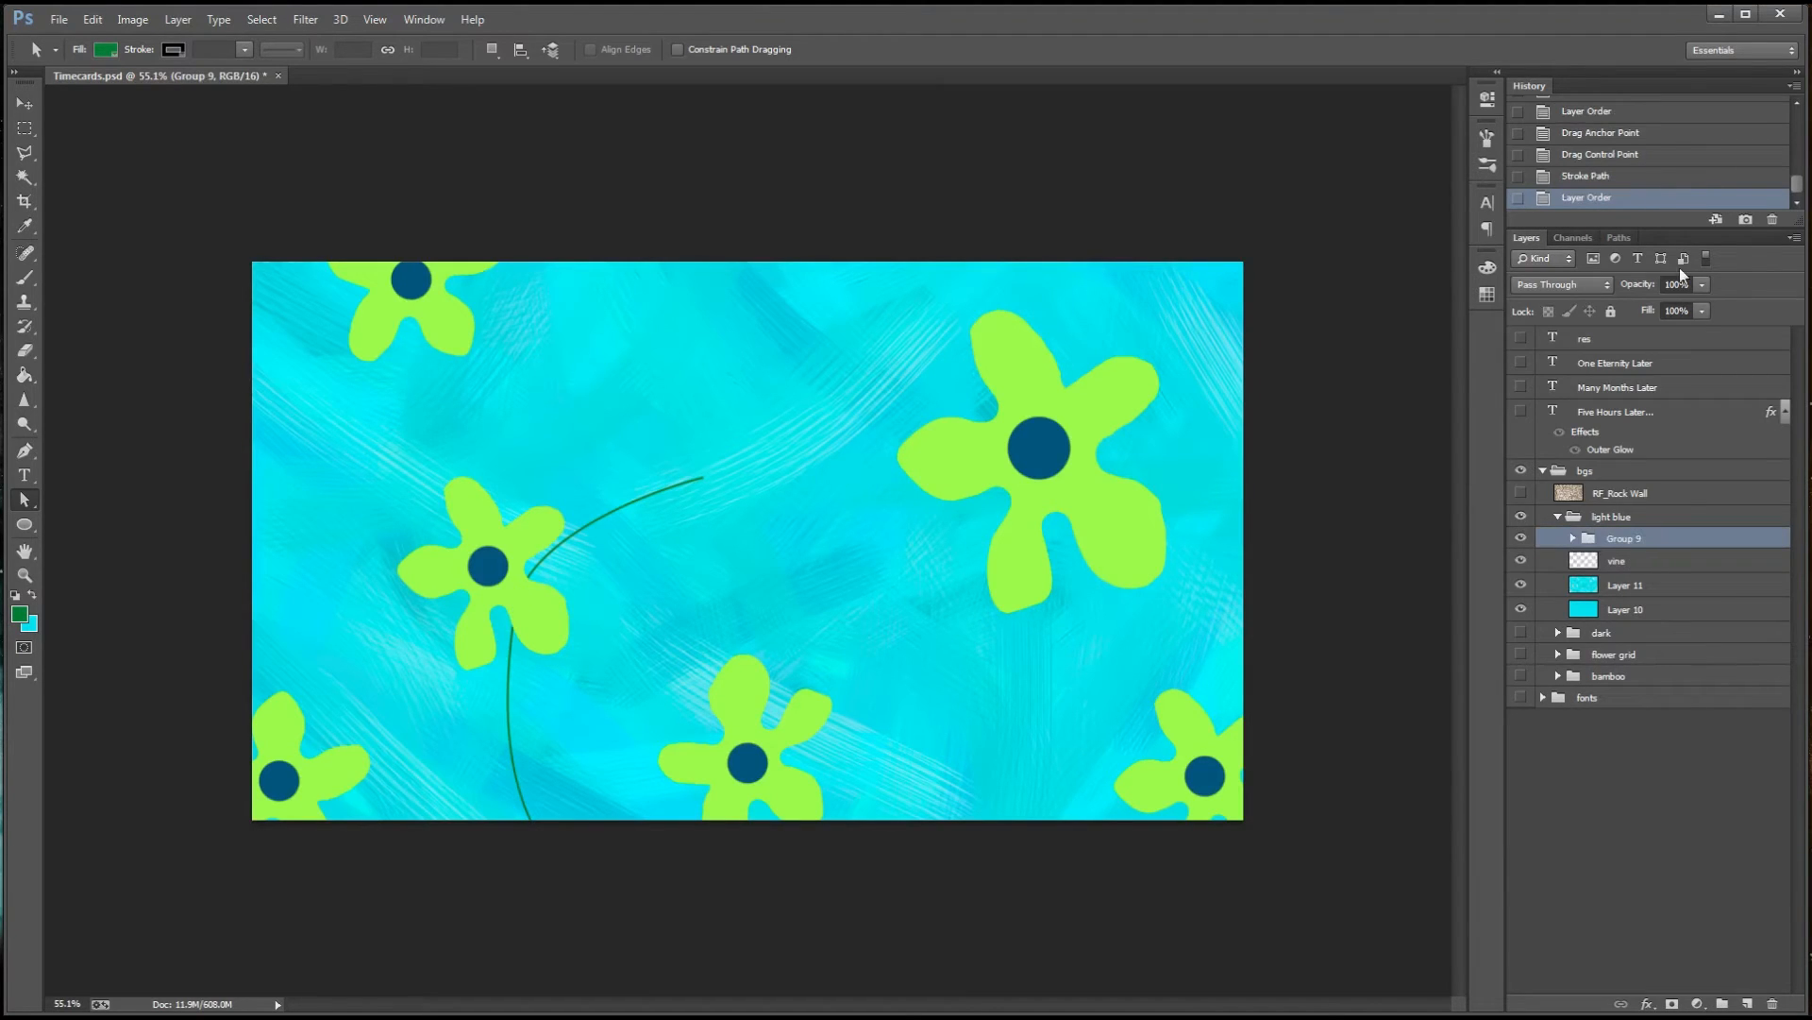
Step the history back to before the vine was stroked and place the vine layer below Group 9
{"action": "key", "text": "p"}
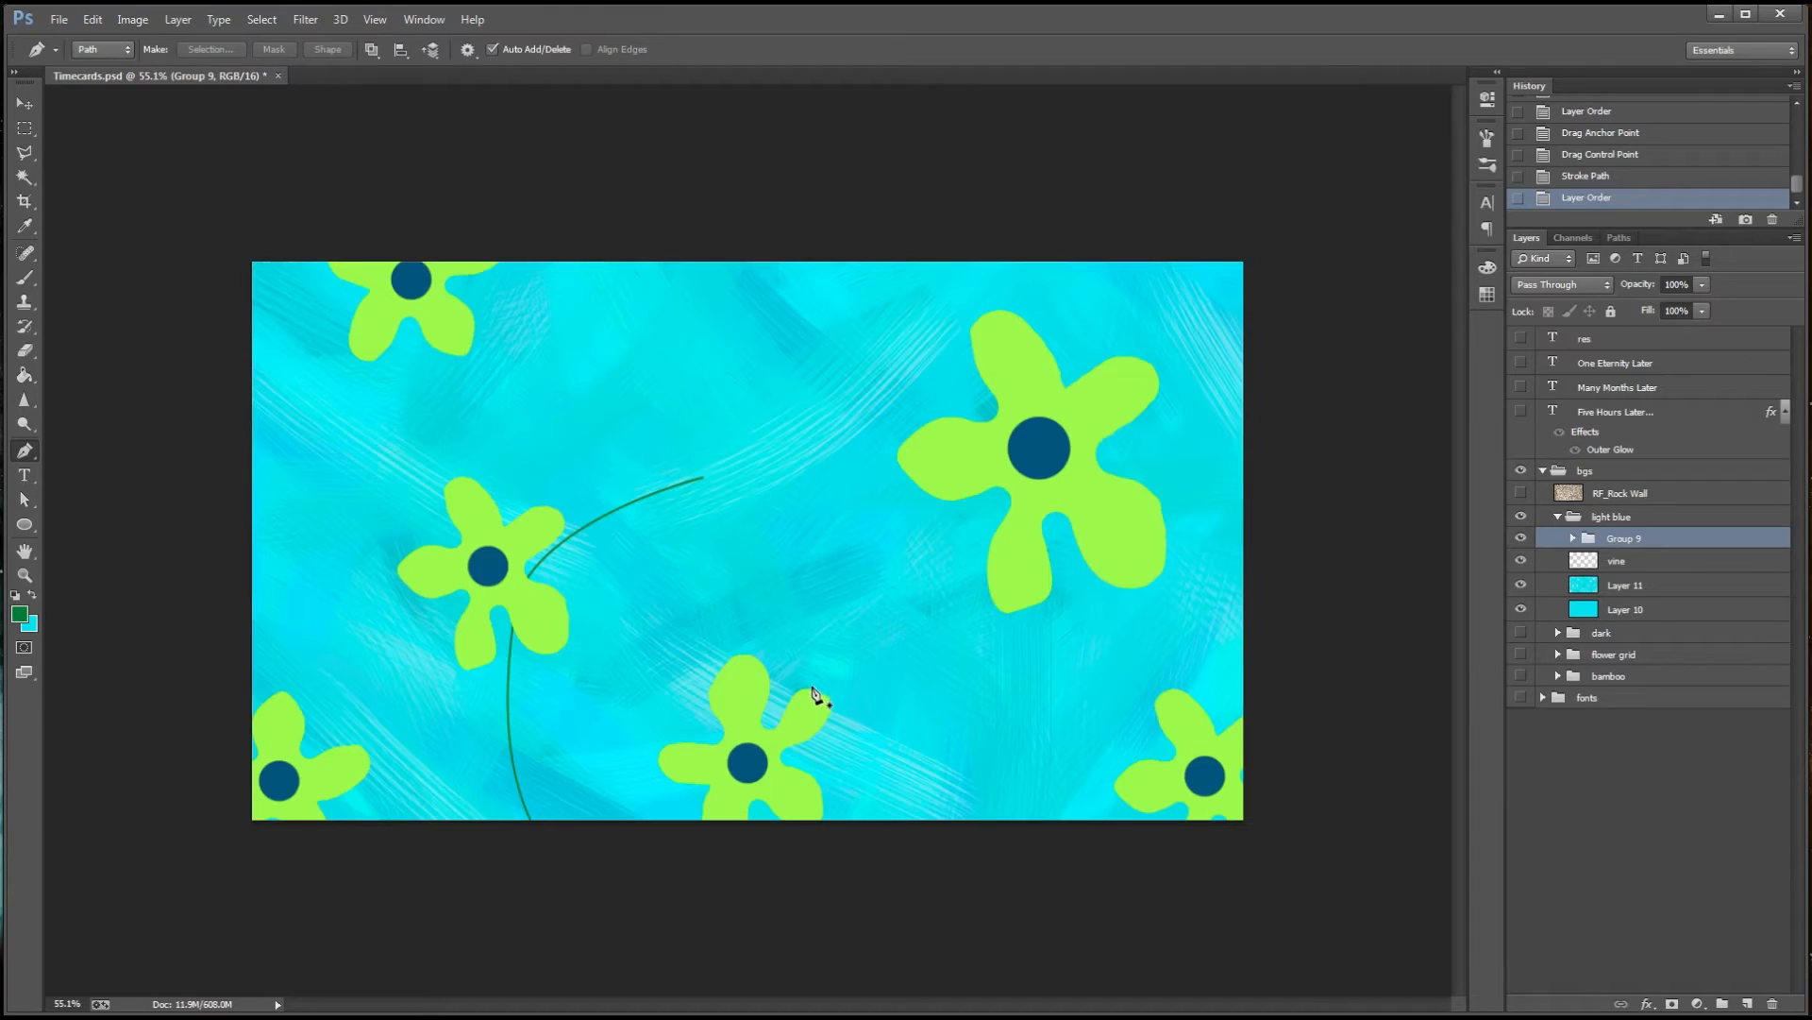
{"action": "left_click", "coordinate": [1618, 562]}
{"action": "left_click", "coordinate": [1592, 178]}
{"action": "left_click", "coordinate": [1623, 156]}
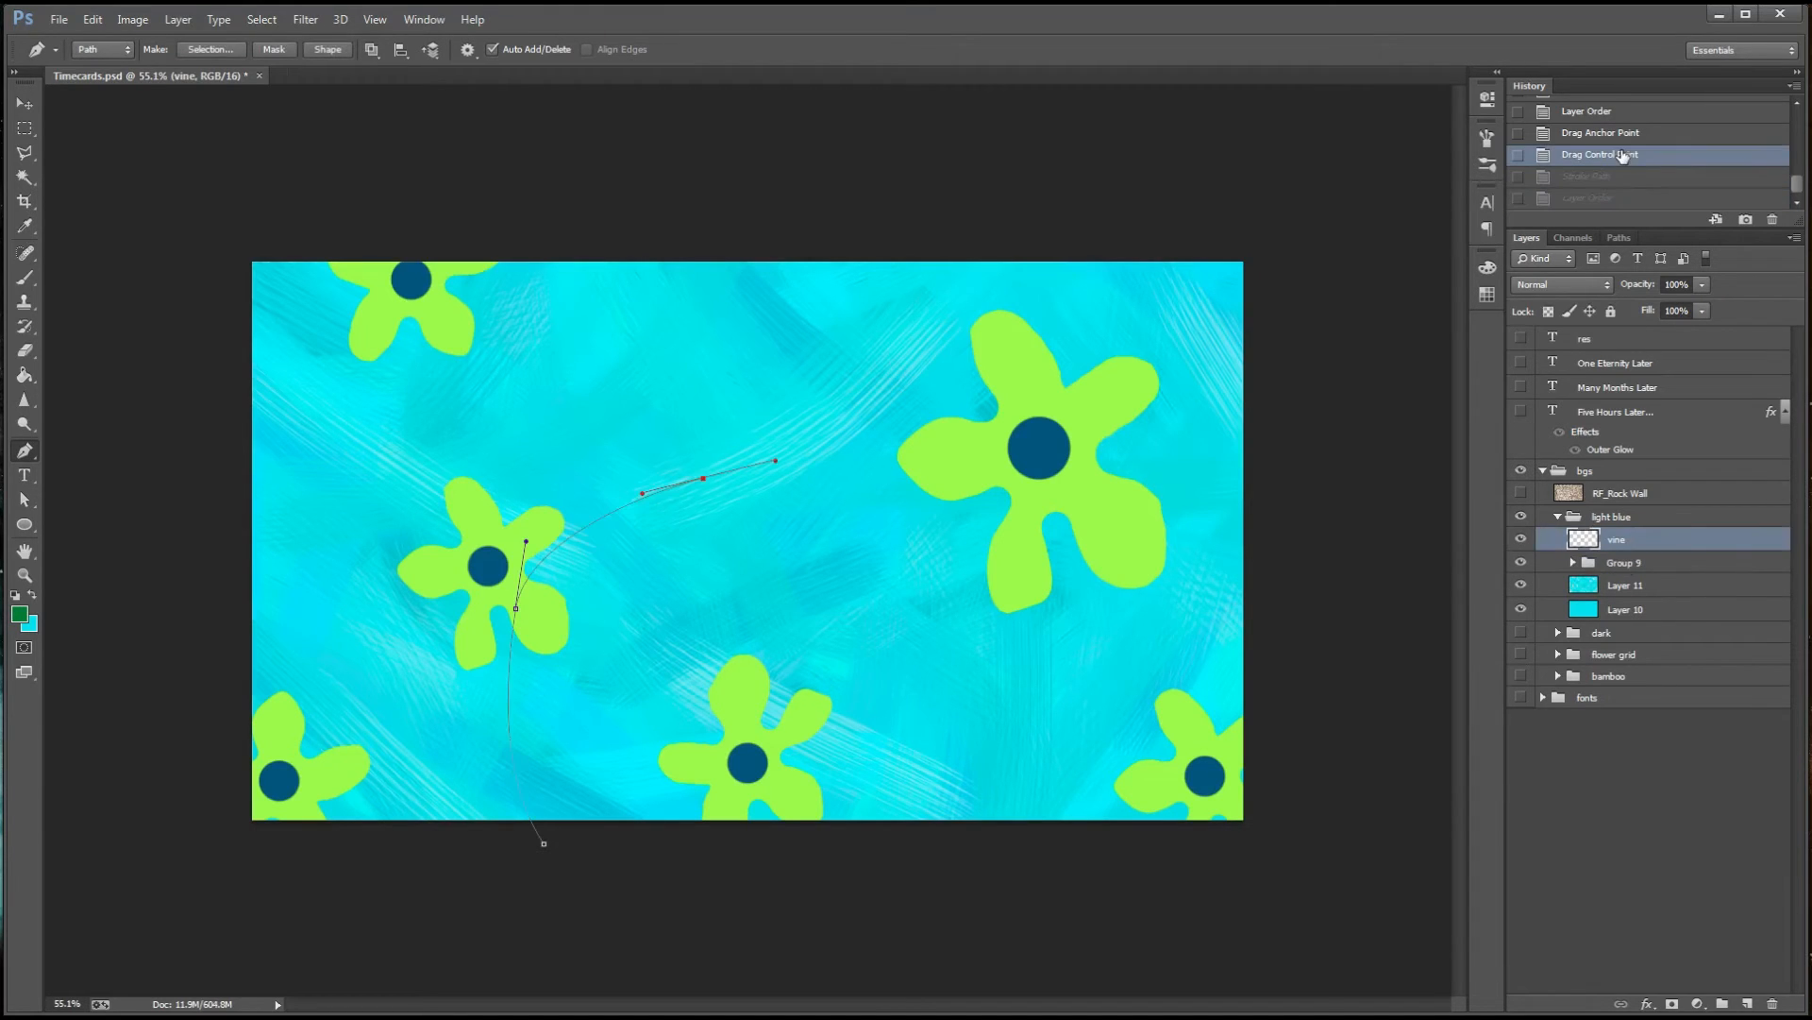
{"action": "left_click_drag", "start_coordinate": [1629, 540], "coordinate": [1590, 579]}
Try stroking the vine path using the Brush with Simulate Pressure, and undo the stroke
{"action": "right_click", "coordinate": [657, 494]}
{"action": "left_click", "coordinate": [699, 652]}
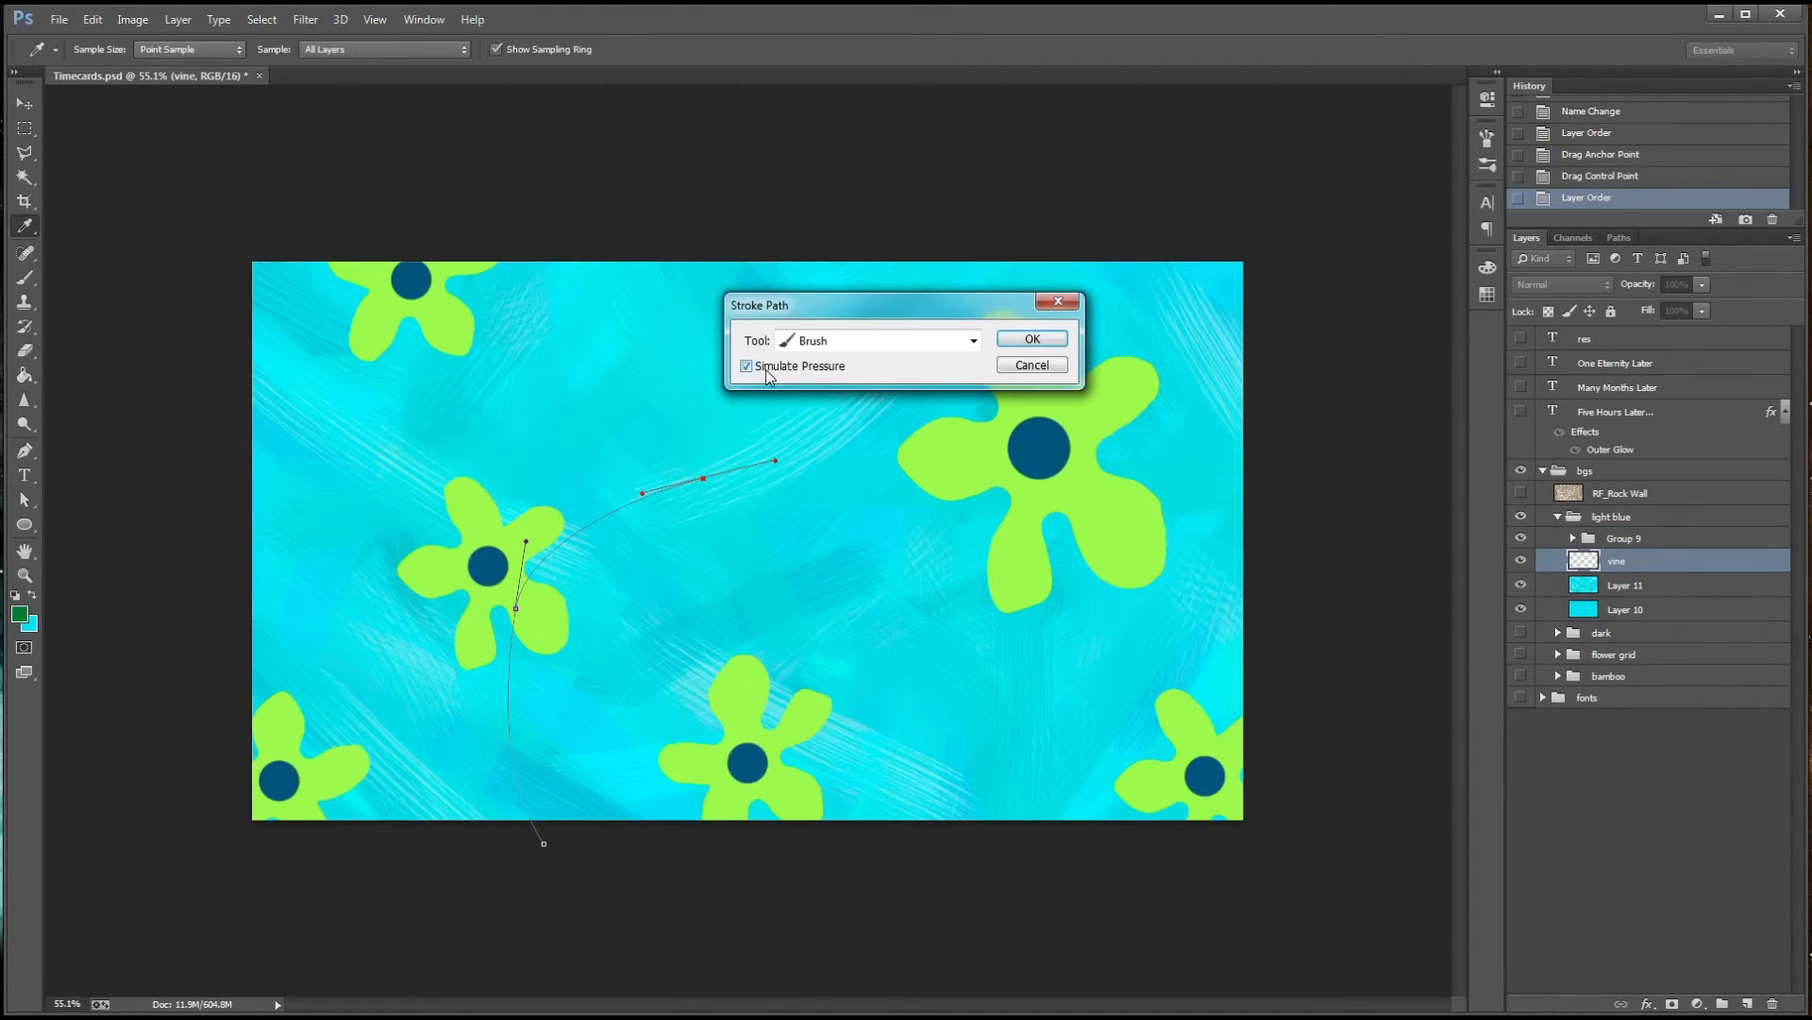
{"action": "left_click", "coordinate": [1031, 339]}
{"action": "key", "text": "ctrl+z"}
Try the brush stroke on the vine path once more, deselect the path to compare, and step back before the stroke
{"action": "left_click", "coordinate": [24, 499]}
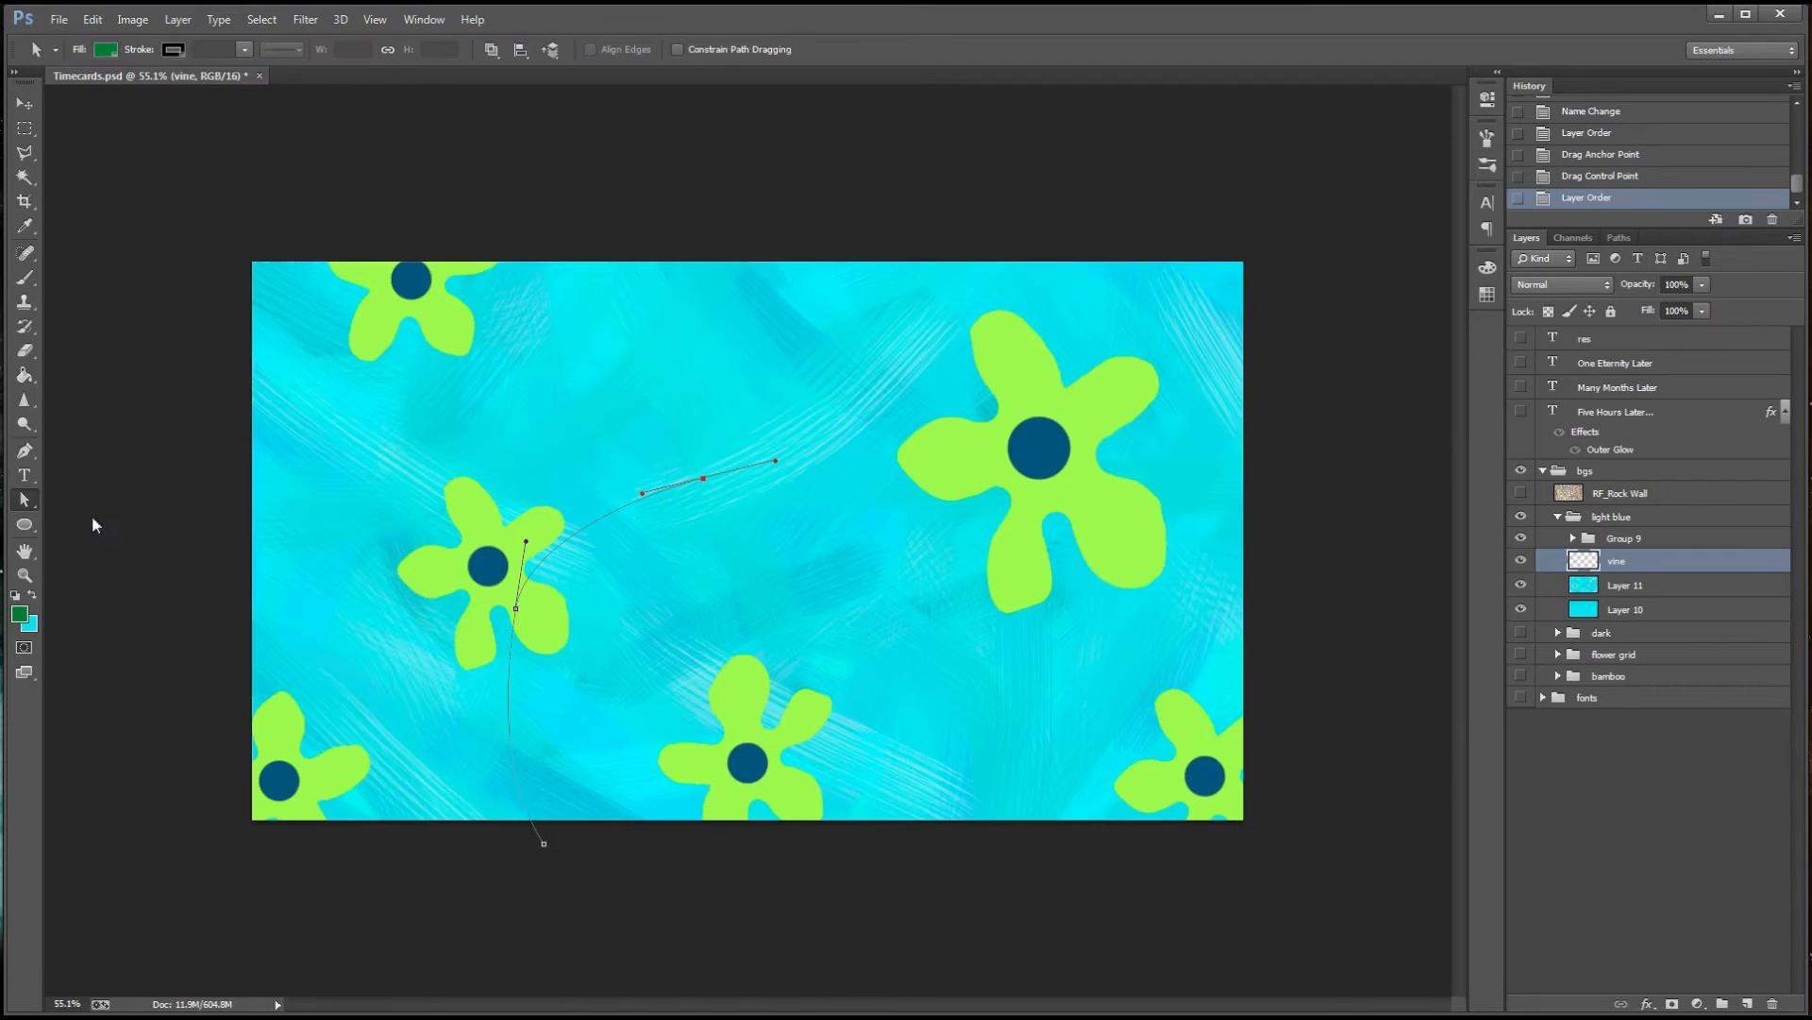
{"action": "right_click", "coordinate": [603, 521]}
{"action": "left_click", "coordinate": [647, 678]}
{"action": "left_click", "coordinate": [1029, 341]}
{"action": "left_click", "coordinate": [1619, 238]}
{"action": "left_click", "coordinate": [1587, 531]}
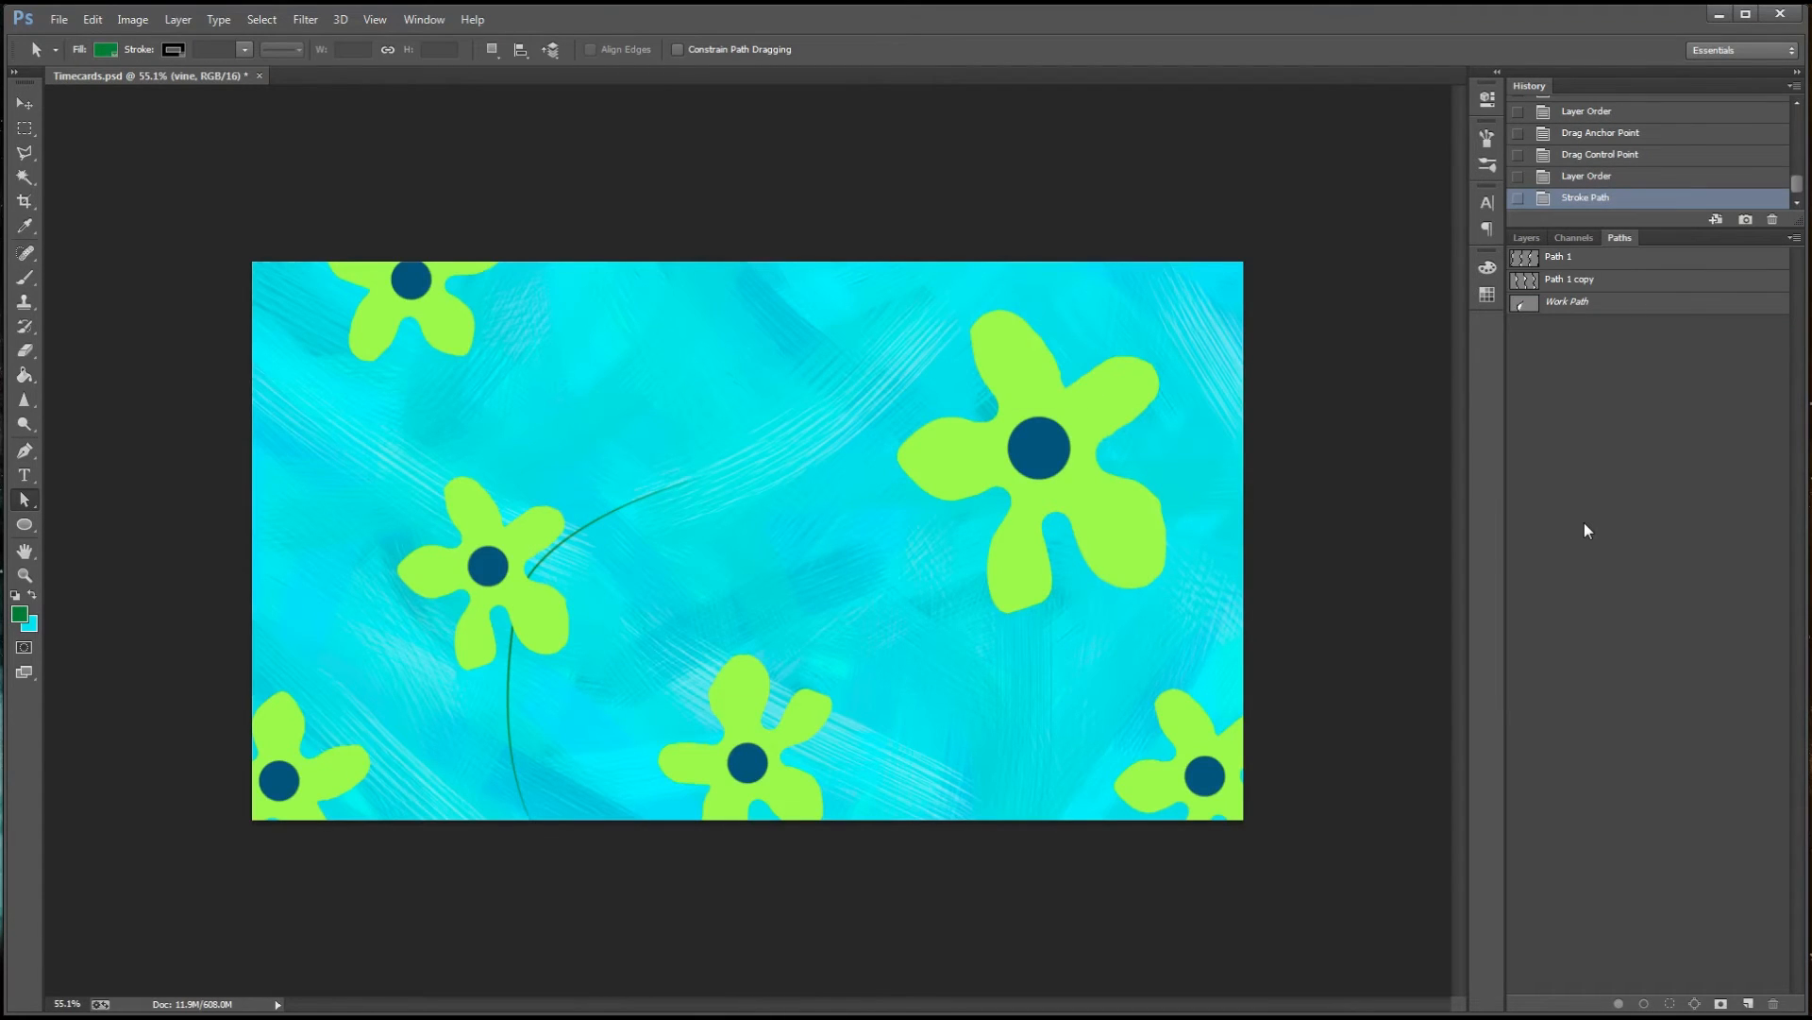
{"action": "left_click", "coordinate": [1601, 178]}
Reshape the vine path by extending its upper end and pulling its lower anchor and handle further below the canvas
{"action": "mouse_move", "coordinate": [699, 480]}
{"action": "left_mouse_down"}
{"action": "mouse_move", "coordinate": [845, 455]}
{"action": "mouse_move", "coordinate": [659, 462]}
{"action": "mouse_move", "coordinate": [761, 459]}
{"action": "left_mouse_up"}
{"action": "left_click_drag", "start_coordinate": [544, 843], "coordinate": [619, 993]}
{"action": "left_click_drag", "start_coordinate": [575, 926], "coordinate": [493, 821]}
{"action": "right_click", "coordinate": [517, 601]}
Try stroking the reshaped path, reselect the vine layer, and undo the stroke
{"action": "left_click", "coordinate": [1527, 238]}
{"action": "left_click", "coordinate": [1617, 559]}
{"action": "right_click", "coordinate": [585, 522]}
{"action": "left_click", "coordinate": [650, 681]}
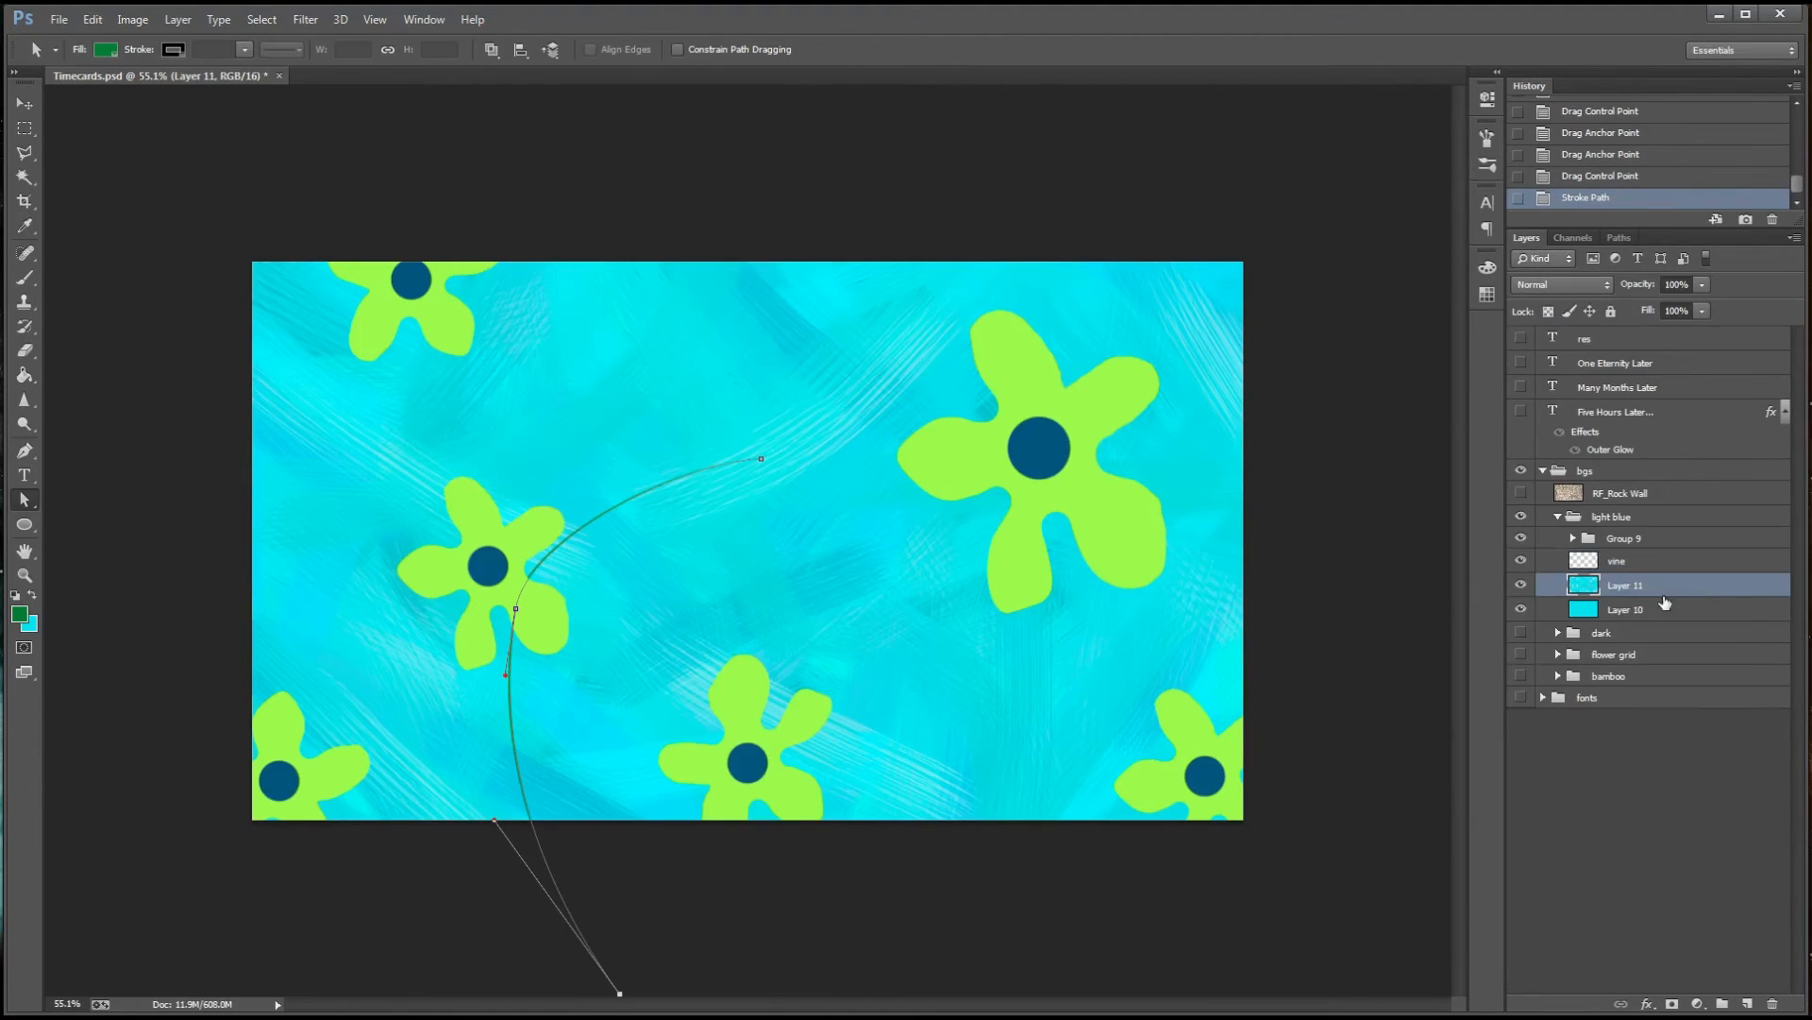
{"action": "left_click", "coordinate": [1622, 558]}
{"action": "left_click", "coordinate": [1620, 238]}
{"action": "left_click", "coordinate": [1599, 396]}
{"action": "left_click", "coordinate": [1526, 238]}
{"action": "key", "text": "ctrl+z"}
Try stroking the reshaped vine path with a thicker brush, and undo the stroke
{"action": "key", "text": "b"}
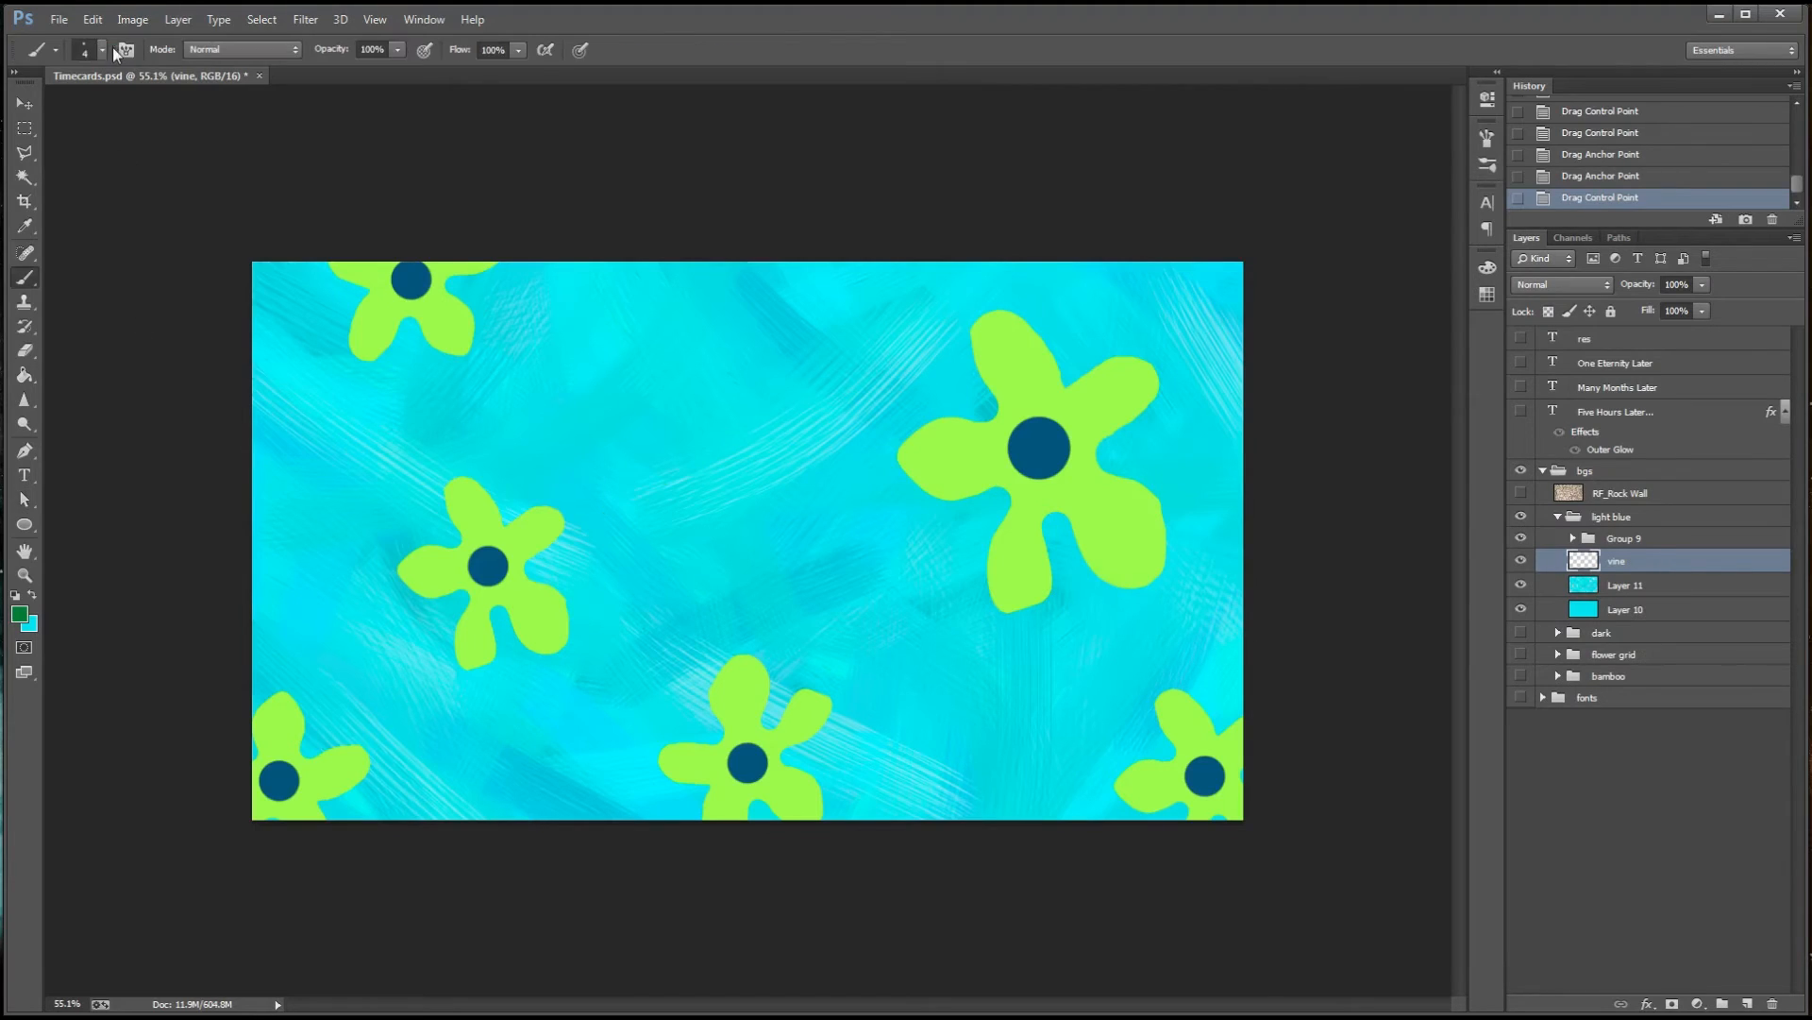
{"action": "left_click", "coordinate": [102, 51]}
{"action": "left_click", "coordinate": [1620, 237]}
{"action": "left_click", "coordinate": [1609, 301]}
{"action": "key", "text": "a"}
{"action": "right_click", "coordinate": [535, 555]}
{"action": "left_click", "coordinate": [601, 233]}
{"action": "left_click", "coordinate": [1027, 338]}
{"action": "left_click", "coordinate": [1639, 402]}
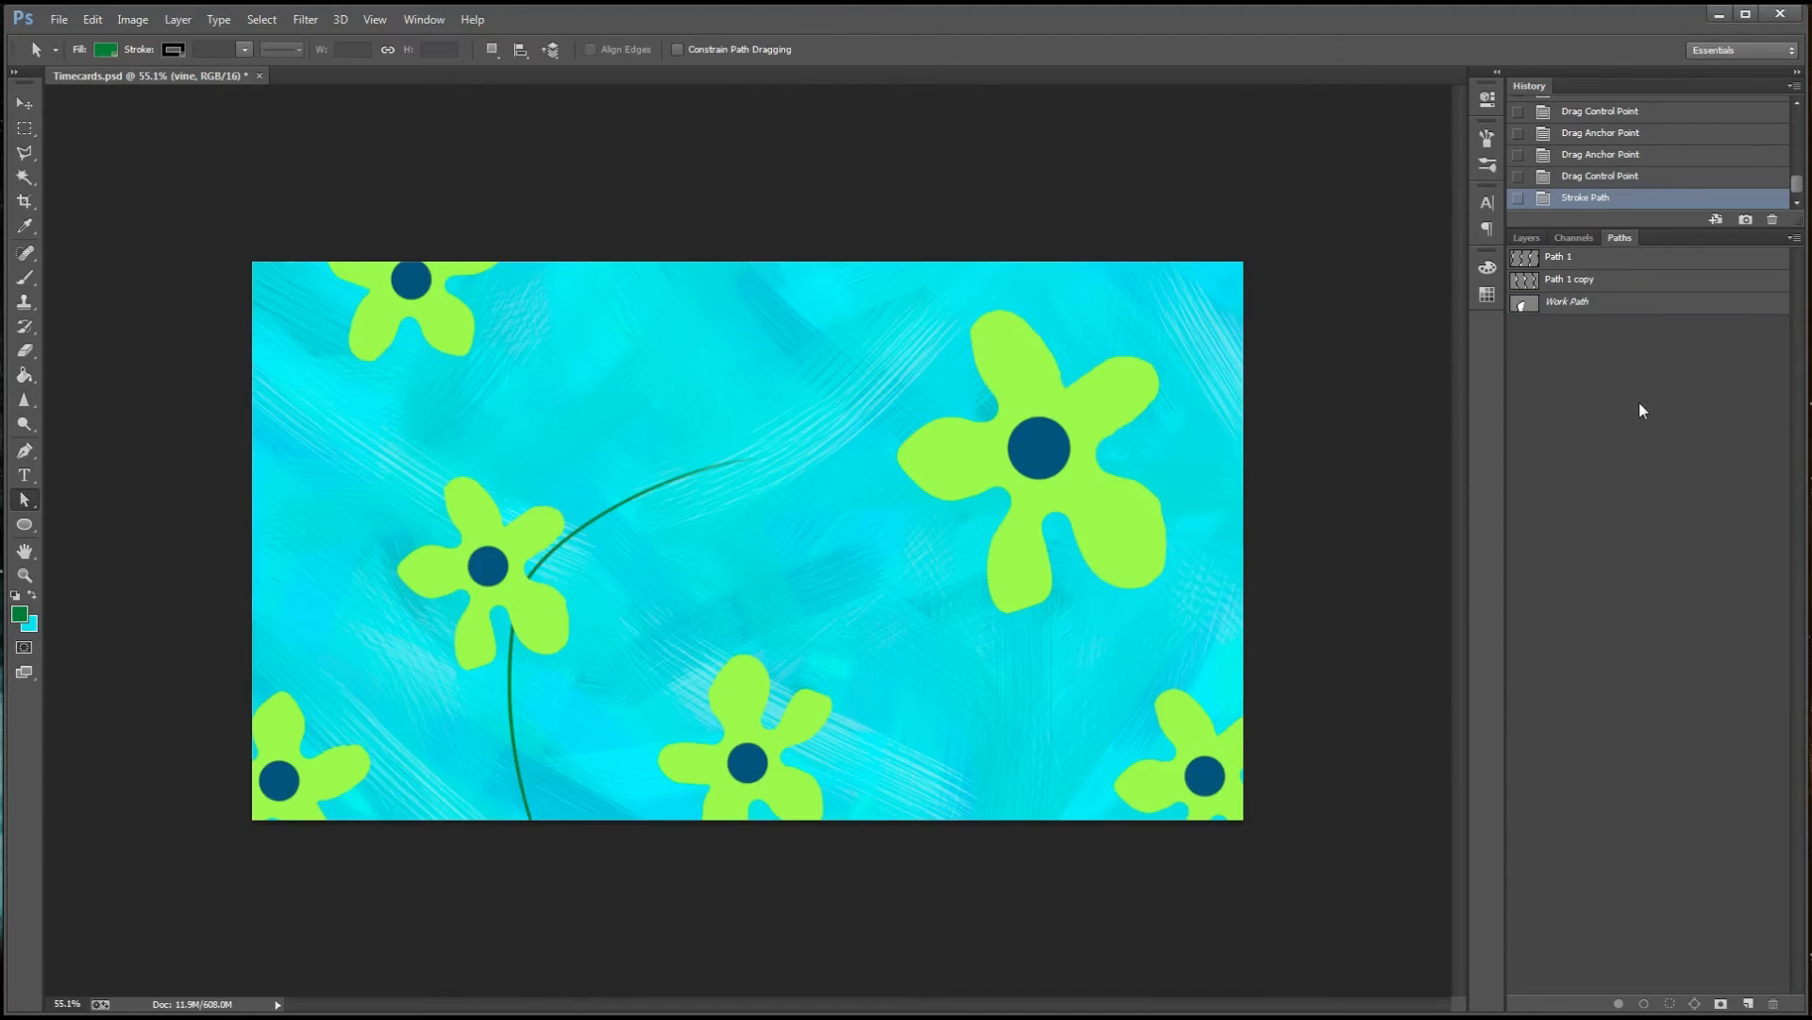
{"action": "key", "text": "ctrl+z"}
Choose a slightly thinner brush, stroke the reshaped path on the vine layer, and deselect the path
{"action": "key", "text": "b"}
{"action": "left_click", "coordinate": [102, 50]}
{"action": "left_click", "coordinate": [1608, 302]}
{"action": "key", "text": "a"}
{"action": "right_click", "coordinate": [574, 500]}
{"action": "left_click", "coordinate": [642, 657]}
{"action": "left_click", "coordinate": [1027, 338]}
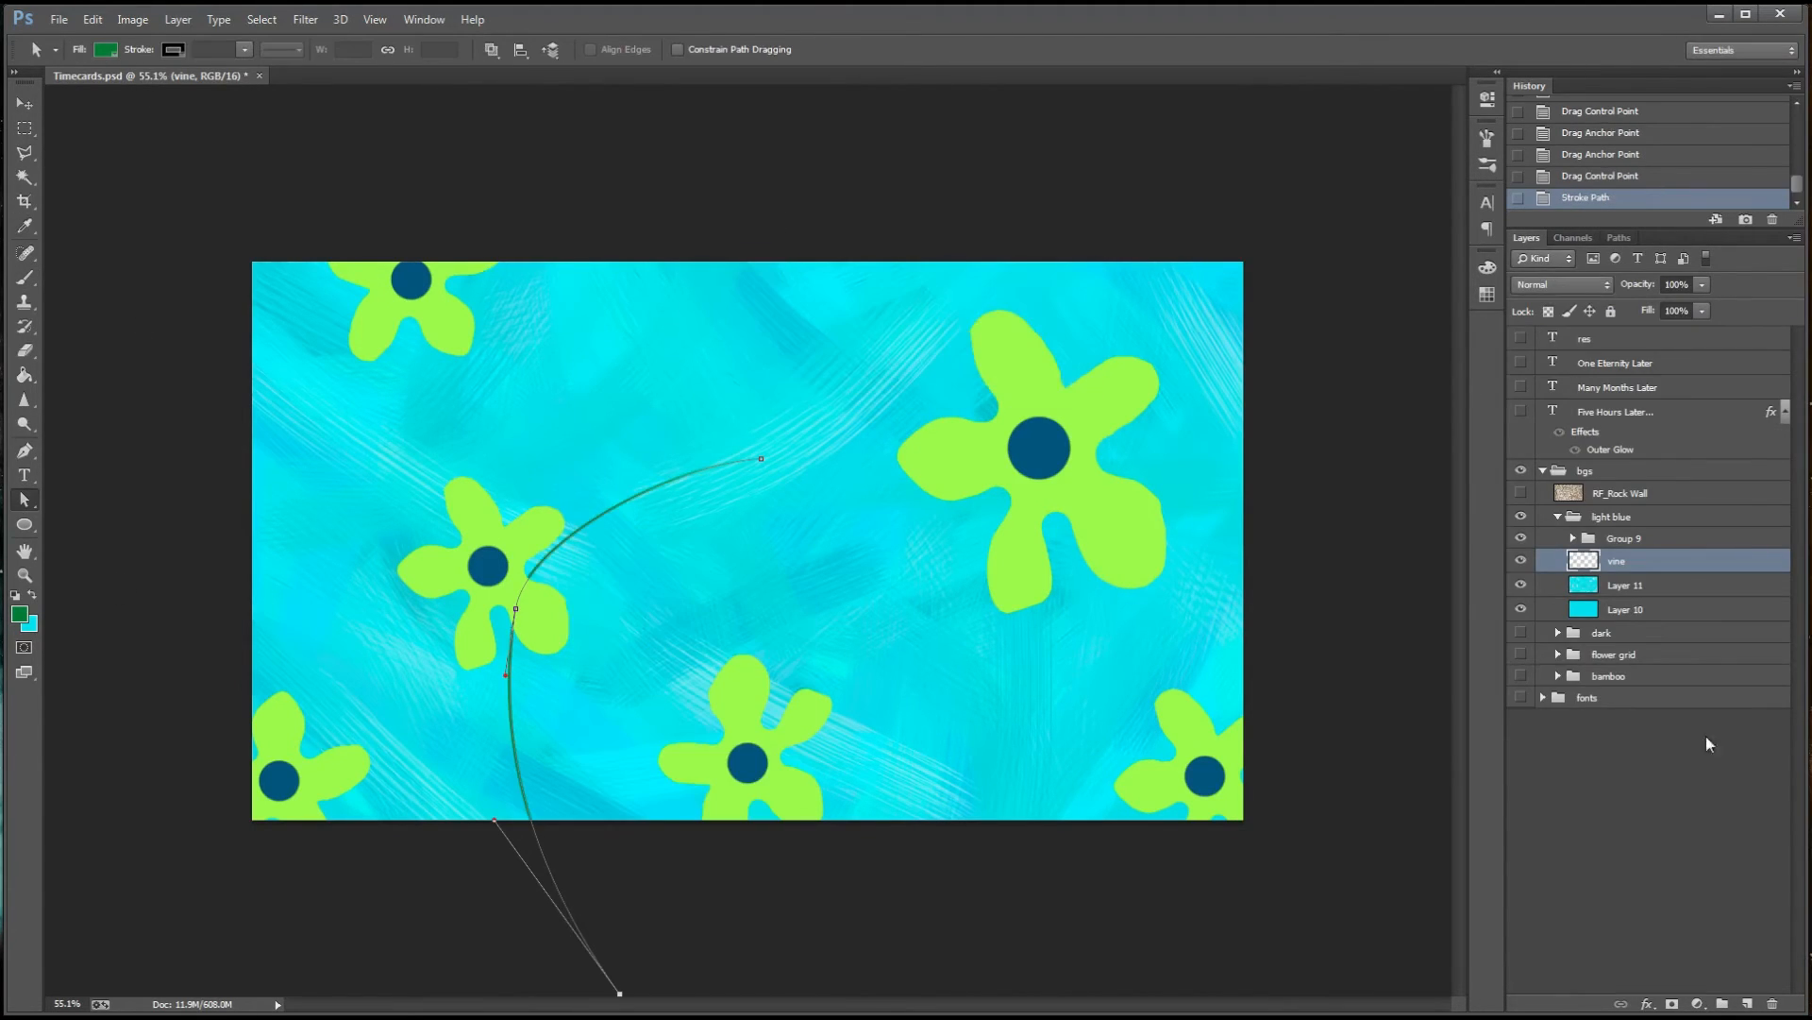
{"action": "left_click", "coordinate": [1613, 417]}
{"action": "left_click_drag", "start_coordinate": [1560, 241], "coordinate": [1522, 239]}
Draw a curved path from above the bottom centre flower down past the canvas edge and stroke it with the green brush
{"action": "key", "text": "p"}
{"action": "left_click", "coordinate": [750, 628]}
{"action": "left_click_drag", "start_coordinate": [899, 951], "coordinate": [895, 741]}
{"action": "key", "text": "a"}
{"action": "right_click", "coordinate": [854, 741]}
{"action": "left_click", "coordinate": [919, 405]}
{"action": "left_click", "coordinate": [1027, 338]}
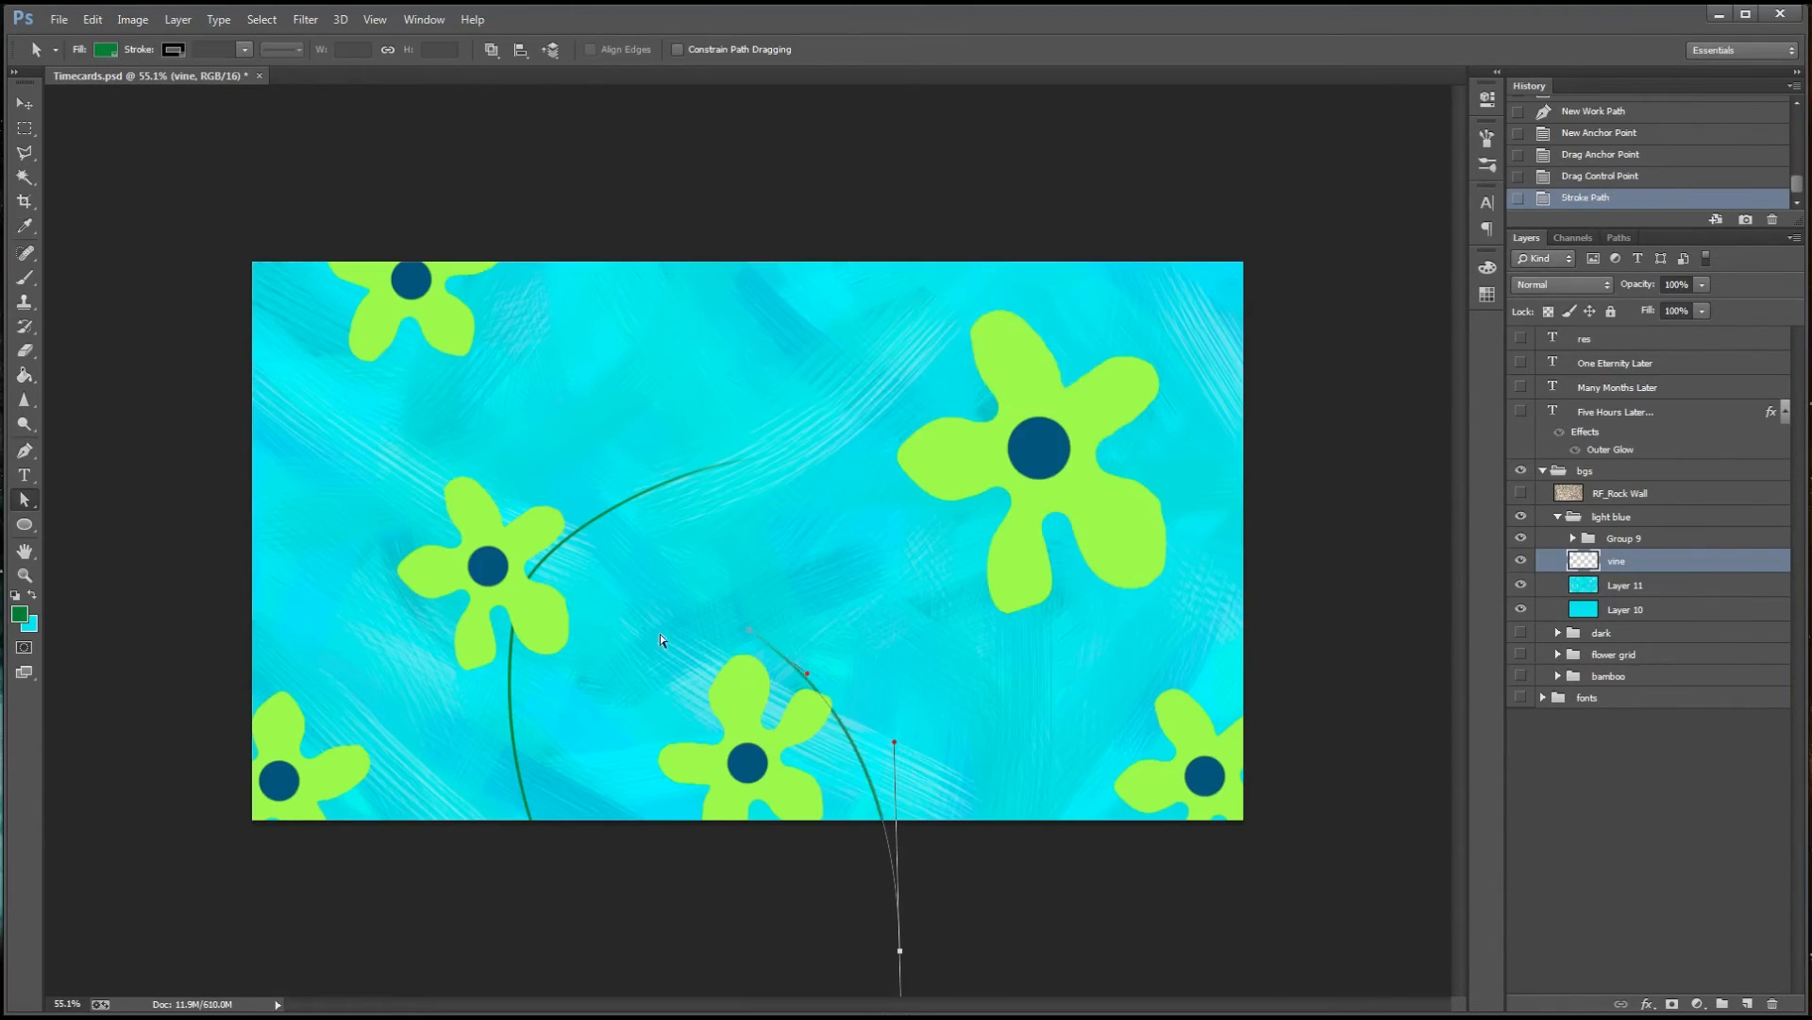
Undo the stray pen point and deselect the path of the vine behind the bottom centre flower
{"action": "left_click", "coordinate": [24, 451]}
{"action": "left_click_drag", "start_coordinate": [1027, 647], "coordinate": [1112, 619]}
{"action": "key", "text": "ctrl+z"}
{"action": "left_click", "coordinate": [1619, 238]}
{"action": "left_click", "coordinate": [1633, 406]}
{"action": "left_click", "coordinate": [1526, 239]}
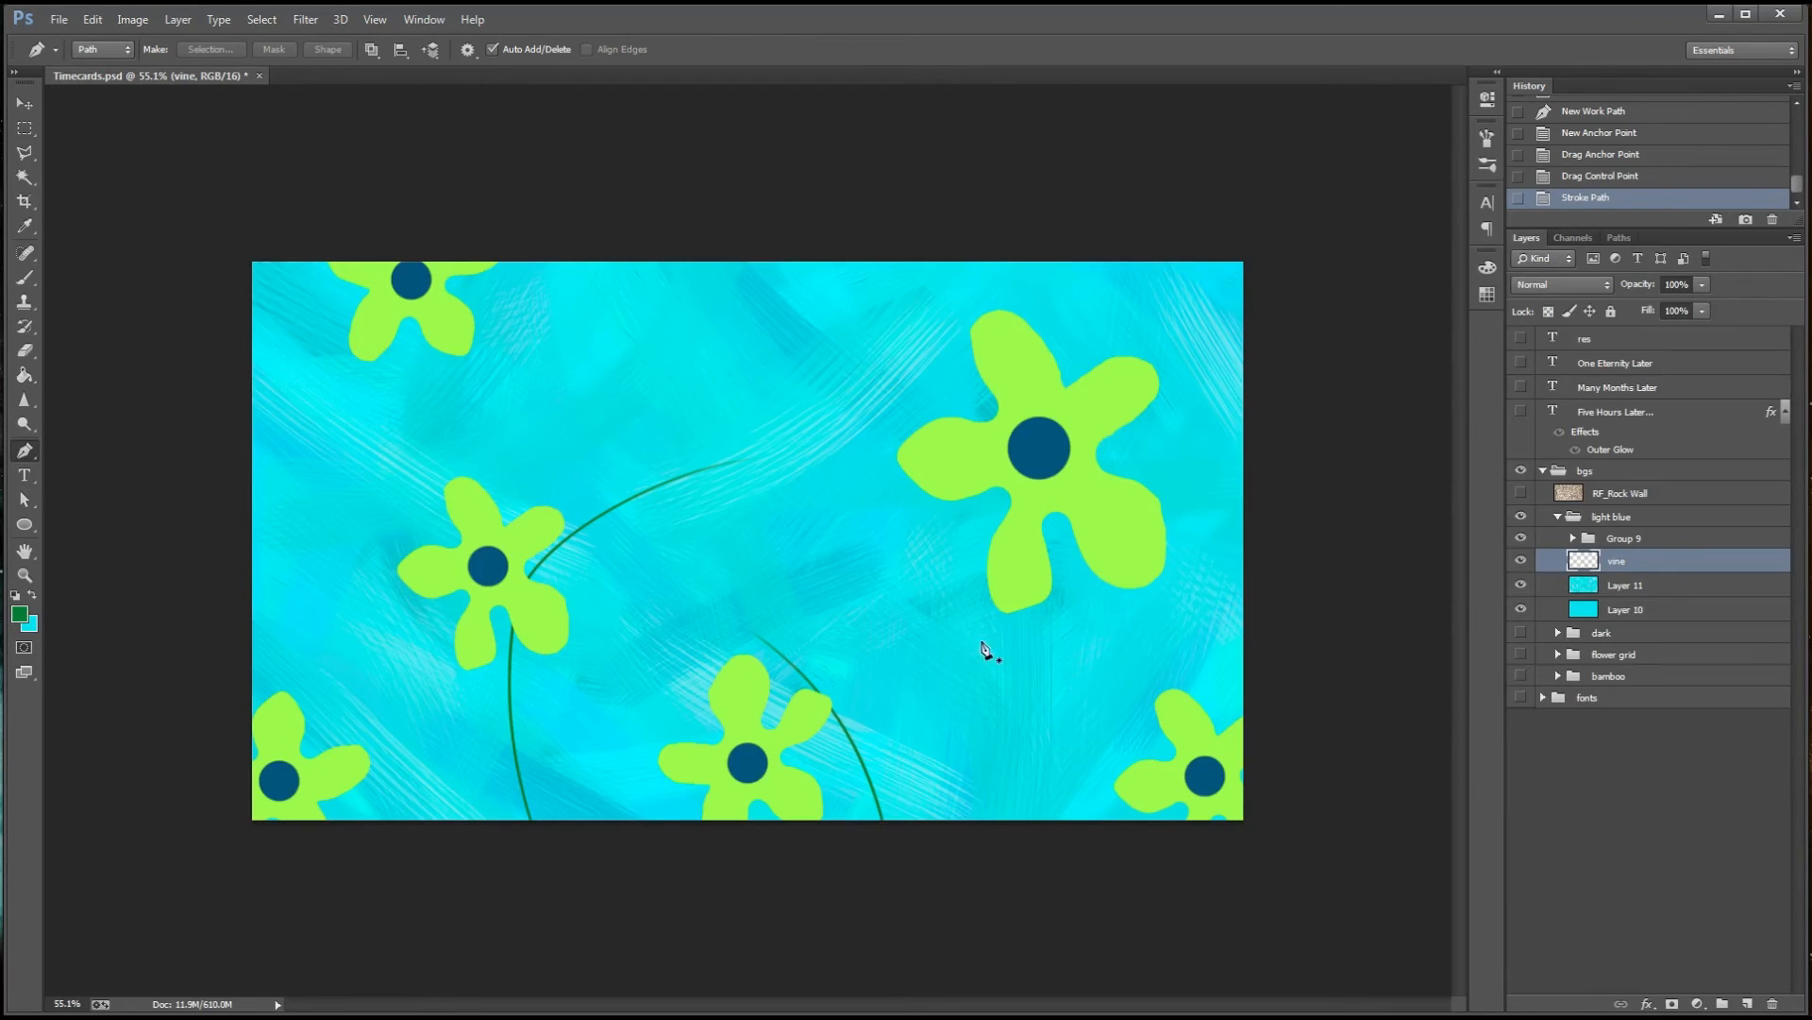
Draw an arched path from below the large flower out past the canvas's right edge
{"action": "left_click_drag", "start_coordinate": [972, 642], "coordinate": [1055, 606]}
{"action": "left_click_drag", "start_coordinate": [1216, 599], "coordinate": [1342, 631]}
{"action": "left_click", "coordinate": [1444, 677]}
Try stroking the arched path under the large flower, and undo the stroke
{"action": "key", "text": "a"}
{"action": "right_click", "coordinate": [1211, 597]}
{"action": "left_click", "coordinate": [1270, 267]}
{"action": "left_click", "coordinate": [1027, 338]}
{"action": "key", "text": "ctrl+z"}
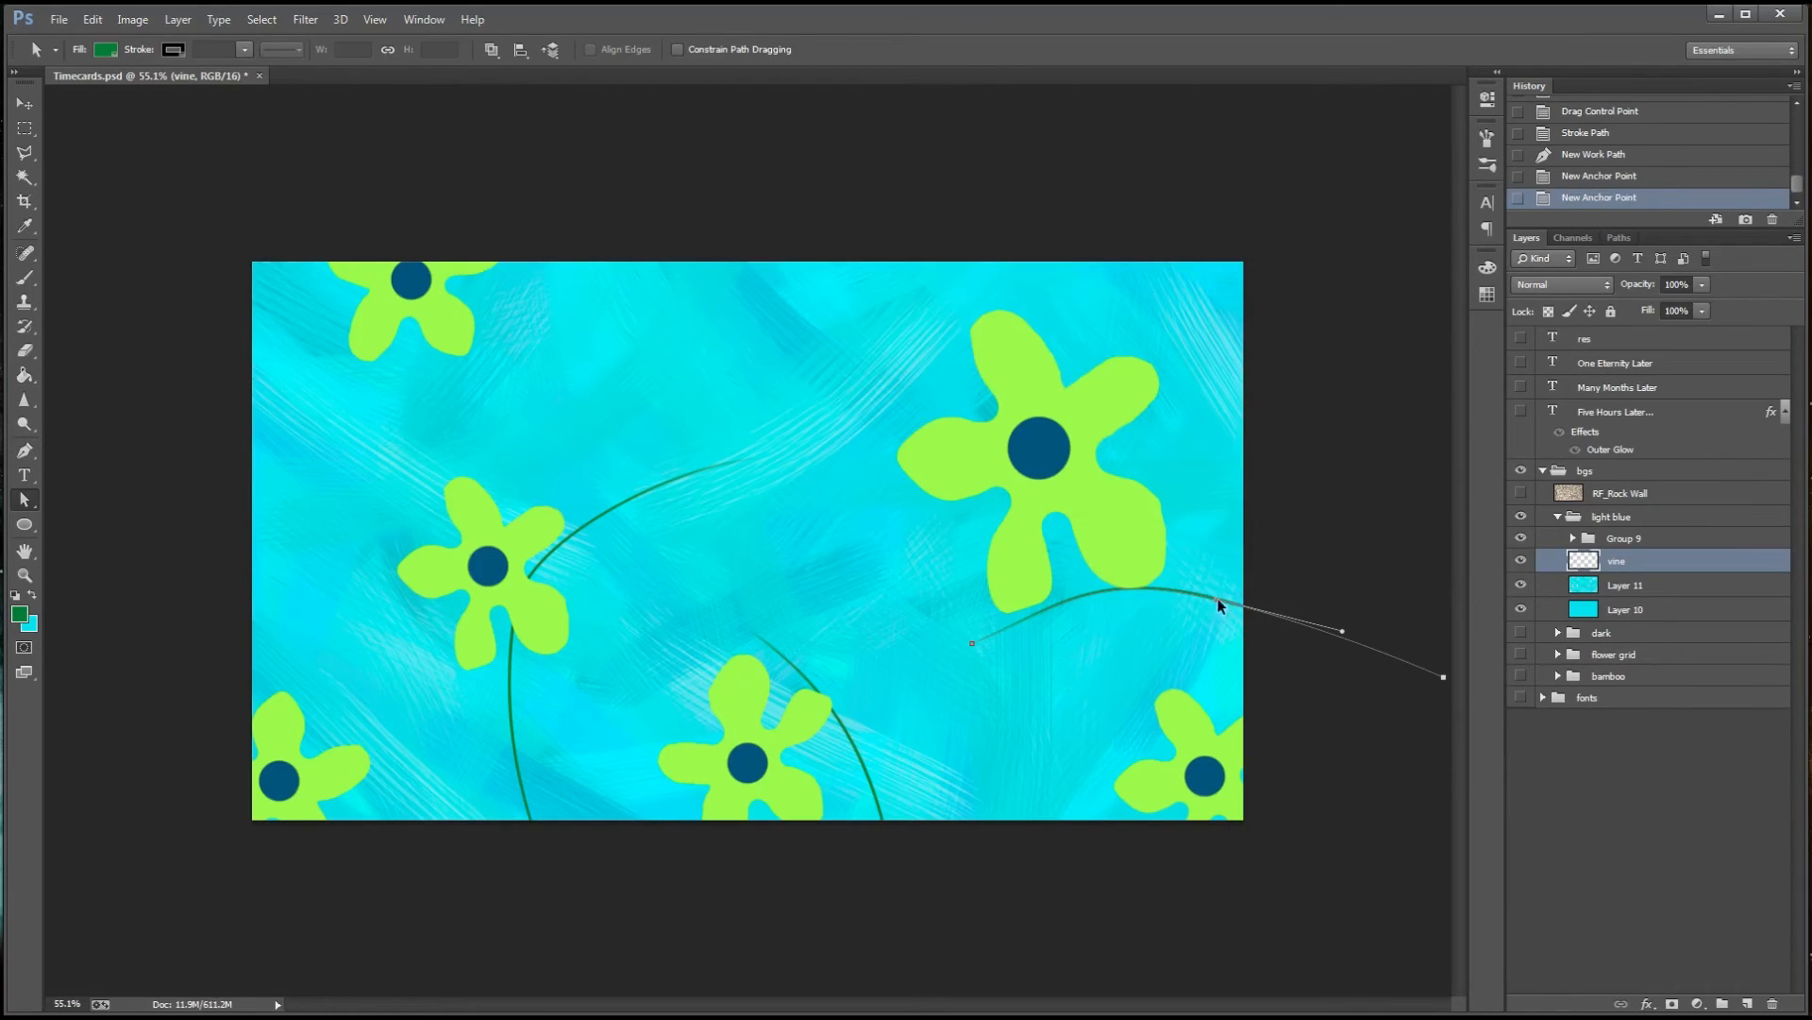
Lower the arched path's middle anchor near the canvas edge, stroke the path with the brush, and deselect it
{"action": "left_click_drag", "start_coordinate": [1216, 601], "coordinate": [1249, 621]}
{"action": "right_click", "coordinate": [1248, 619]}
{"action": "right_click", "coordinate": [1211, 610]}
{"action": "left_click", "coordinate": [1276, 276]}
{"action": "left_click", "coordinate": [1027, 338]}
{"action": "left_click", "coordinate": [1619, 238]}
{"action": "left_click", "coordinate": [1634, 406]}
{"action": "left_click", "coordinate": [1524, 239]}
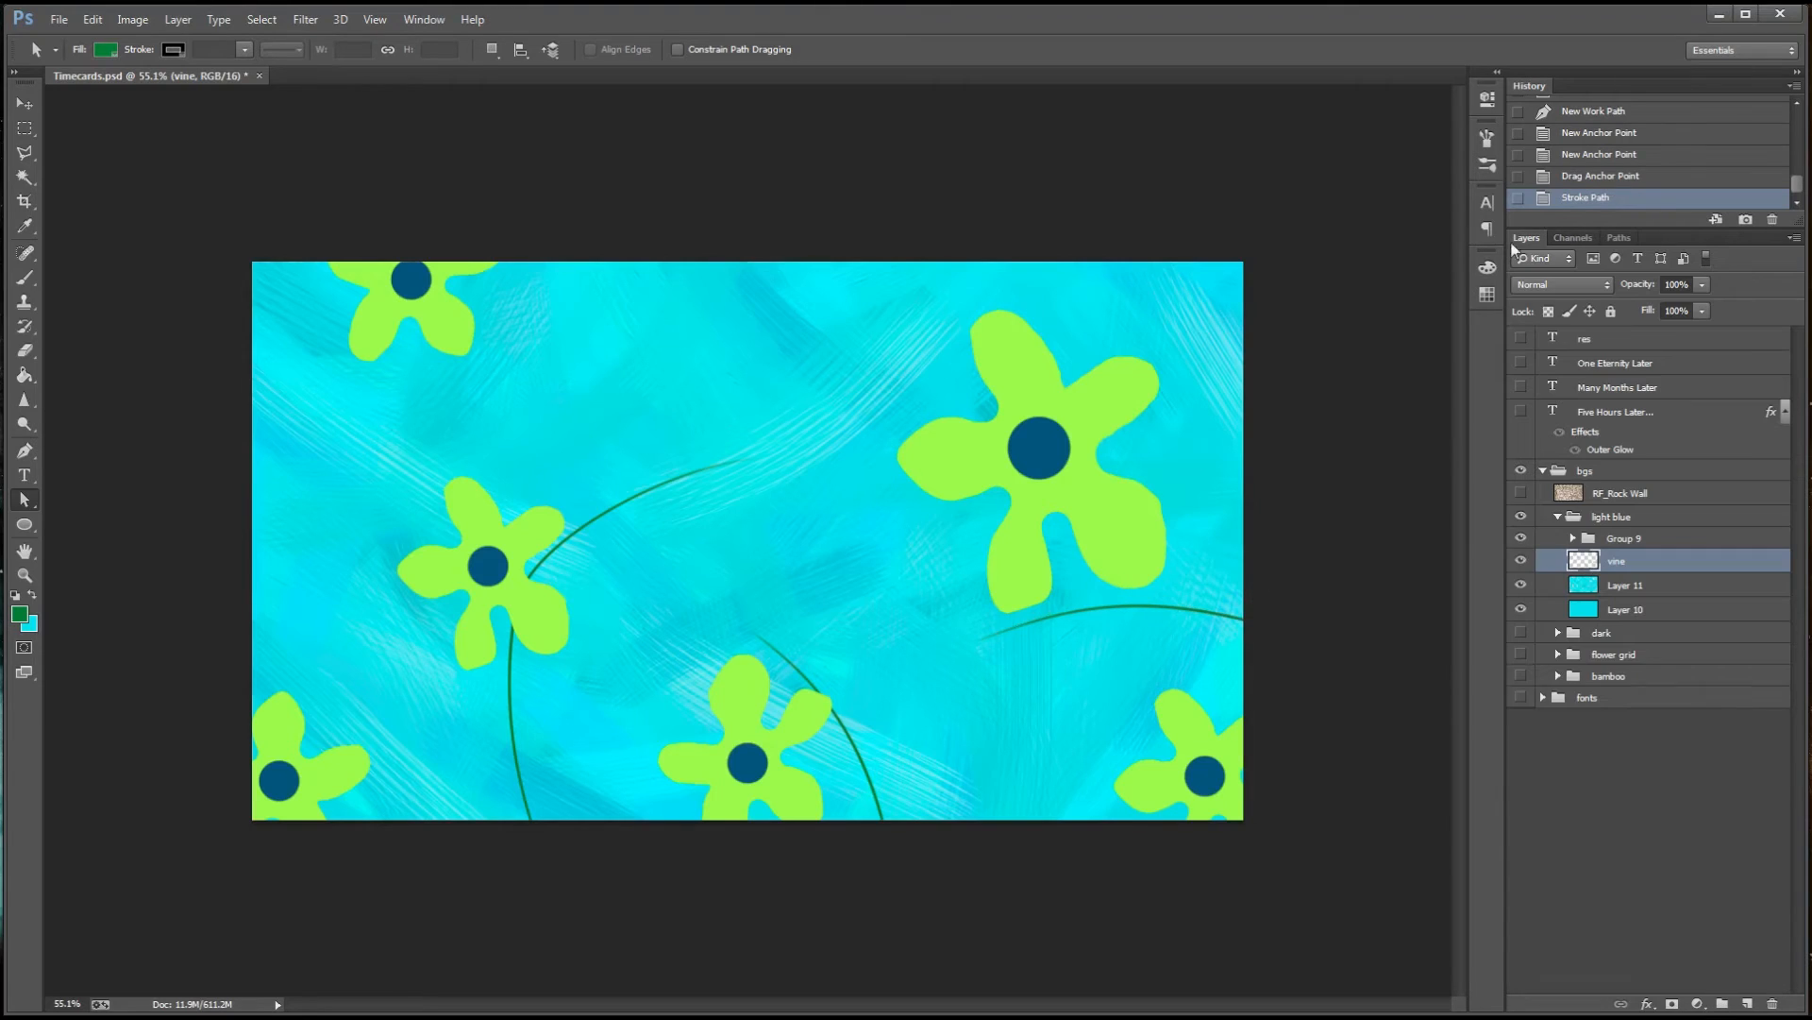
Draw a curved path from above the canvas, around the upper-left flower, to the canvas's left edge
{"action": "left_click", "coordinate": [25, 451]}
{"action": "left_click_drag", "start_coordinate": [638, 206], "coordinate": [638, 201]}
{"action": "left_click_drag", "start_coordinate": [566, 358], "coordinate": [525, 412]}
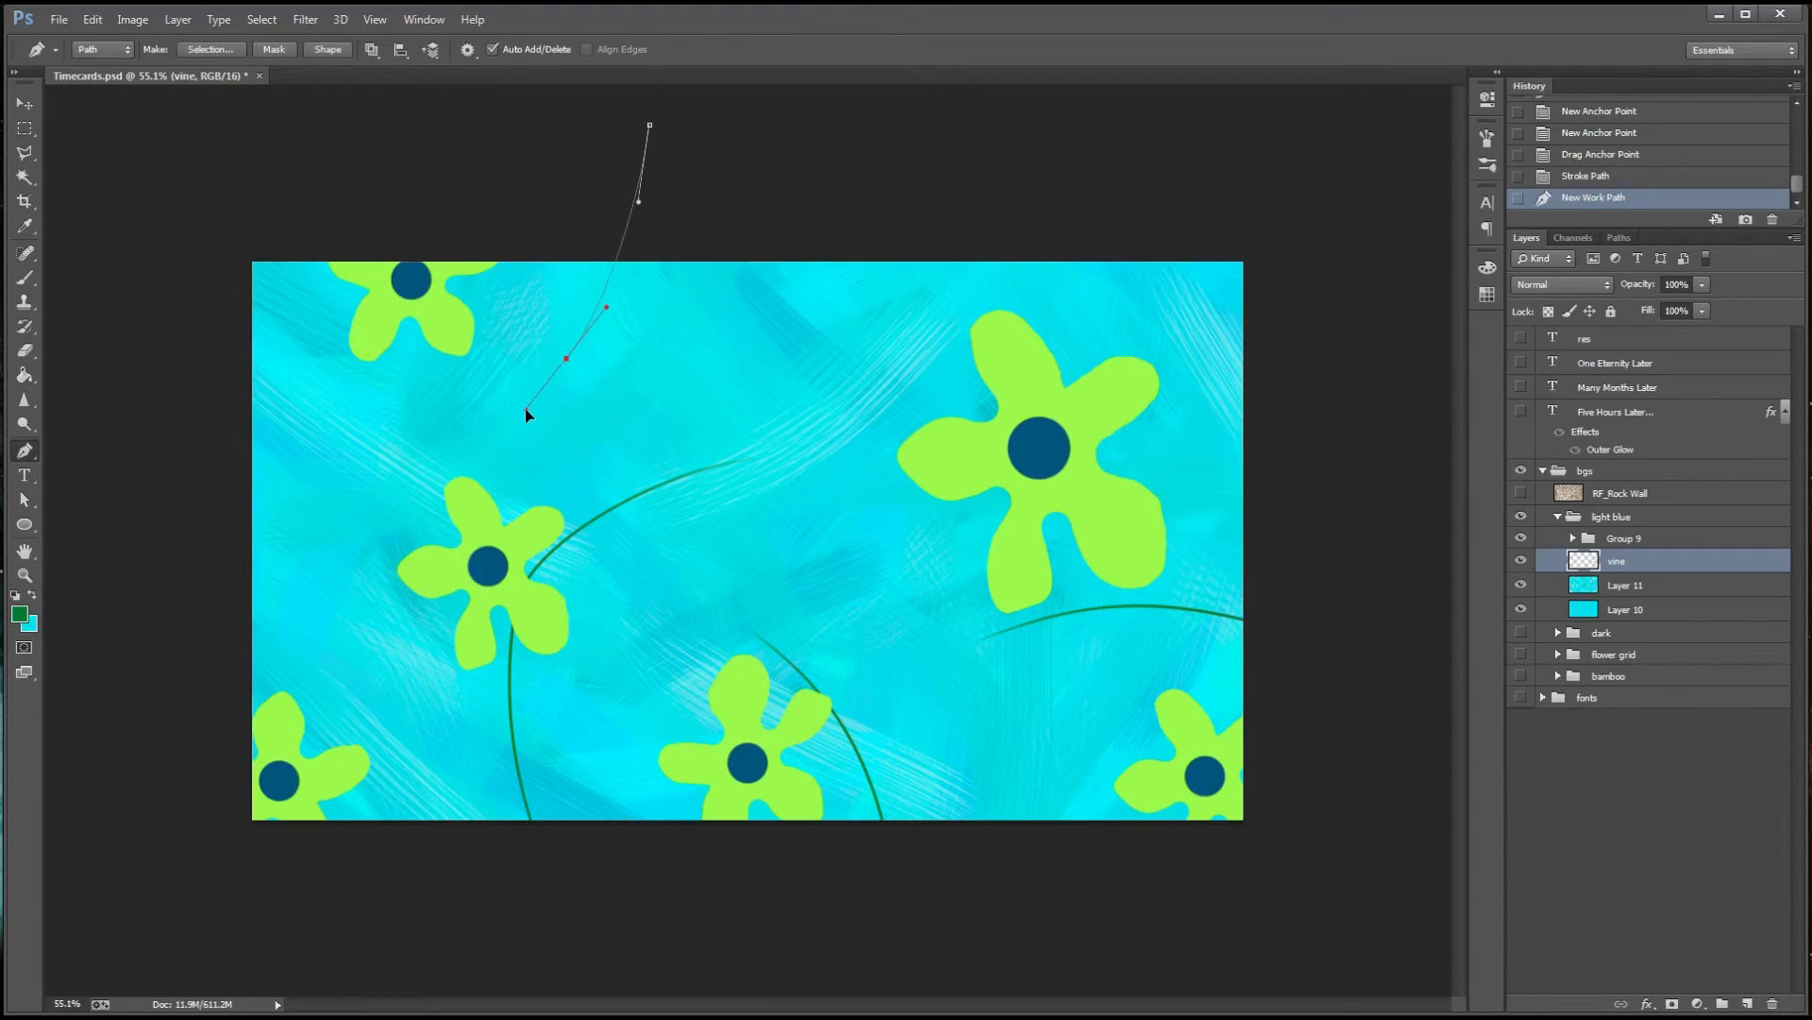
{"action": "left_click_drag", "start_coordinate": [204, 457], "coordinate": [262, 455]}
{"action": "key", "text": "a"}
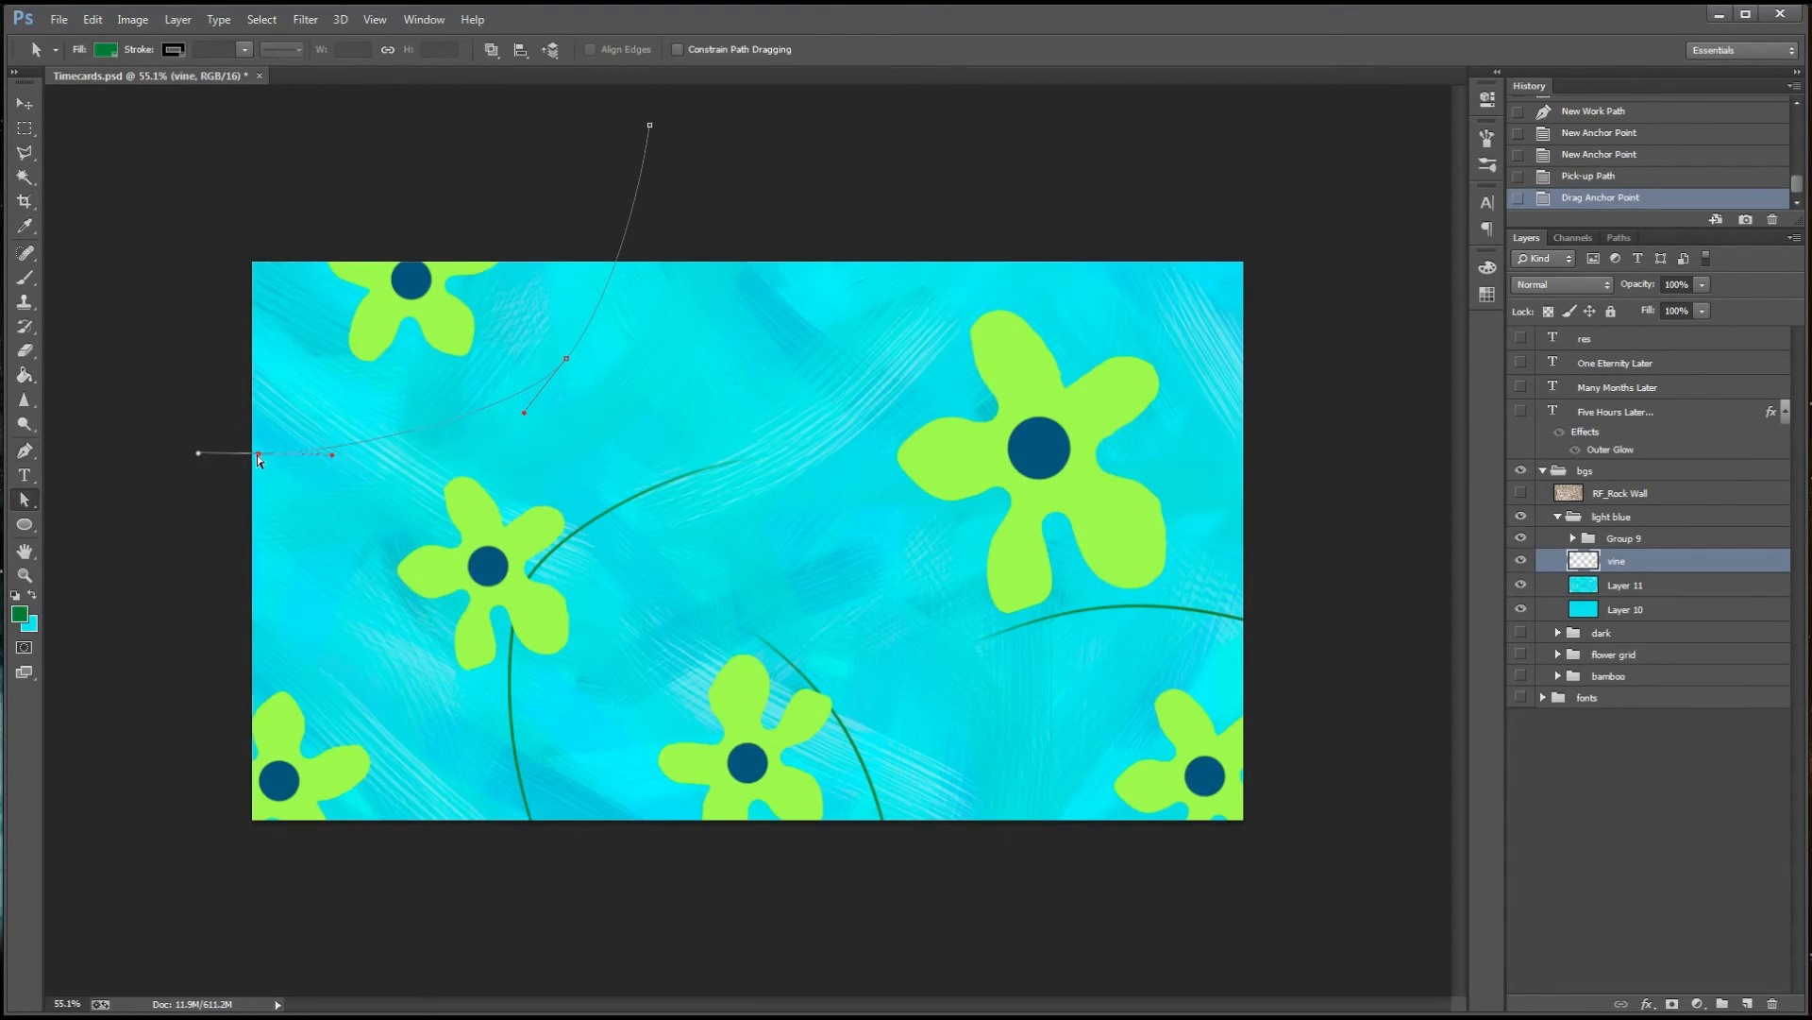
Try stroking the path around the upper-left flower, and undo the stroke
{"action": "right_click", "coordinate": [259, 457]}
{"action": "left_click", "coordinate": [316, 610]}
{"action": "key", "text": "Return"}
{"action": "left_click", "coordinate": [1619, 238]}
{"action": "left_click", "coordinate": [1568, 392]}
{"action": "left_click", "coordinate": [1527, 238]}
{"action": "key", "text": "ctrl+z"}
Smooth the curve around the upper-left flower by adjusting its anchors and handles, stroke it, and deselect the path
{"action": "left_click_drag", "start_coordinate": [567, 358], "coordinate": [574, 345]}
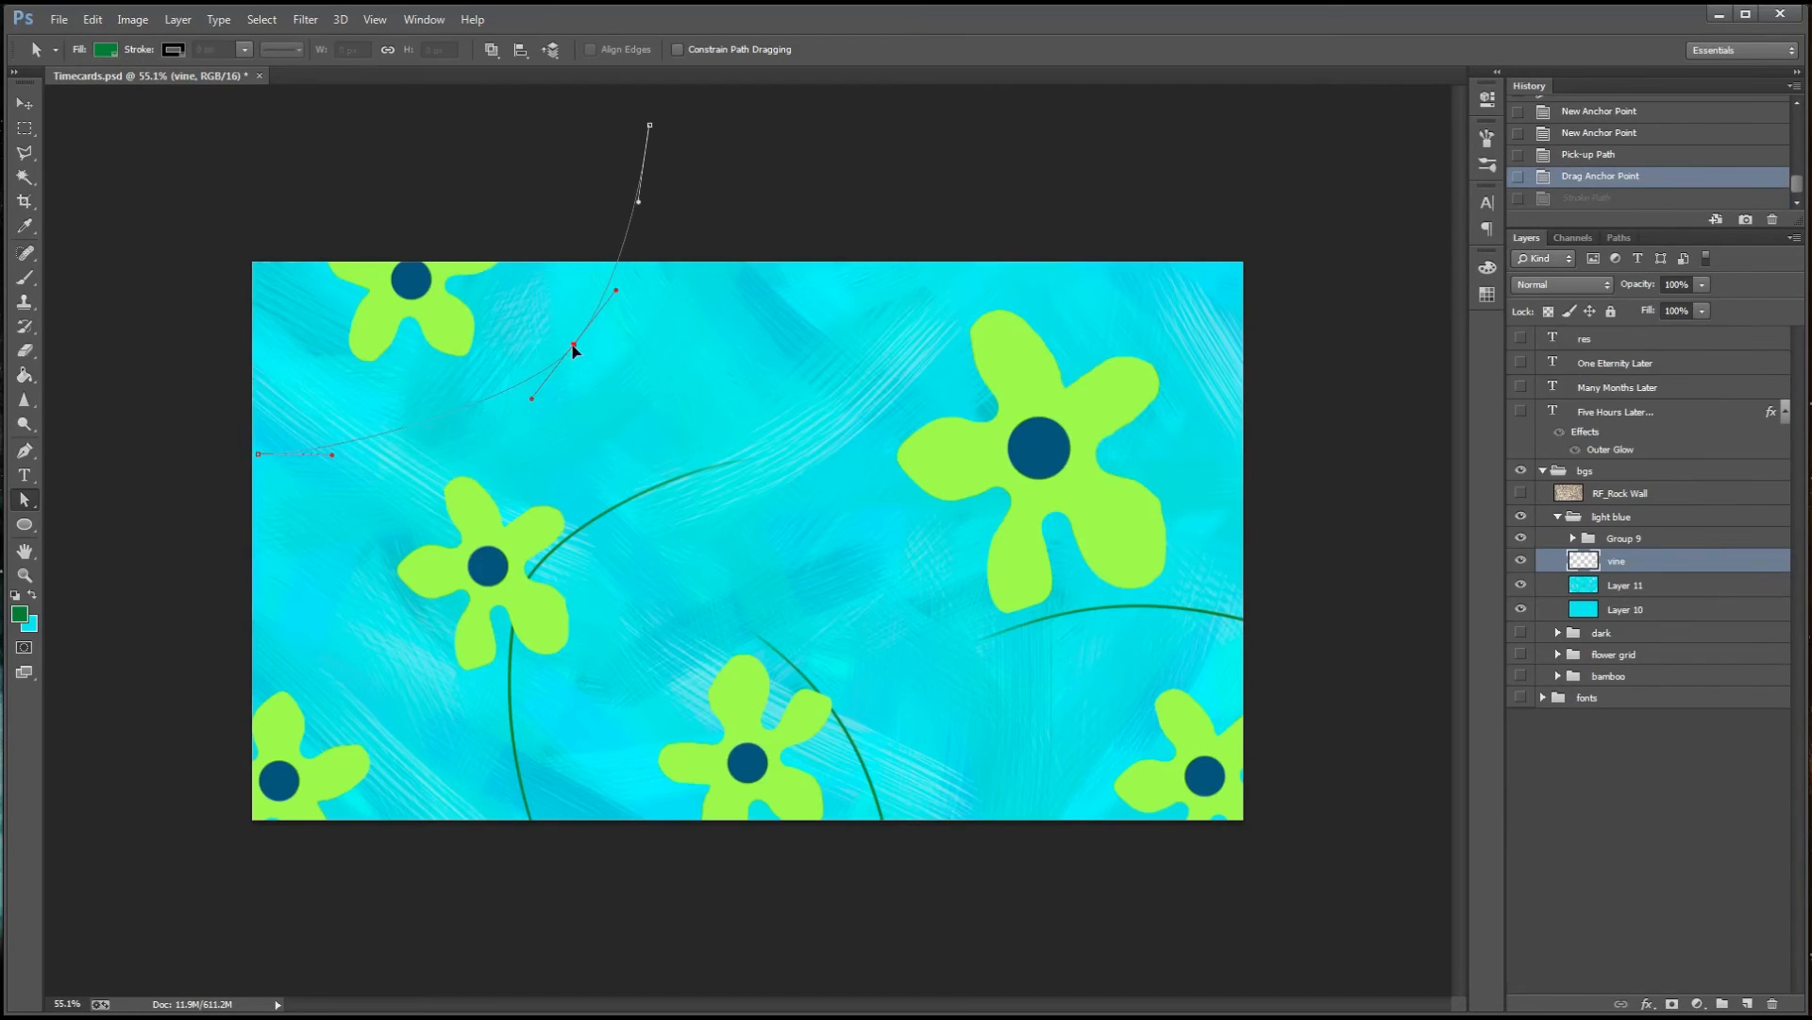
{"action": "left_click_drag", "start_coordinate": [437, 422], "coordinate": [439, 426]}
{"action": "left_click_drag", "start_coordinate": [535, 403], "coordinate": [565, 332]}
{"action": "right_click", "coordinate": [565, 331]}
{"action": "left_click", "coordinate": [652, 470]}
{"action": "key", "text": "Return"}
{"action": "left_click", "coordinate": [1619, 237]}
{"action": "left_click", "coordinate": [1631, 362]}
{"action": "left_click", "coordinate": [1527, 238]}
Draw a short path from above the canvas to the upper-left side of the large flower and refine its curve
{"action": "key", "text": "p"}
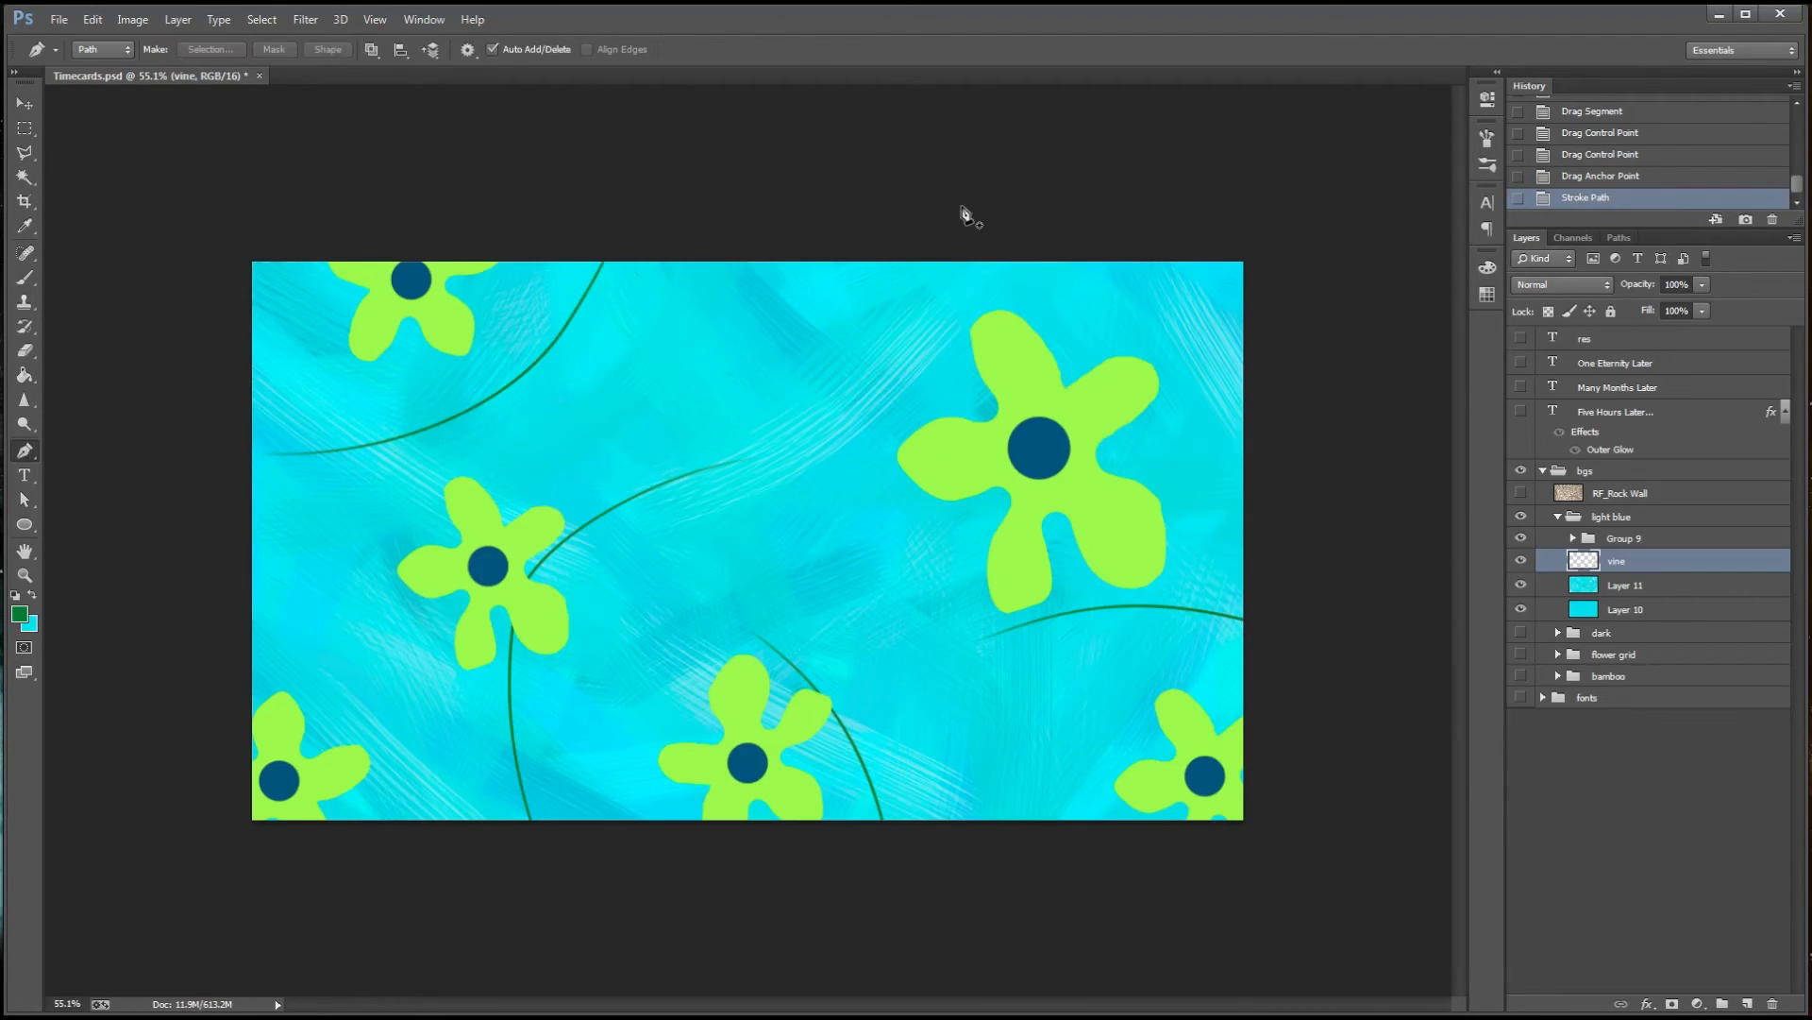
{"action": "left_click_drag", "start_coordinate": [993, 274], "coordinate": [993, 272]}
{"action": "left_click_drag", "start_coordinate": [961, 364], "coordinate": [931, 413]}
{"action": "key", "text": "a"}
{"action": "left_click_drag", "start_coordinate": [961, 364], "coordinate": [993, 314]}
{"action": "left_click_drag", "start_coordinate": [993, 272], "coordinate": [999, 275]}
{"action": "left_click_drag", "start_coordinate": [919, 417], "coordinate": [976, 353]}
{"action": "left_click_drag", "start_coordinate": [911, 421], "coordinate": [915, 414]}
Stroke the short path beside the large flower with the green brush and deselect it
{"action": "right_click", "coordinate": [913, 413]}
{"action": "left_click", "coordinate": [958, 568]}
{"action": "left_click", "coordinate": [1017, 338]}
{"action": "left_click", "coordinate": [1619, 238]}
{"action": "left_click", "coordinate": [1631, 378]}
{"action": "left_click", "coordinate": [1527, 238]}
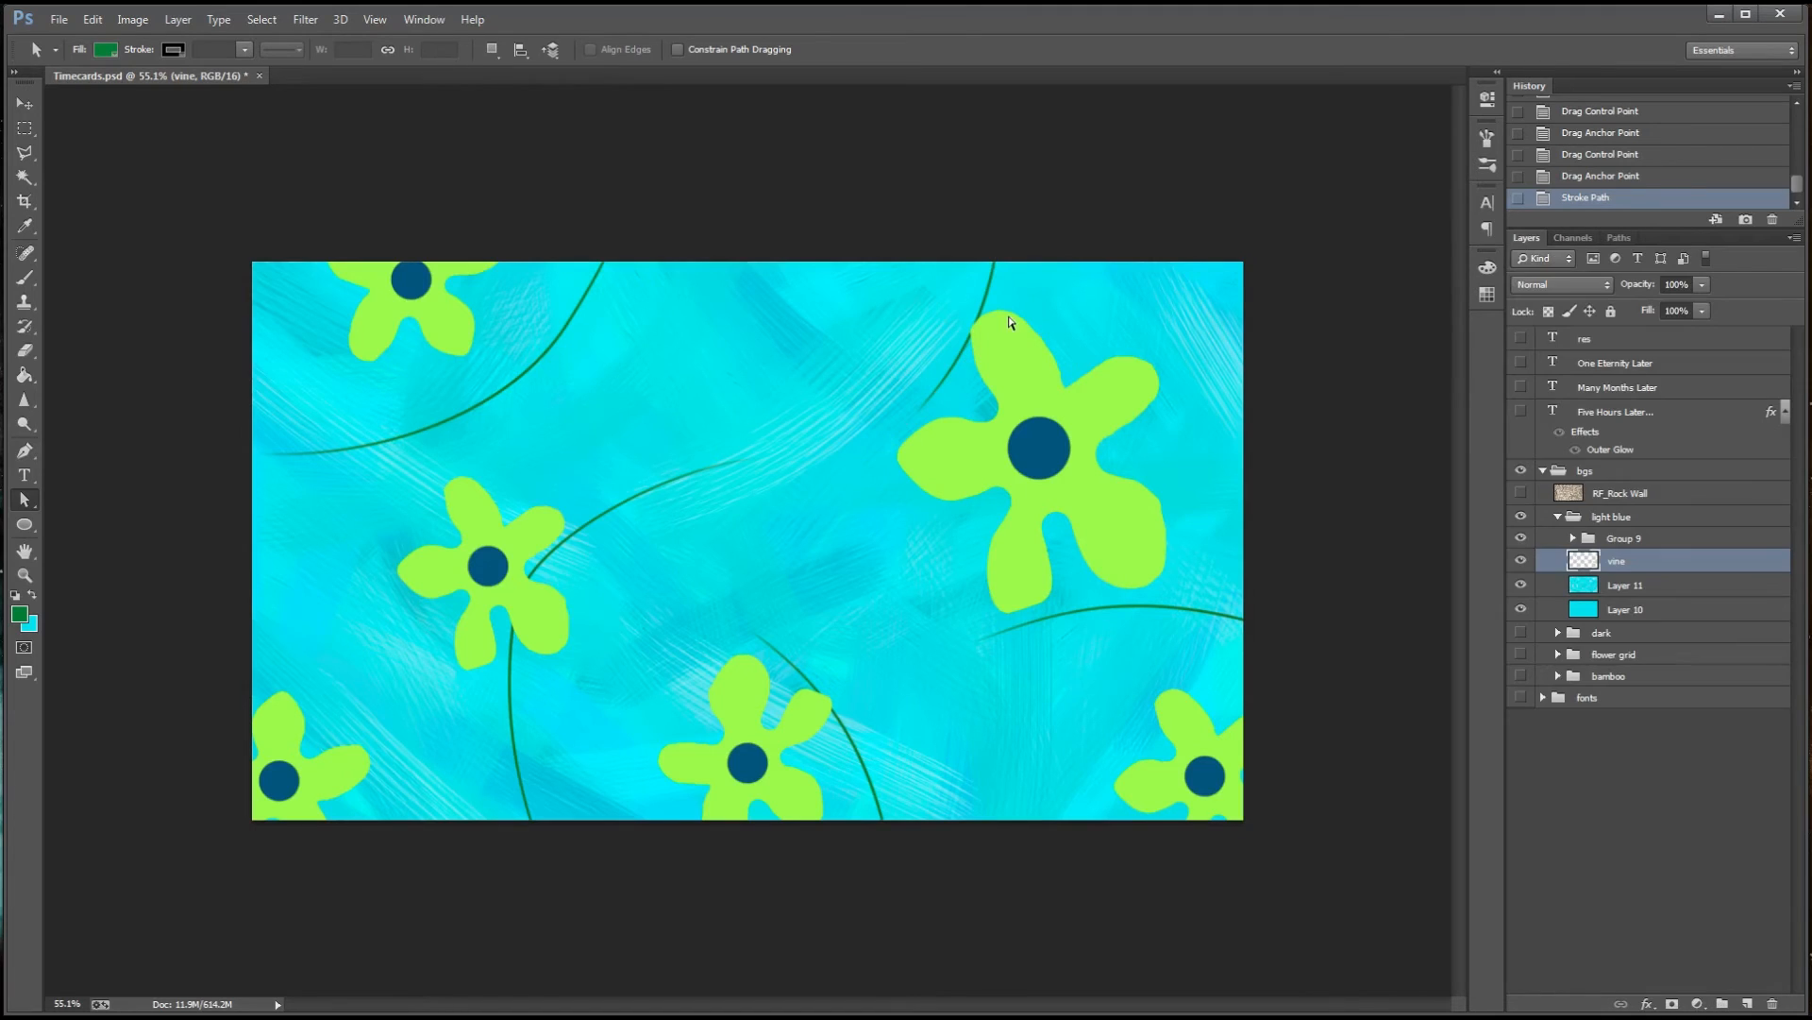
Draw a short curved path from the canvas's upper-right edge toward the large flower, stroke it with the brush, and deselect it
{"action": "key", "text": "p"}
{"action": "left_click_drag", "start_coordinate": [1219, 292], "coordinate": [1218, 292]}
{"action": "left_click_drag", "start_coordinate": [1173, 365], "coordinate": [1151, 396]}
{"action": "key", "text": "a"}
{"action": "right_click", "coordinate": [1173, 364]}
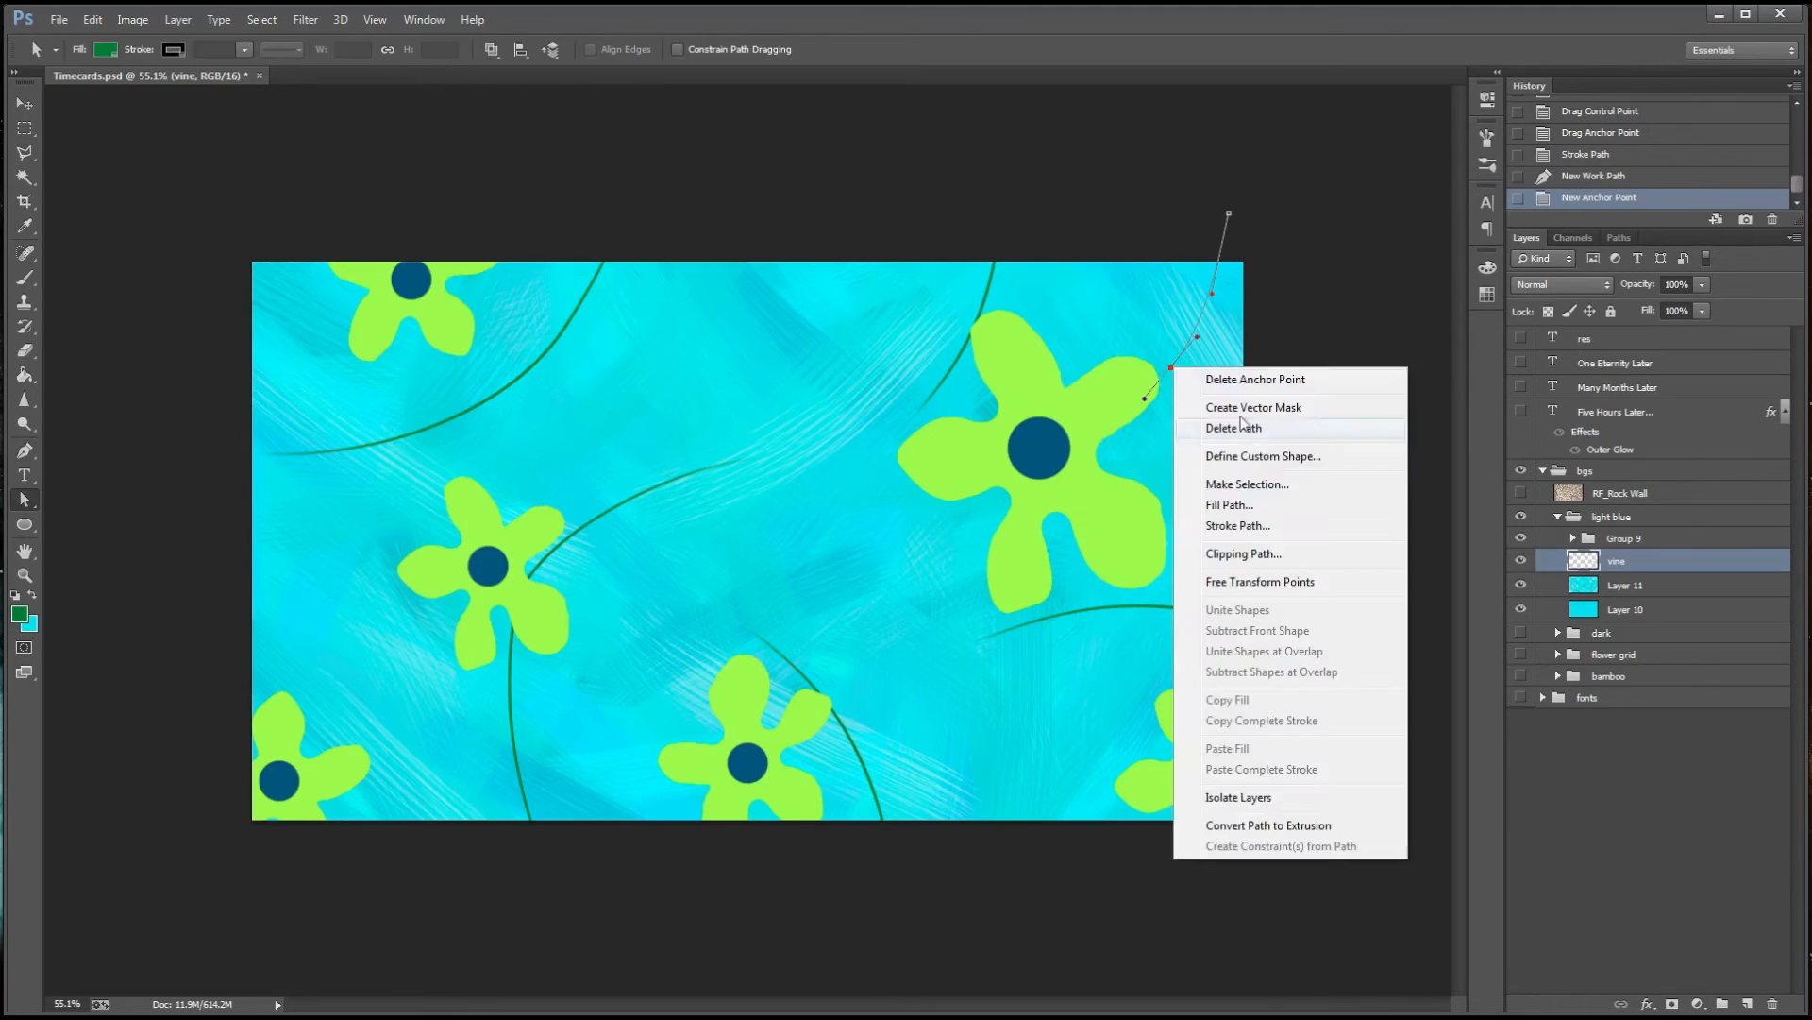
{"action": "left_click", "coordinate": [1234, 523]}
{"action": "left_click", "coordinate": [1019, 337]}
{"action": "left_click", "coordinate": [1617, 239]}
{"action": "left_click", "coordinate": [1571, 341]}
{"action": "left_click", "coordinate": [1527, 238]}
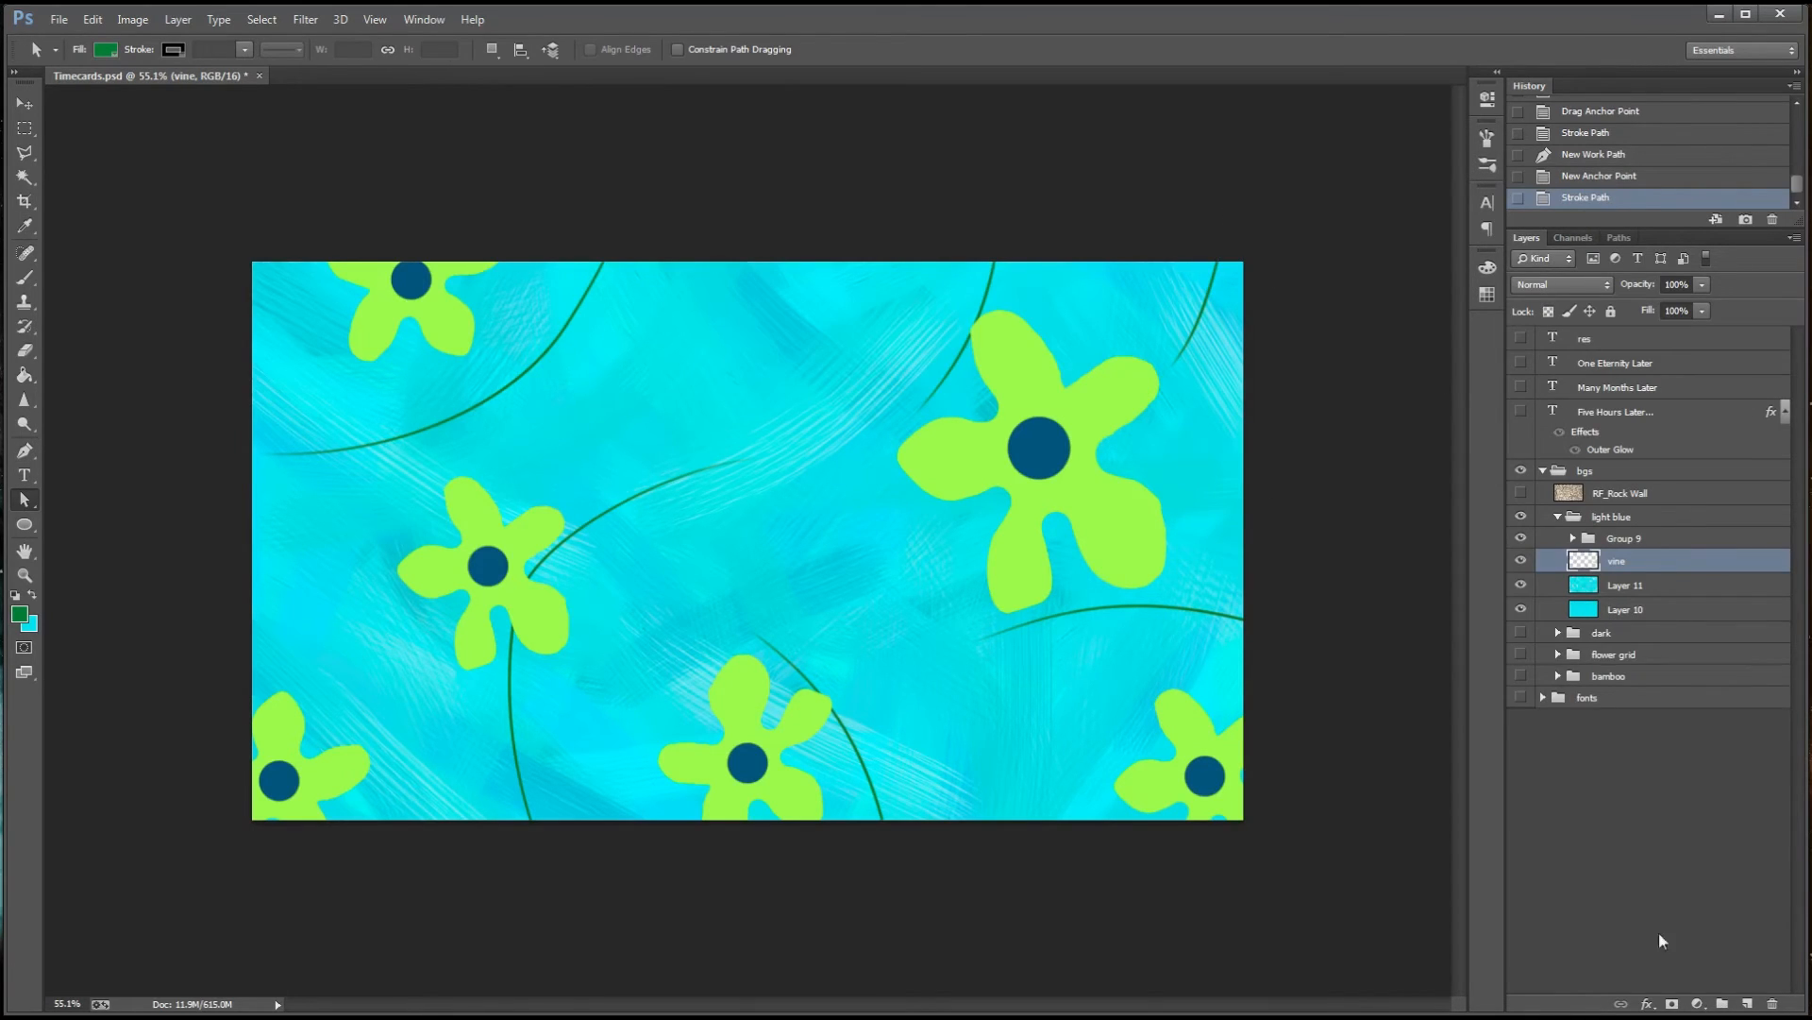
Add a new layer above the vine layer and draw a narrow green ellipse about 61 × 249 px
{"action": "key", "text": "ctrl+shift+alt+n"}
{"action": "left_click", "coordinate": [30, 525]}
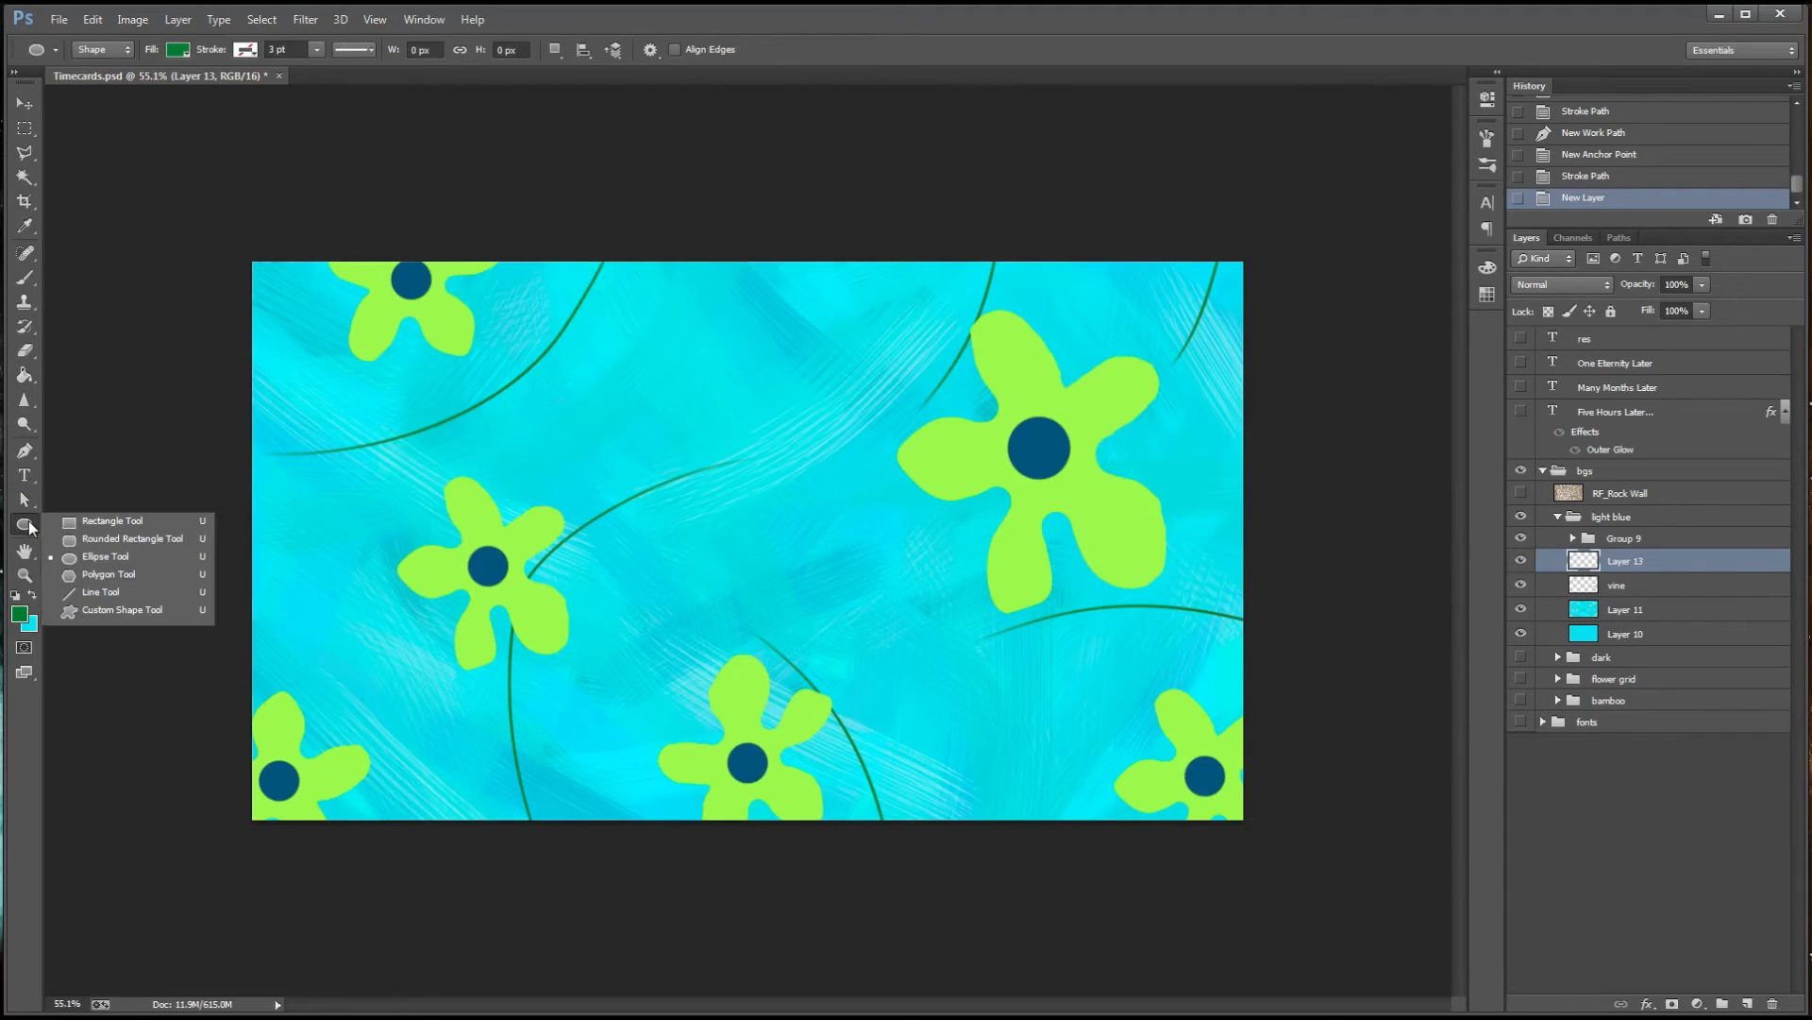
{"action": "left_click", "coordinate": [92, 556]}
{"action": "left_click_drag", "start_coordinate": [642, 327], "coordinate": [673, 455]}
Shape the green ellipse into a leaf by pulling in the handles of its top and bottom anchors to form points
{"action": "key", "text": "a"}
{"action": "left_click", "coordinate": [657, 328]}
{"action": "left_click_drag", "start_coordinate": [657, 327], "coordinate": [663, 329]}
{"action": "left_click", "coordinate": [878, 384]}
{"action": "scroll", "coordinate": [668, 348], "scroll_direction": "up", "scroll_amount": 12}
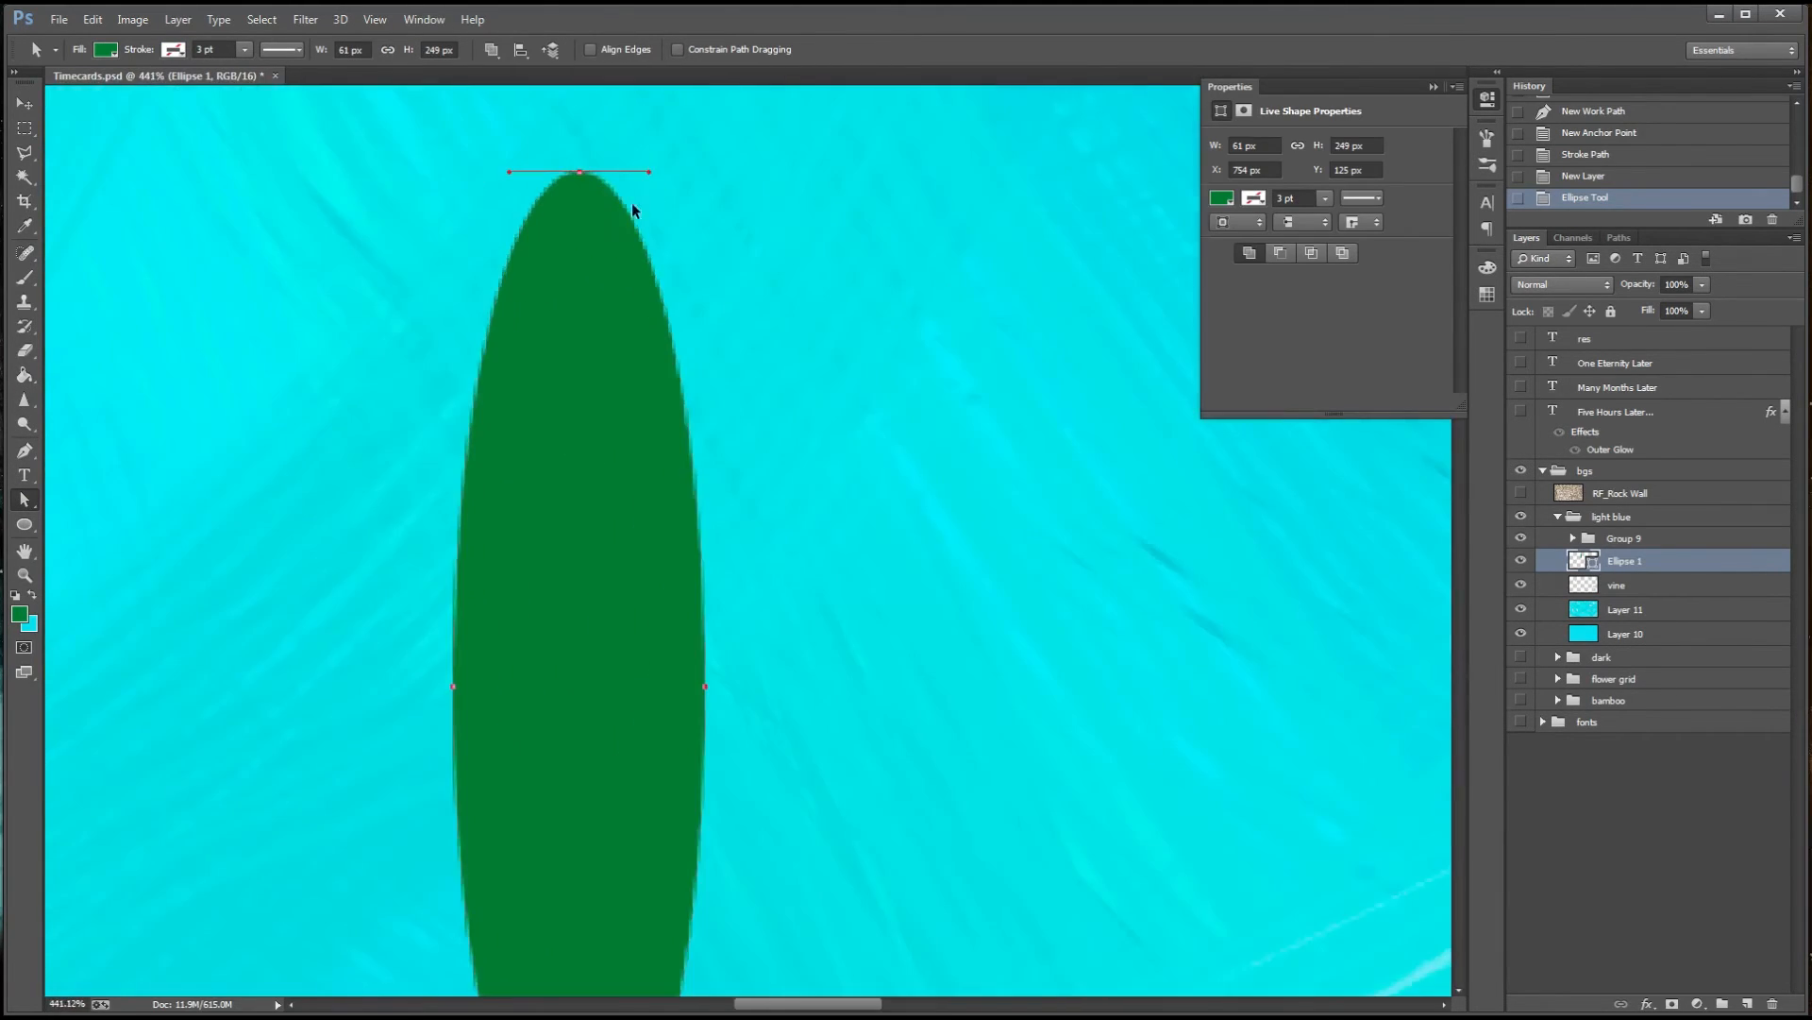
{"action": "left_click_drag", "start_coordinate": [580, 173], "coordinate": [580, 173]}
{"action": "key", "text": "Return"}
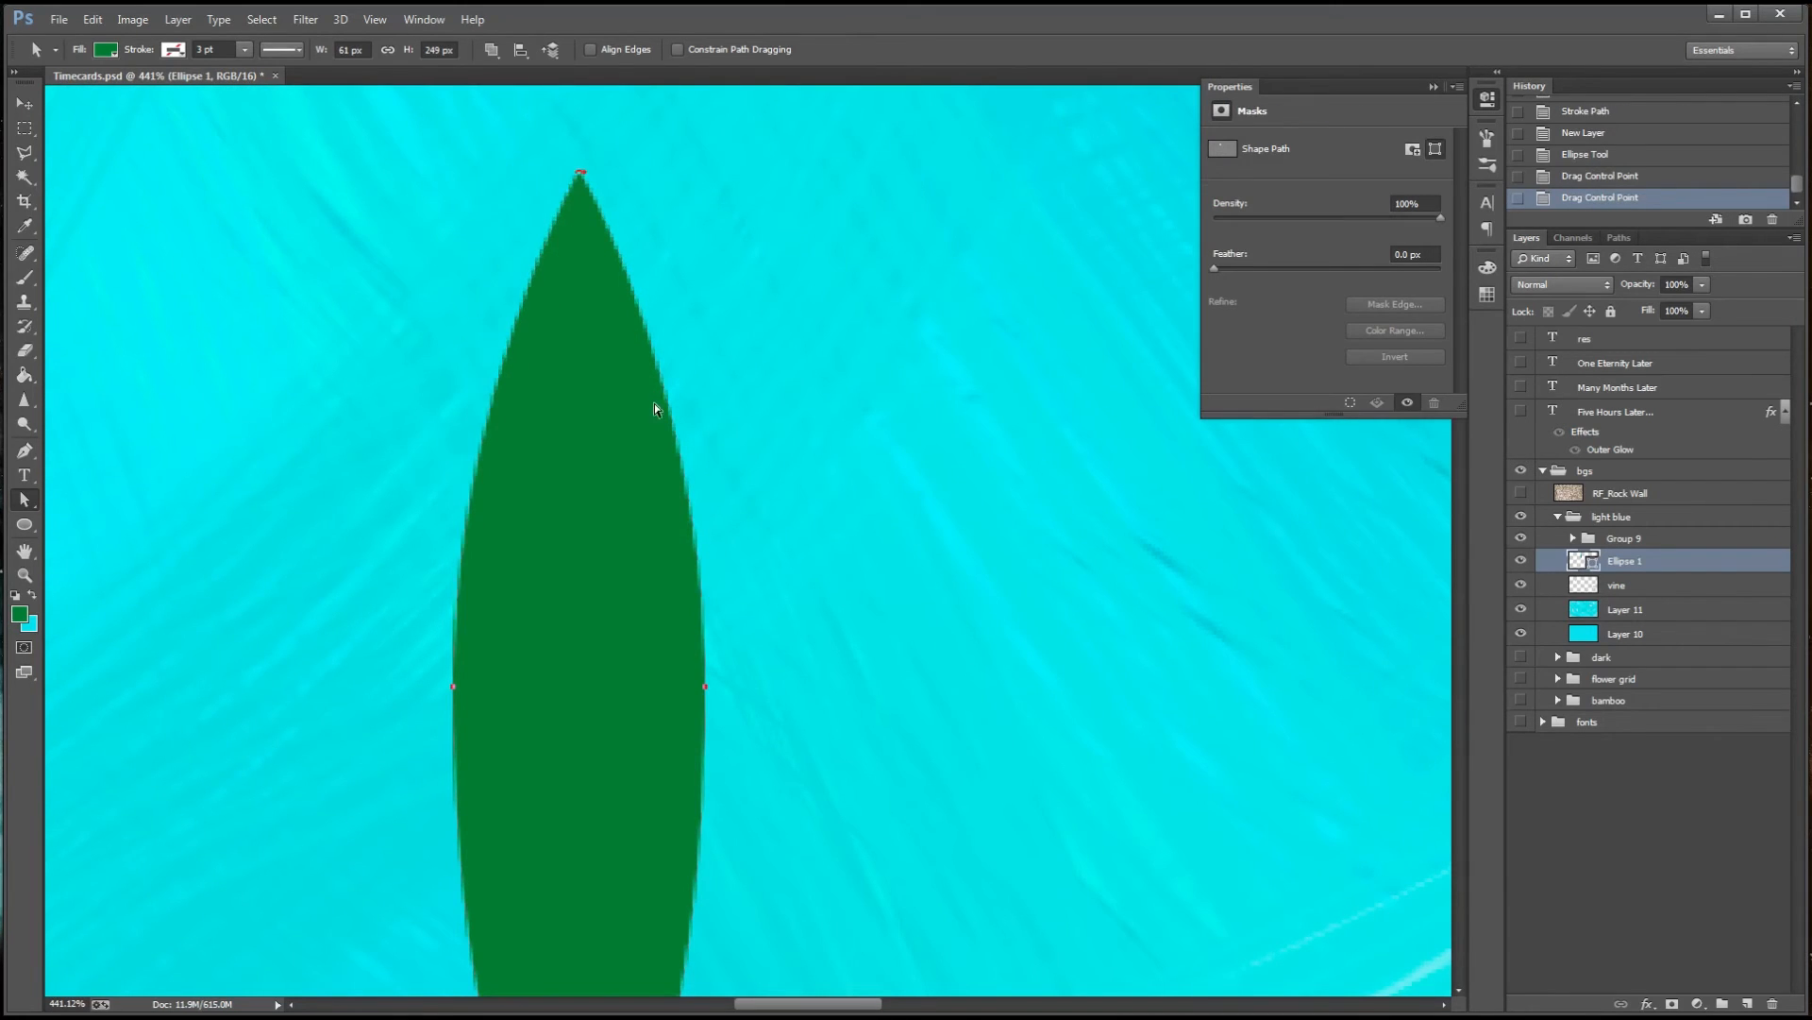
{"action": "scroll", "coordinate": [670, 462], "scroll_direction": "down", "scroll_amount": 4}
{"action": "left_click_drag", "start_coordinate": [630, 902], "coordinate": [580, 901]}
{"action": "scroll", "coordinate": [784, 603], "scroll_direction": "down", "scroll_amount": 9}
{"action": "left_click_drag", "start_coordinate": [758, 482], "coordinate": [759, 484]}
{"action": "left_click", "coordinate": [787, 493]}
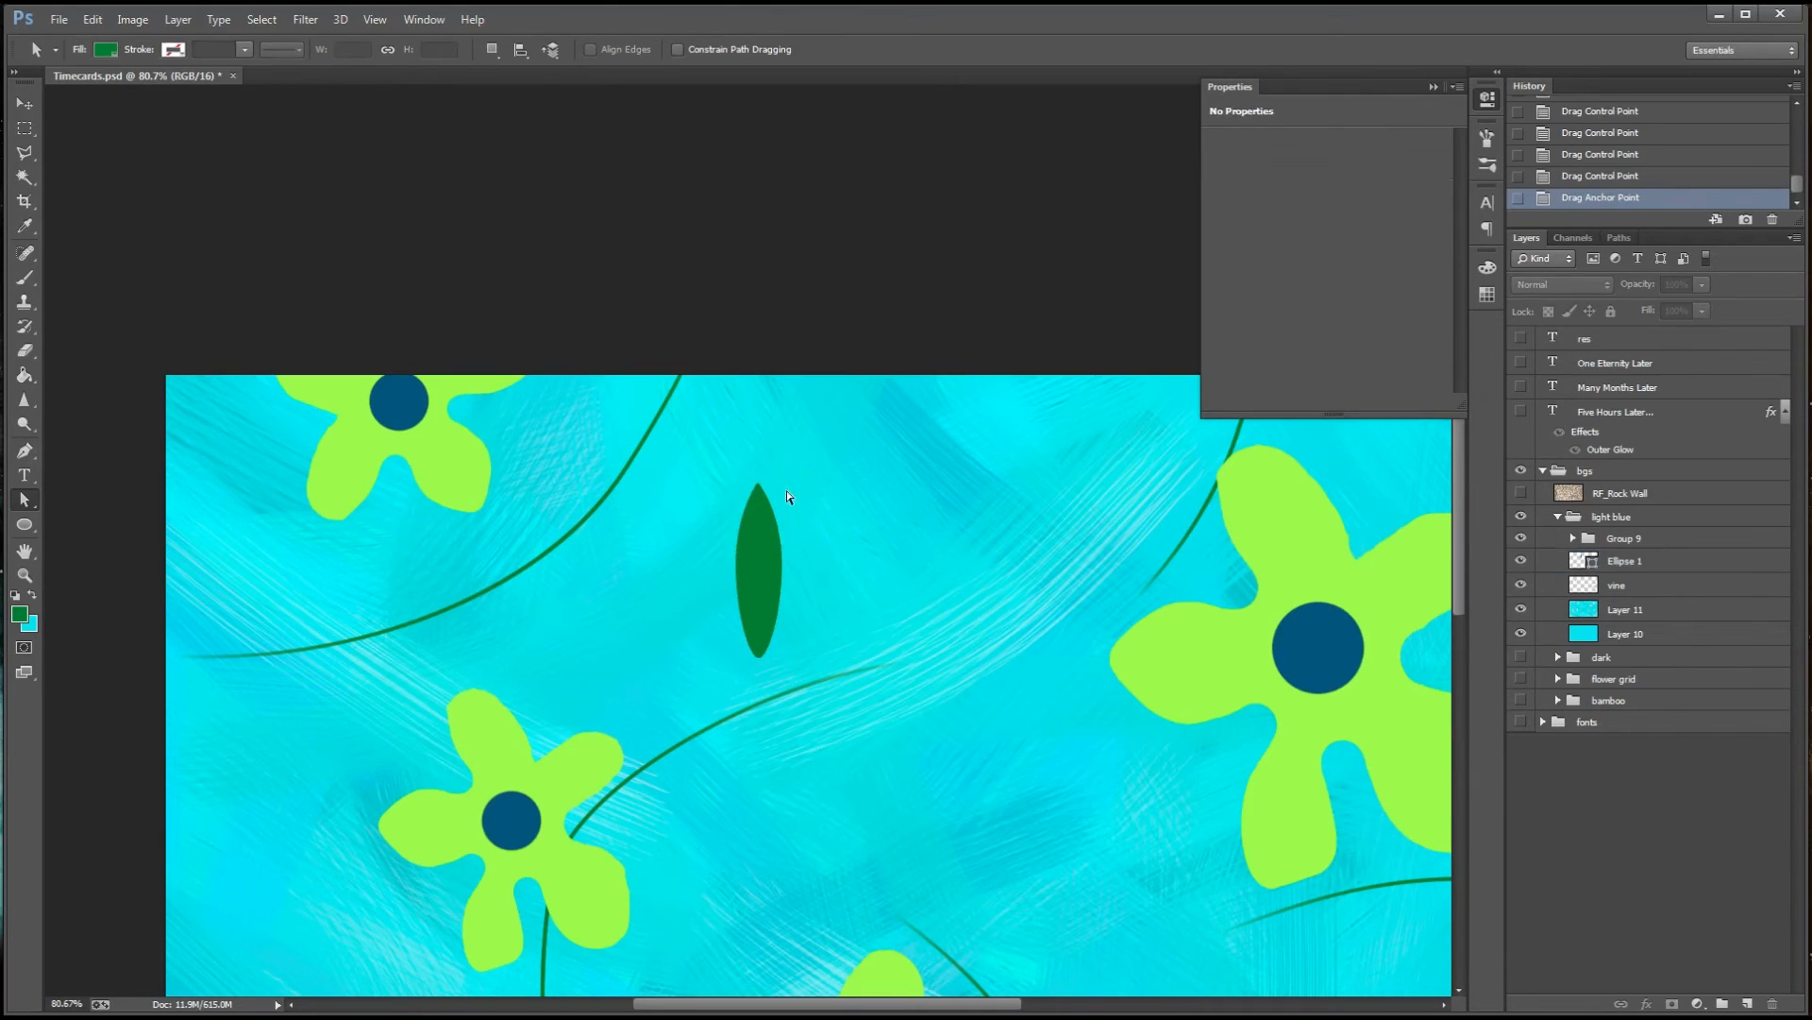
Widen the leaf slightly with Free Transform and place its base on the vine beside the middle-left flower
{"action": "left_click", "coordinate": [761, 551]}
{"action": "key", "text": "v"}
{"action": "key", "text": "ctrl+t"}
{"action": "left_click_drag", "start_coordinate": [782, 570], "coordinate": [519, 824]}
{"action": "scroll", "coordinate": [787, 572], "scroll_direction": "up", "scroll_amount": 6}
{"action": "key", "text": "Return"}
{"action": "scroll", "coordinate": [971, 562], "scroll_direction": "down", "scroll_amount": 3}
{"action": "scroll", "coordinate": [613, 810], "scroll_direction": "down", "scroll_amount": 4}
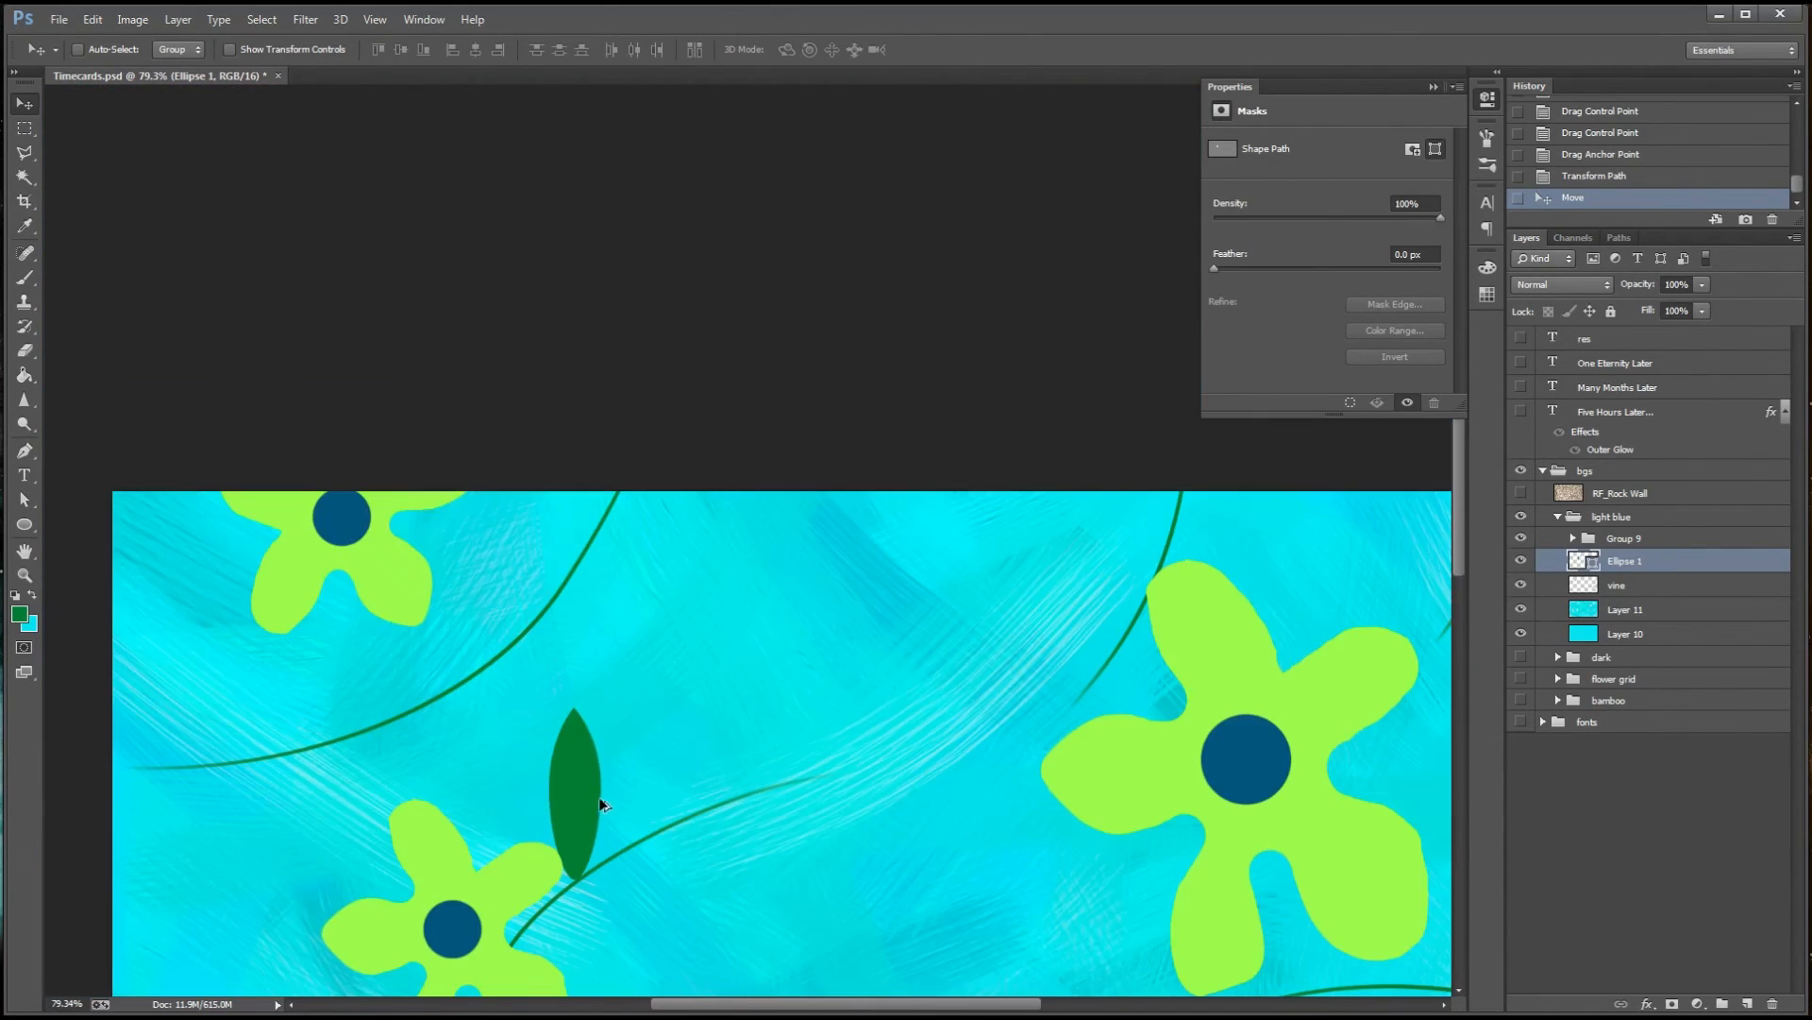
Move the leaf to the middle of the canvas above the bottom centre flower and rename its layer to bu
{"action": "key", "text": "ctrl+t"}
{"action": "left_click_drag", "start_coordinate": [601, 708], "coordinate": [610, 729]}
{"action": "key", "text": "Return"}
{"action": "scroll", "coordinate": [610, 755], "scroll_direction": "down", "scroll_amount": 2}
{"action": "left_click_drag", "start_coordinate": [589, 465], "coordinate": [756, 566]}
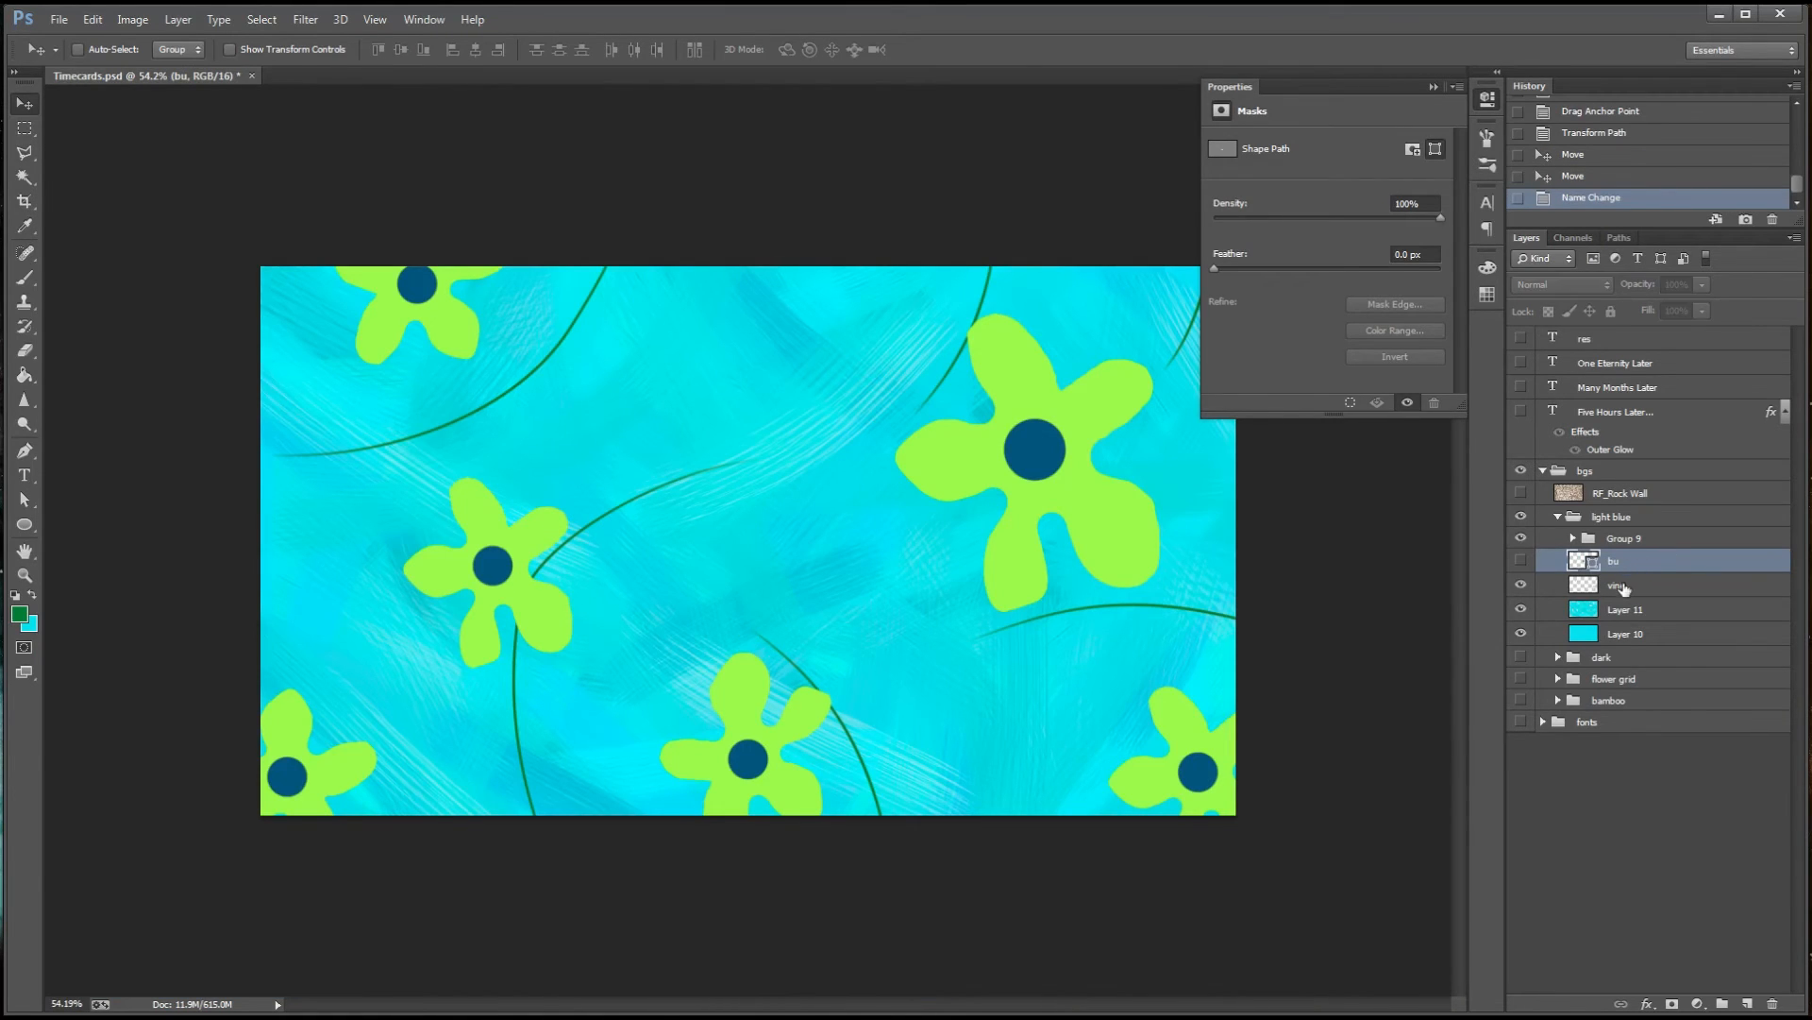
Group a copy of the leaf with the vine layer, keeping the original bu layer hidden above the group
{"action": "left_click", "coordinate": [1624, 587]}
{"action": "key", "text": "ctrl+g"}
{"action": "left_click", "coordinate": [1572, 585]}
{"action": "left_click_drag", "start_coordinate": [1612, 563], "coordinate": [1616, 594]}
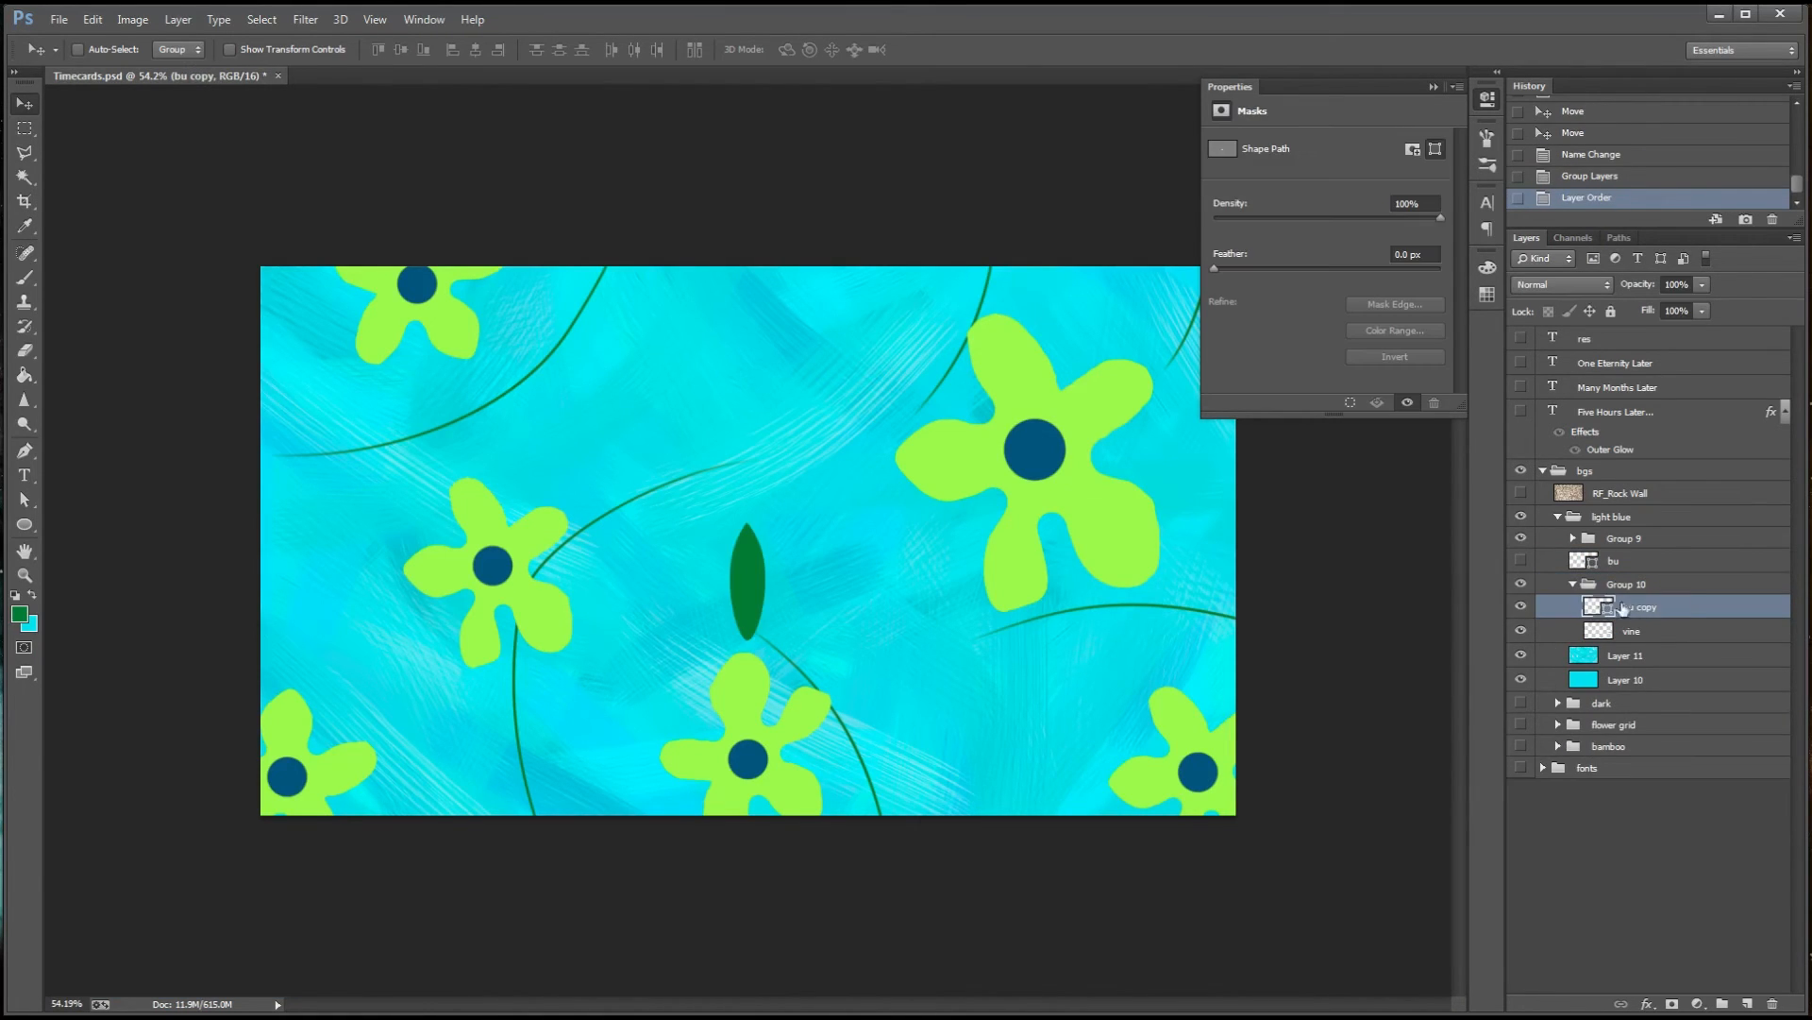
Rename the copied leaf layer as leaf, then shrink and rotate the leaf to sit on the bottom centre vine
{"action": "double_click", "coordinate": [1628, 606]}
{"action": "type", "text": "leaf"}
{"action": "key", "text": "Return"}
{"action": "left_click_drag", "start_coordinate": [765, 602], "coordinate": [874, 706]}
{"action": "key", "text": "ctrl+t"}
{"action": "left_click_drag", "start_coordinate": [891, 623], "coordinate": [934, 646]}
{"action": "left_click_drag", "start_coordinate": [892, 673], "coordinate": [919, 669]}
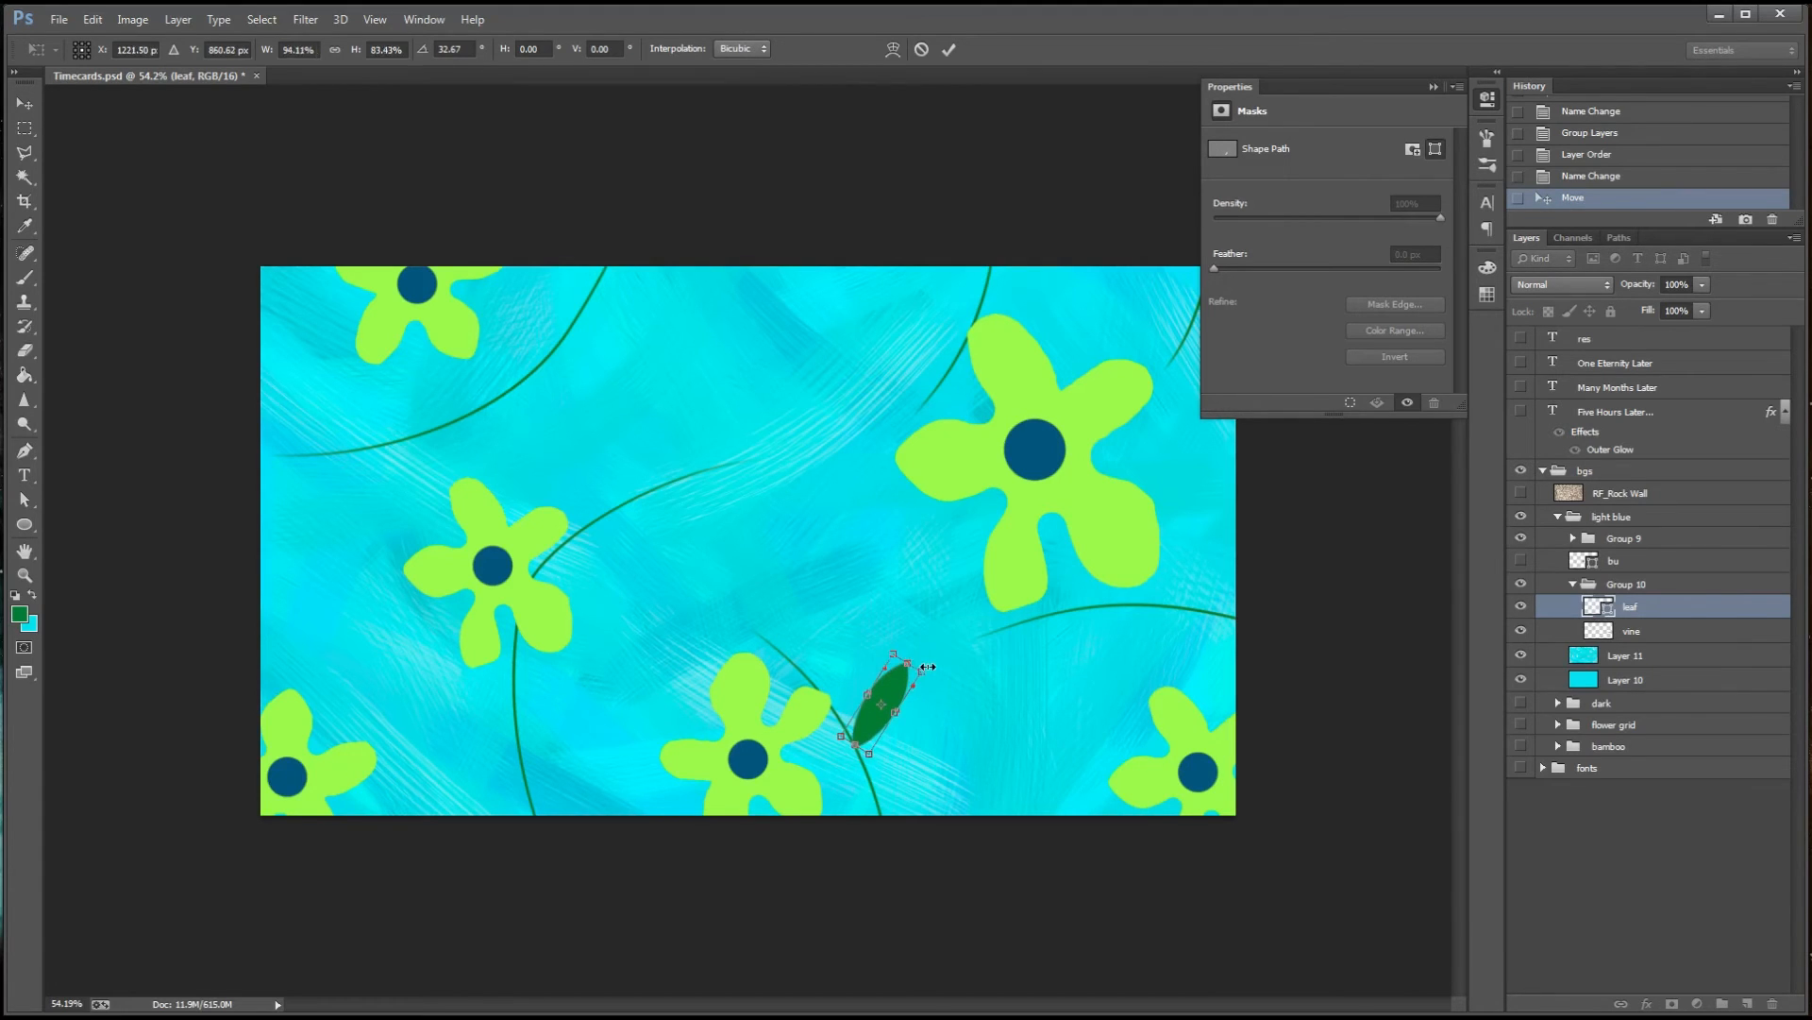
{"action": "key", "text": "Return"}
Place a leaf copy at the upper tip of the bottom centre vine, rotated to point up and left
{"action": "left_click_drag", "start_coordinate": [890, 781], "coordinate": [776, 672]}
{"action": "key", "text": "ctrl+t"}
{"action": "left_click_drag", "start_coordinate": [816, 535], "coordinate": [717, 530]}
{"action": "mouse_move", "coordinate": [754, 581]}
{"action": "left_mouse_down"}
{"action": "mouse_move", "coordinate": [717, 576]}
{"action": "mouse_move", "coordinate": [724, 591]}
{"action": "left_mouse_up"}
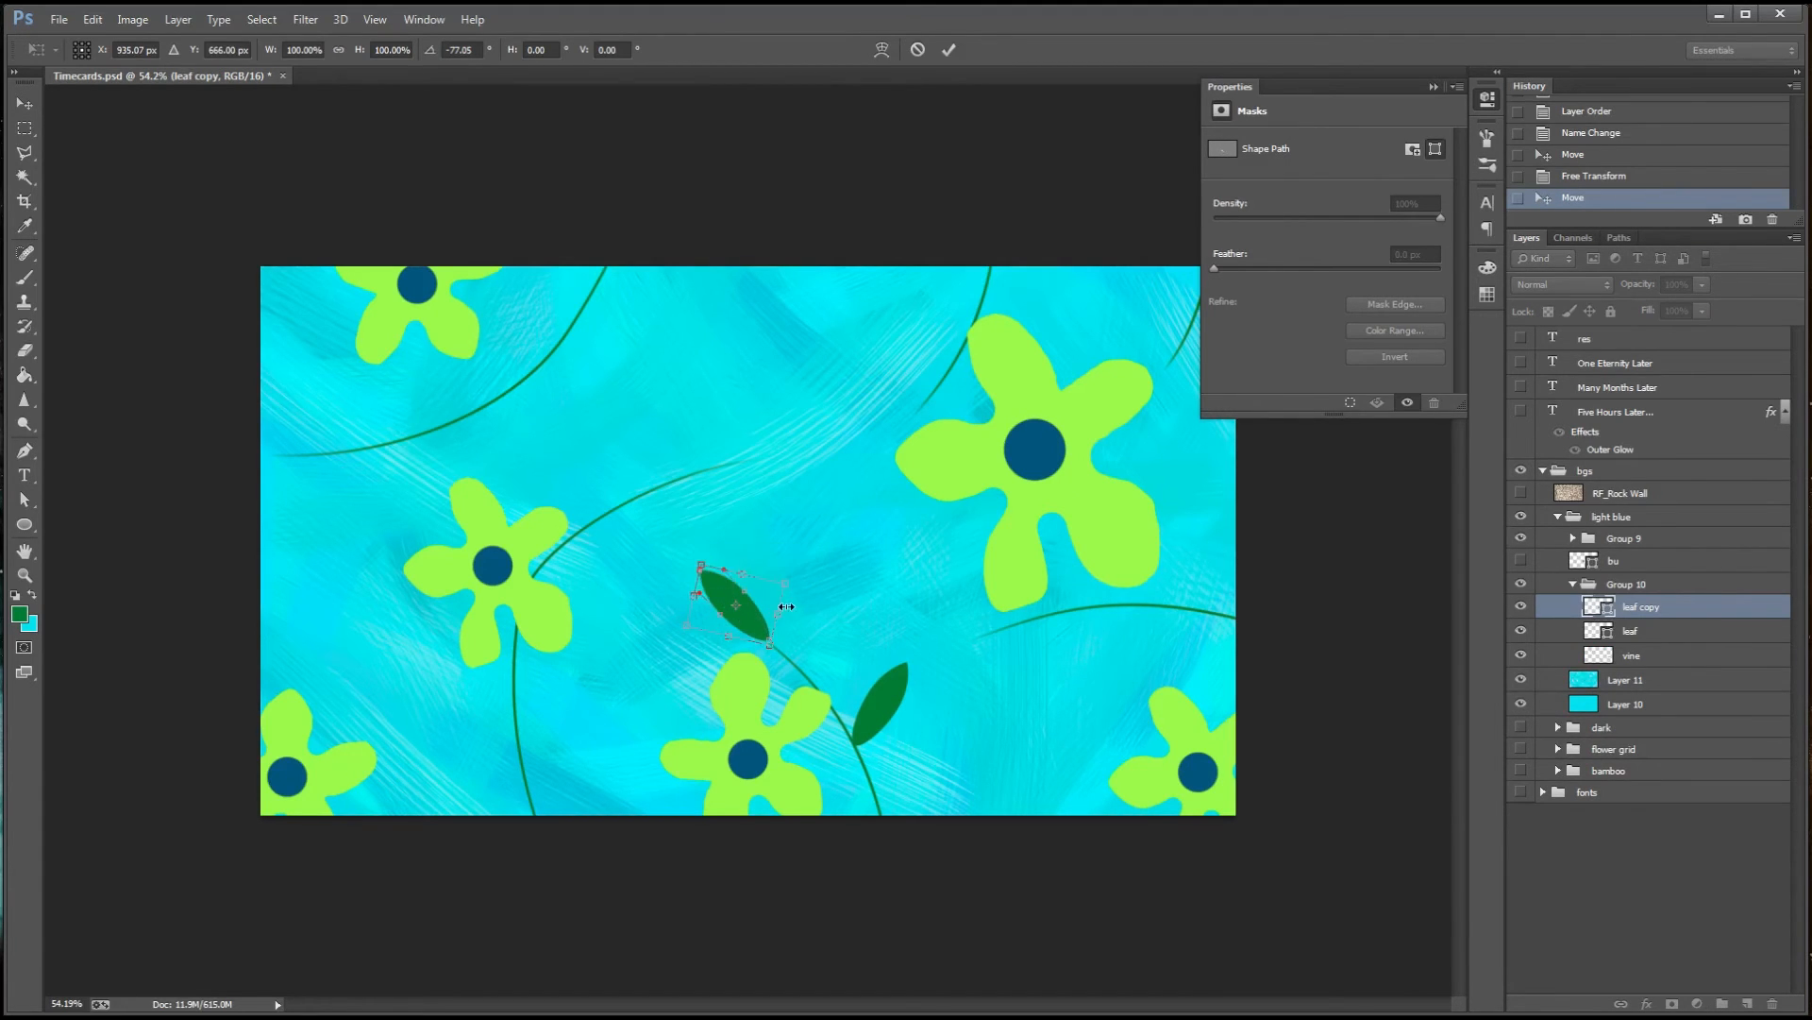
{"action": "left_click", "coordinate": [1655, 660]}
{"action": "left_click", "coordinate": [1645, 609]}
{"action": "key", "text": "Left"}
{"action": "key", "text": "Left"}
{"action": "key", "text": "Left"}
Place a rotated leaf copy at the upper tip of the vine growing from the middle-left flower
{"action": "left_click_drag", "start_coordinate": [750, 606], "coordinate": [763, 457]}
{"action": "key", "text": "ctrl+t"}
{"action": "left_click_drag", "start_coordinate": [800, 382], "coordinate": [835, 602]}
{"action": "key", "text": "Return"}
Add rotated leaf copies near the bottom of the lower-left vine and beside the middle-left flower
{"action": "left_click_drag", "start_coordinate": [771, 455], "coordinate": [445, 754]}
{"action": "key", "text": "ctrl+t"}
{"action": "key", "text": "Return"}
{"action": "key", "text": "ctrl+t"}
{"action": "key", "text": "Return"}
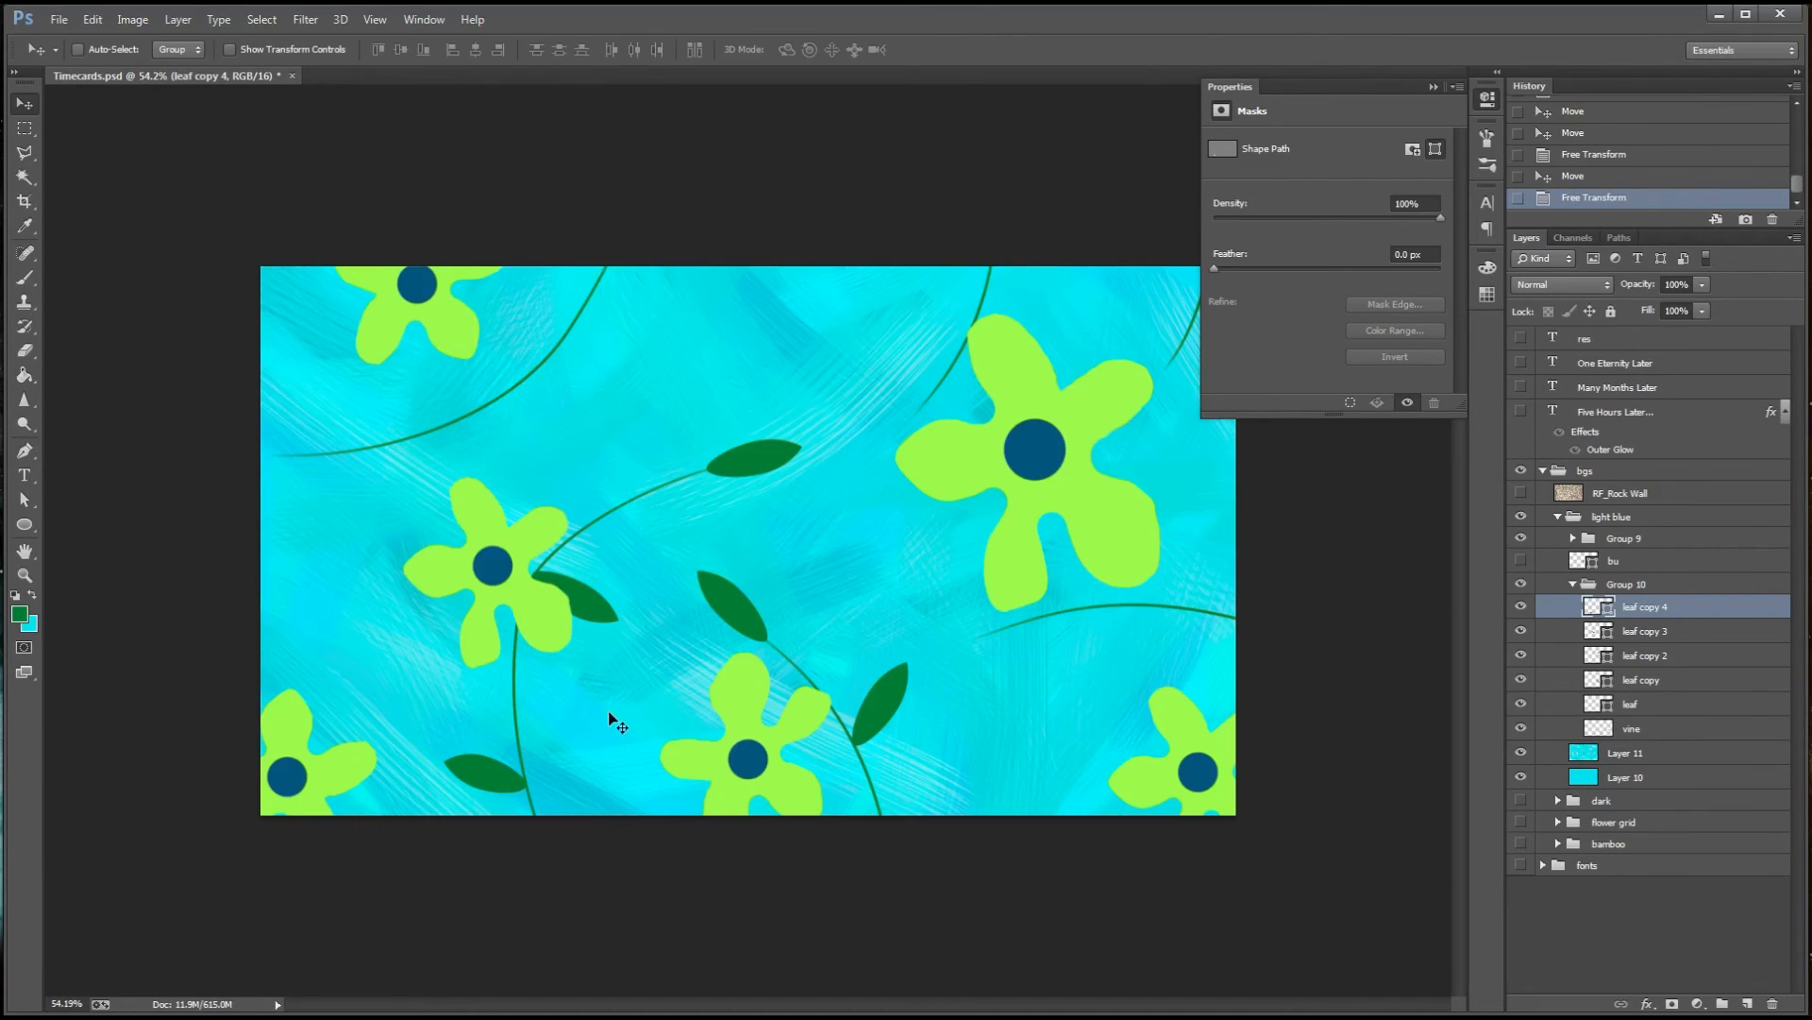
Add two leaf copies to the upper-left vine, one above it and one rotated to hang below it
{"action": "left_click", "coordinate": [1689, 679]}
{"action": "left_click_drag", "start_coordinate": [754, 541], "coordinate": [359, 348], "text": "alt"}
{"action": "left_click_drag", "start_coordinate": [346, 412], "coordinate": [393, 489], "text": "alt"}
{"action": "key", "text": "ctrl+t"}
{"action": "left_click_drag", "start_coordinate": [429, 439], "coordinate": [323, 500]}
{"action": "left_click_drag", "start_coordinate": [424, 491], "coordinate": [449, 487]}
{"action": "key", "text": "Return"}
{"action": "key", "text": "Right"}
Narrow the hanging leaf with Free Transform and nudge it up so its tip meets the upper-left vine
{"action": "scroll", "coordinate": [472, 487], "scroll_direction": "up", "scroll_amount": 4}
{"action": "key", "text": "ctrl+t"}
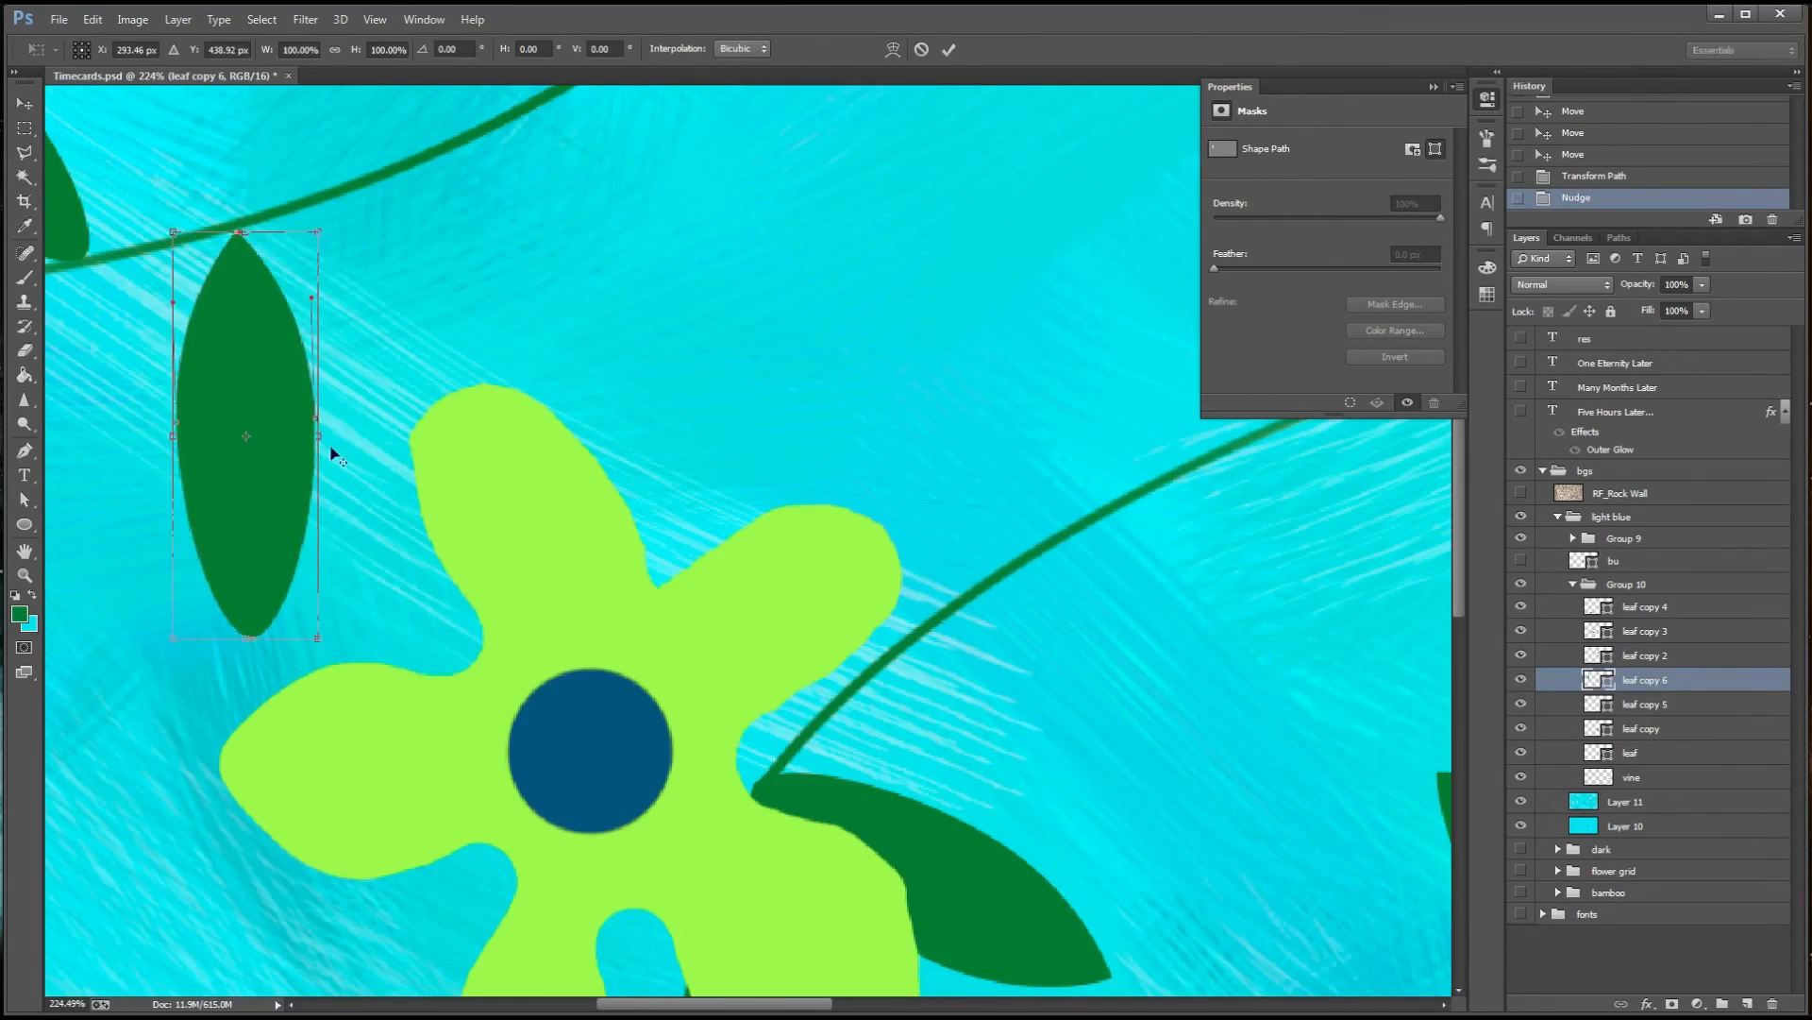
{"action": "left_click_drag", "start_coordinate": [336, 450], "coordinate": [318, 447], "text": "alt"}
{"action": "key", "text": "Return"}
{"action": "scroll", "coordinate": [486, 581], "scroll_direction": "down", "scroll_amount": 3}
{"action": "key", "text": "ctrl+t"}
{"action": "left_click_drag", "start_coordinate": [388, 364], "coordinate": [238, 745]}
{"action": "key", "text": "Return"}
{"action": "key", "text": "Up"}
{"action": "key", "text": "Up"}
{"action": "key", "text": "Up"}
{"action": "key", "text": "Up"}
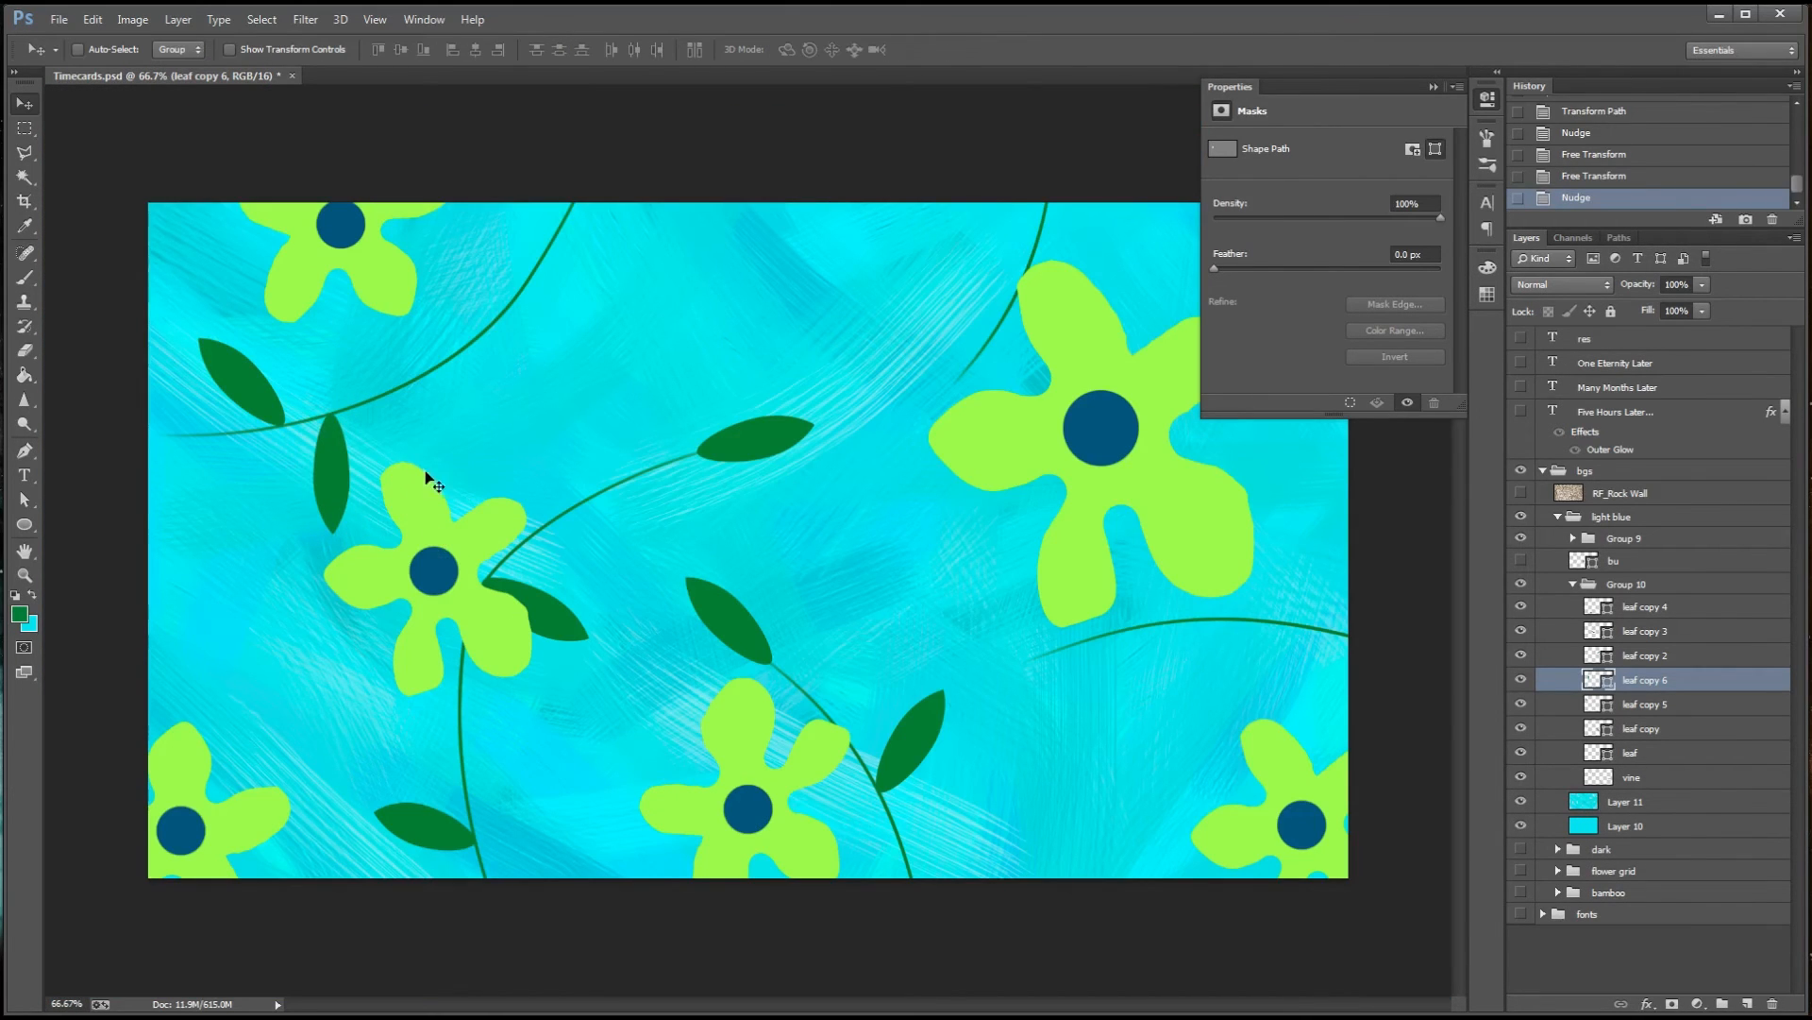
Place a leaf copy at the left end of the upper-left vine, rotated nearly horizontal and running off the canvas edge
{"action": "left_click", "coordinate": [1684, 701]}
{"action": "left_click_drag", "start_coordinate": [494, 433], "coordinate": [398, 456], "text": "alt"}
{"action": "key", "text": "ctrl+t"}
{"action": "left_click_drag", "start_coordinate": [241, 311], "coordinate": [148, 284]}
{"action": "left_click_drag", "start_coordinate": [196, 407], "coordinate": [149, 416]}
{"action": "key", "text": "Return"}
{"action": "key", "text": "ctrl+t"}
{"action": "key", "text": "Return"}
{"action": "key", "text": "Right"}
{"action": "key", "text": "Right"}
{"action": "key", "text": "Right"}
{"action": "key", "text": "ctrl+t"}
{"action": "key", "text": "Return"}
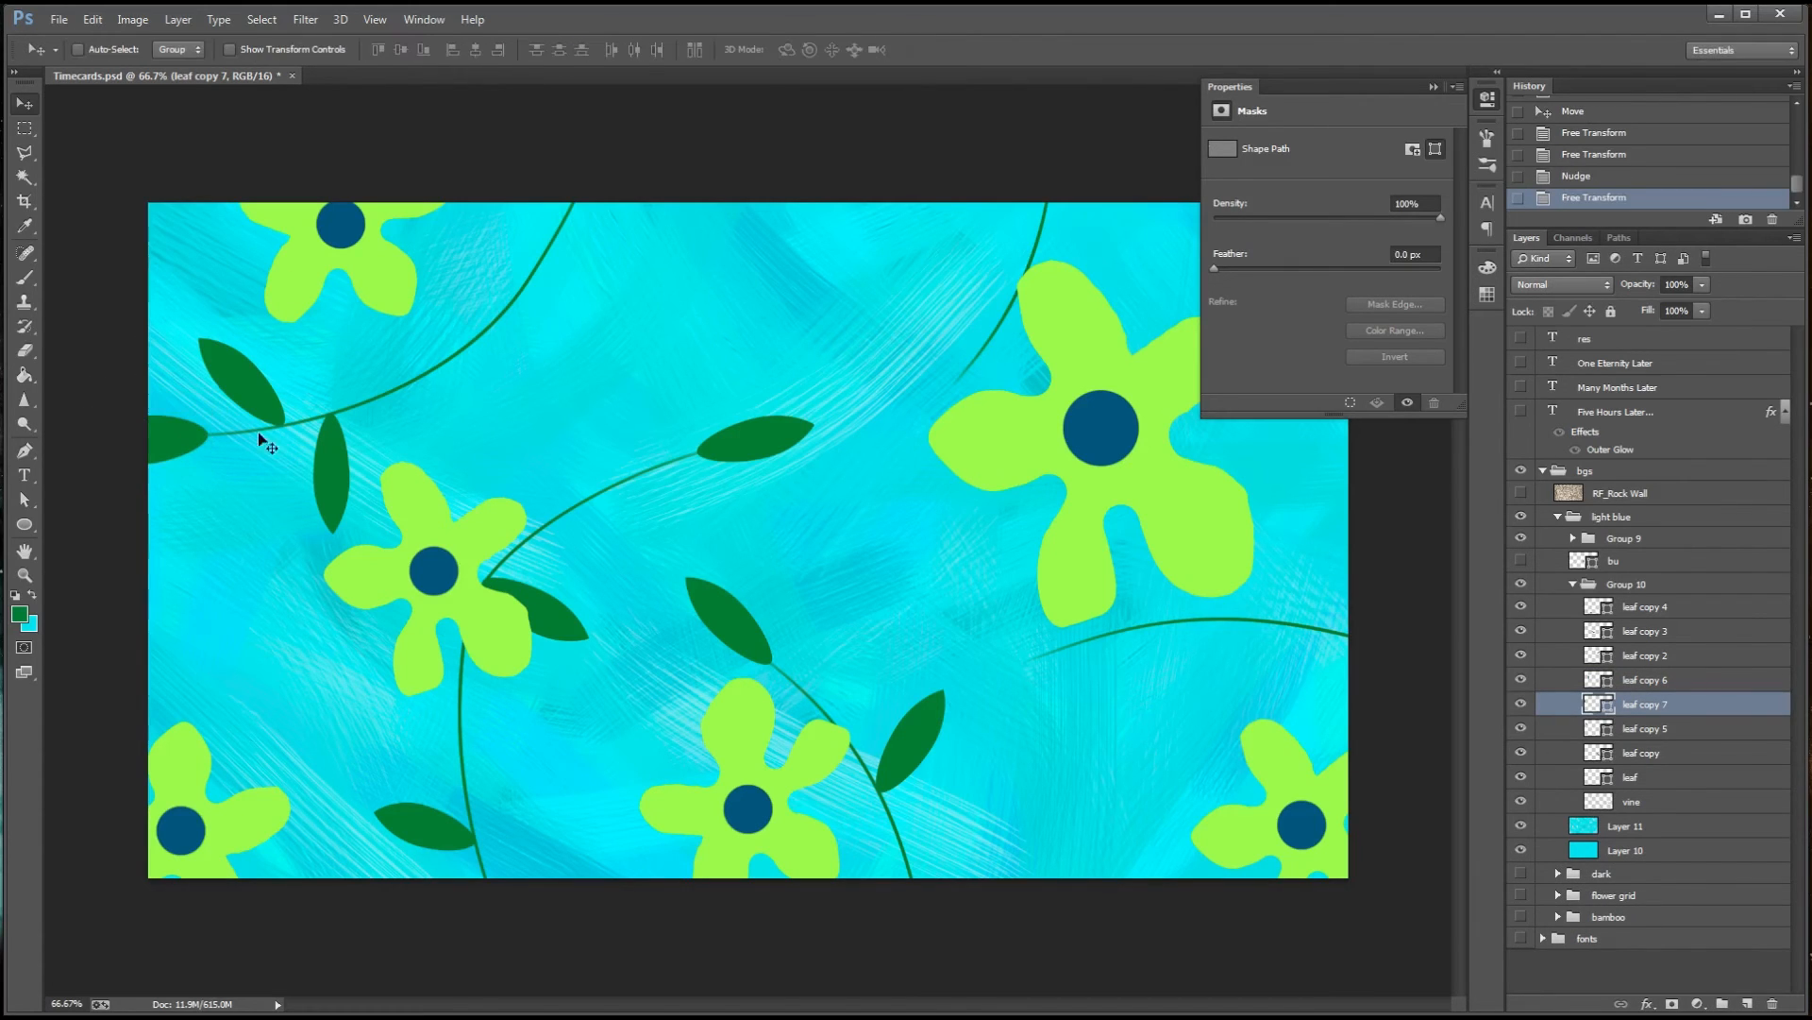
Add two rotated leaf copies along the upper-left vine, one below its right-hand curve and one at the canvas's top edge
{"action": "left_click", "coordinate": [1713, 655]}
{"action": "left_click_drag", "start_coordinate": [439, 406], "coordinate": [234, 322], "text": "alt"}
{"action": "key", "text": "ctrl+t"}
{"action": "left_click_drag", "start_coordinate": [646, 309], "coordinate": [459, 242]}
{"action": "key", "text": "Return"}
{"action": "key", "text": "ctrl+t"}
{"action": "key", "text": "Return"}
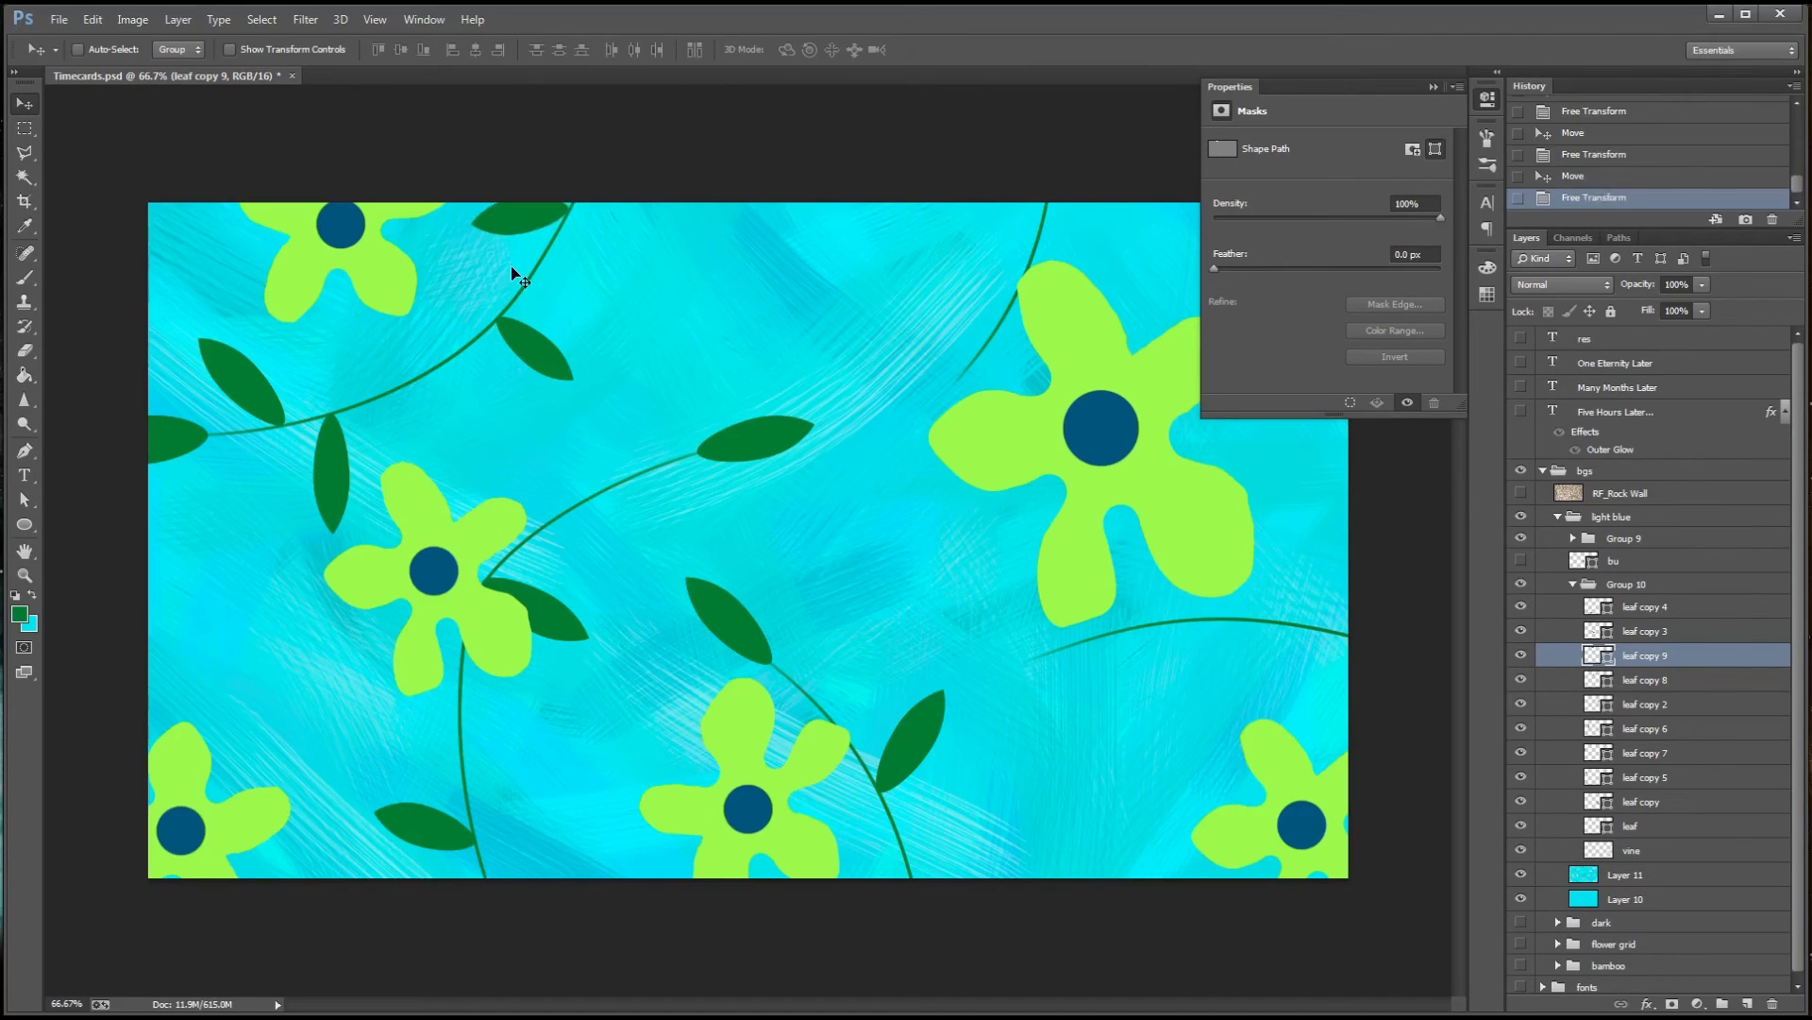
{"action": "key", "text": "Right"}
{"action": "key", "text": "Right"}
{"action": "key", "text": "Right"}
{"action": "key", "text": "Right"}
Place a rotated leaf copy at the lower tip of the vine above and left of the large flower
{"action": "left_click_drag", "start_coordinate": [934, 409], "coordinate": [929, 382], "text": "alt"}
{"action": "key", "text": "ctrl+t"}
{"action": "left_click_drag", "start_coordinate": [976, 400], "coordinate": [1004, 260]}
{"action": "key", "text": "Return"}
{"action": "key", "text": "ctrl+t"}
{"action": "left_click_drag", "start_coordinate": [925, 315], "coordinate": [995, 509]}
{"action": "key", "text": "Return"}
{"action": "left_click", "coordinate": [1434, 87]}
{"action": "key", "text": "ctrl+z"}
Place a horizontal leaf copy on the same vine where it meets the canvas's top edge above the large flower
{"action": "left_click_drag", "start_coordinate": [602, 589], "coordinate": [910, 455]}
{"action": "key", "text": "ctrl+t"}
{"action": "key", "text": "Return"}
{"action": "left_click_drag", "start_coordinate": [1076, 376], "coordinate": [1072, 431]}
{"action": "key", "text": "ctrl+t"}
{"action": "key", "text": "Return"}
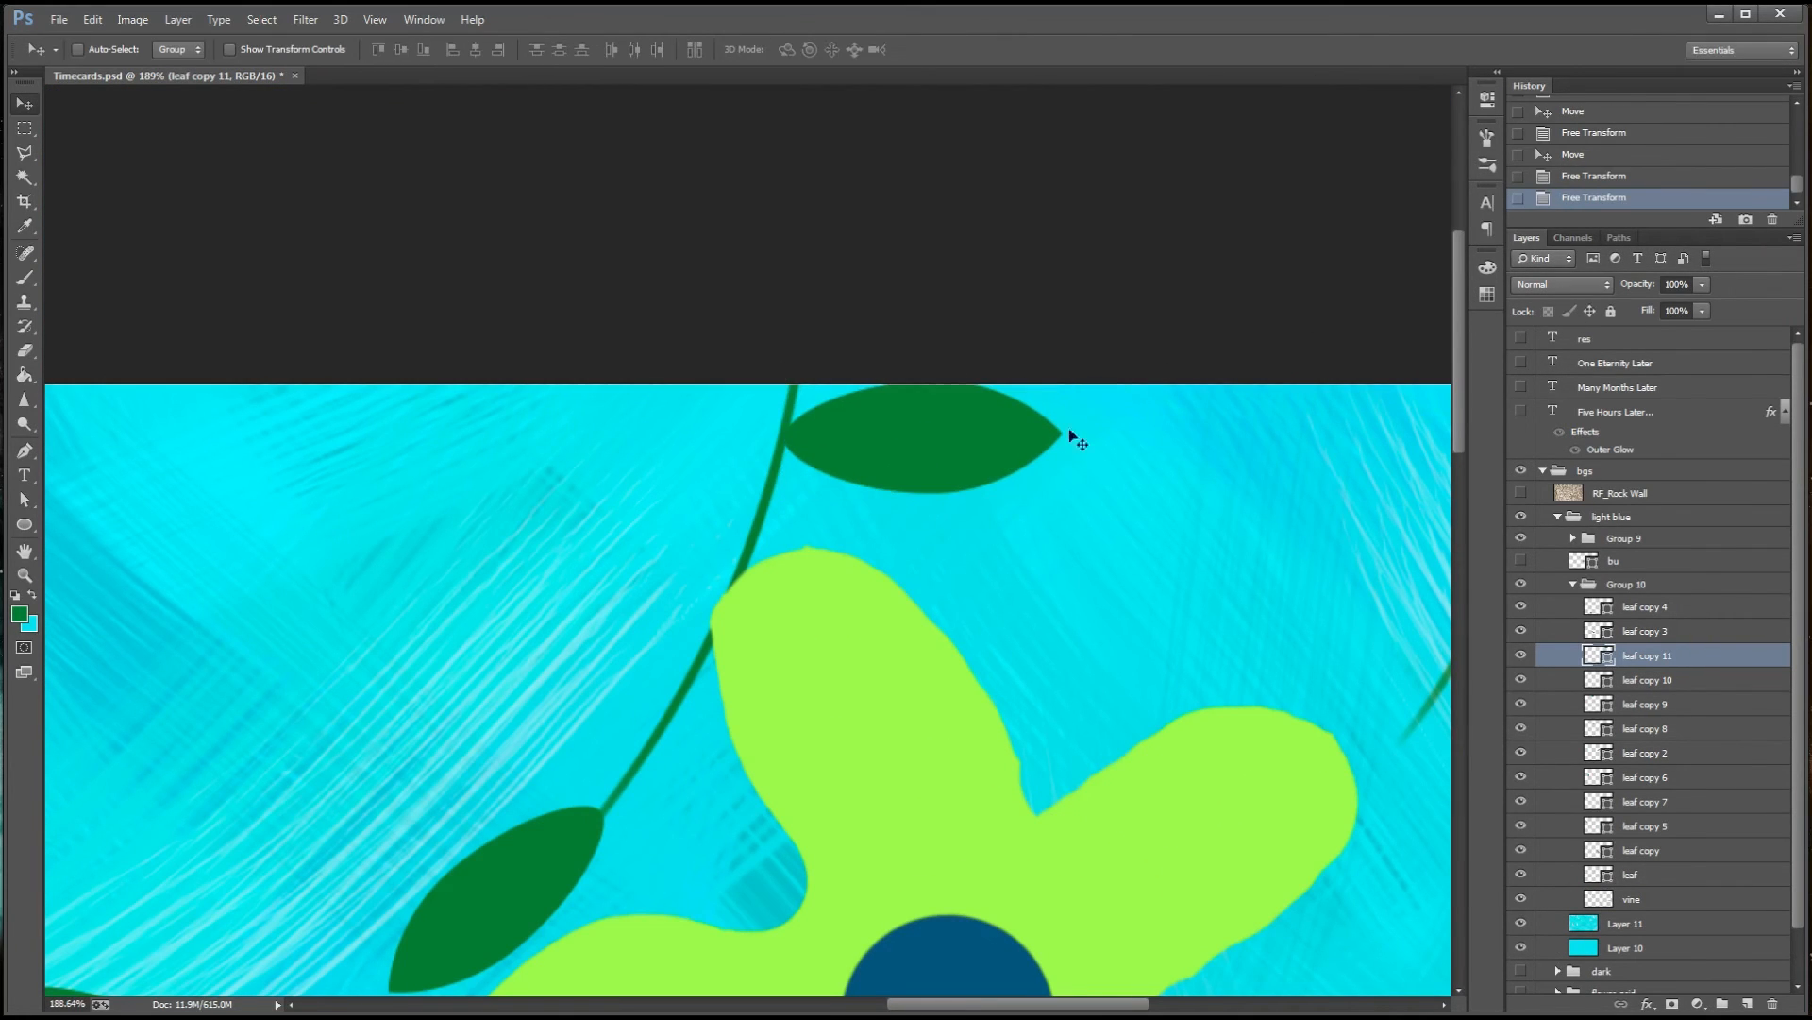
Place a rotated leaf copy at the lower end of the upper-right vine beside the large flower
{"action": "left_click_drag", "start_coordinate": [1143, 529], "coordinate": [1051, 589], "text": "ctrl"}
{"action": "left_click_drag", "start_coordinate": [1017, 298], "coordinate": [1144, 399], "text": "alt"}
{"action": "key", "text": "ctrl+t"}
{"action": "left_click_drag", "start_coordinate": [1221, 329], "coordinate": [1157, 496]}
{"action": "key", "text": "Return"}
{"action": "left_click_drag", "start_coordinate": [1153, 389], "coordinate": [1199, 351]}
{"action": "key", "text": "ctrl+t"}
{"action": "key", "text": "Return"}
{"action": "key", "text": "Right"}
Duplicate a leaf down to the left tip of the vine below the large flower and fit it with Free Transform
{"action": "left_click", "coordinate": [1671, 684]}
{"action": "left_click_drag", "start_coordinate": [888, 414], "coordinate": [849, 736], "text": "alt"}
{"action": "key", "text": "ctrl+t"}
{"action": "left_click_drag", "start_coordinate": [831, 704], "coordinate": [835, 720]}
{"action": "key", "text": "Return"}
{"action": "key", "text": "ctrl+t"}
{"action": "key", "text": "Return"}
Rotate and nudge the copied leaf to line it up with the vine below the large flower
{"action": "key", "text": "ctrl+t"}
{"action": "left_click_drag", "start_coordinate": [1042, 644], "coordinate": [1136, 583]}
{"action": "key", "text": "Return"}
{"action": "key", "text": "Down"}
{"action": "key", "text": "Down"}
{"action": "key", "text": "ctrl+t"}
{"action": "left_click_drag", "start_coordinate": [1192, 540], "coordinate": [1205, 627]}
{"action": "key", "text": "Return"}
Stand a leaf copy on the lower-right vine, partly behind the large flower's lower-right petal, and narrow it
{"action": "left_click_drag", "start_coordinate": [1370, 629], "coordinate": [768, 657]}
{"action": "key", "text": "ctrl+t"}
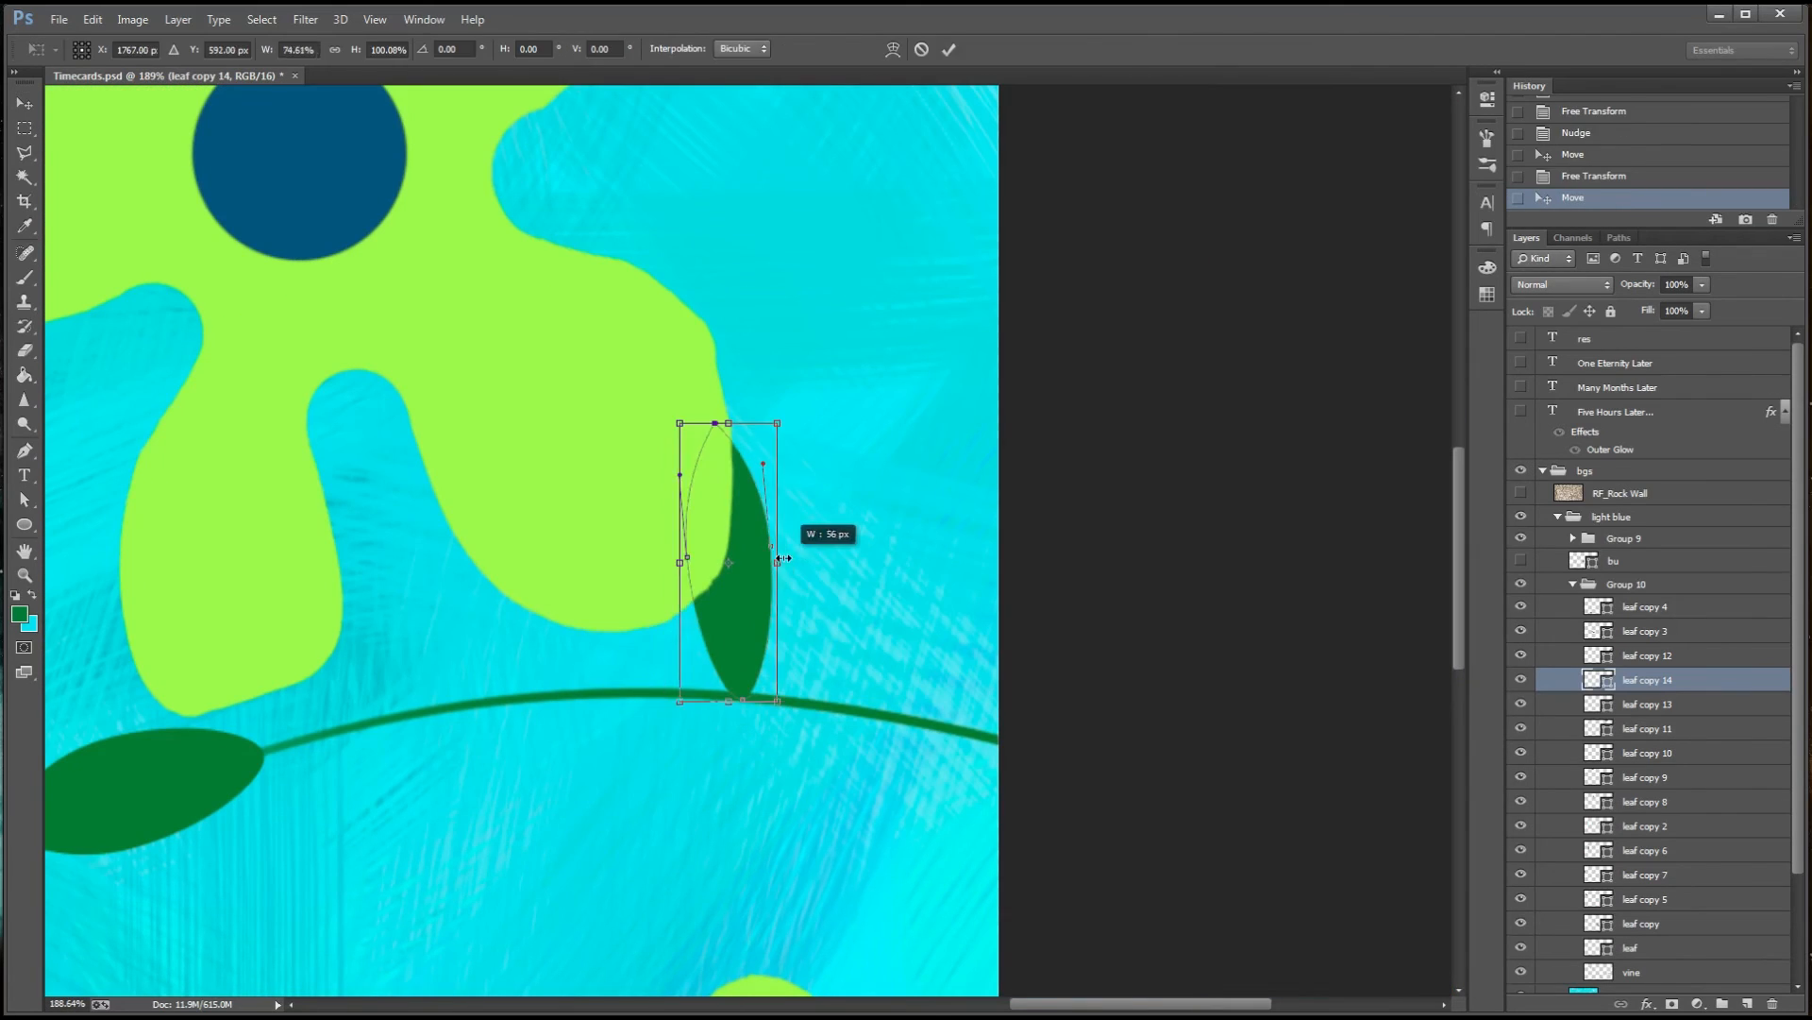
{"action": "key", "text": "Return"}
{"action": "key", "text": "ctrl+t"}
{"action": "key", "text": "Return"}
Place a rotated leaf copy hanging below the lower-right vine near the canvas's right edge
{"action": "left_click_drag", "start_coordinate": [773, 460], "coordinate": [926, 783], "text": "alt"}
{"action": "key", "text": "ctrl+t"}
{"action": "left_click_drag", "start_coordinate": [955, 944], "coordinate": [1000, 920], "text": "shift"}
{"action": "key", "text": "Return"}
{"action": "key", "text": "ctrl+t"}
{"action": "key", "text": "Return"}
{"action": "scroll", "coordinate": [909, 784], "scroll_direction": "down", "scroll_amount": 4}
{"action": "scroll", "coordinate": [909, 784], "scroll_direction": "down", "scroll_amount": 6}
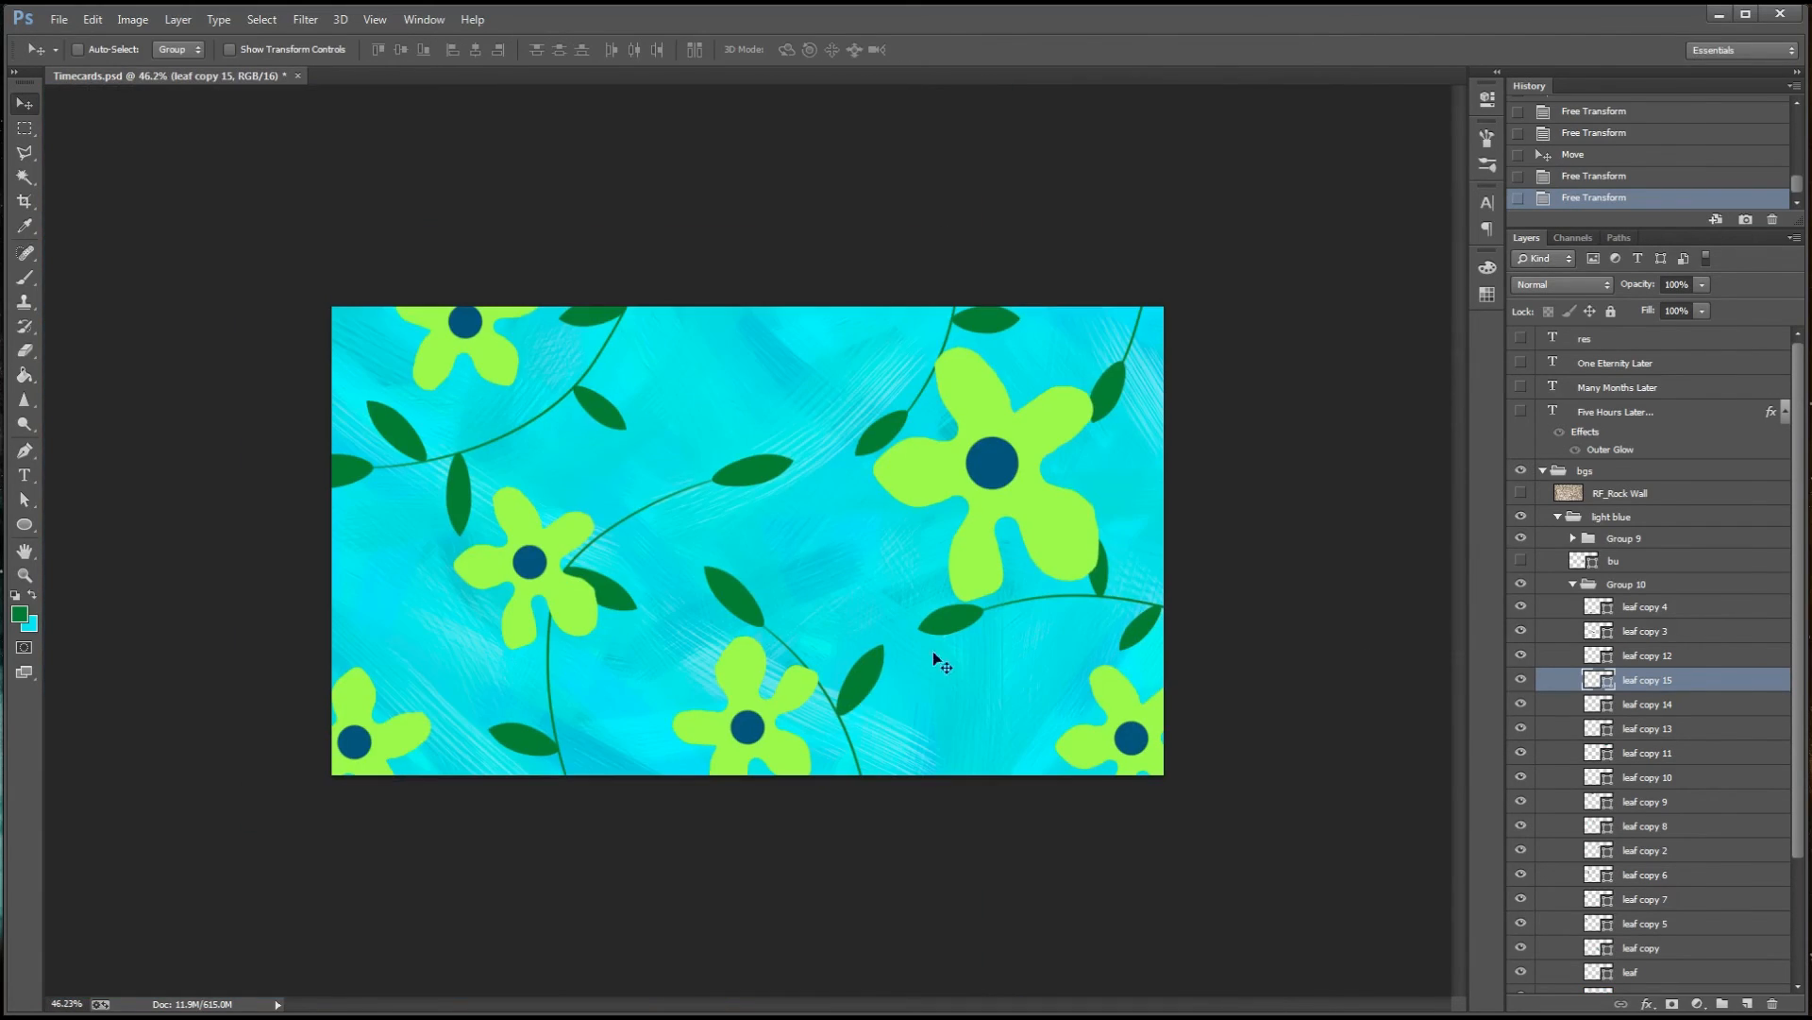
Collapse the vine and leaf group and rename the hidden bu layer as bu leaf
{"action": "left_click", "coordinate": [1573, 585]}
{"action": "double_click", "coordinate": [1626, 562]}
{"action": "key", "text": "Escape"}
{"action": "double_click", "coordinate": [1614, 561]}
{"action": "type", "text": "bu leaf"}
{"action": "key", "text": "Return"}
Rename Group 10 as greenery and Group 9 as flowers, and move the bu leaf layer above both groups
{"action": "double_click", "coordinate": [1637, 582]}
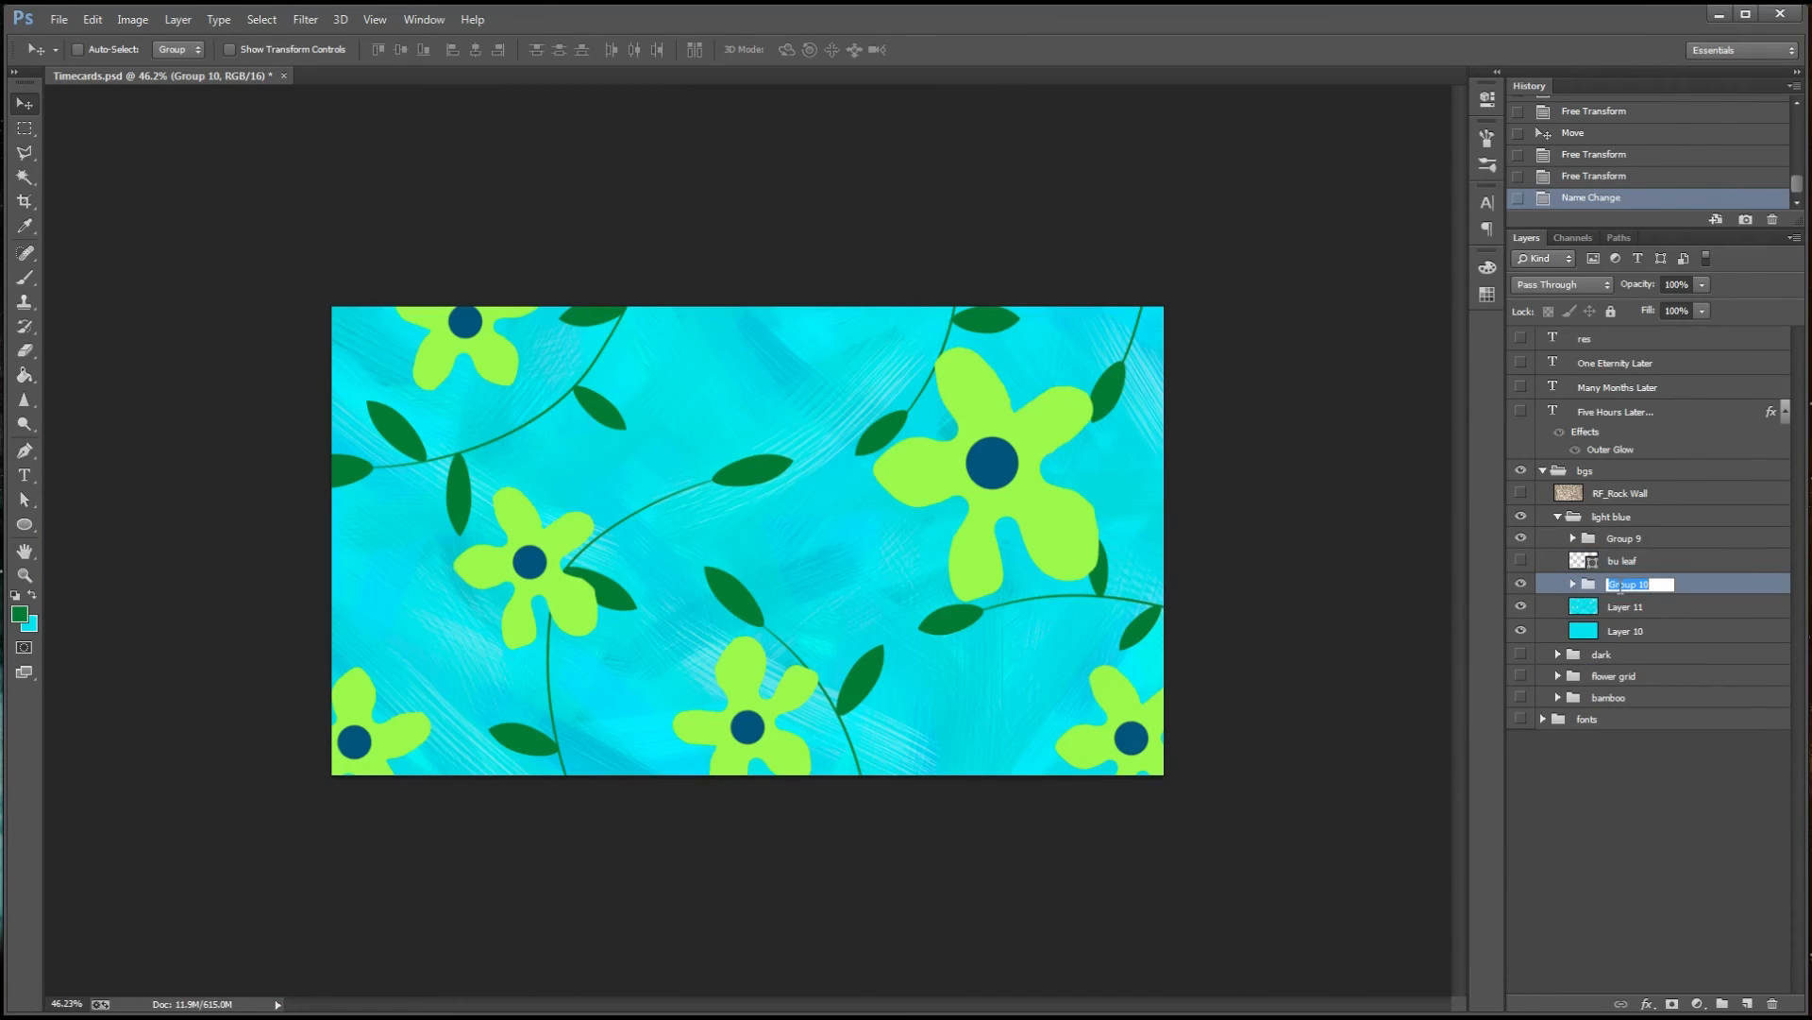
{"action": "type", "text": "greenery"}
{"action": "key", "text": "Return"}
{"action": "double_click", "coordinate": [1625, 538]}
{"action": "type", "text": "flowers"}
{"action": "key", "text": "Return"}
{"action": "left_click_drag", "start_coordinate": [1639, 566], "coordinate": [1643, 529]}
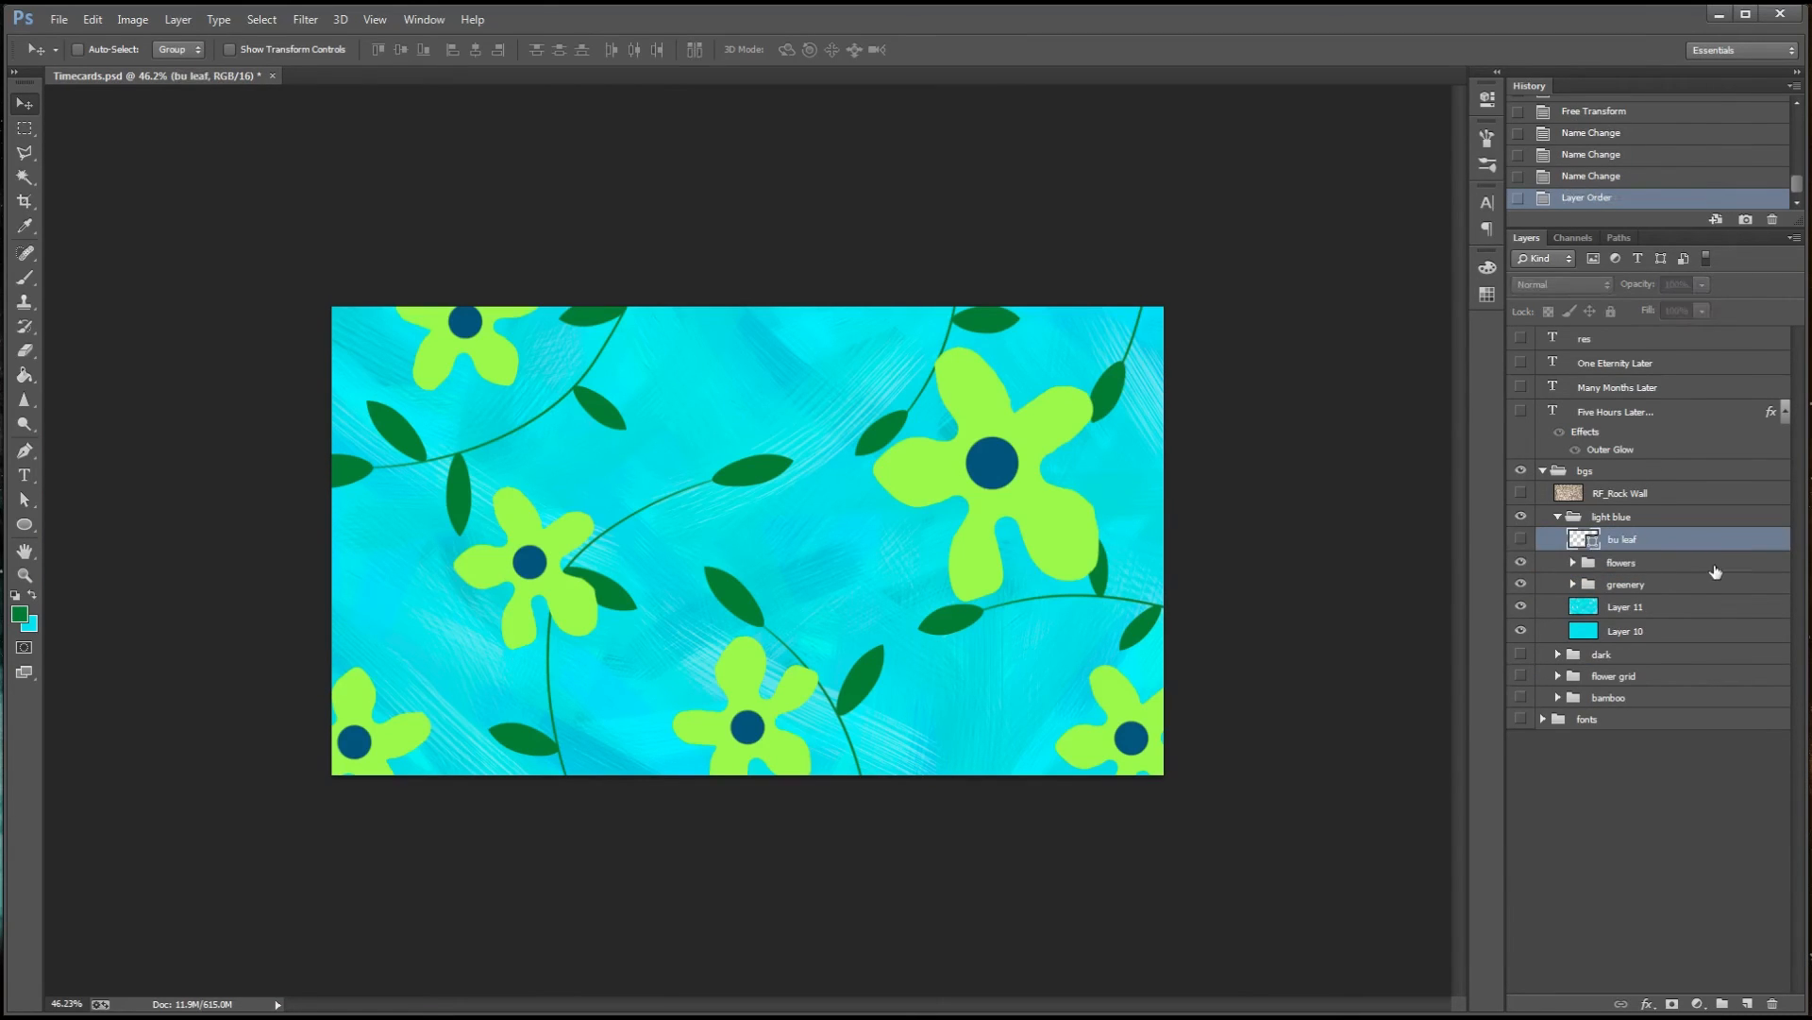
Set up a cyan bristle brush for Layer 11 with 130 px size, 72% bristles, 96% length and 67% stiffness
{"action": "left_click", "coordinate": [1626, 607]}
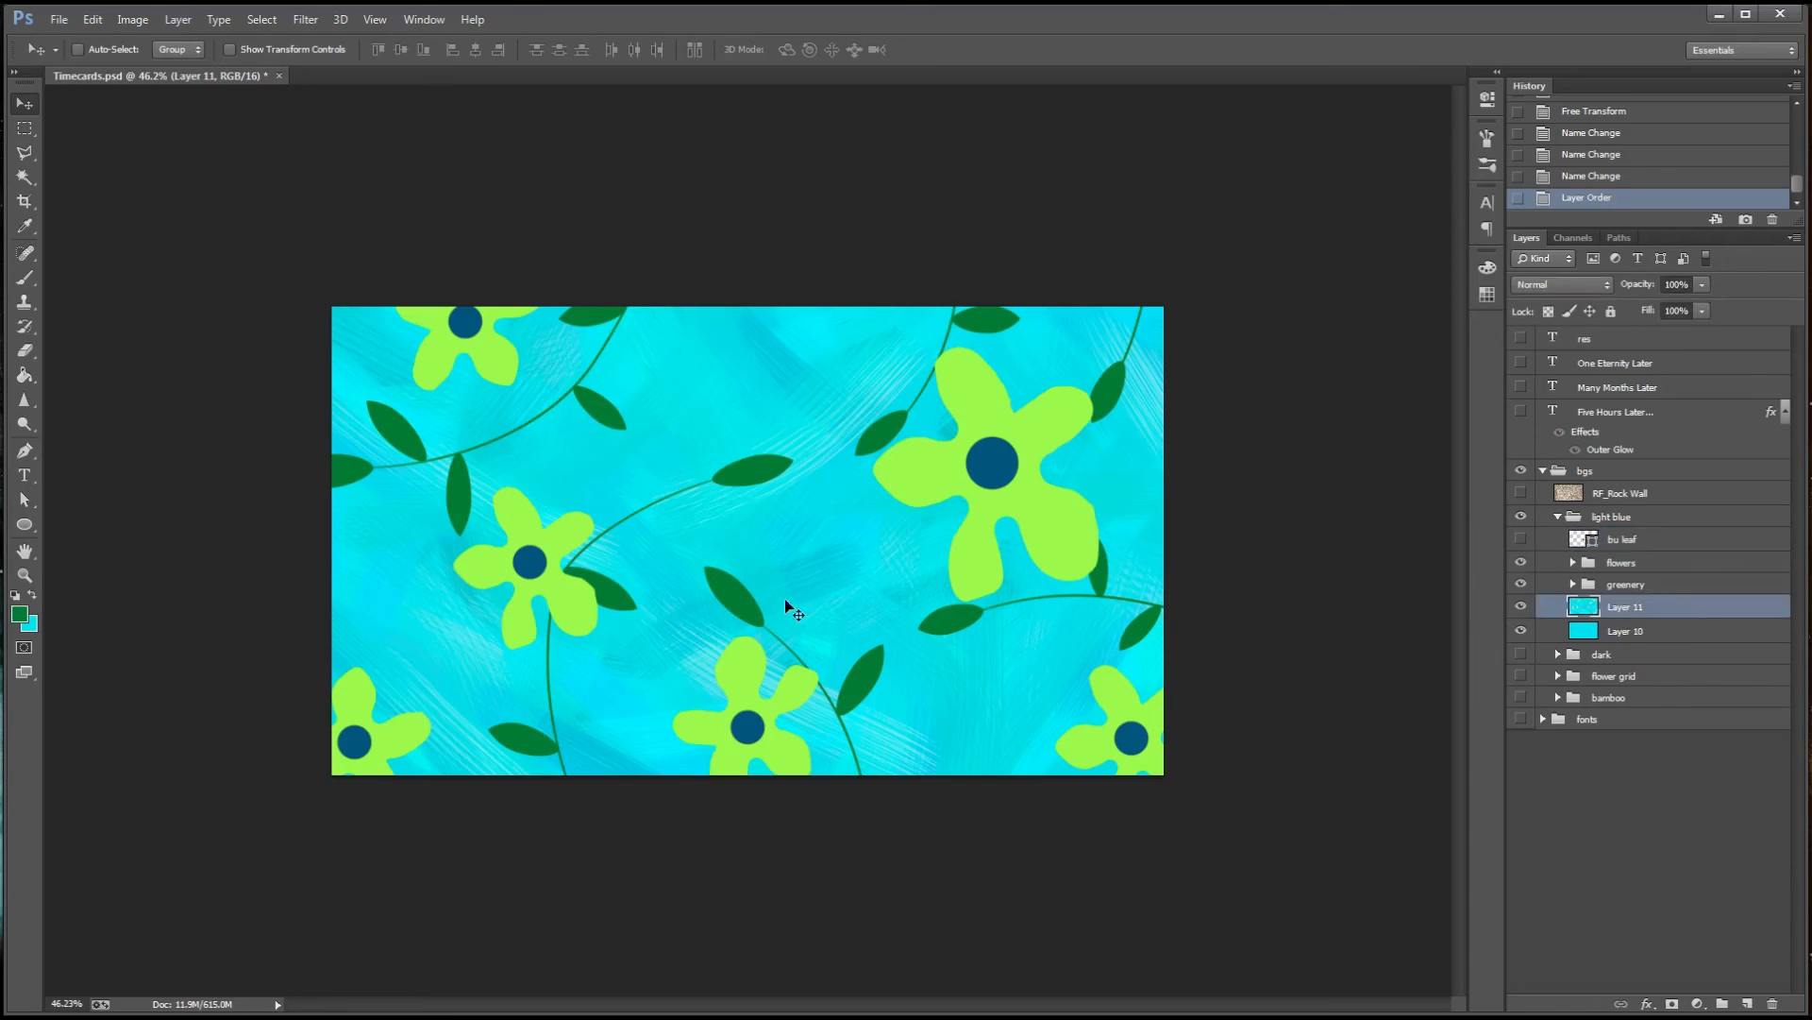
{"action": "key", "text": "b"}
{"action": "key", "text": "F5"}
{"action": "left_click_drag", "start_coordinate": [725, 478], "coordinate": [812, 477]}
{"action": "key", "text": "x"}
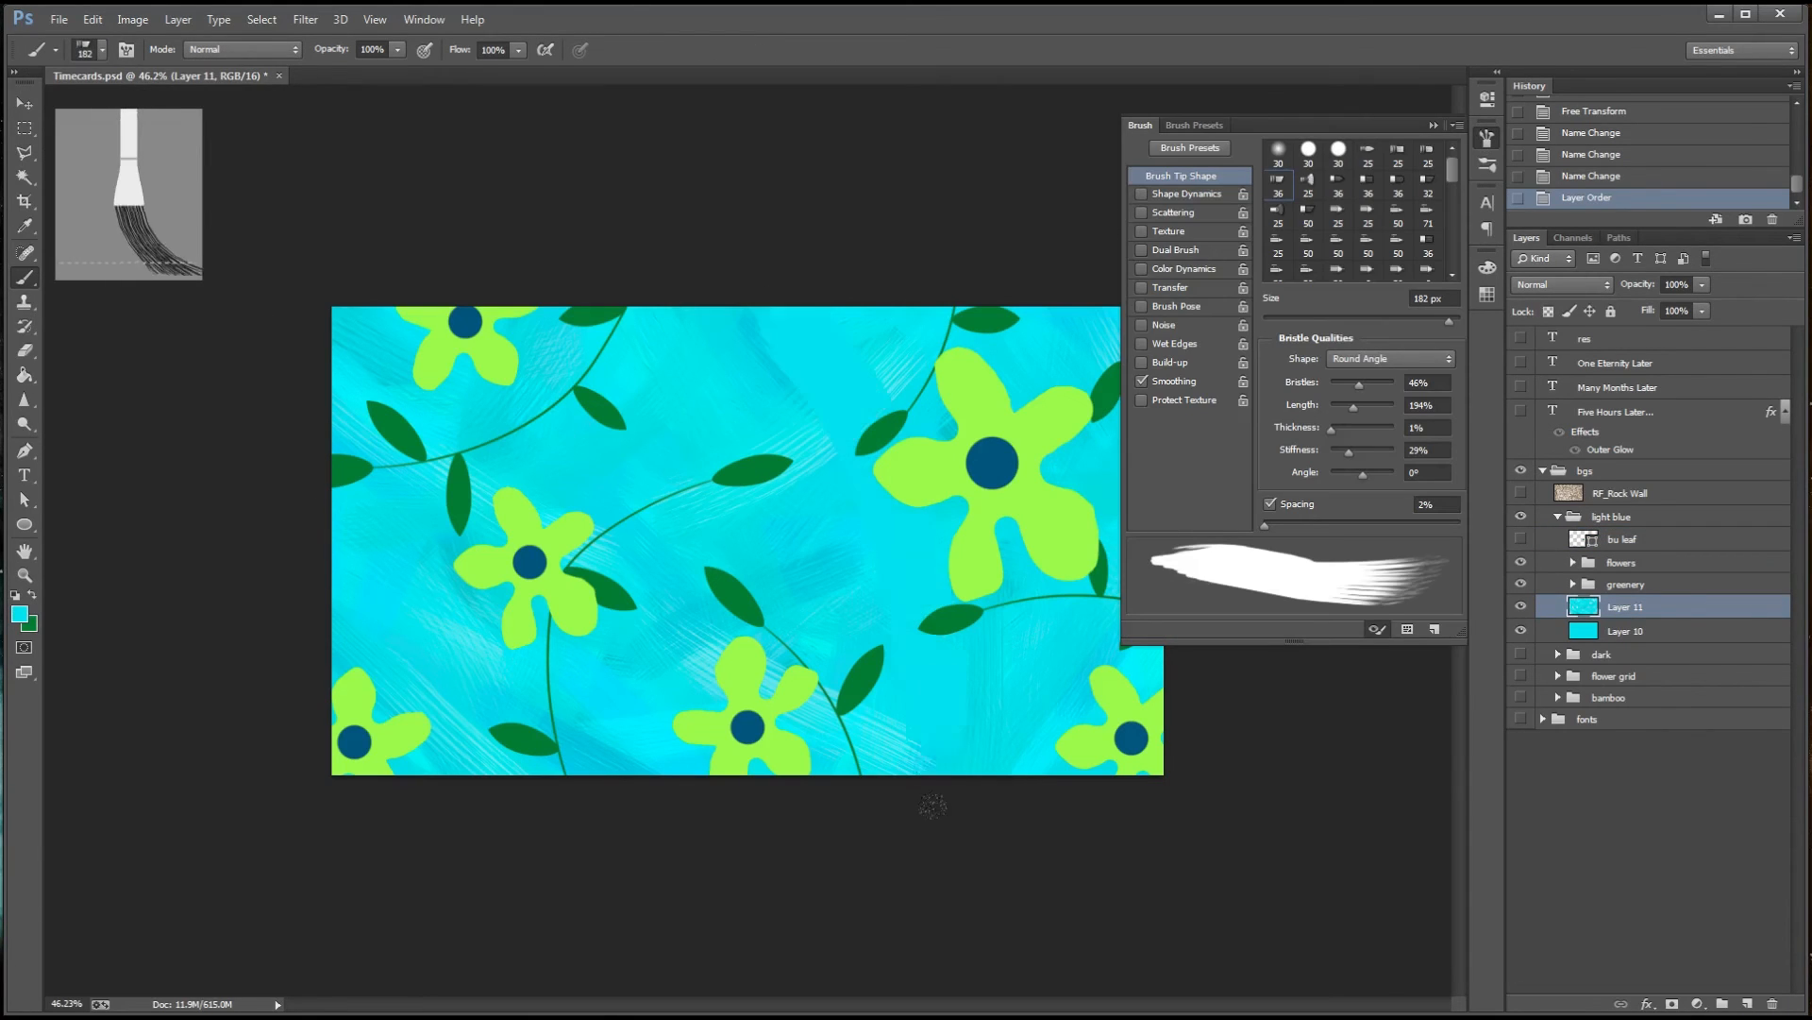
{"action": "mouse_move", "coordinate": [1360, 386]}
{"action": "left_mouse_down"}
{"action": "mouse_move", "coordinate": [1327, 388]}
{"action": "mouse_move", "coordinate": [1344, 387]}
{"action": "left_mouse_up"}
{"action": "mouse_move", "coordinate": [1354, 407]}
{"action": "left_mouse_down"}
{"action": "mouse_move", "coordinate": [1331, 411]}
{"action": "mouse_move", "coordinate": [1373, 450]}
{"action": "mouse_move", "coordinate": [1377, 384]}
{"action": "left_mouse_up"}
{"action": "left_click_drag", "start_coordinate": [722, 268], "coordinate": [893, 653]}
{"action": "scroll", "coordinate": [782, 410], "scroll_direction": "up", "scroll_amount": 5}
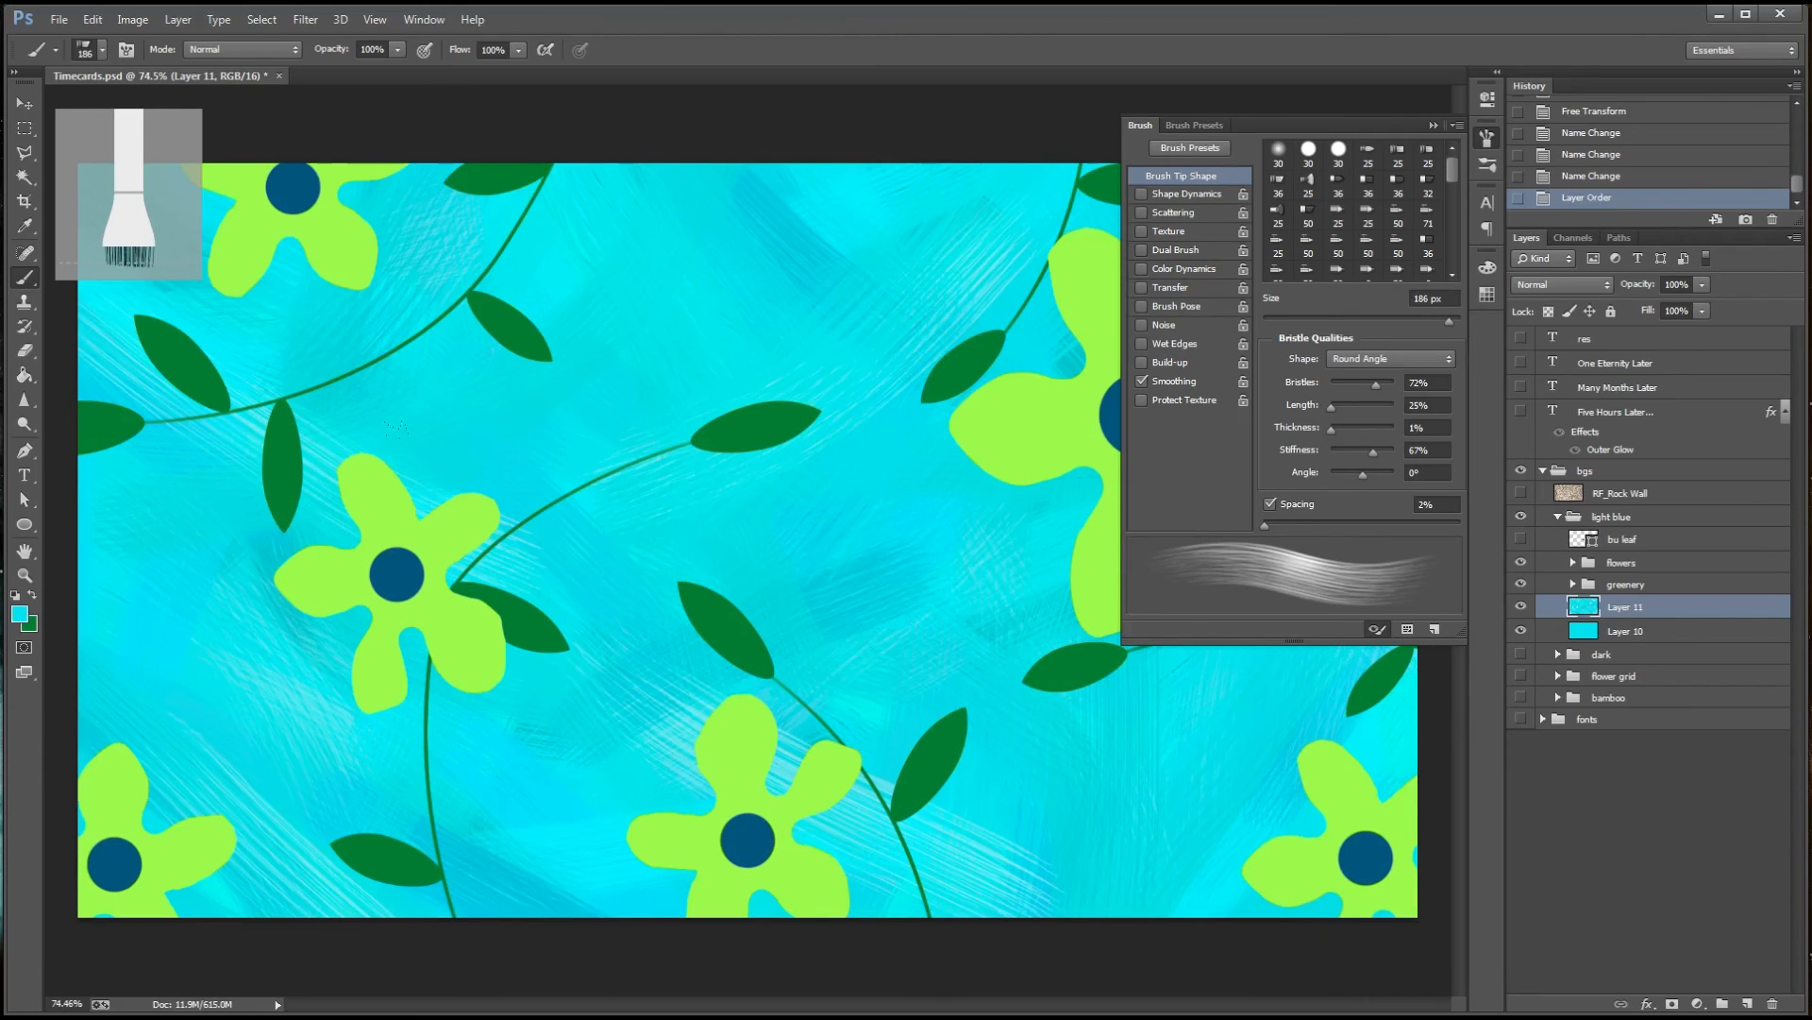
{"action": "left_click_drag", "start_coordinate": [782, 410], "coordinate": [742, 412]}
{"action": "left_click_drag", "start_coordinate": [1331, 407], "coordinate": [1372, 421]}
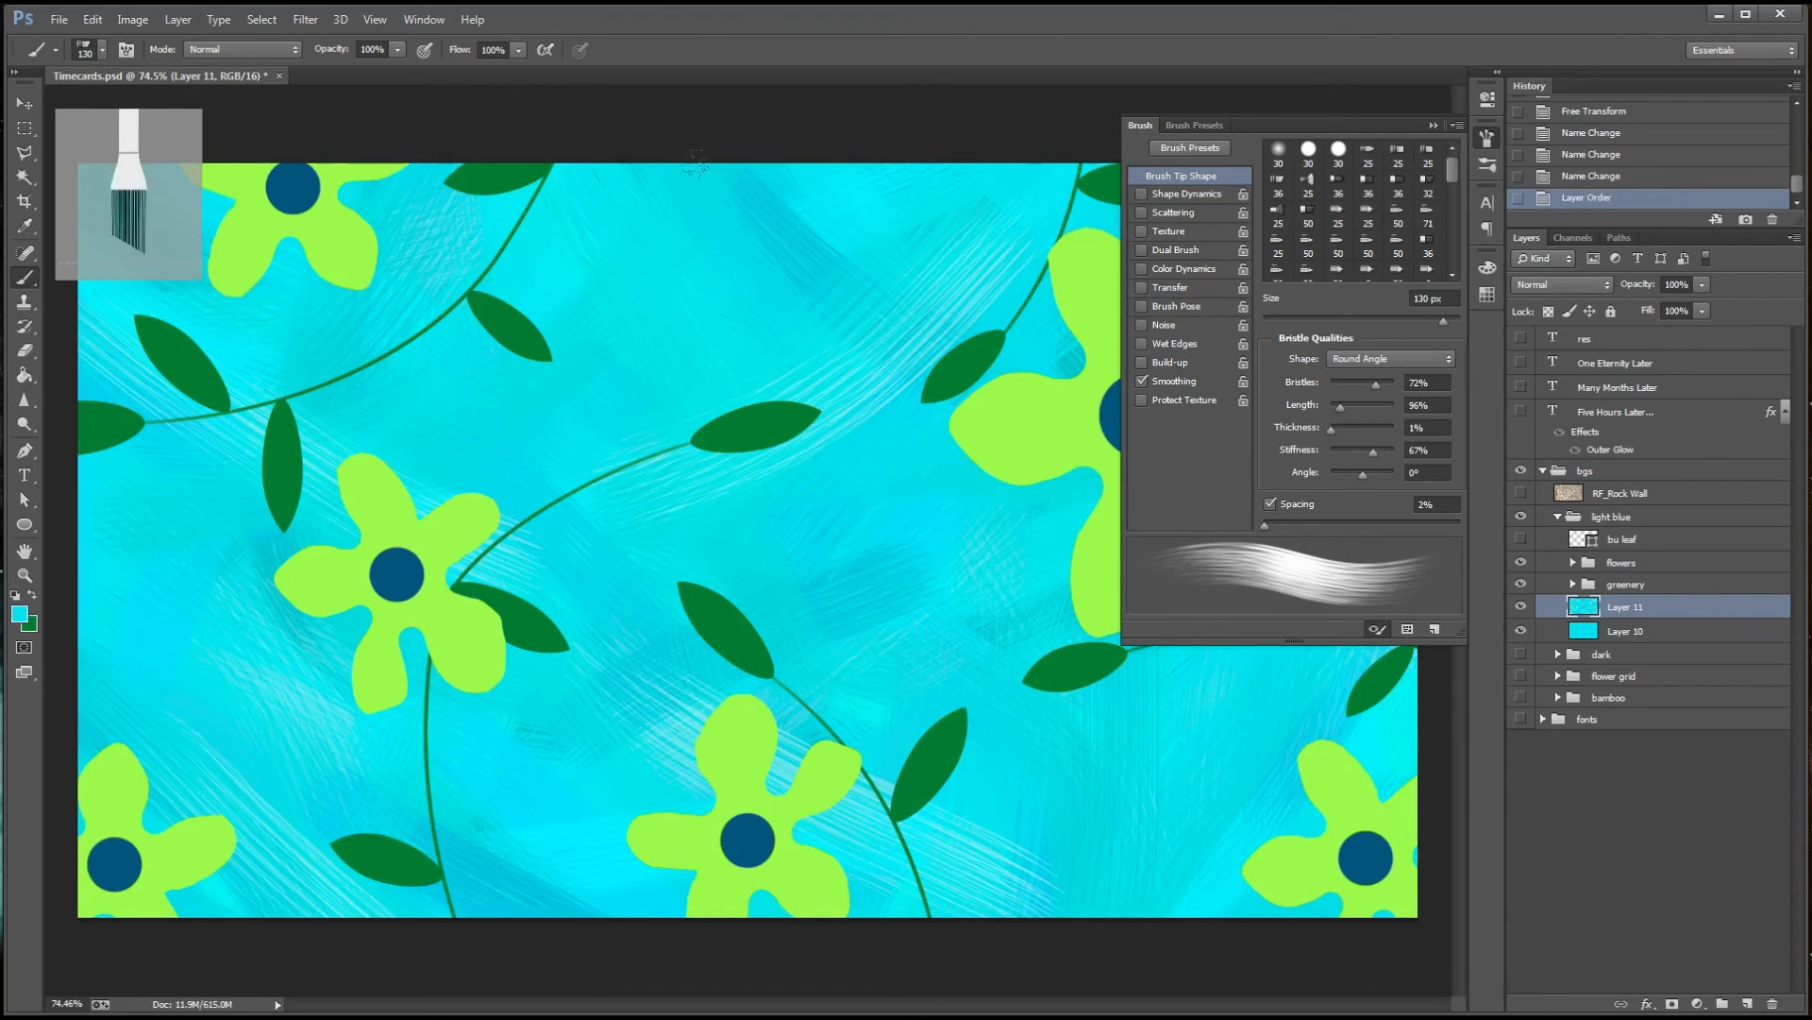
Adjust the cyan brush colour and paint broad strokes on Layer 11 across the centre and right of the backdrop
{"action": "left_click", "coordinate": [18, 614]}
{"action": "left_click_drag", "start_coordinate": [1512, 212], "coordinate": [1513, 218]}
{"action": "key", "text": "Return"}
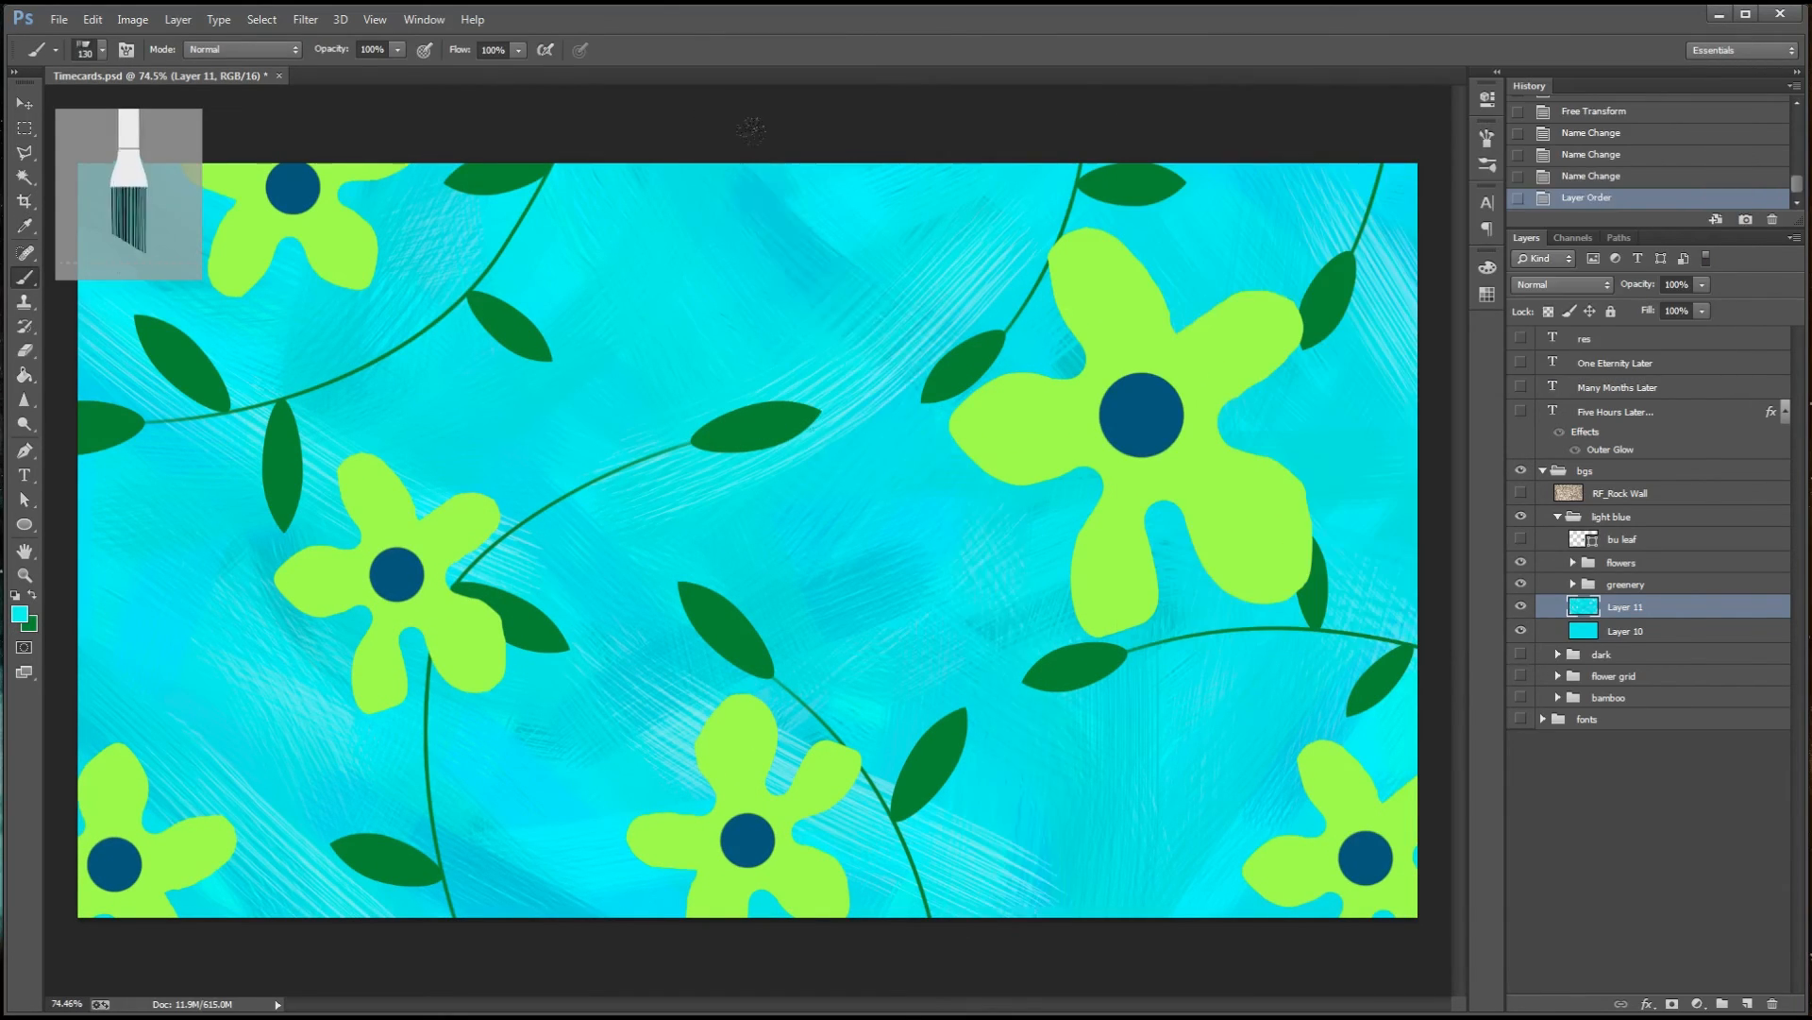
{"action": "left_click_drag", "start_coordinate": [984, 658], "coordinate": [794, 268]}
{"action": "left_click", "coordinate": [19, 614]}
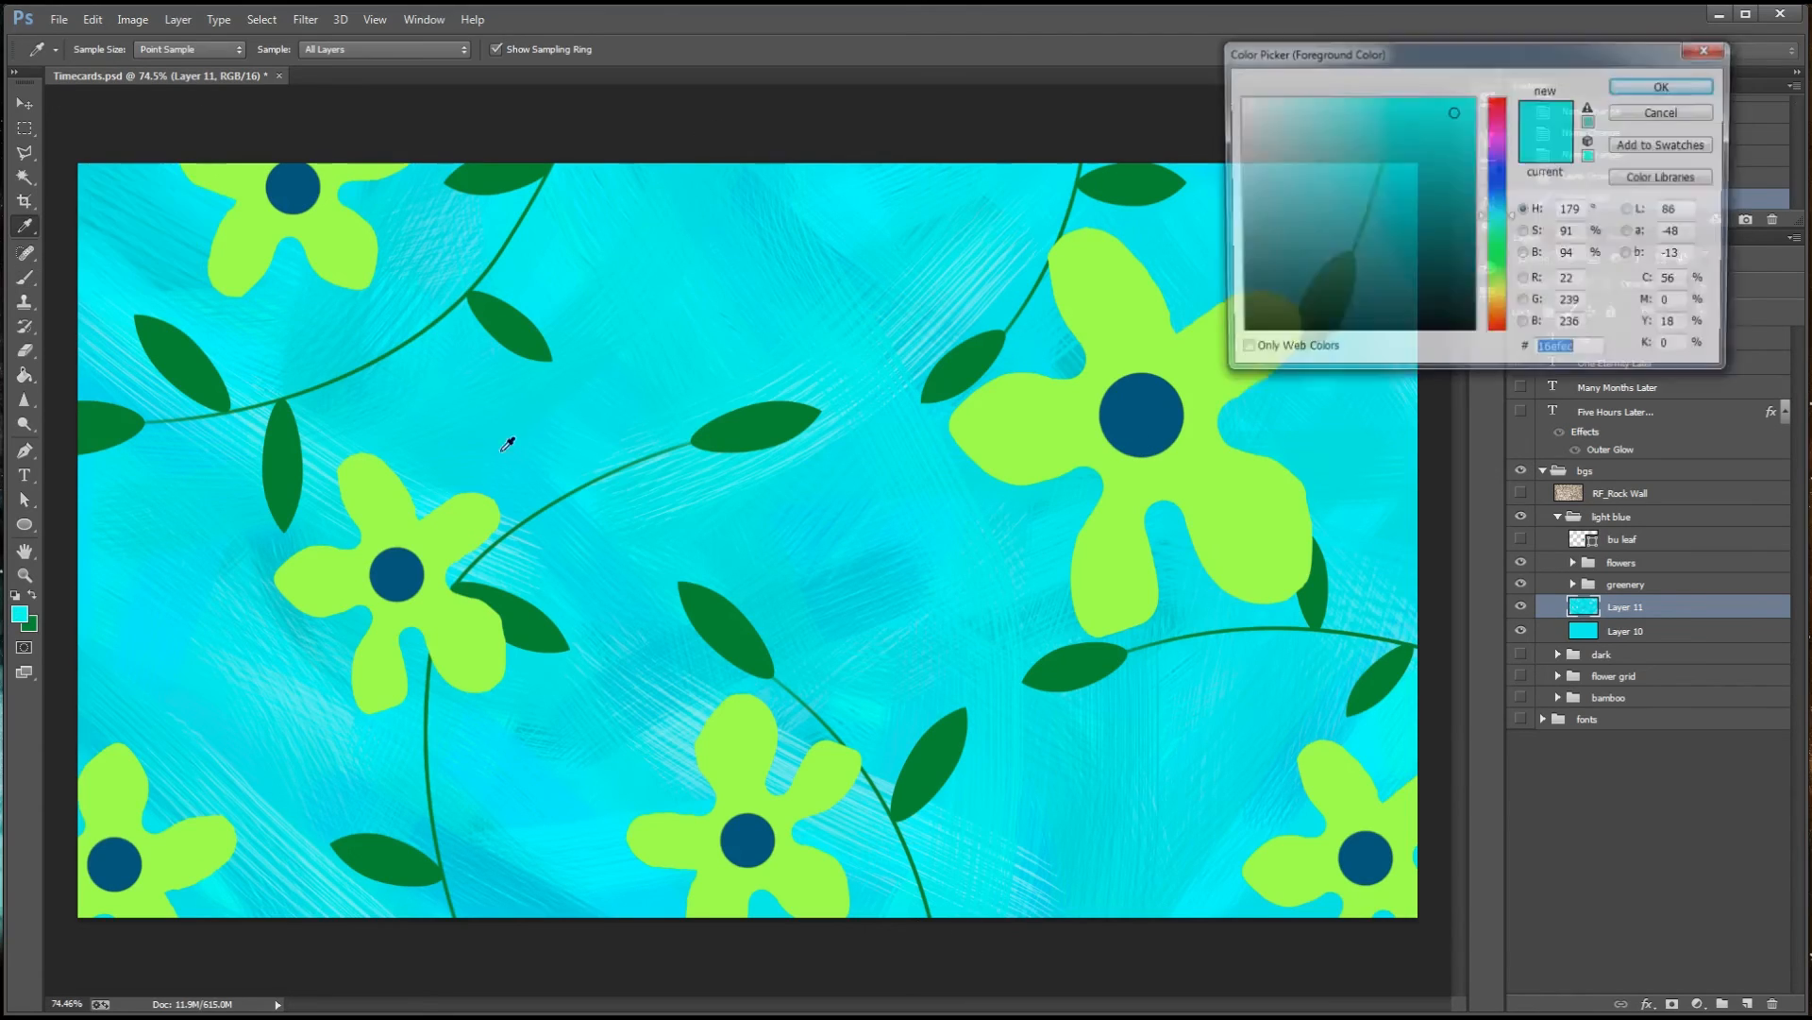
{"action": "key", "text": "Return"}
{"action": "mouse_move", "coordinate": [857, 399]}
{"action": "left_mouse_down"}
{"action": "mouse_move", "coordinate": [994, 623]}
{"action": "mouse_move", "coordinate": [1014, 755]}
{"action": "left_mouse_up"}
{"action": "scroll", "coordinate": [1116, 564], "scroll_direction": "down", "scroll_amount": 5}
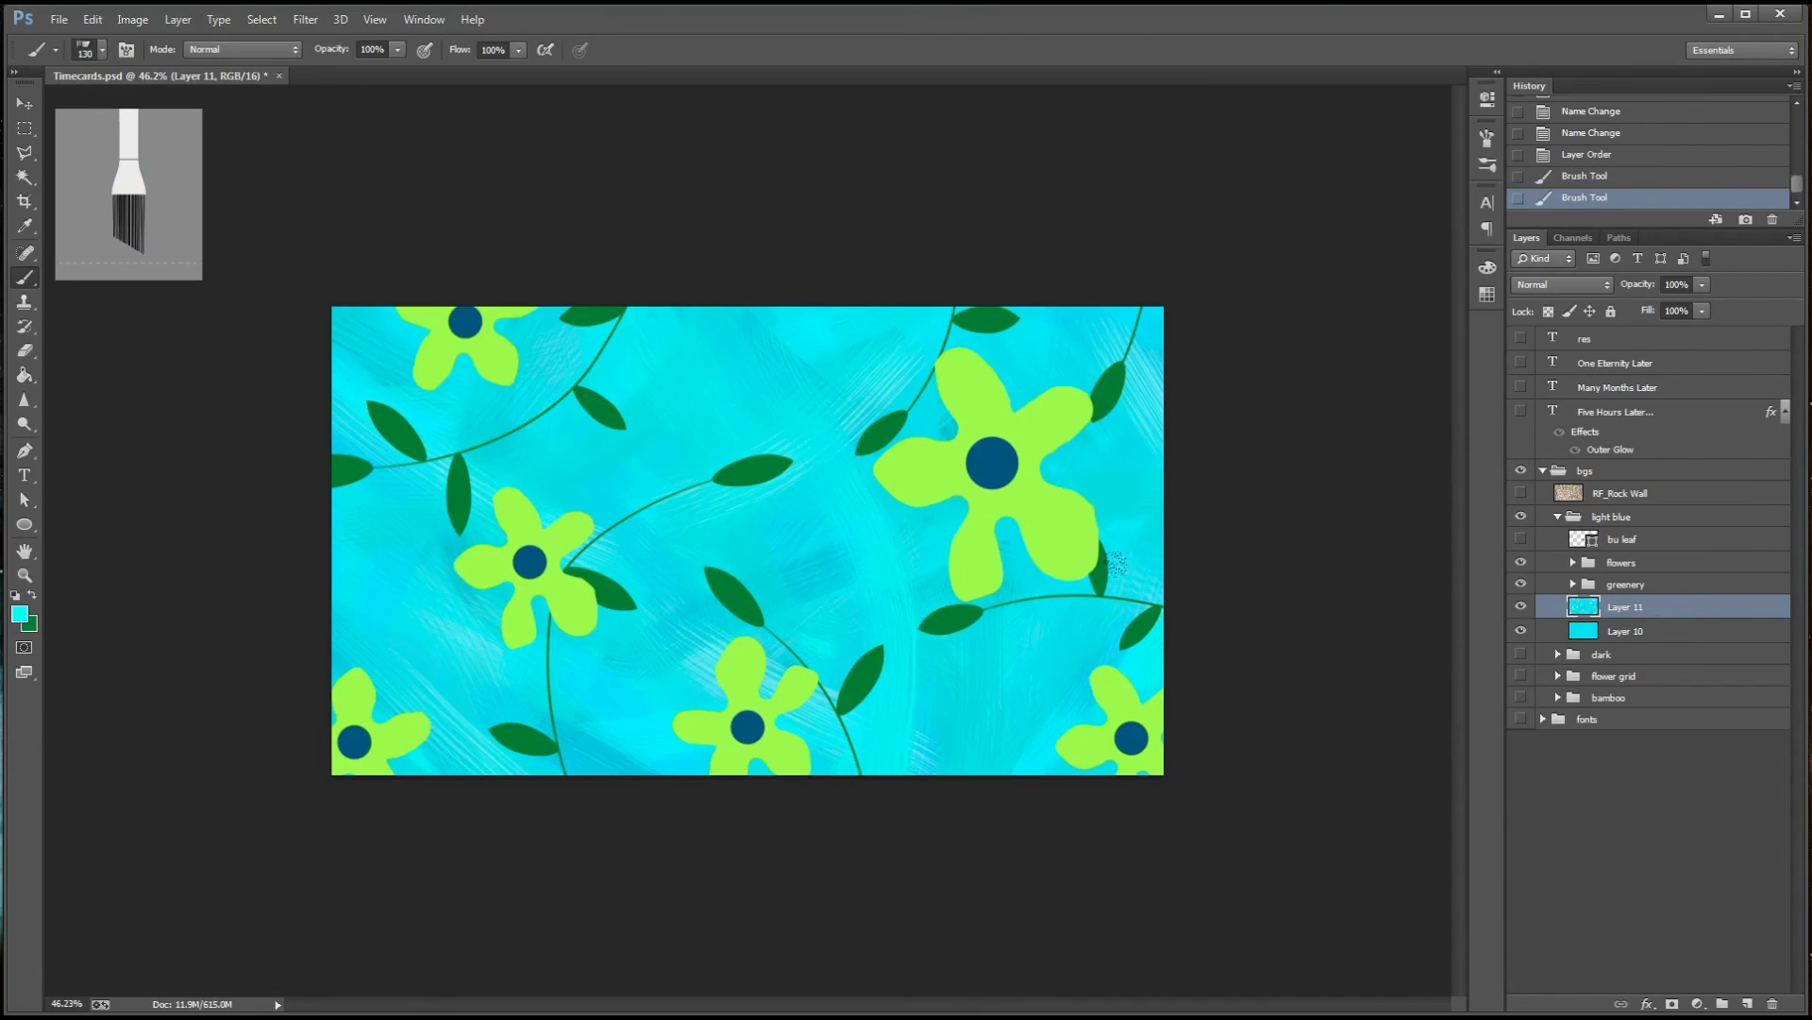
Set the brush's bristles to 69% and length to 96%, and paint more strokes across the backdrop
{"action": "key", "text": "F5"}
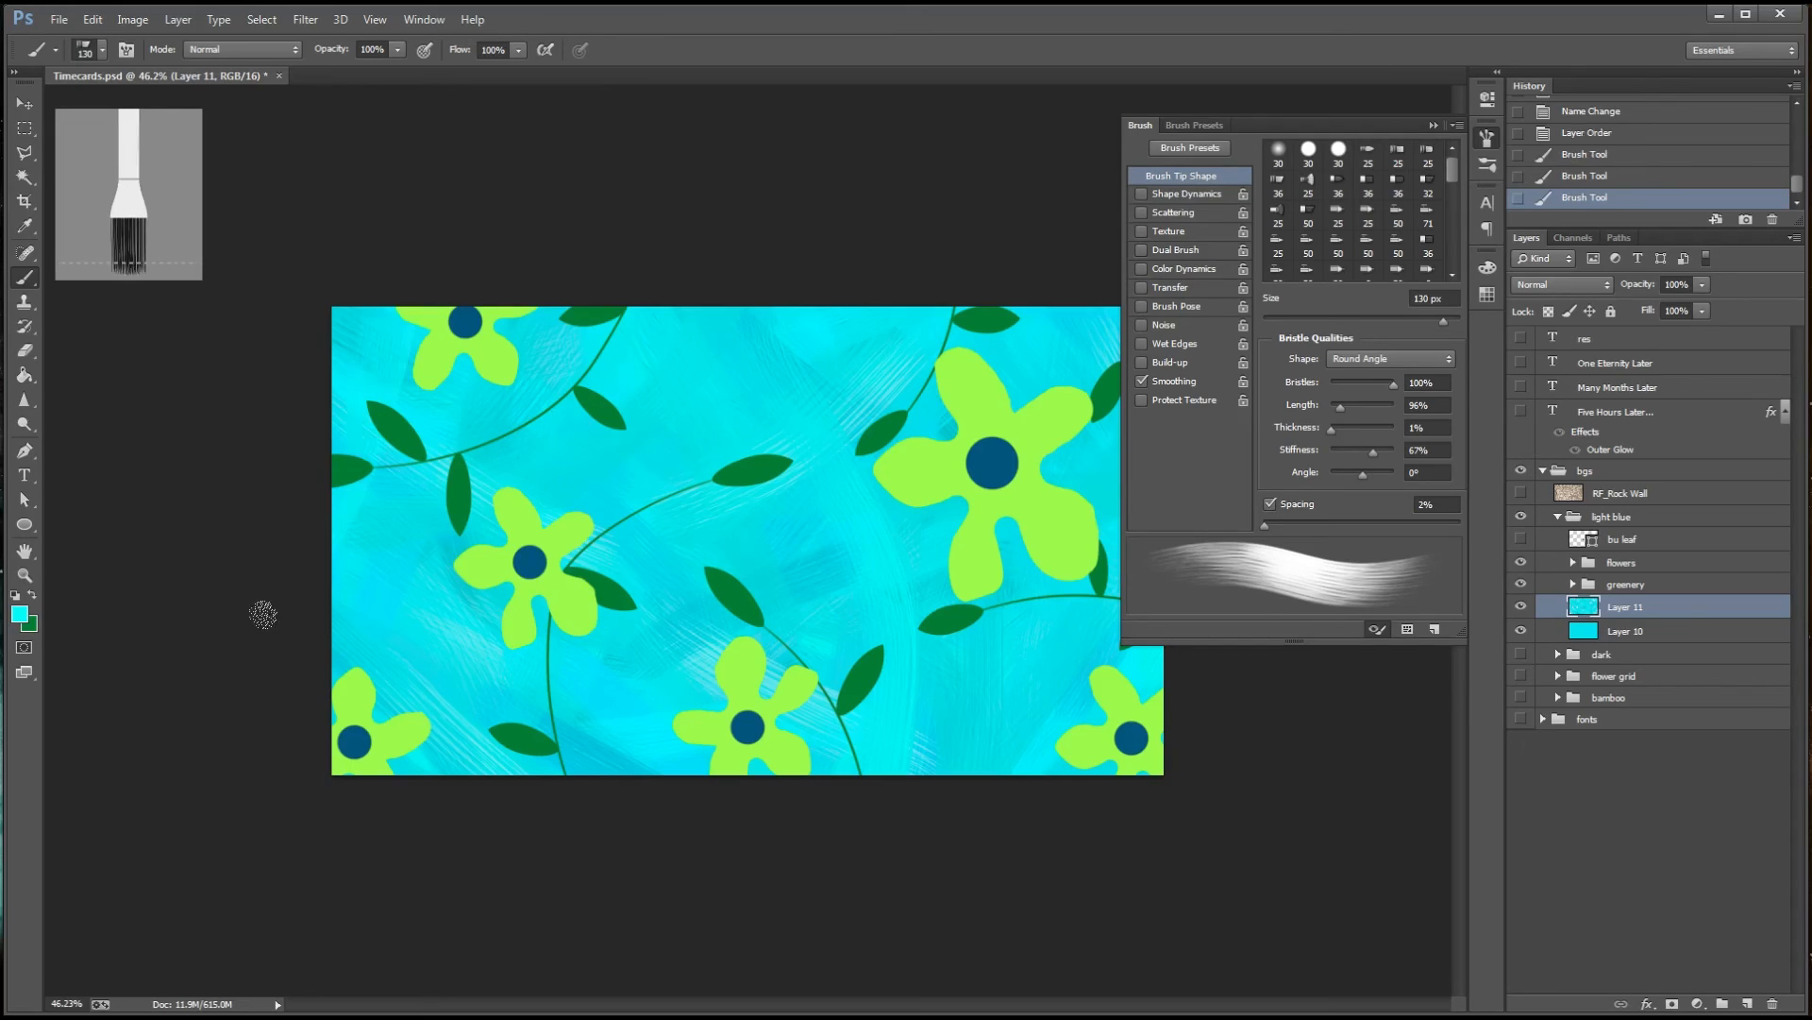
{"action": "left_click_drag", "start_coordinate": [1393, 384], "coordinate": [1375, 384]}
{"action": "mouse_move", "coordinate": [1357, 408]}
{"action": "left_mouse_down"}
{"action": "mouse_move", "coordinate": [1375, 408]}
{"action": "mouse_move", "coordinate": [1339, 409]}
{"action": "left_mouse_up"}
{"action": "left_click_drag", "start_coordinate": [406, 335], "coordinate": [258, 582]}
{"action": "left_click_drag", "start_coordinate": [436, 552], "coordinate": [1150, 669]}
{"action": "left_click_drag", "start_coordinate": [680, 623], "coordinate": [485, 842]}
{"action": "left_click_drag", "start_coordinate": [604, 661], "coordinate": [419, 855]}
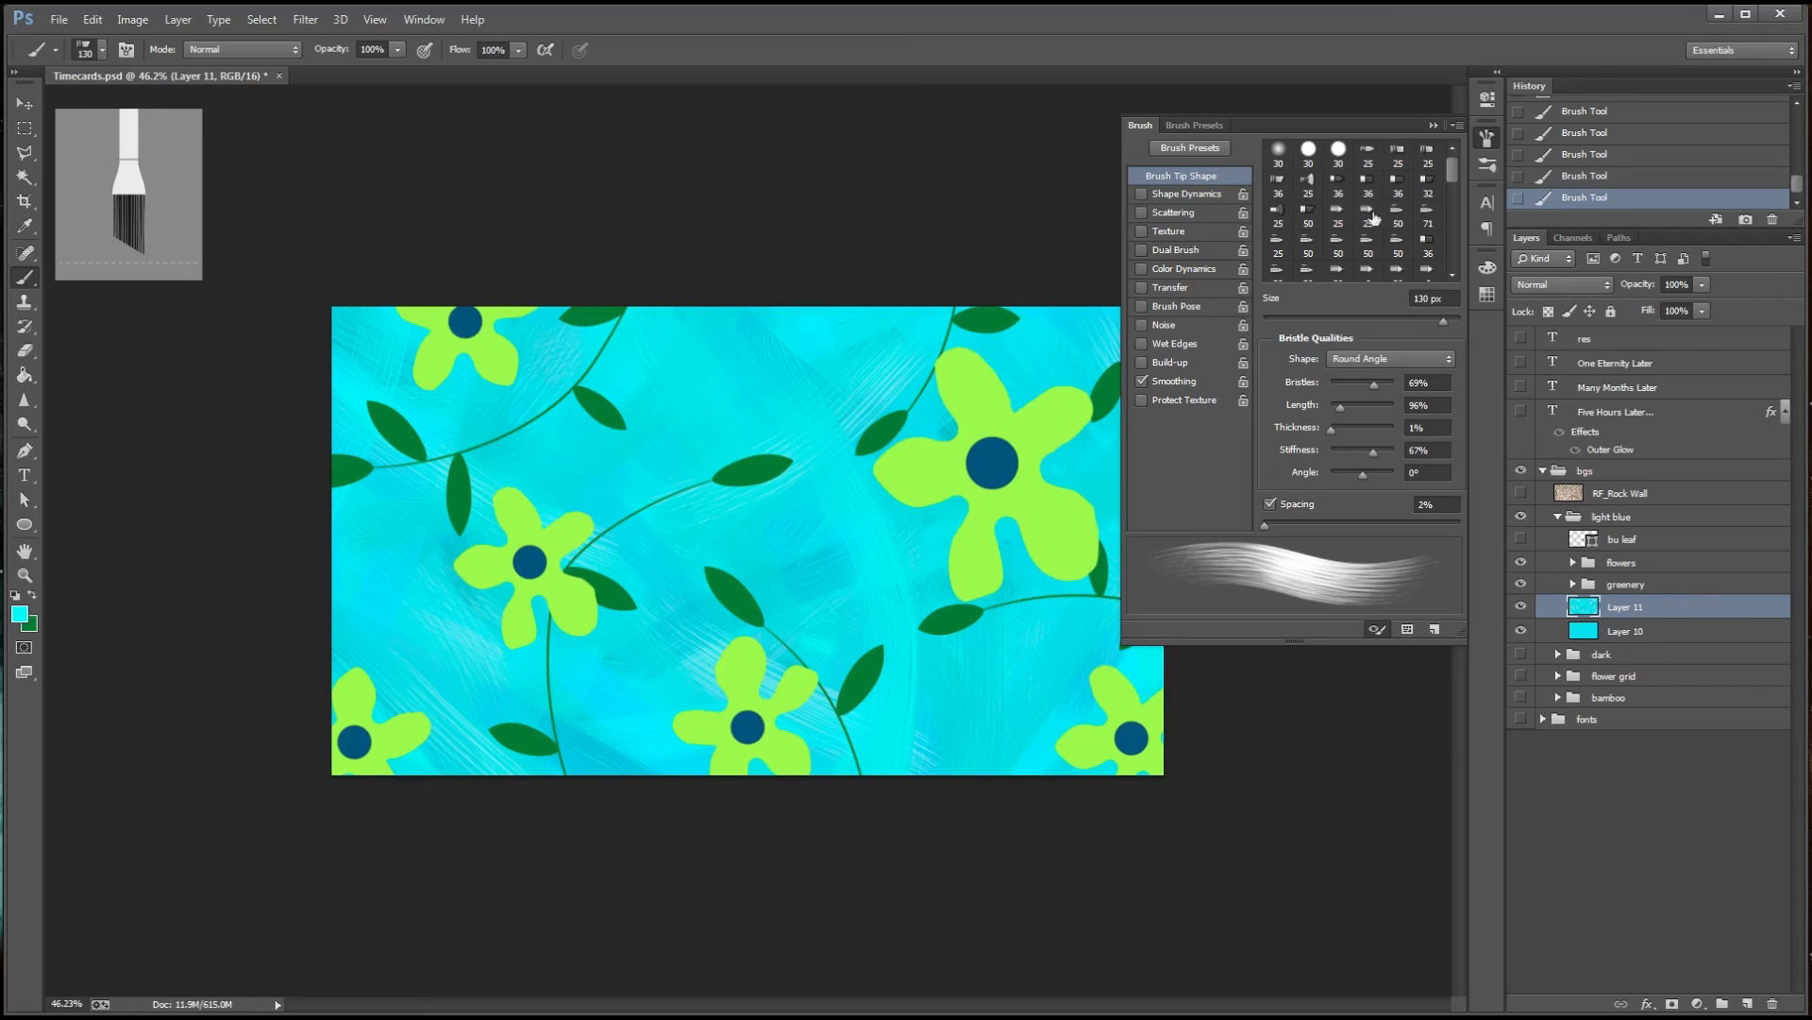
{"action": "left_click", "coordinate": [1433, 124]}
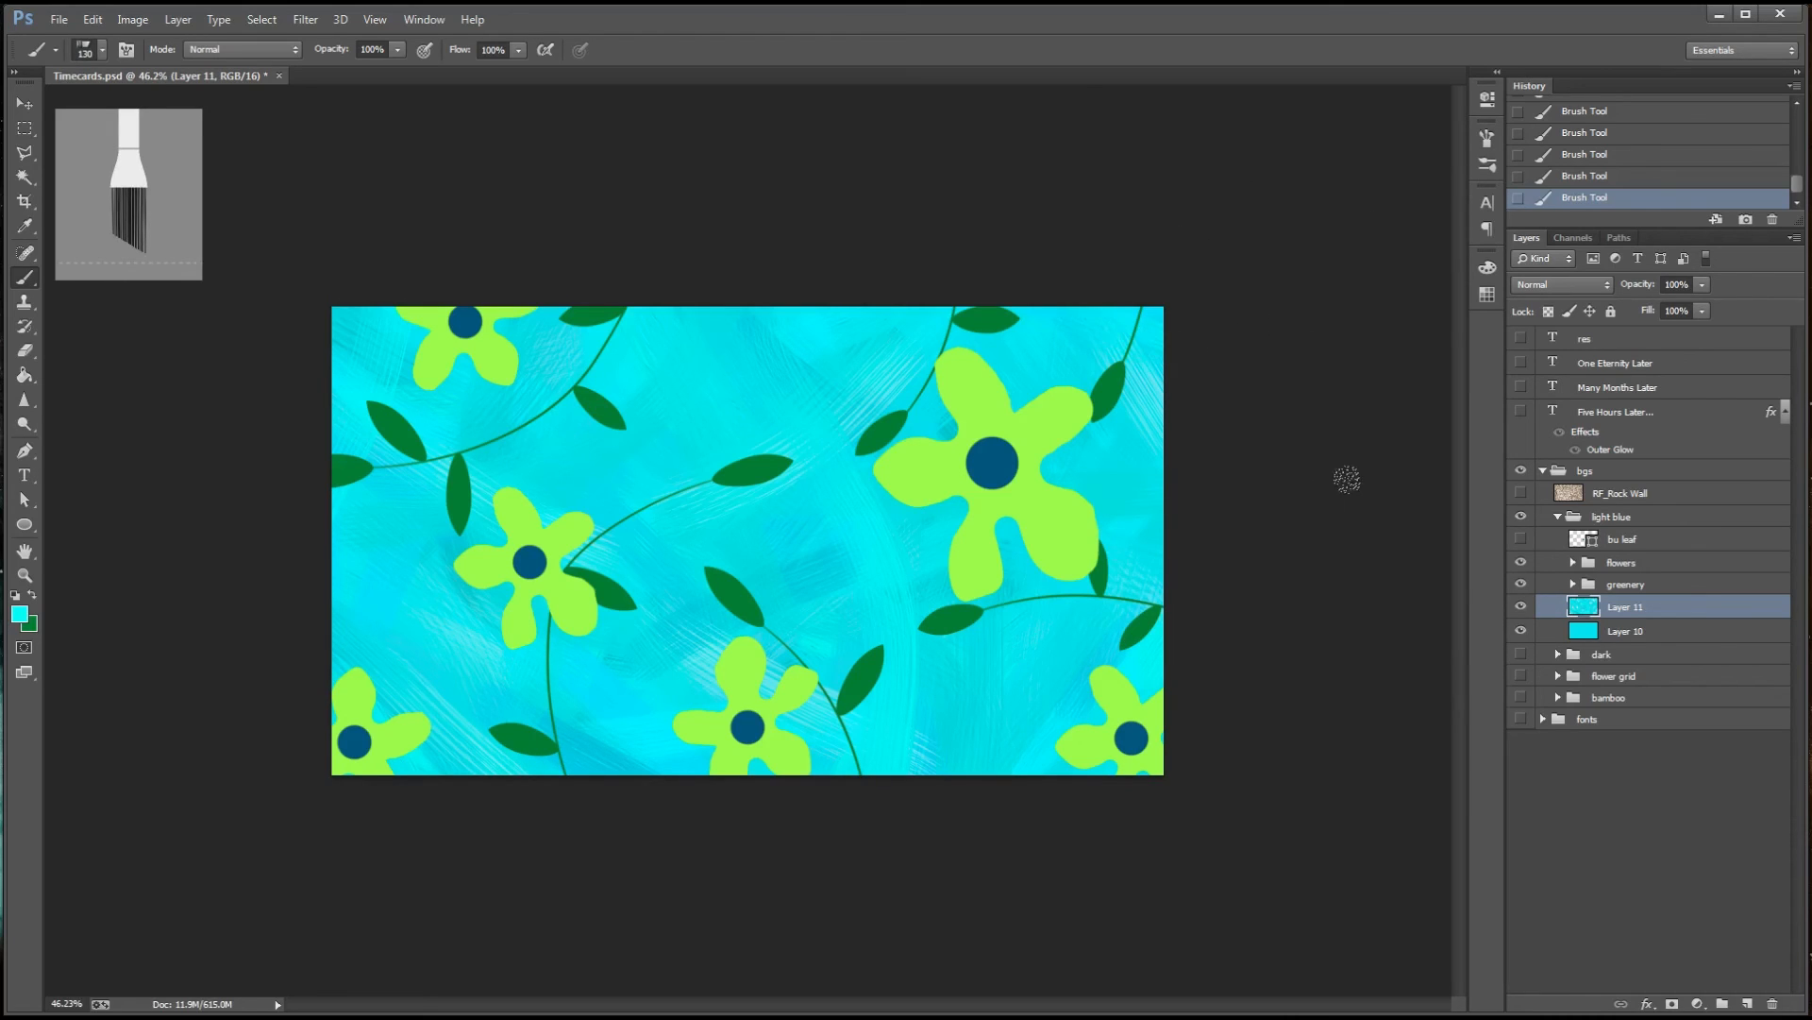
Group the flowers and greenery groups together and add a layer mask to the new group
{"action": "left_click", "coordinate": [1645, 570]}
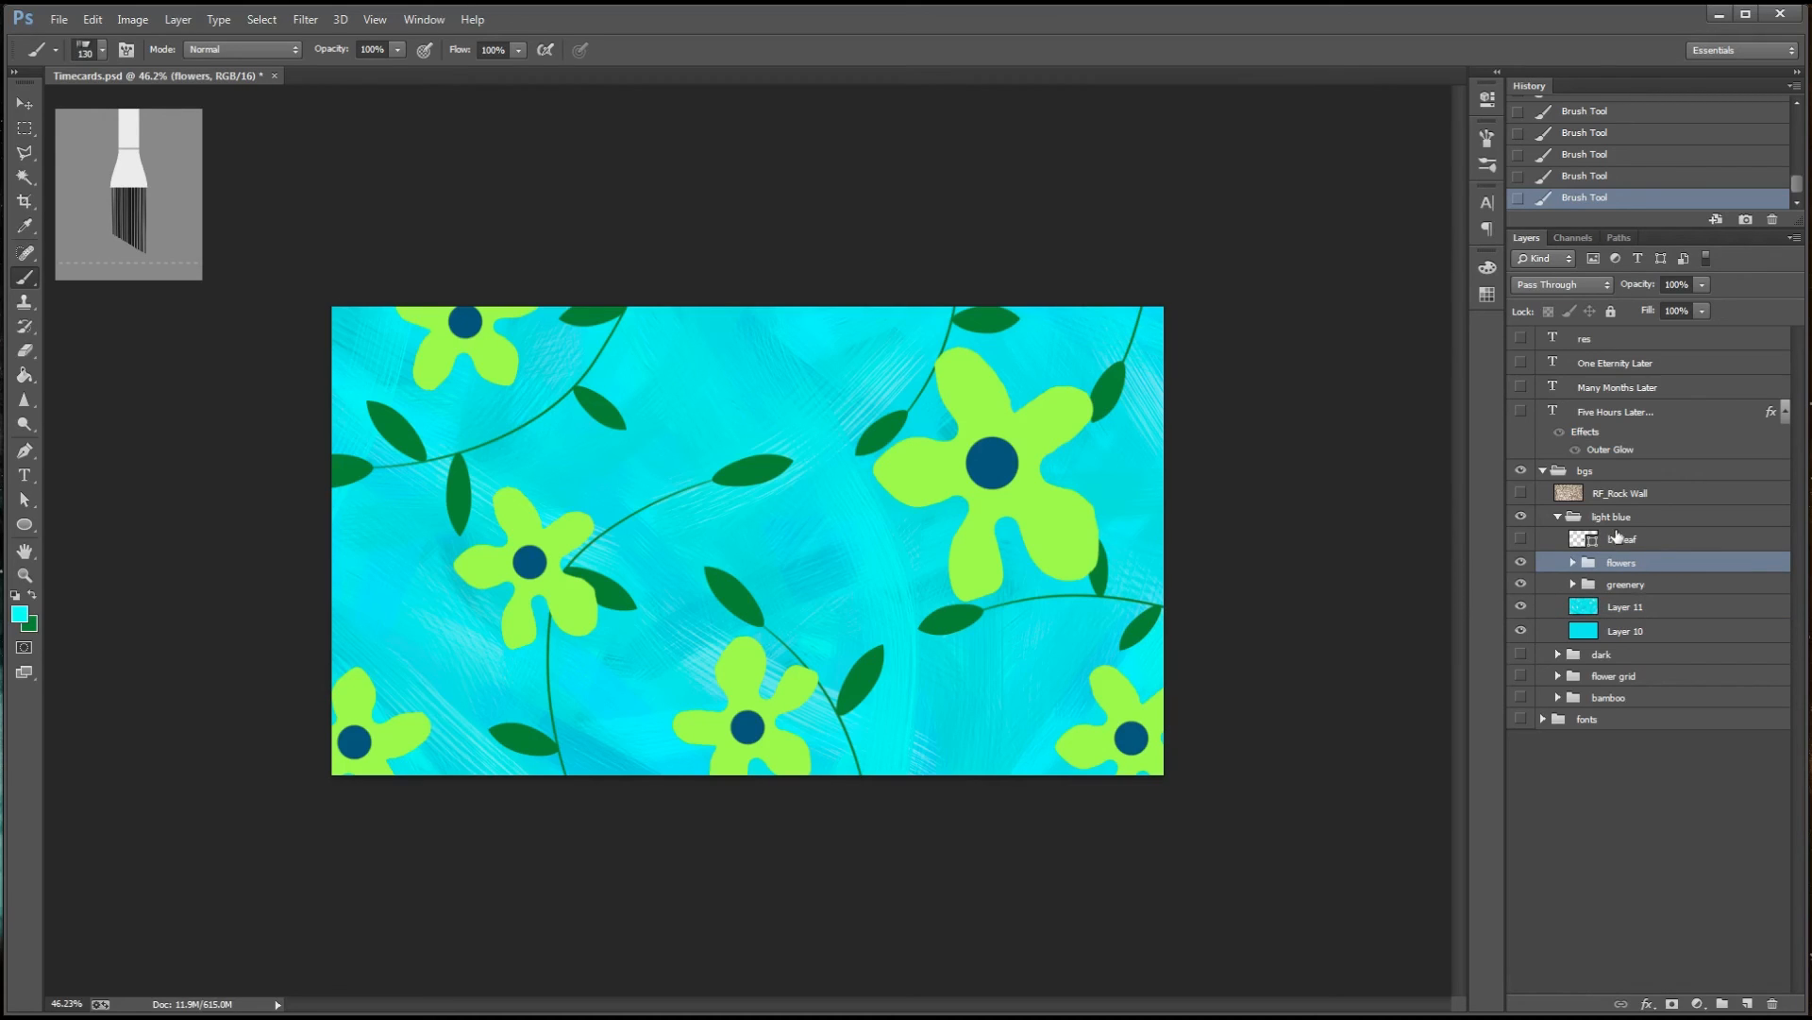
{"action": "left_click", "coordinate": [1626, 583], "text": "shift"}
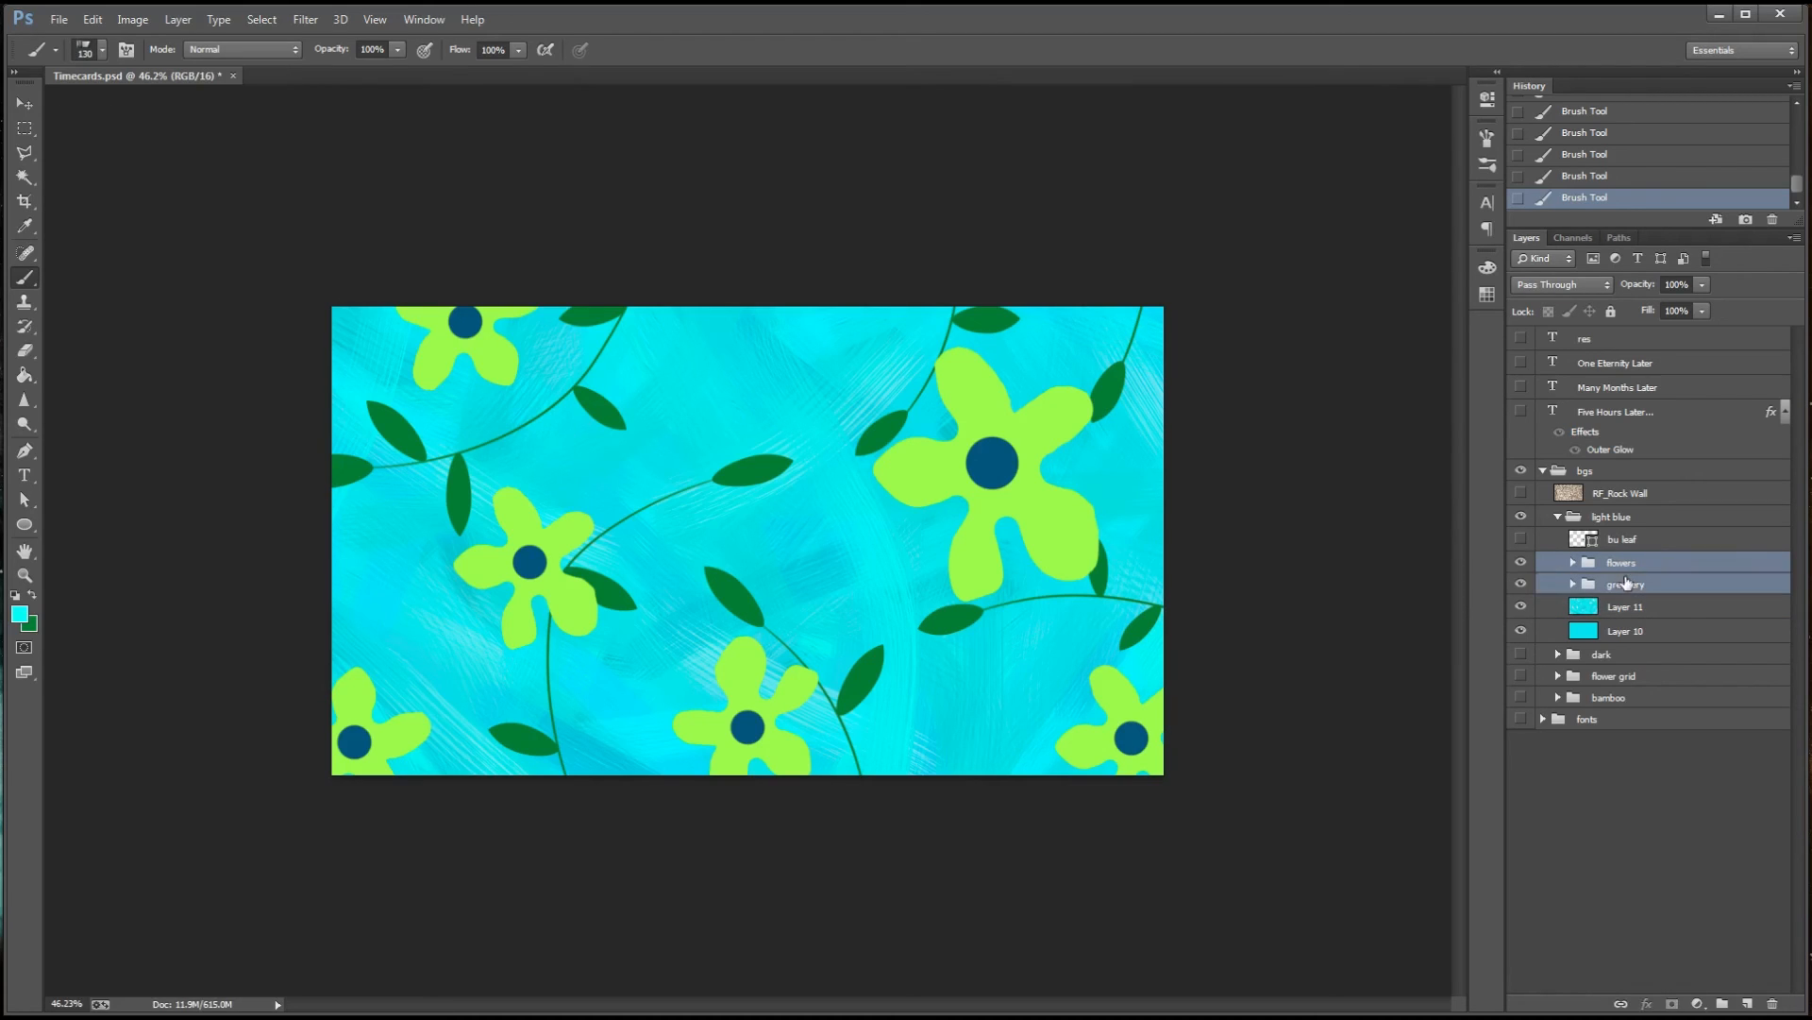
{"action": "key", "text": "ctrl+g"}
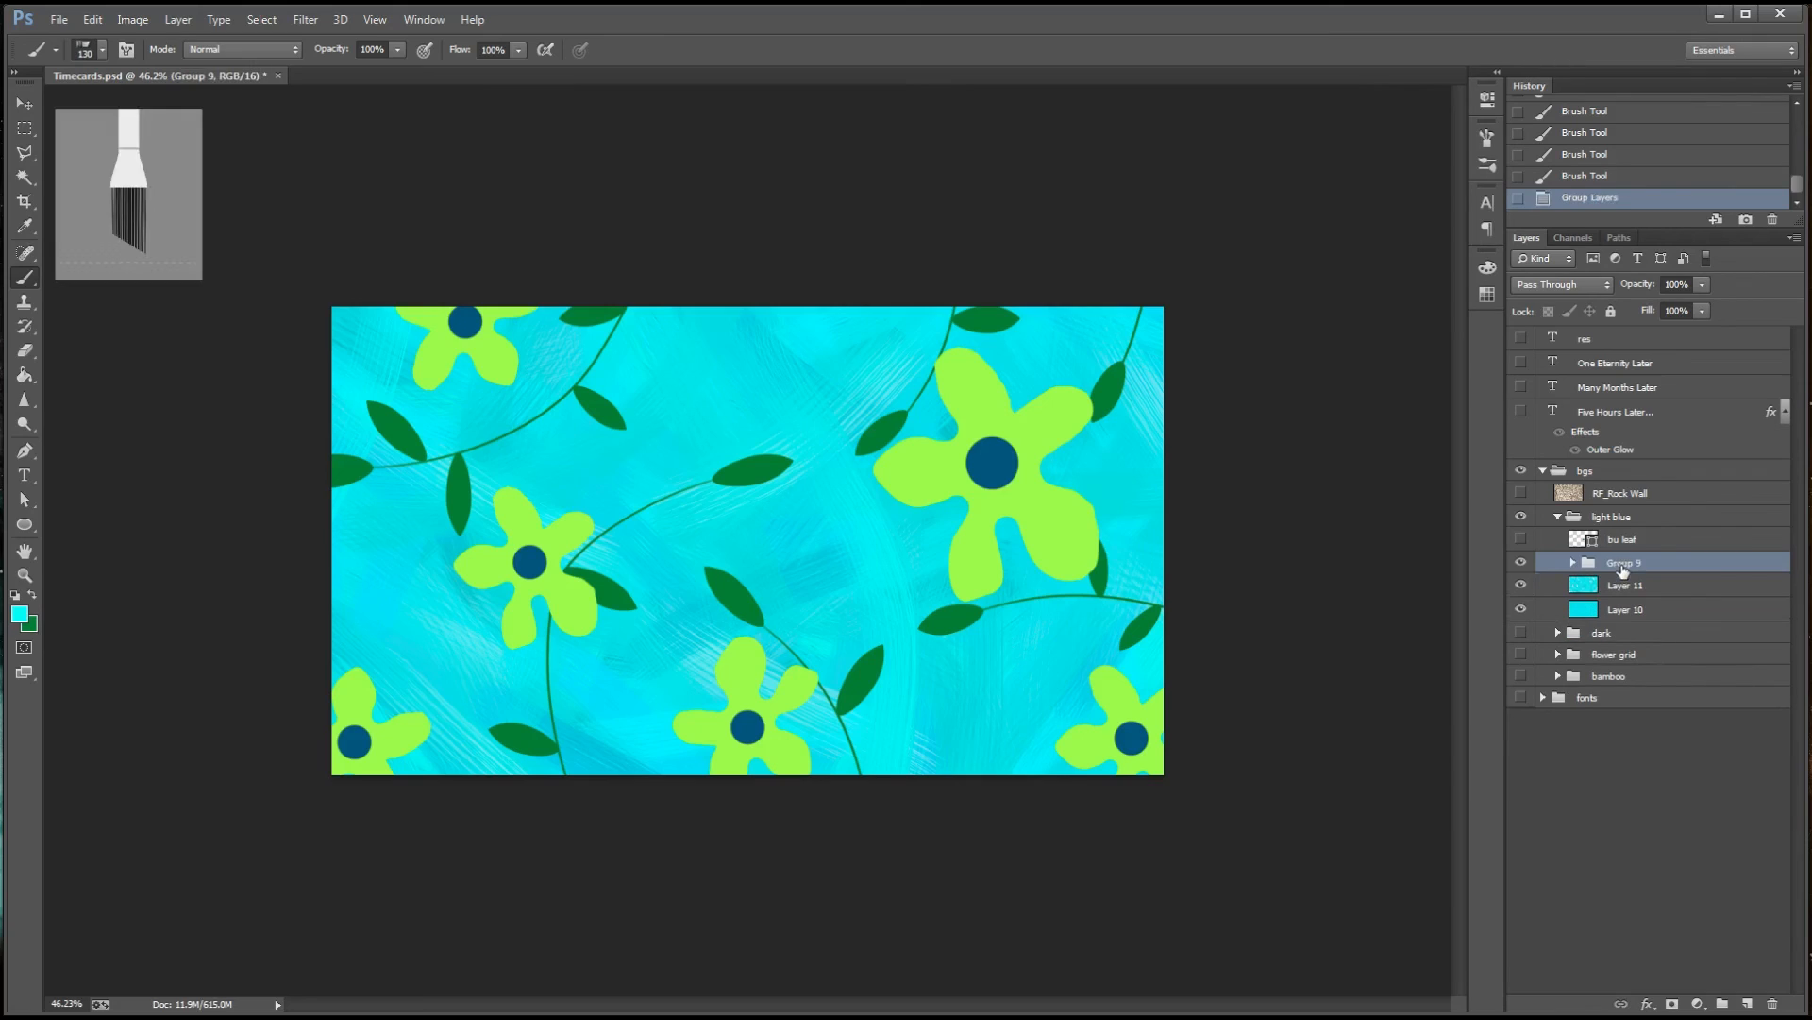
{"action": "left_click", "coordinate": [1572, 562]}
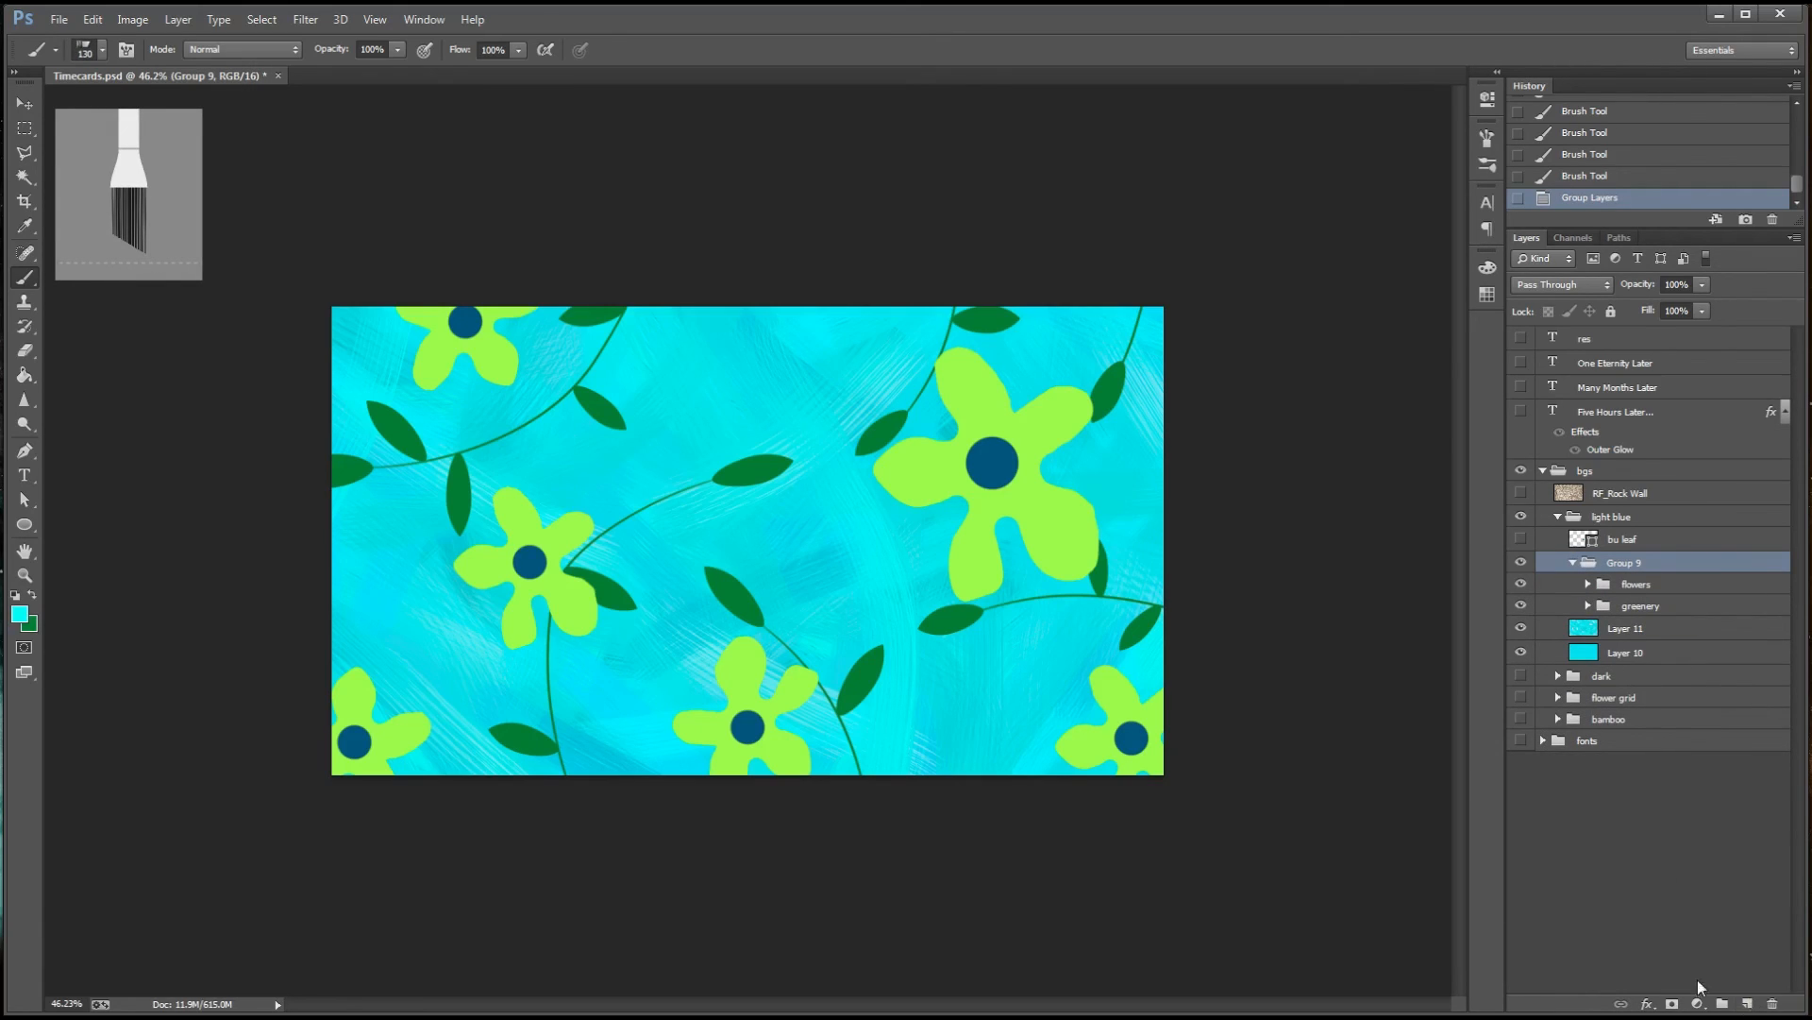
{"action": "left_click", "coordinate": [1671, 1004]}
Choose the textured 63 px brush preset, enlarge it to 288 px, and fade parts of the middle flower and a nearby leaf on the Group 9 mask
{"action": "left_click", "coordinate": [102, 49]}
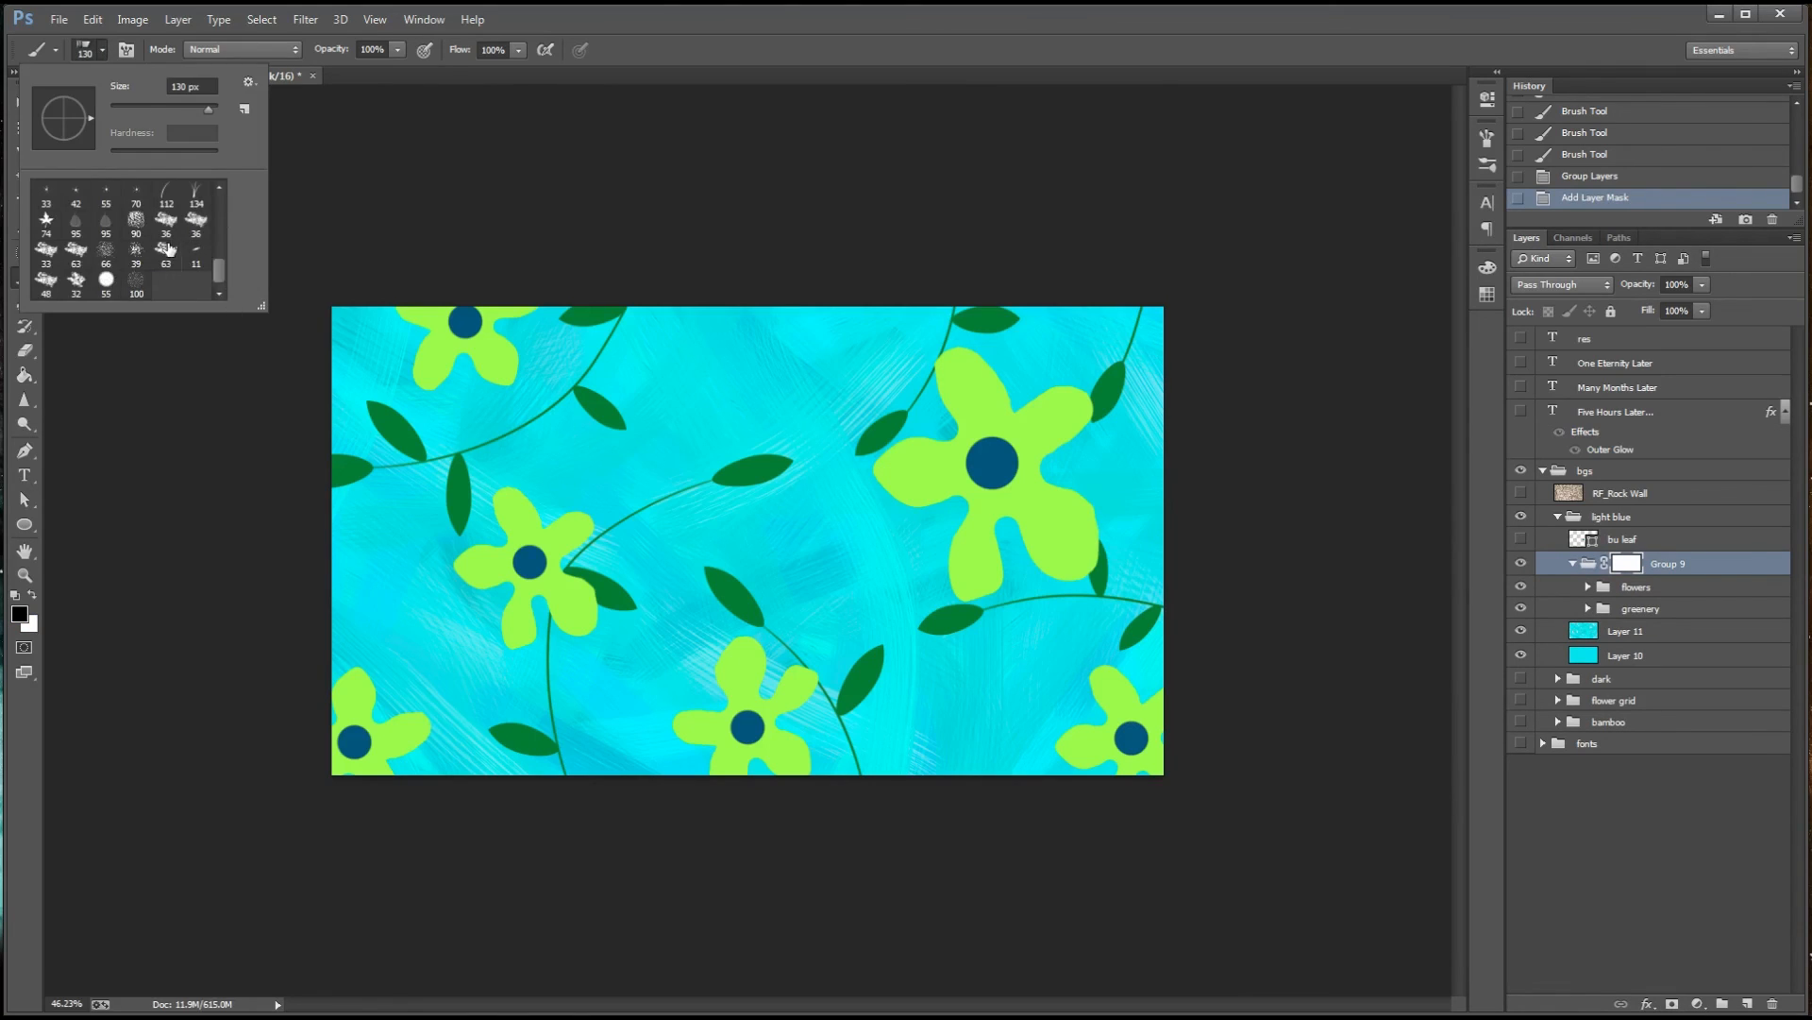
{"action": "double_click", "coordinate": [168, 249]}
{"action": "left_click_drag", "start_coordinate": [515, 524], "coordinate": [581, 529]}
{"action": "left_click_drag", "start_coordinate": [710, 572], "coordinate": [736, 583]}
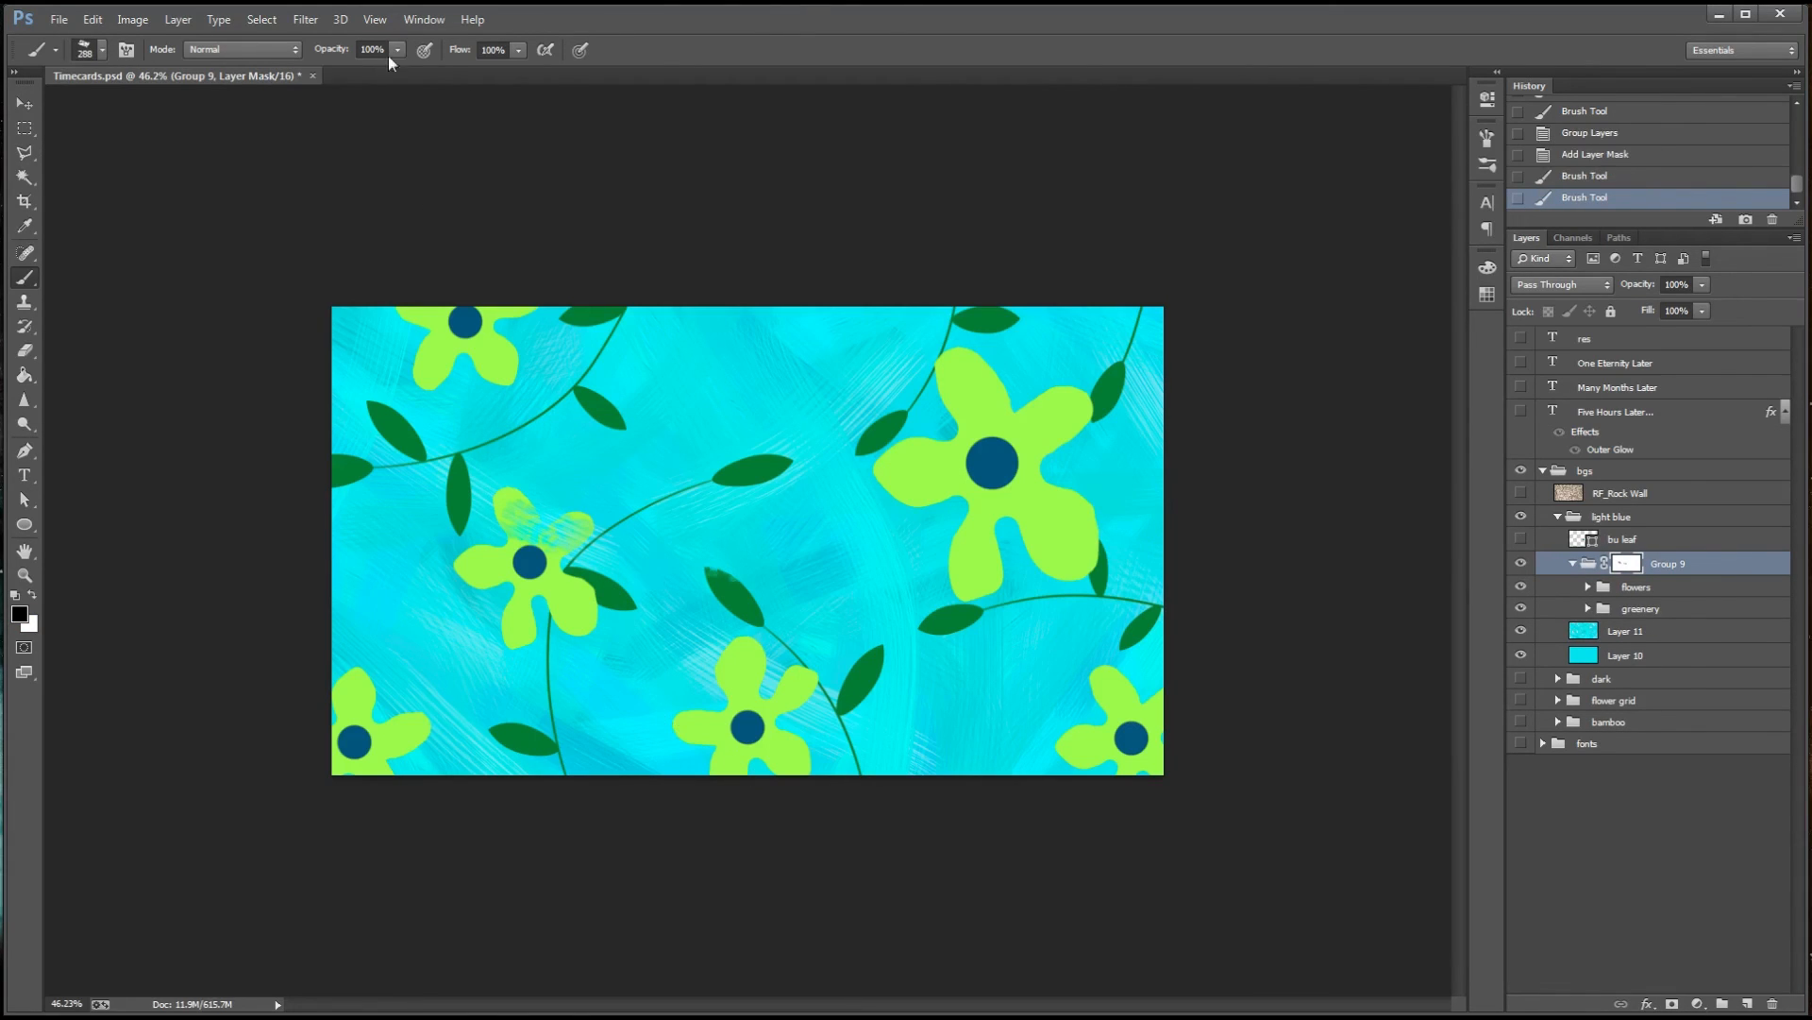
Lower the brush opacity to 86% and fade parts of the upper leaf and top flower on the group's mask
{"action": "left_click", "coordinate": [398, 50]}
{"action": "left_click_drag", "start_coordinate": [397, 71], "coordinate": [383, 71]}
{"action": "left_click_drag", "start_coordinate": [571, 317], "coordinate": [618, 315]}
{"action": "left_click_drag", "start_coordinate": [572, 382], "coordinate": [591, 400]}
{"action": "key", "text": "ctrl+z"}
{"action": "left_click_drag", "start_coordinate": [487, 360], "coordinate": [508, 369]}
Set the brush angle to -135° and roundness to 72%, and fade more spots on the leaves and flowers
{"action": "left_click", "coordinate": [1488, 138]}
{"action": "left_click_drag", "start_coordinate": [1416, 351], "coordinate": [1401, 390]}
{"action": "left_click_drag", "start_coordinate": [953, 621], "coordinate": [995, 606]}
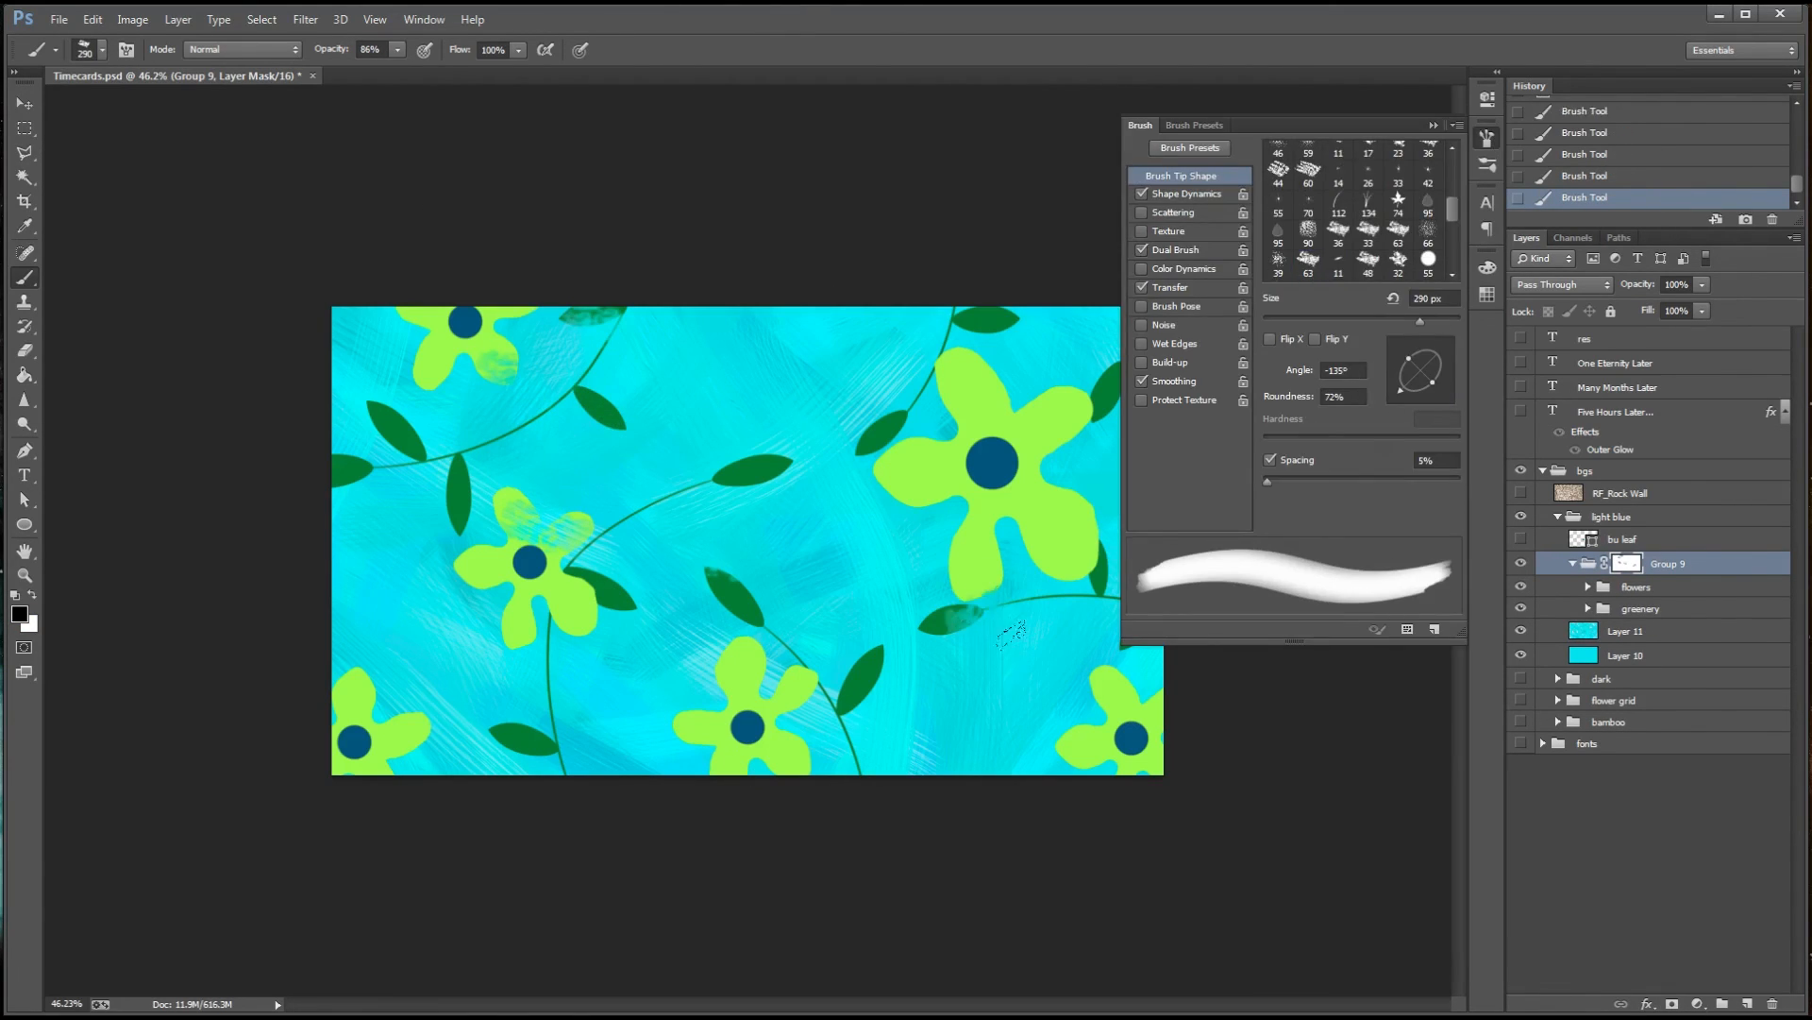
{"action": "left_click_drag", "start_coordinate": [902, 496], "coordinate": [934, 487]}
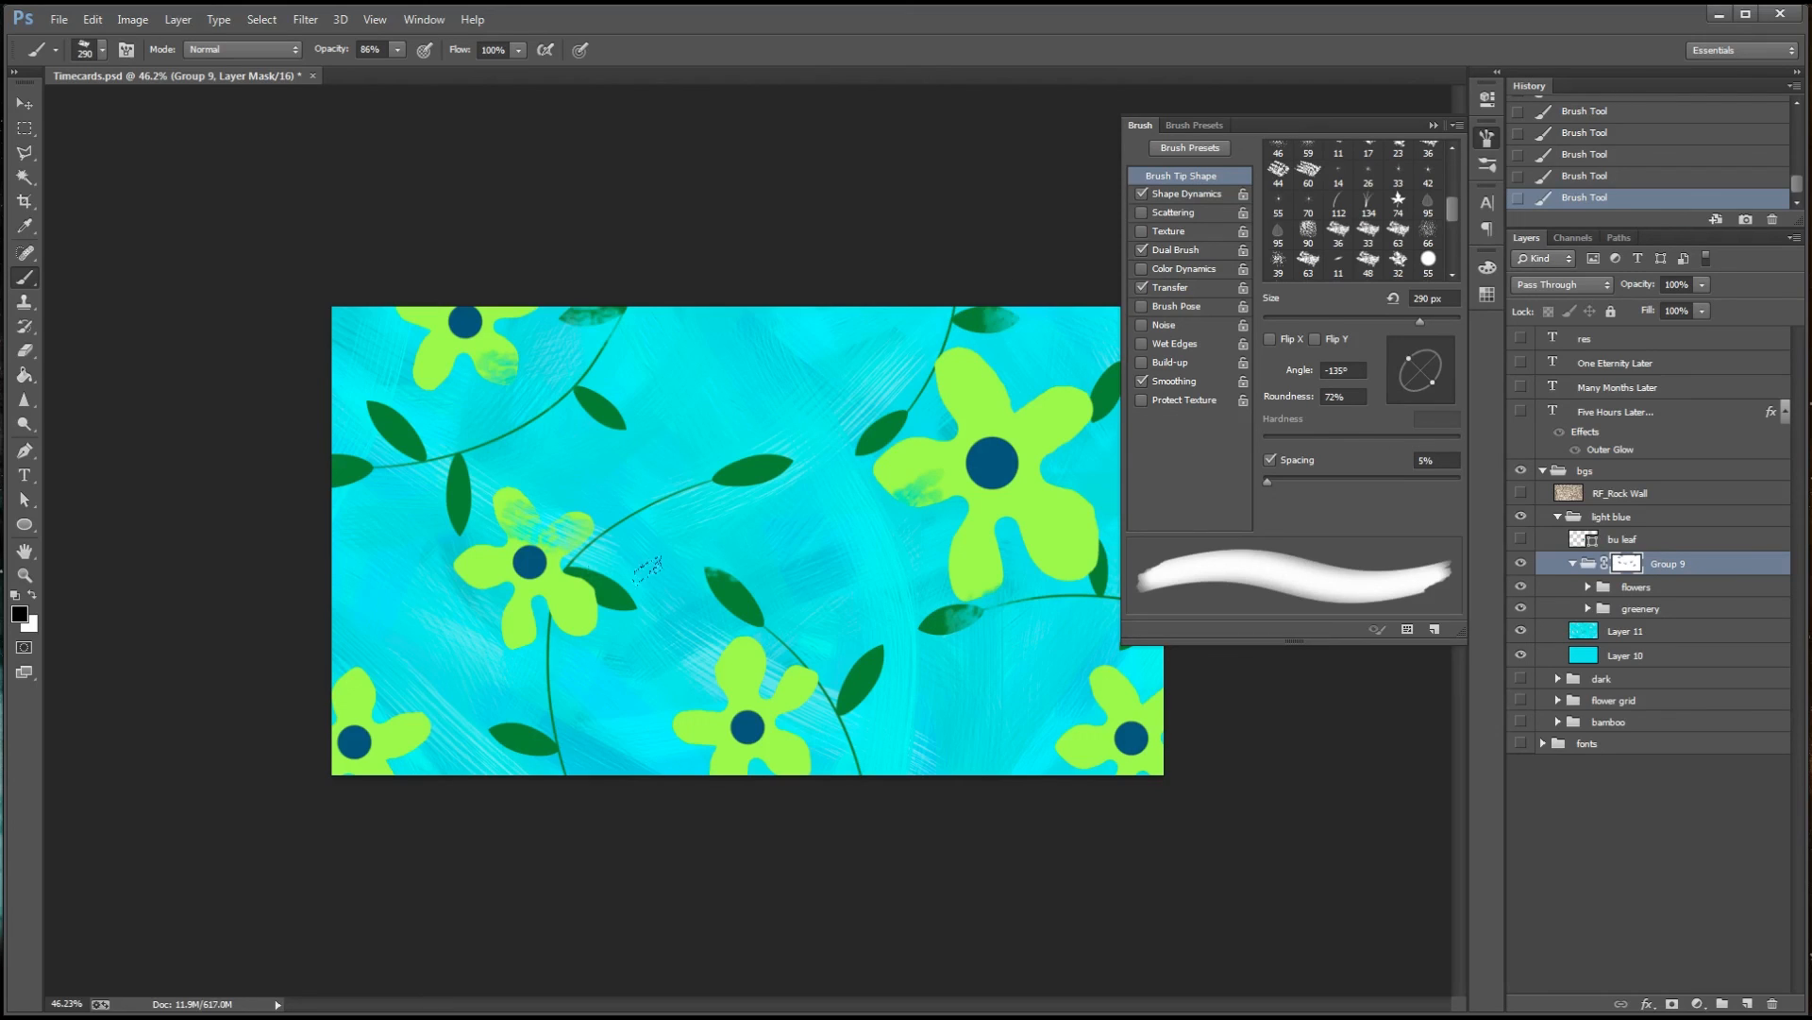
{"action": "left_click_drag", "start_coordinate": [639, 745], "coordinate": [645, 703]}
Set up the textured 36 px brush preset with 159% spacing and 100% angle jitter, and mottle the flowers and leaves on the mask
{"action": "left_click", "coordinate": [58, 54]}
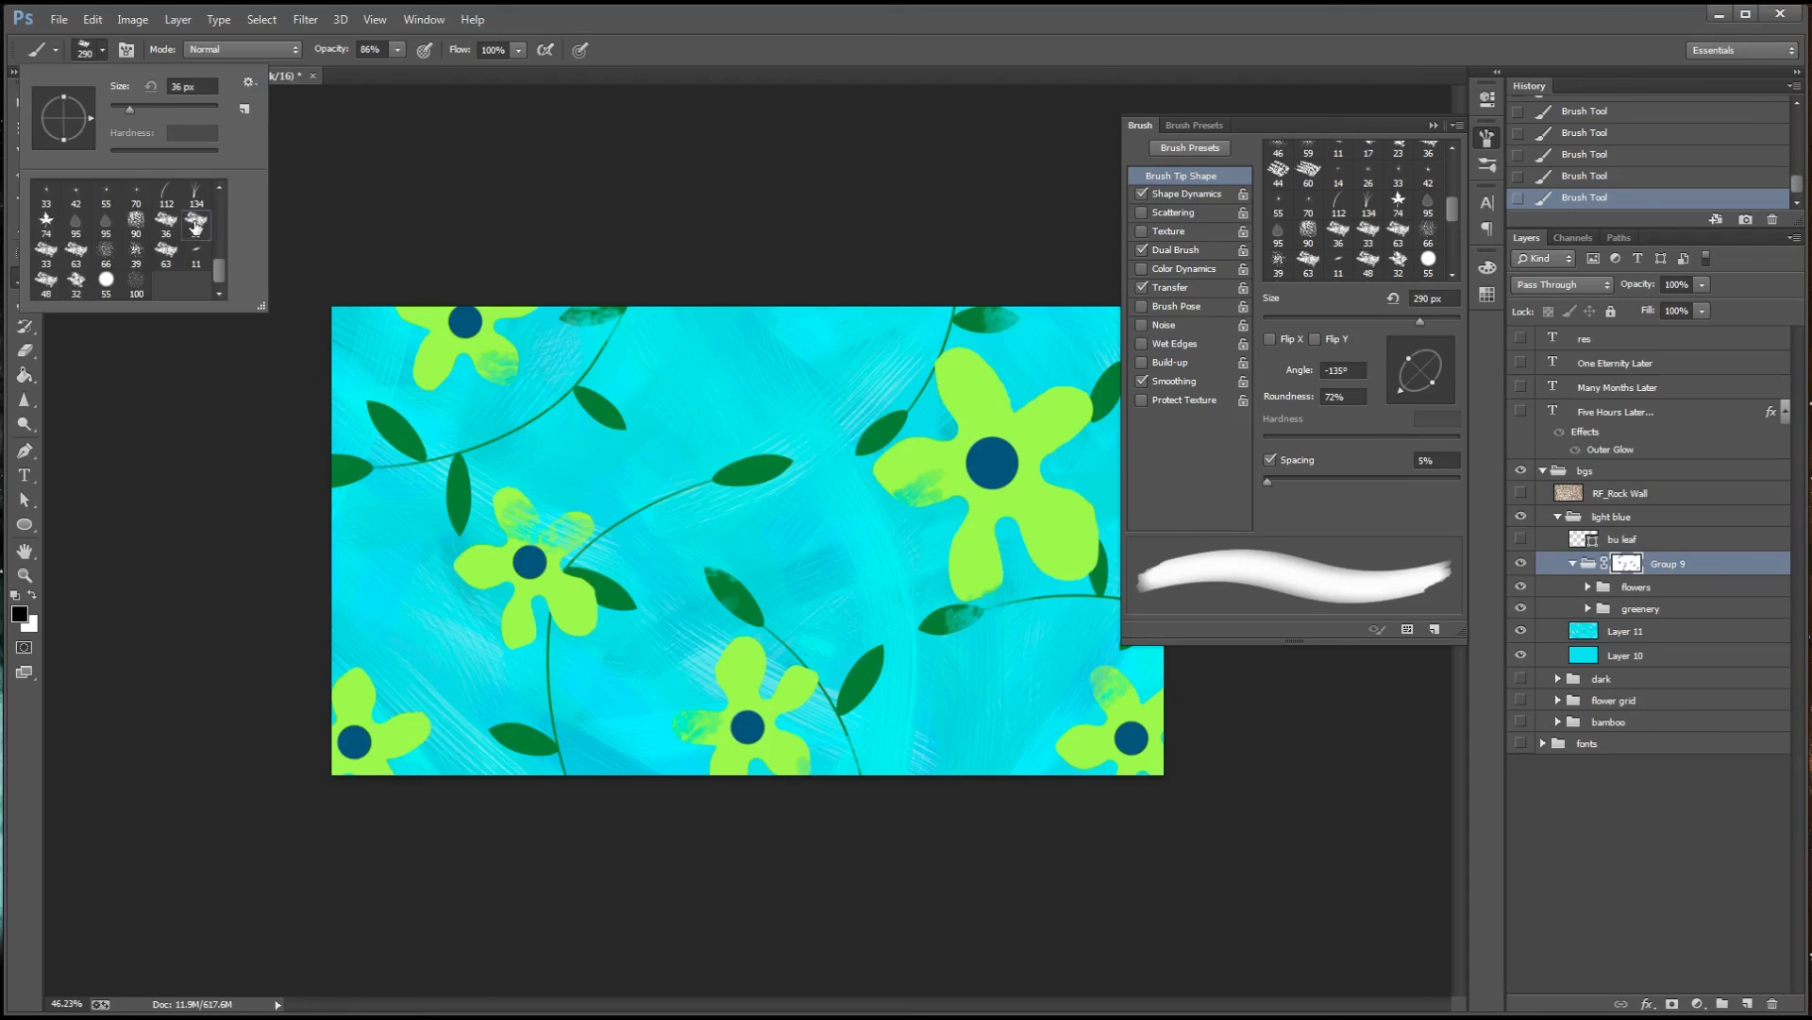
{"action": "double_click", "coordinate": [196, 224]}
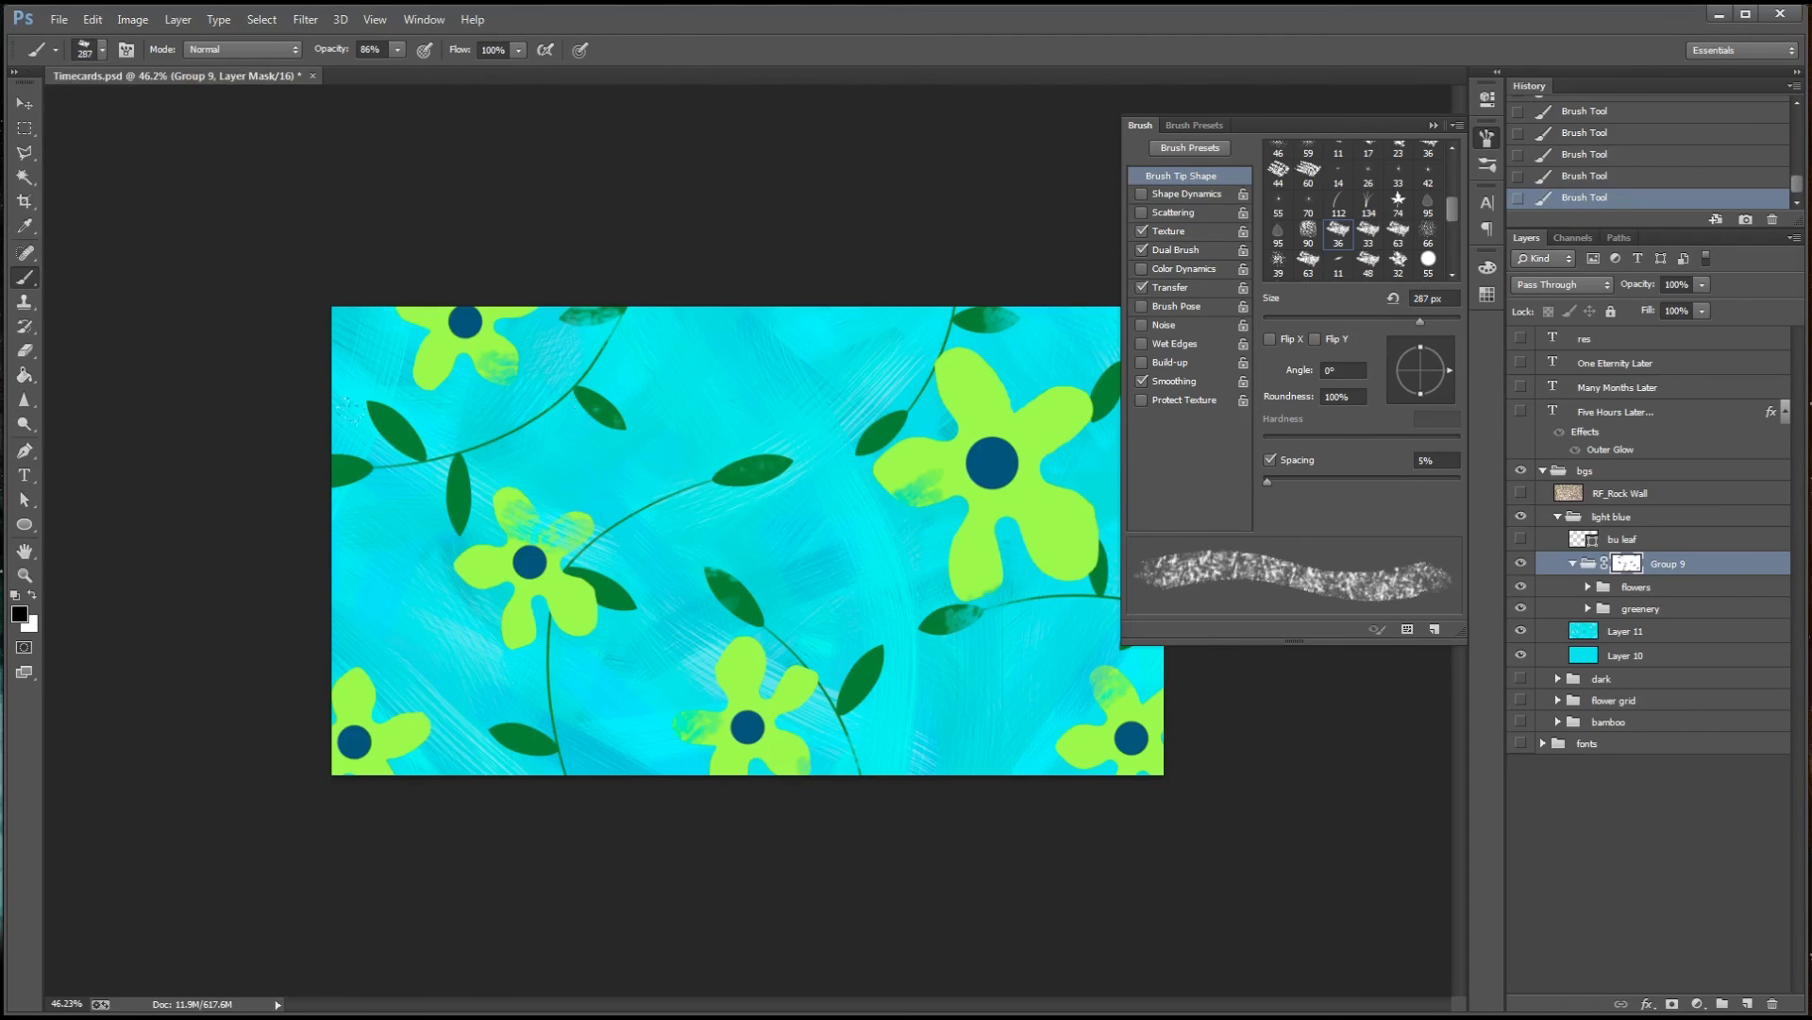
{"action": "left_click_drag", "start_coordinate": [1270, 481], "coordinate": [1391, 482]}
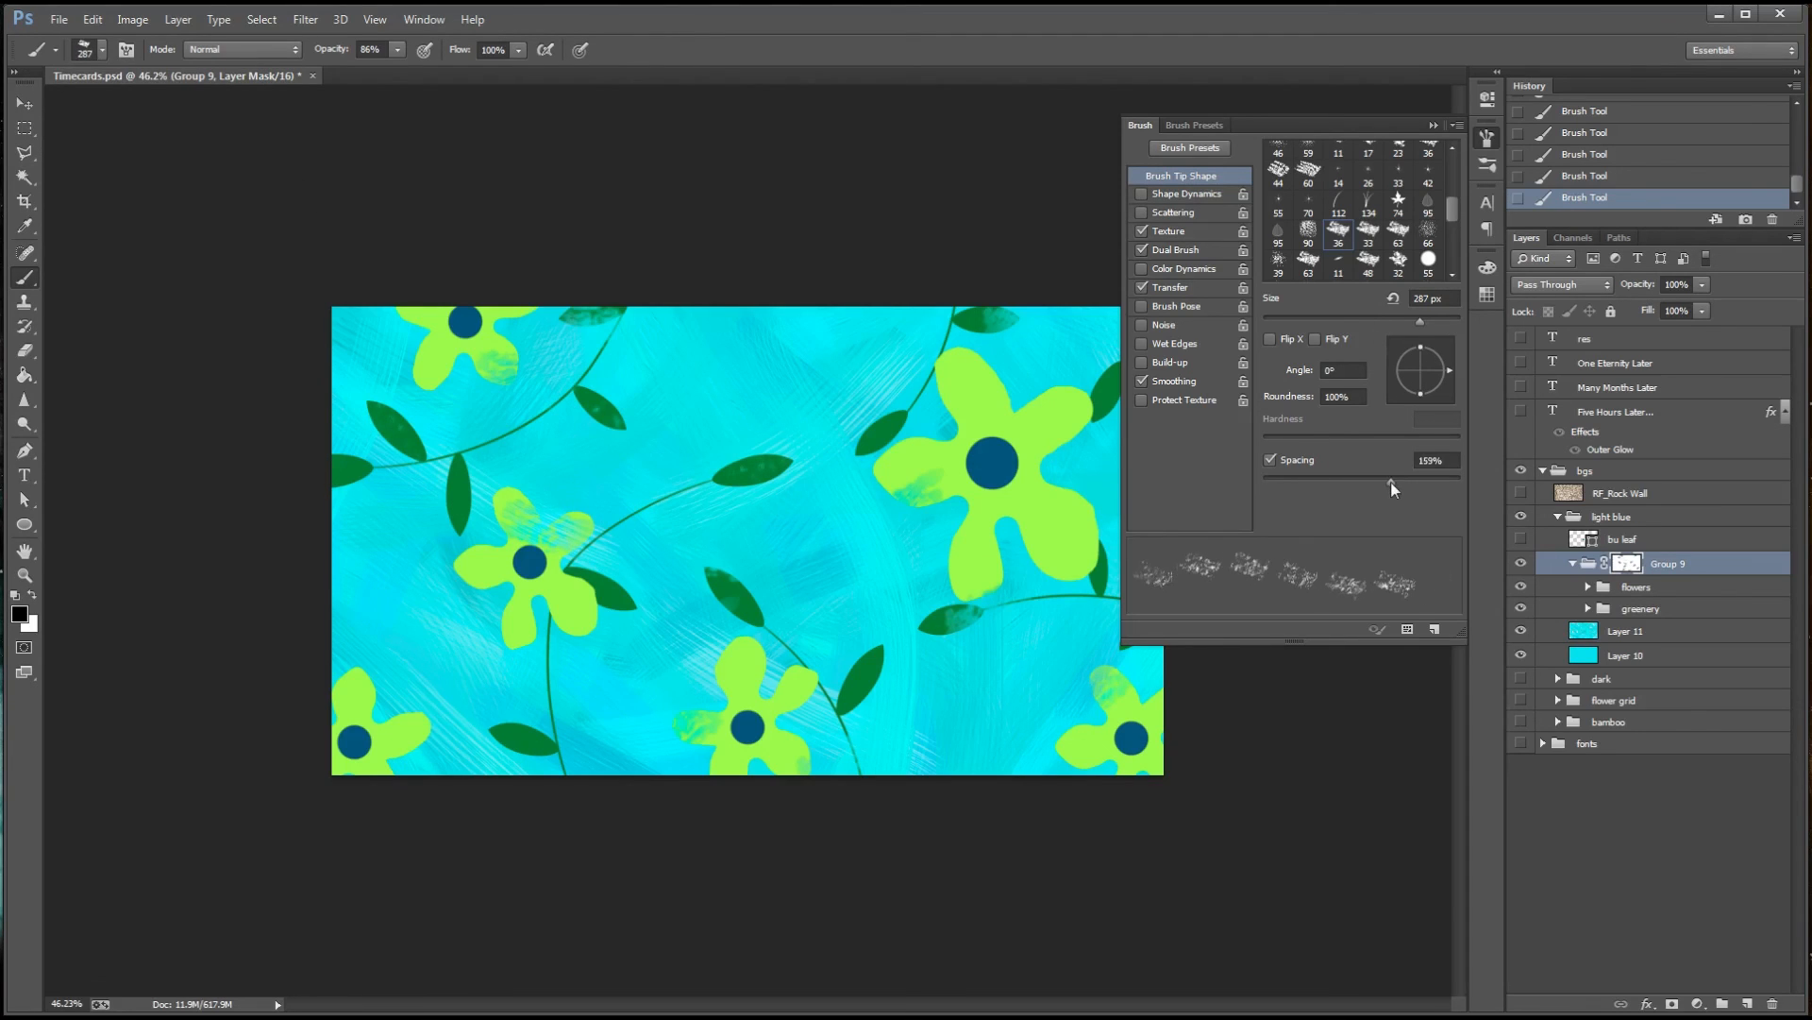
{"action": "left_click", "coordinate": [1188, 195]}
{"action": "left_click_drag", "start_coordinate": [1300, 319], "coordinate": [1458, 325]}
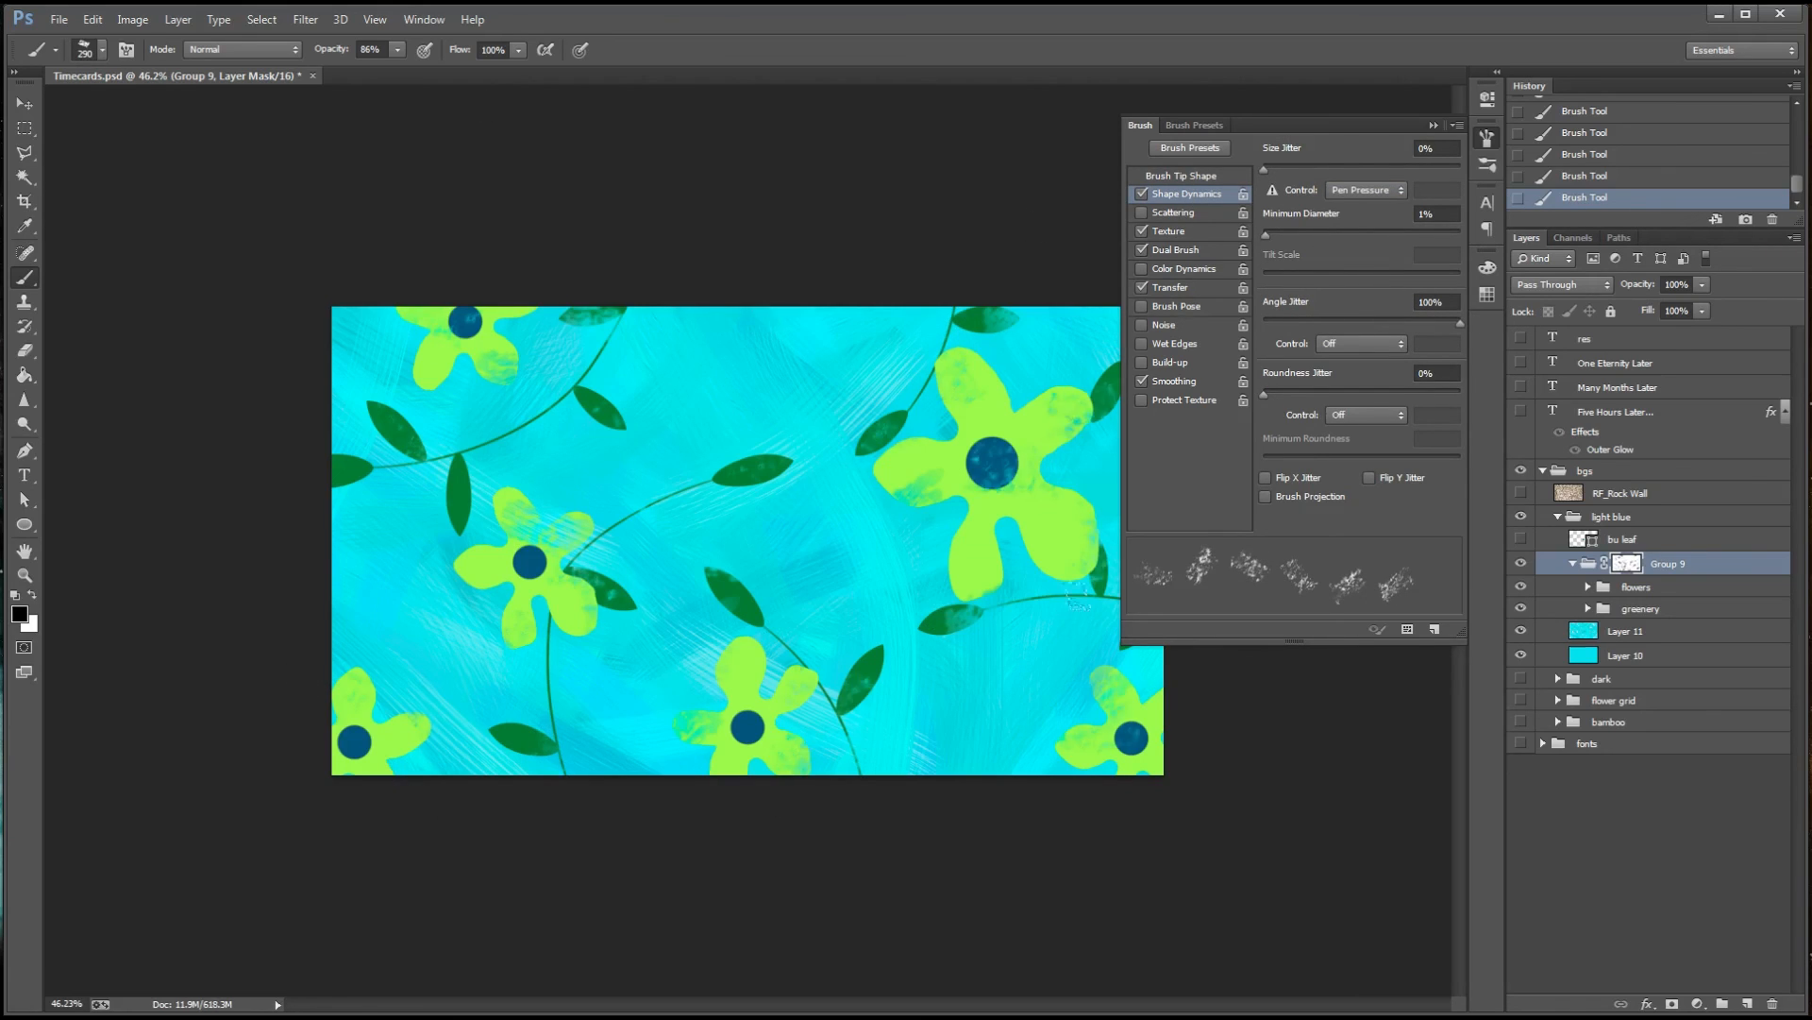
{"action": "key", "text": "F5"}
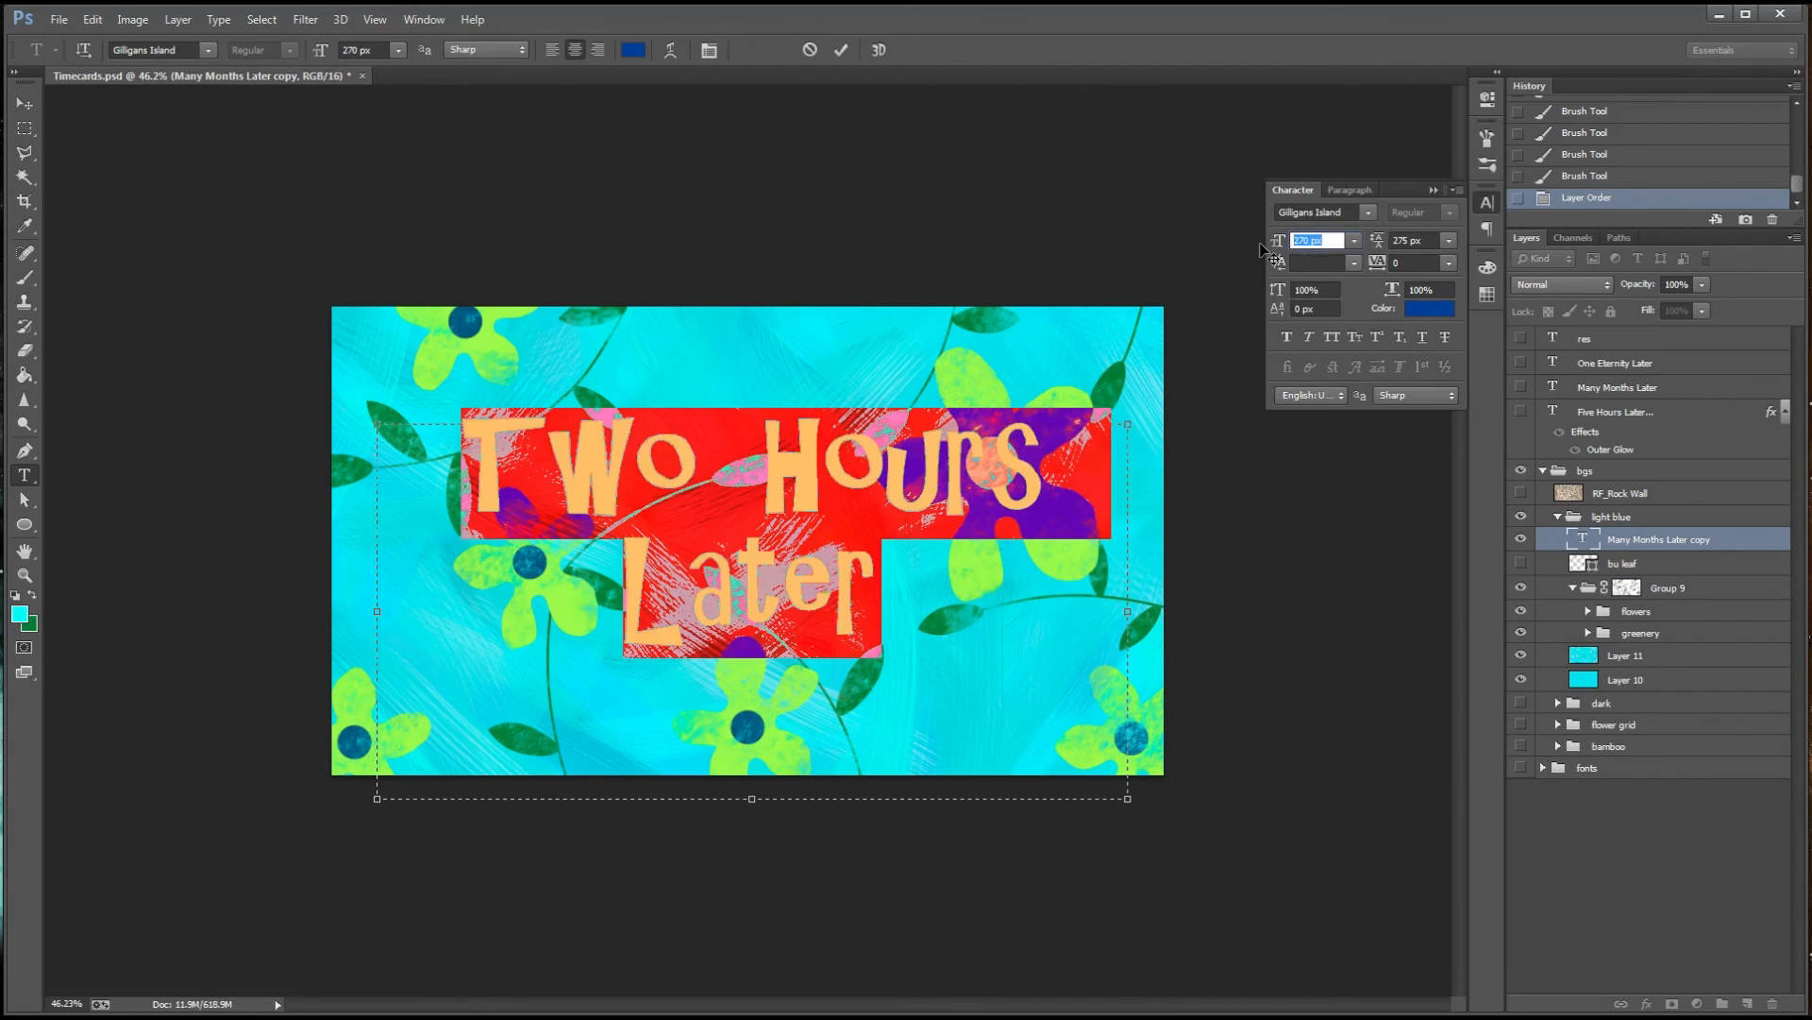
Replace the wording of the Many Months Later copy with "Two Hours Later" and set its font size to 220 px
{"action": "key", "text": "shift+Down"}
{"action": "key", "text": "shift+Down"}
{"action": "type", "text": "225"}
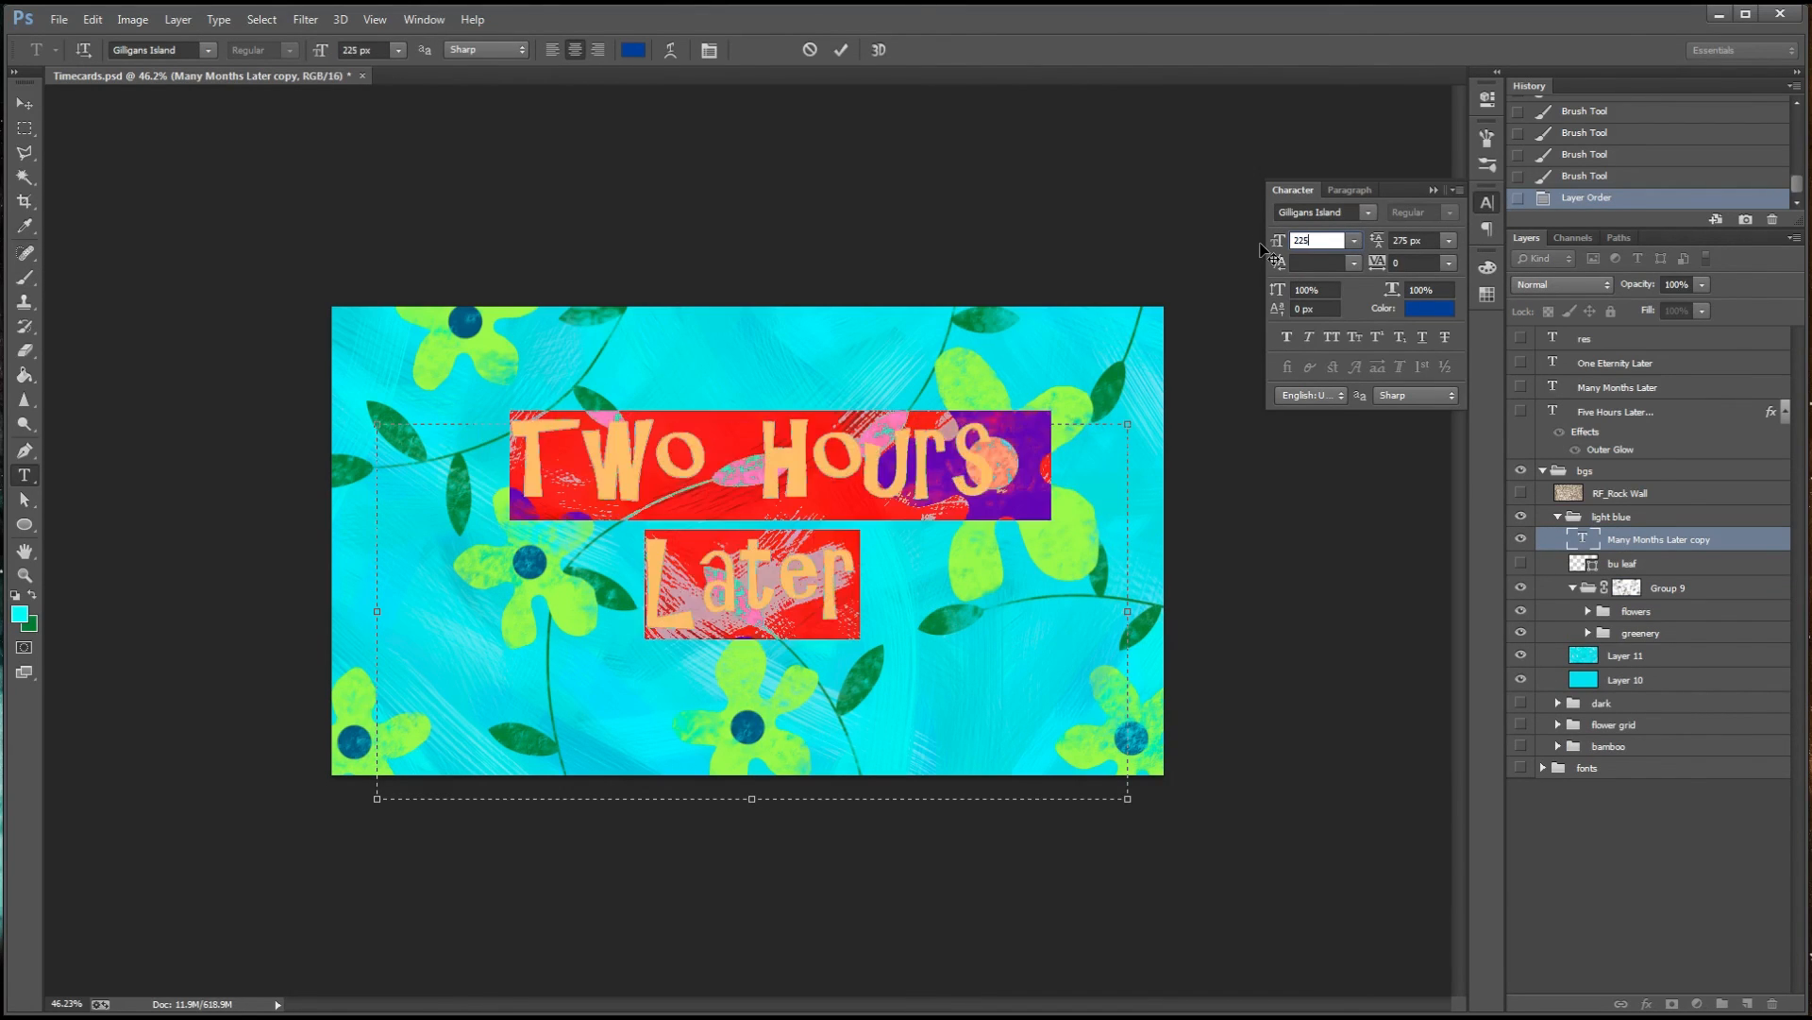
{"action": "key", "text": "Down"}
{"action": "key", "text": "Down"}
{"action": "key", "text": "Down"}
{"action": "key", "text": "Down"}
{"action": "key", "text": "Down"}
Centre the title text horizontally on Layer 10, try aligning their vertical centres, and undo the vertical alignment
{"action": "left_click", "coordinate": [25, 104]}
{"action": "left_click", "coordinate": [1625, 679], "text": "ctrl"}
{"action": "left_click", "coordinate": [476, 50]}
{"action": "left_click", "coordinate": [400, 50]}
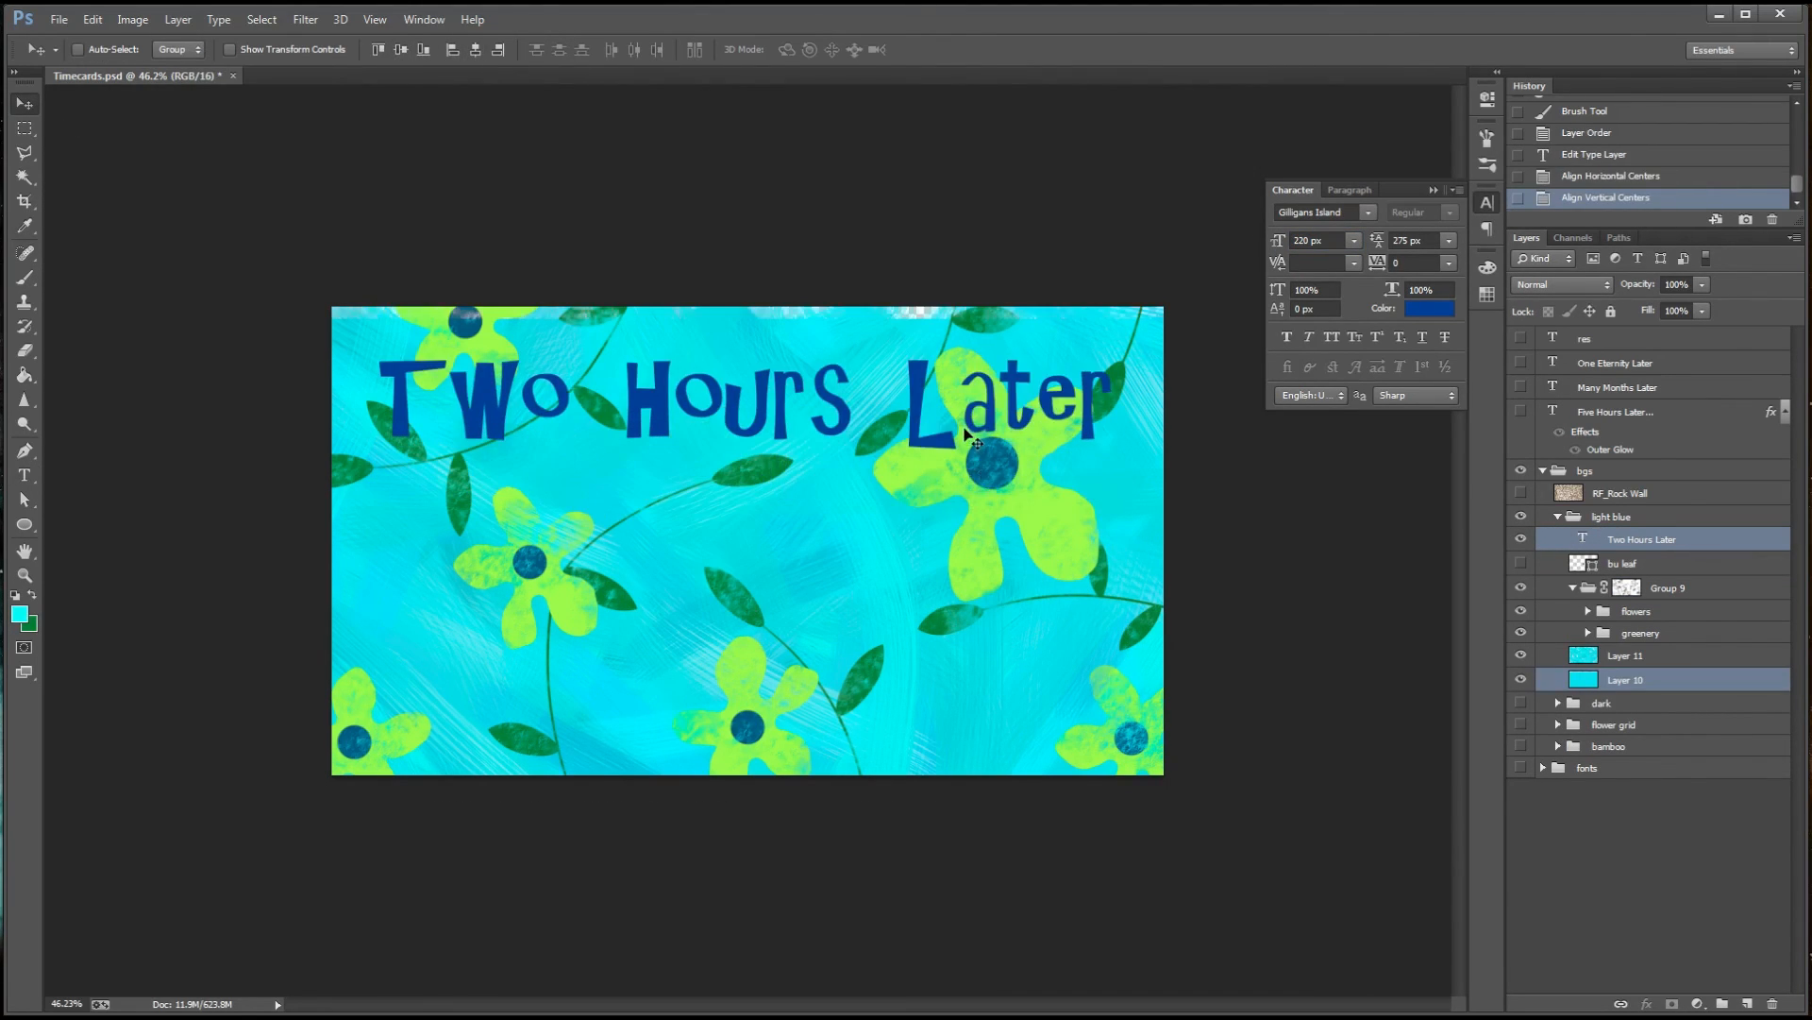
{"action": "key", "text": "ctrl+z"}
Nudge the title down, adjust its text box, and align its vertical centre with Layer 10
{"action": "left_click", "coordinate": [1643, 539]}
{"action": "key", "text": "shift+Down"}
{"action": "key", "text": "shift+Down"}
{"action": "key", "text": "t"}
{"action": "left_click", "coordinate": [1107, 480]}
{"action": "left_click", "coordinate": [25, 104]}
{"action": "left_click", "coordinate": [1625, 680], "text": "ctrl"}
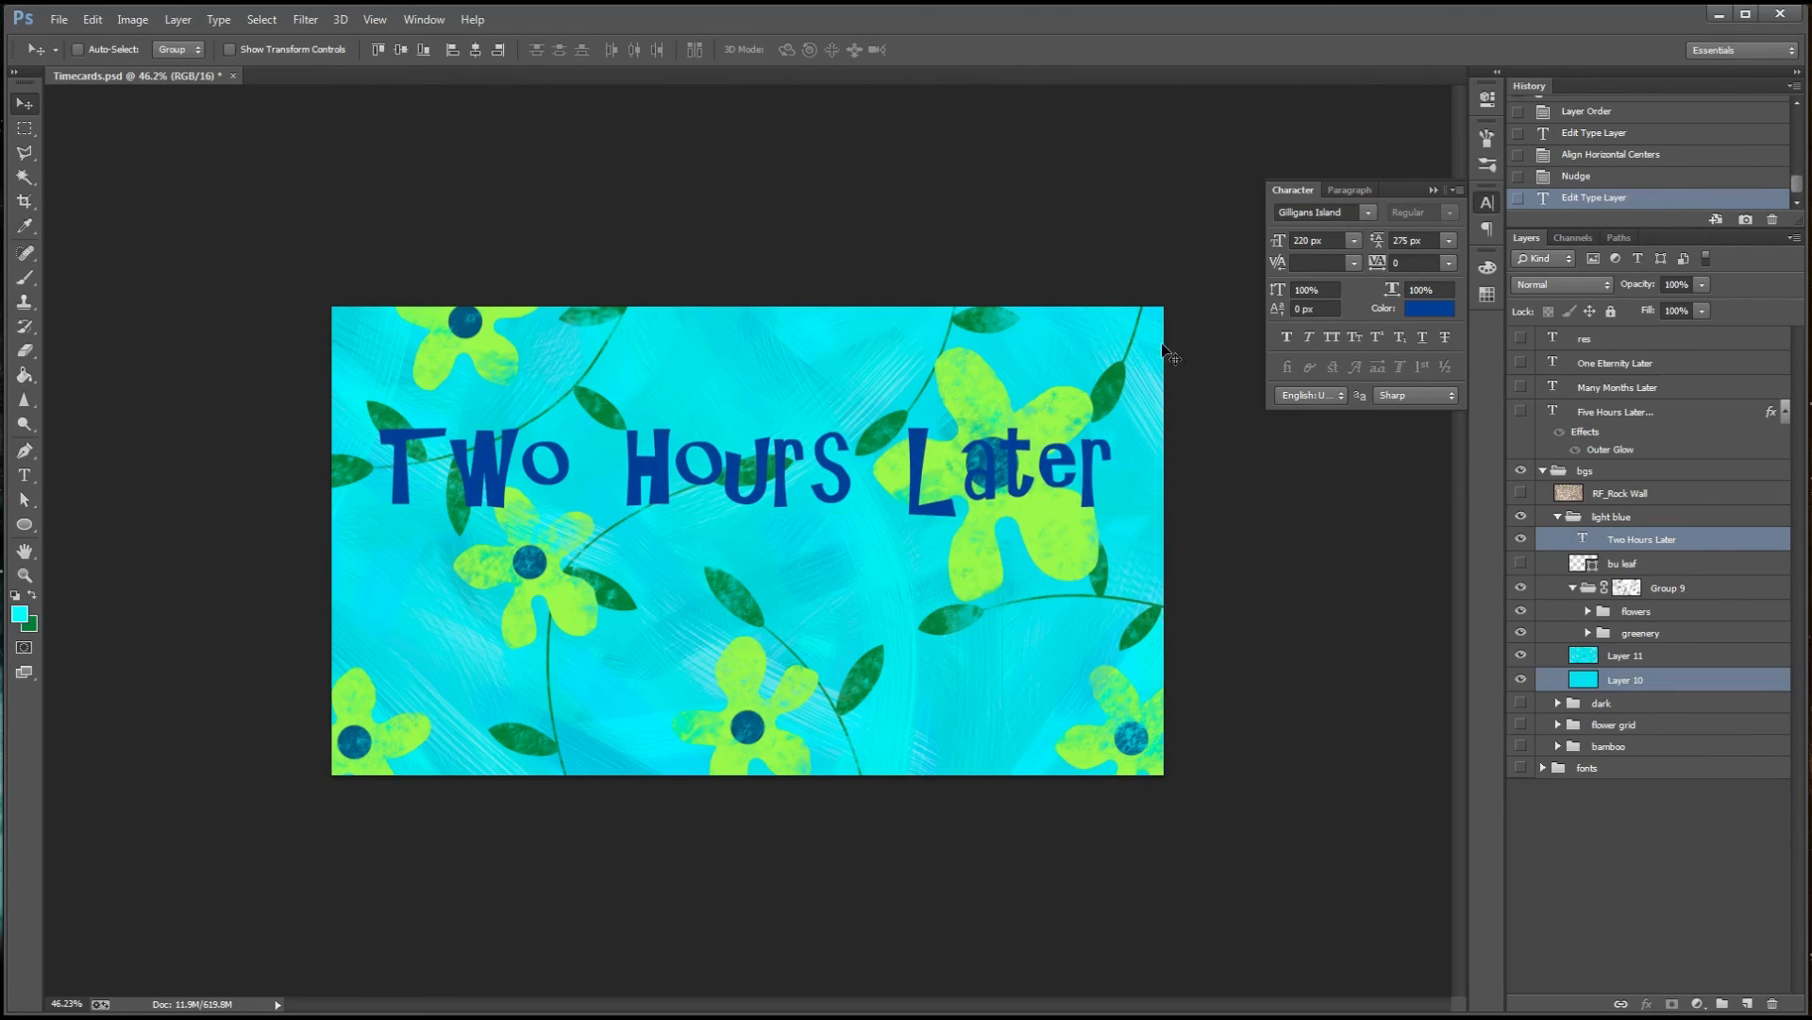
{"action": "left_click", "coordinate": [401, 50]}
Extend the title's text box downward past the bottom edge of the canvas
{"action": "left_click", "coordinate": [1643, 539]}
{"action": "key", "text": "t"}
{"action": "left_click", "coordinate": [774, 540]}
{"action": "left_click_drag", "start_coordinate": [747, 582], "coordinate": [741, 823]}
{"action": "left_click", "coordinate": [24, 104]}
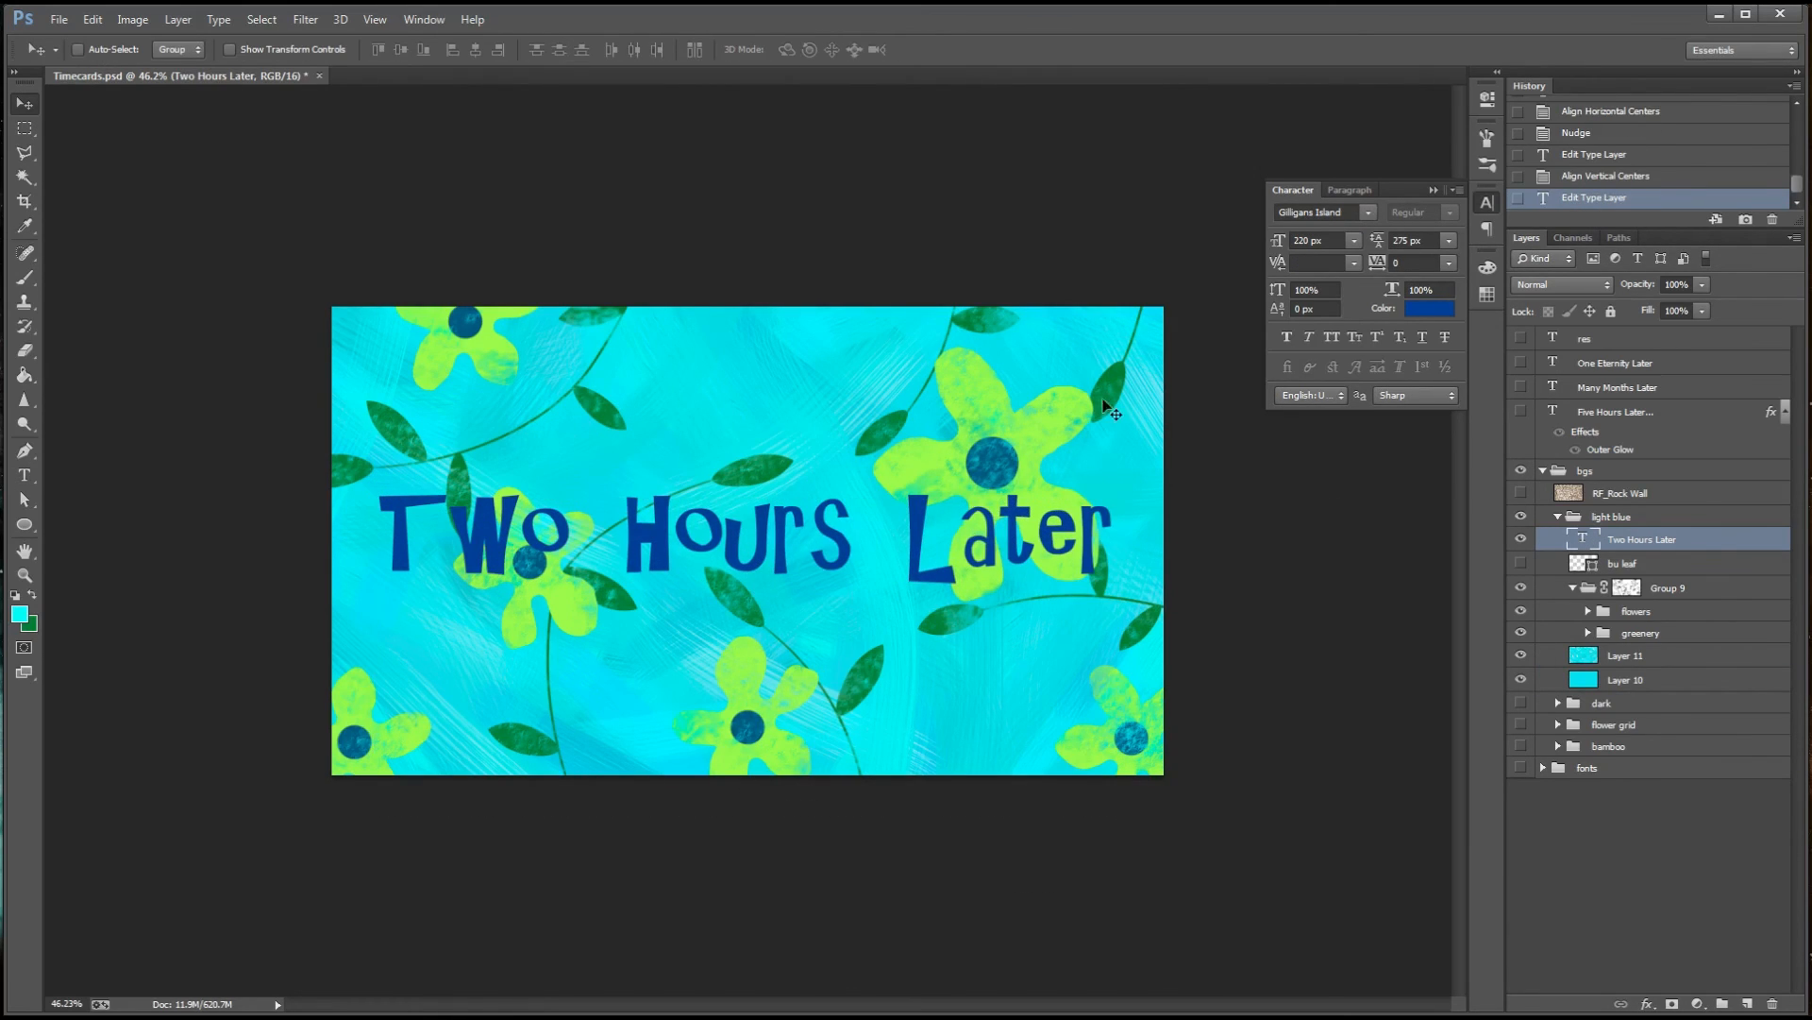
Try an 80% horizontal scale on the title text and settle on 85%
{"action": "left_click", "coordinate": [1391, 290]}
{"action": "type", "text": "80"}
{"action": "key", "text": "Return"}
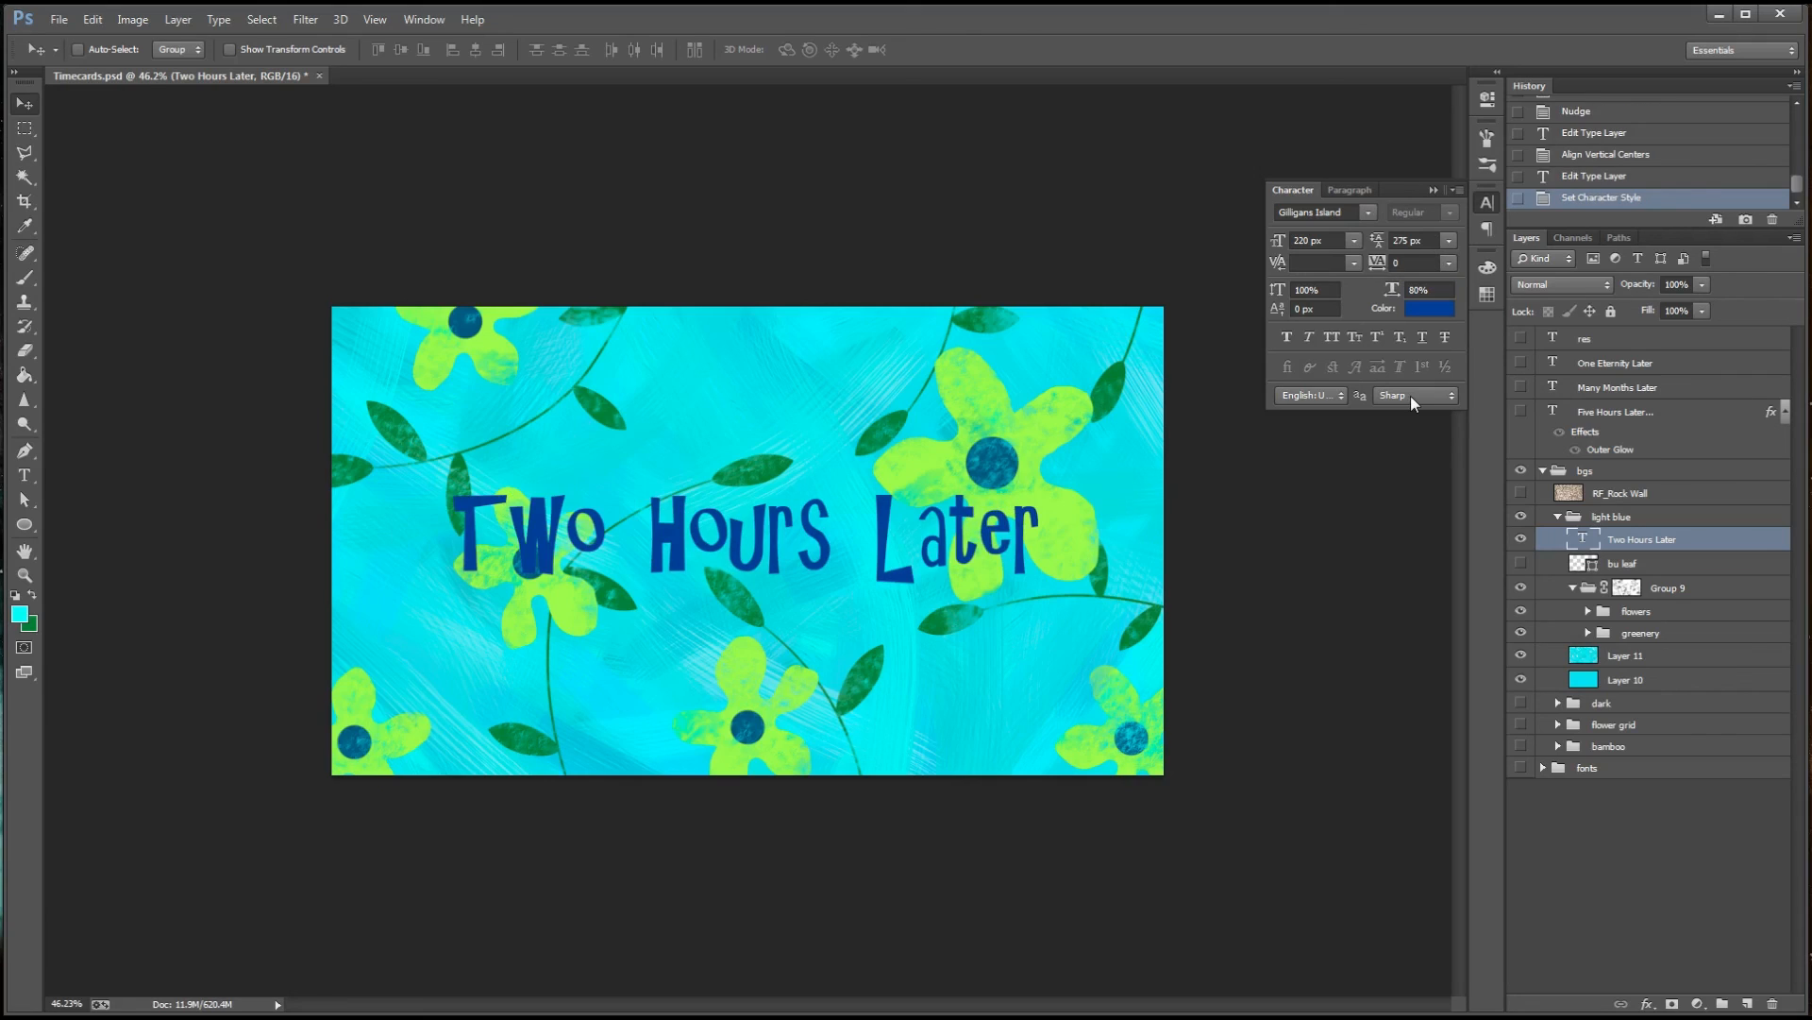
{"action": "left_click", "coordinate": [1391, 290]}
{"action": "type", "text": "85"}
{"action": "key", "text": "Return"}
Change the title's text colour to near-black #131315 and darken it to pure black
{"action": "left_click", "coordinate": [1430, 309]}
{"action": "left_click", "coordinate": [1396, 295]}
{"action": "left_click", "coordinate": [1668, 81]}
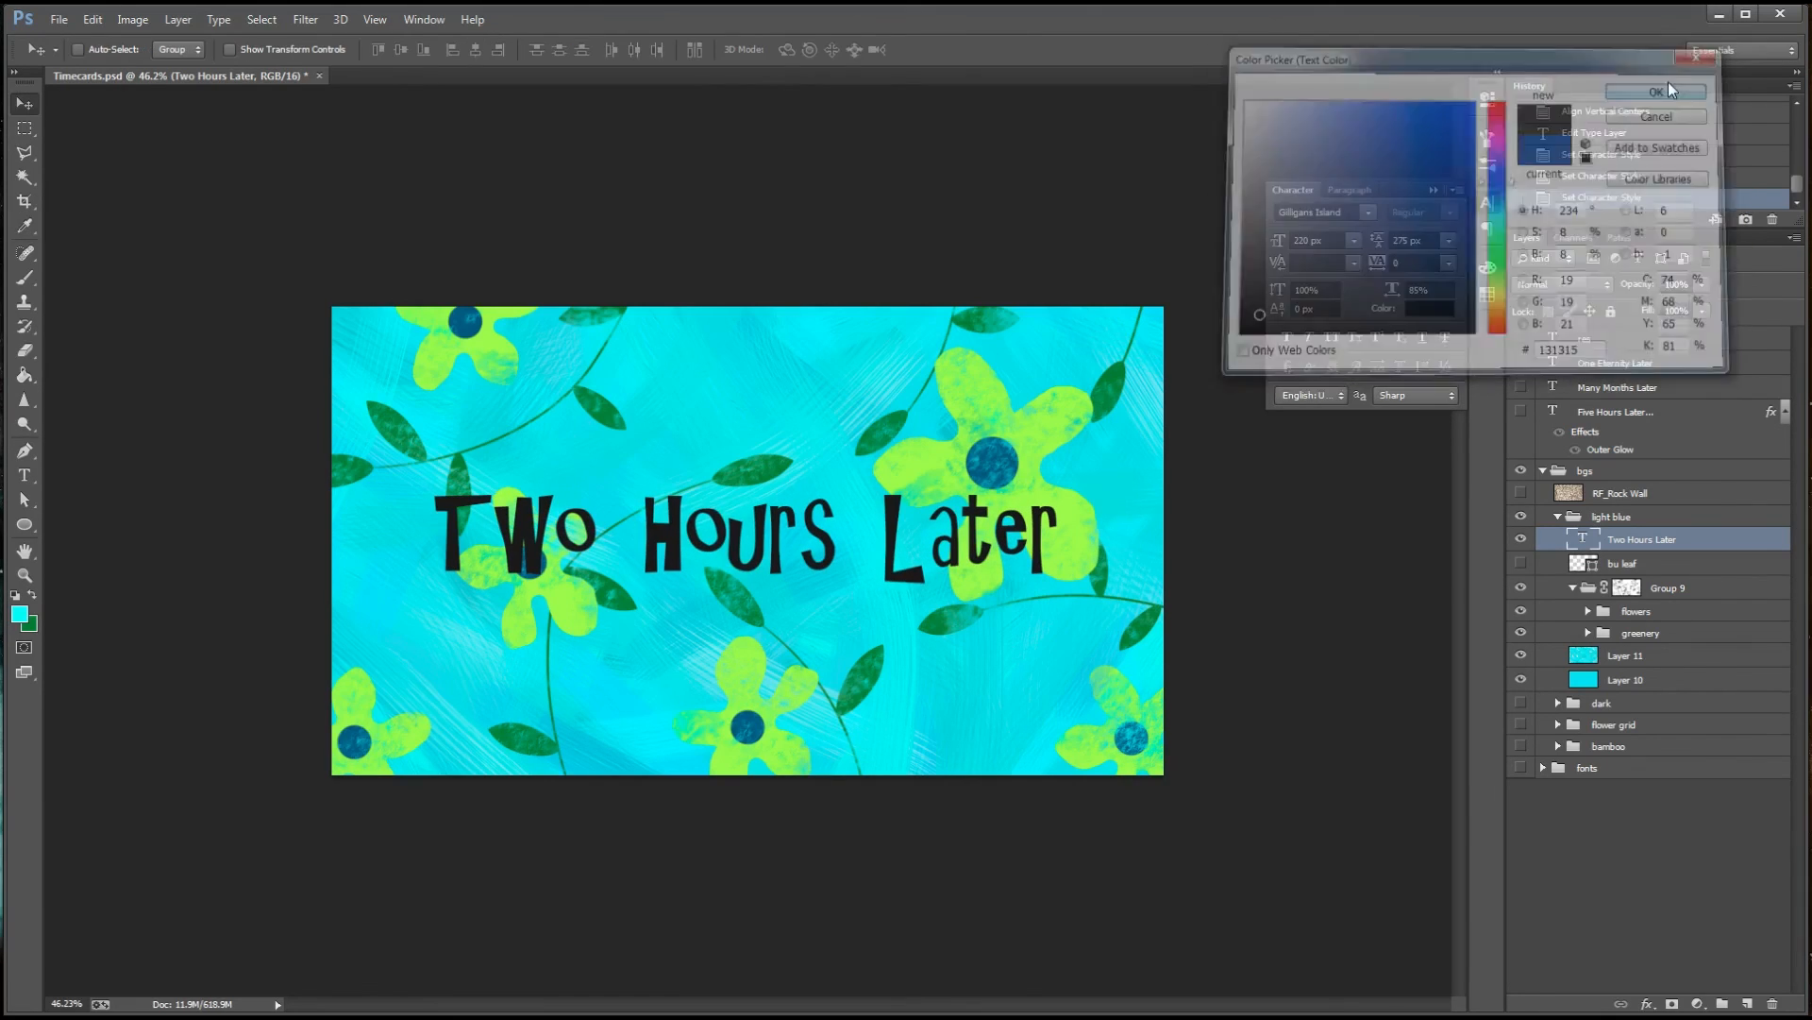
{"action": "left_click", "coordinate": [1429, 309]}
{"action": "left_click", "coordinate": [1248, 328]}
{"action": "left_click", "coordinate": [1668, 82]}
Set the title's font size to 230 px and collapse the character settings
{"action": "left_click", "coordinate": [1277, 241]}
{"action": "type", "text": "230"}
{"action": "key", "text": "Return"}
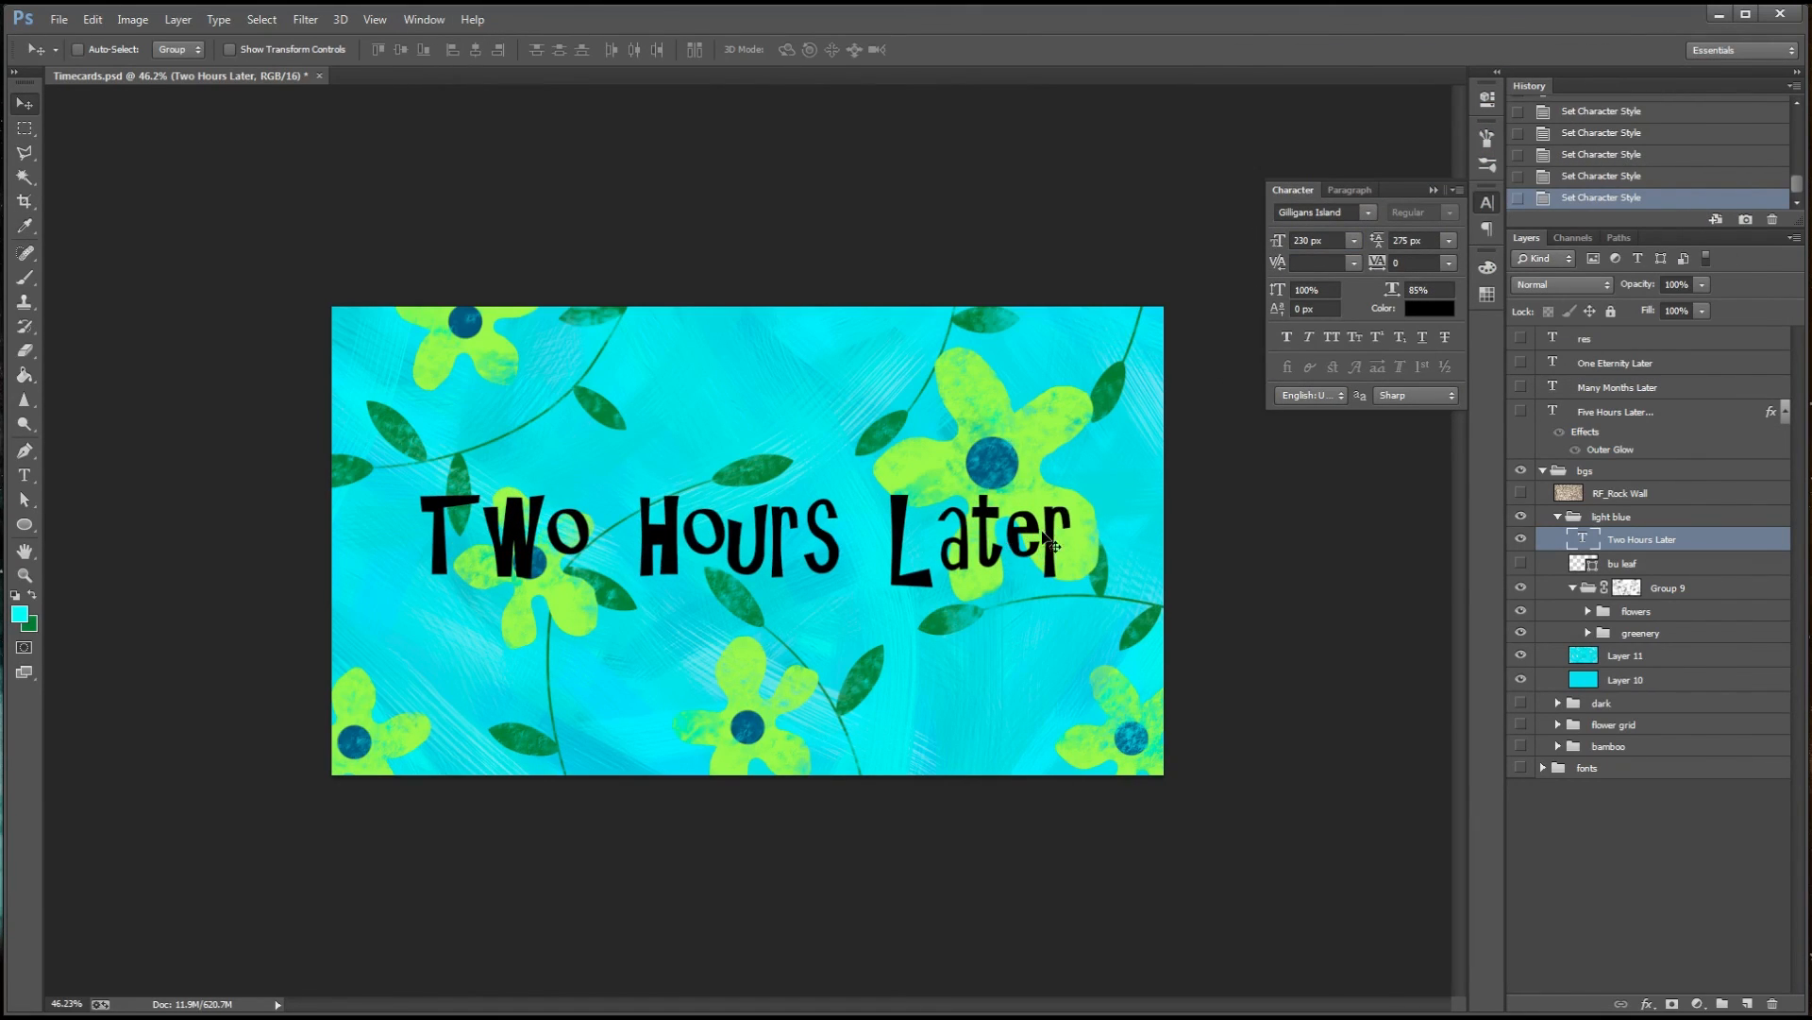
{"action": "left_click", "coordinate": [1434, 187]}
Check the finished time card at different magnifications and save the document
{"action": "scroll", "coordinate": [708, 537], "scroll_direction": "up", "scroll_amount": 4}
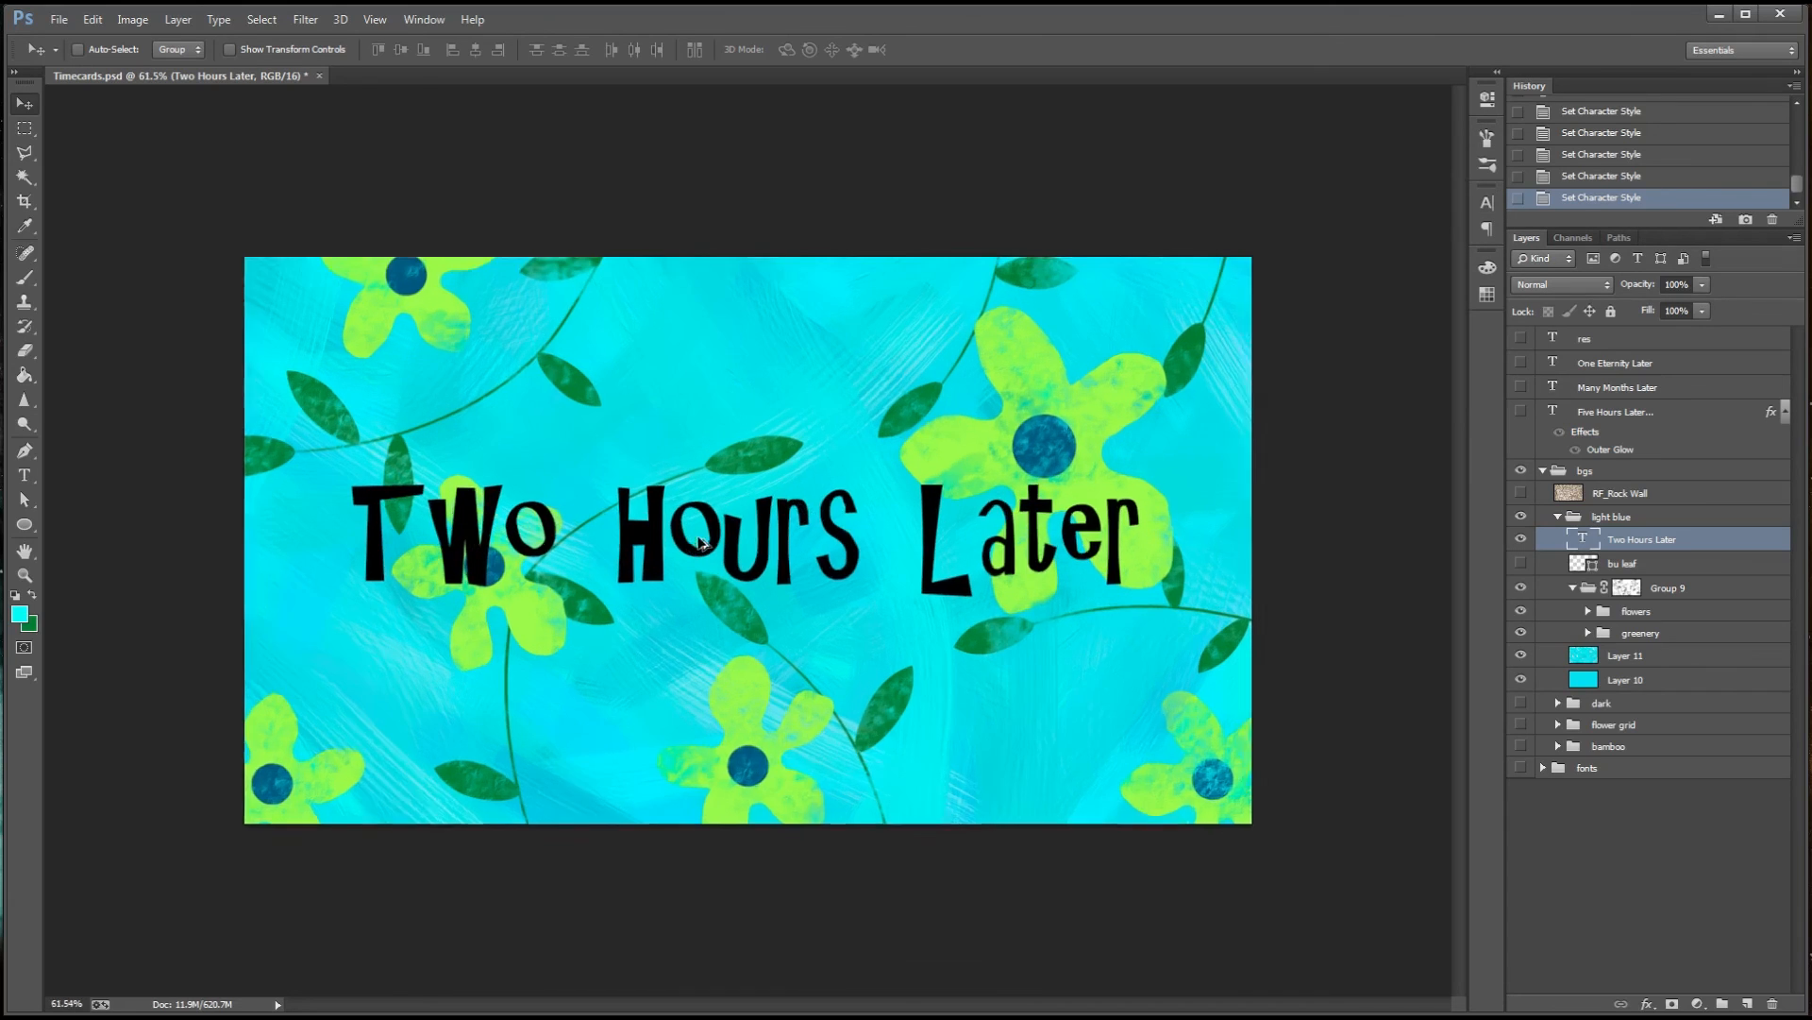
{"action": "scroll", "coordinate": [708, 537], "scroll_direction": "down", "scroll_amount": 1}
{"action": "scroll", "coordinate": [708, 537], "scroll_direction": "up", "scroll_amount": 1}
{"action": "key", "text": "ctrl+s"}
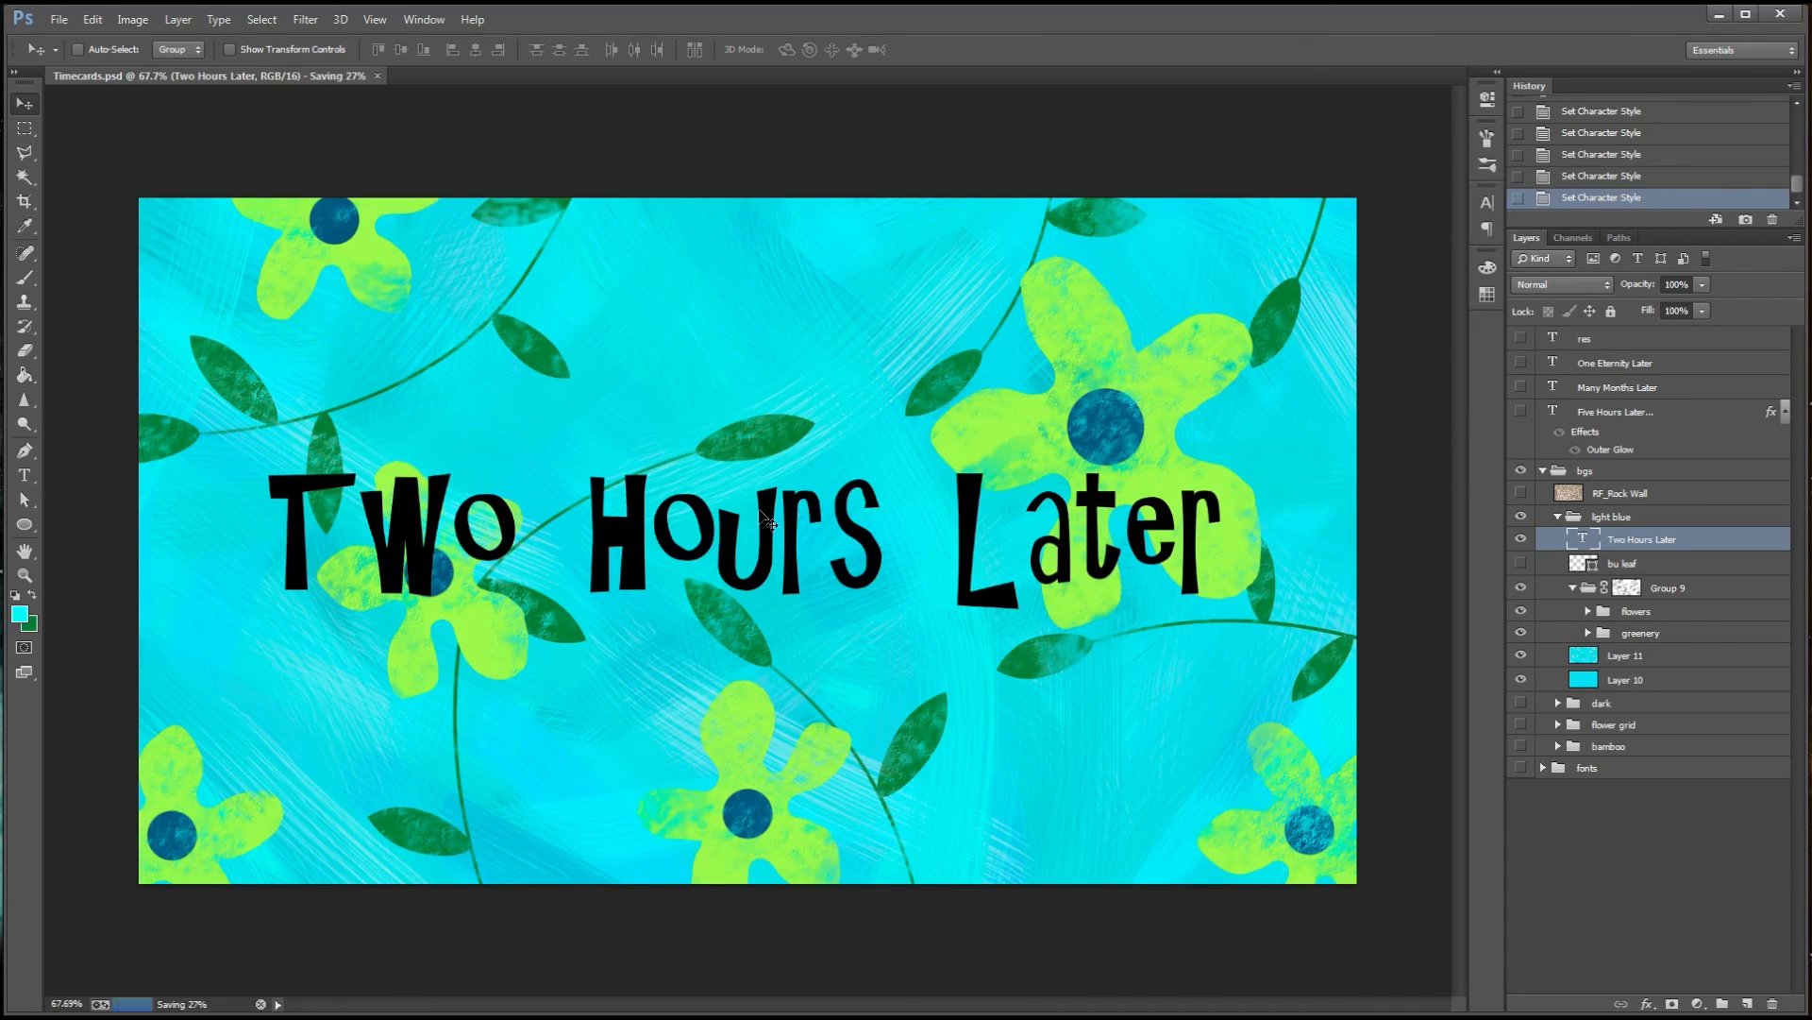